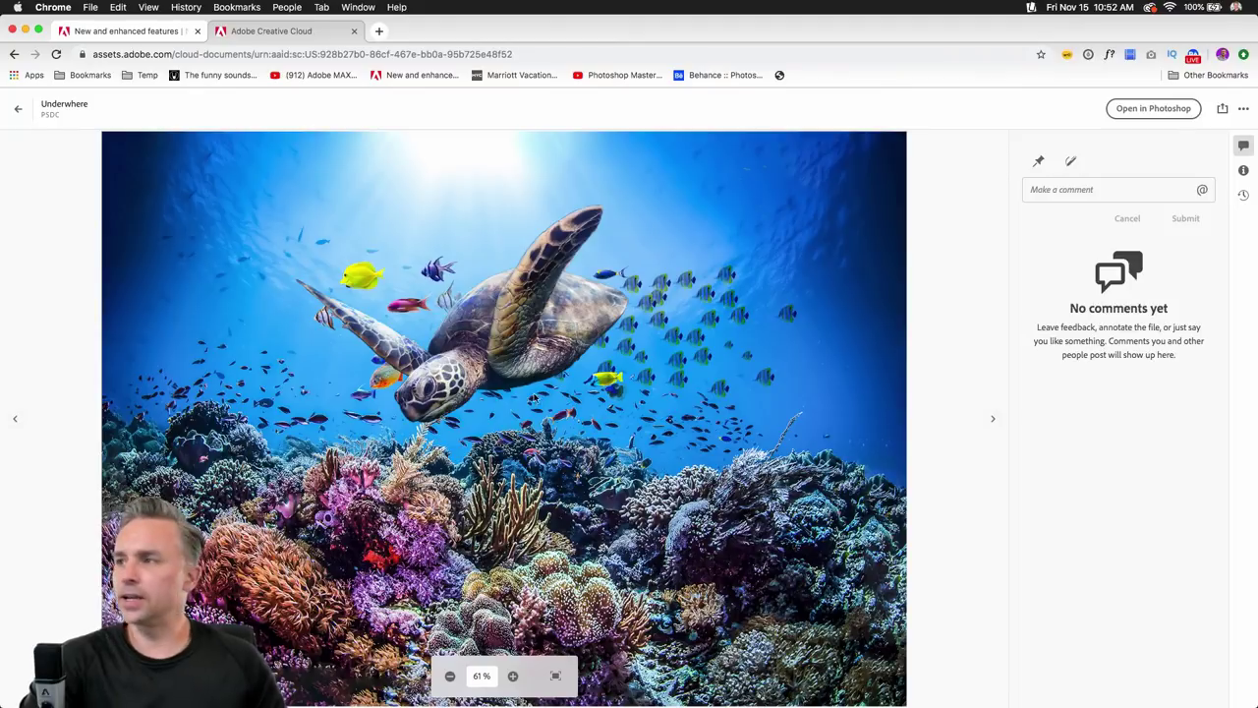
# Step: Allow commenting on the share link to the Underwhere document and copy the link
pyautogui.click(569, 58)
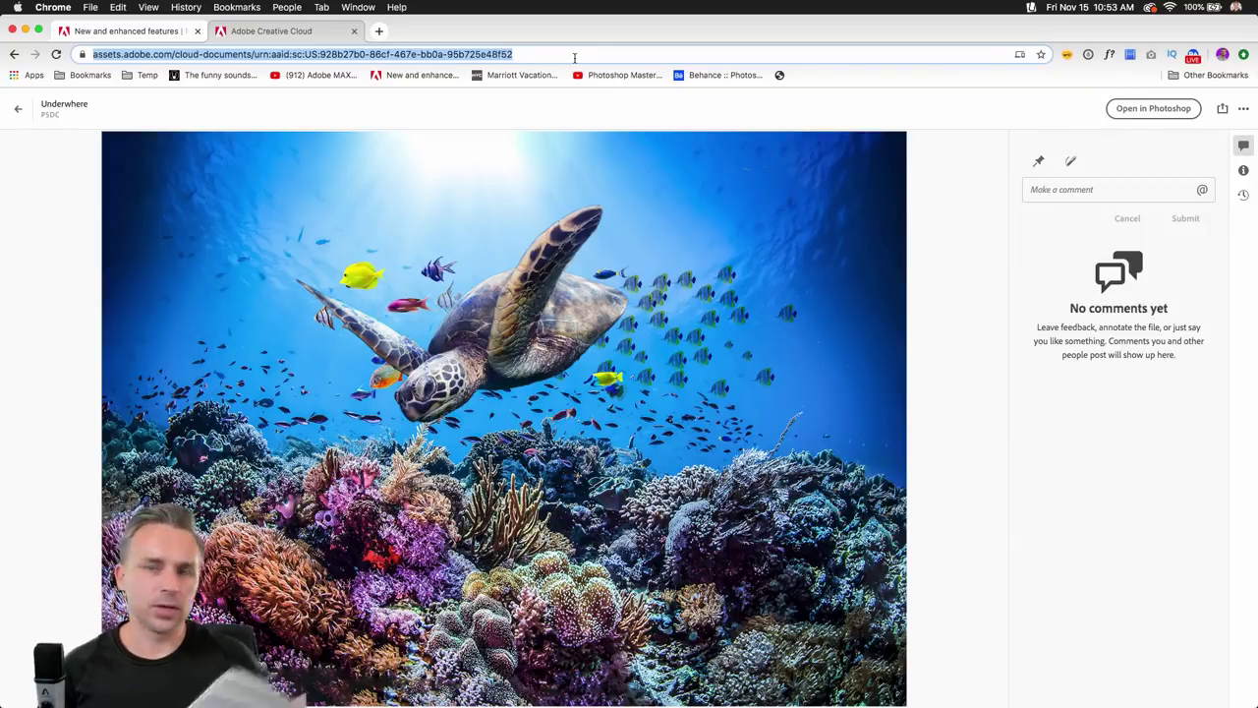
pyautogui.click(1222, 110)
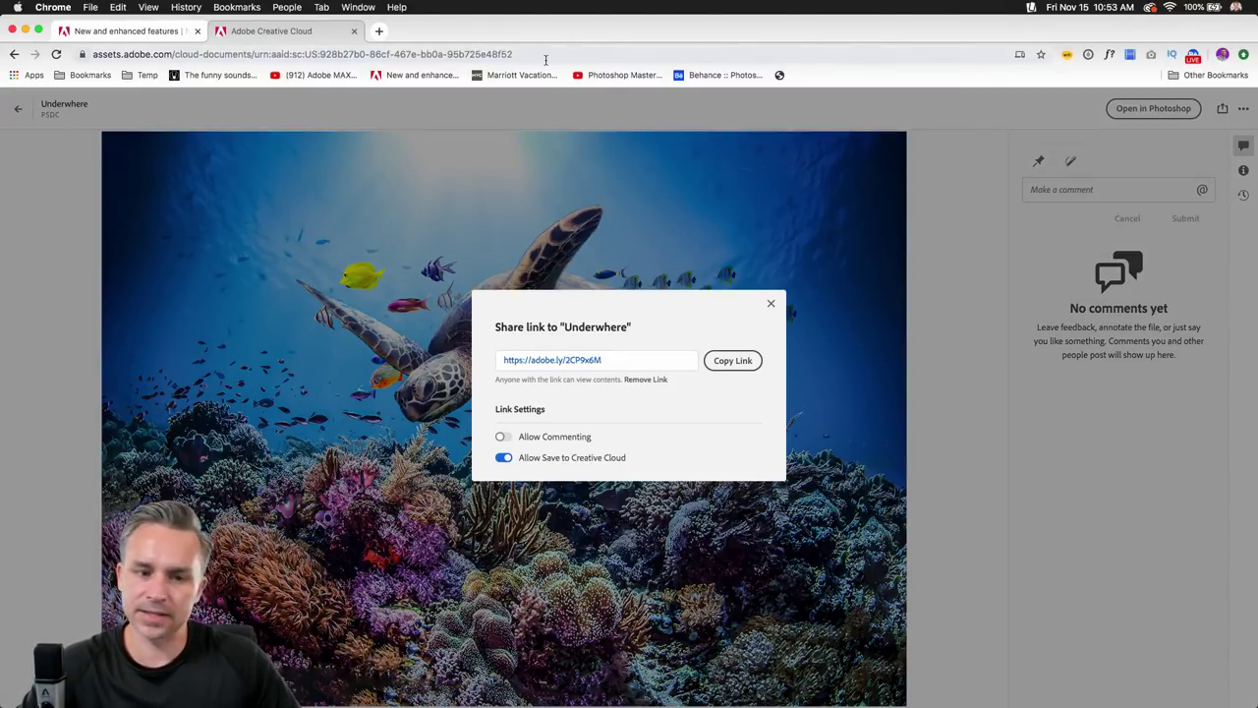
pyautogui.click(503, 437)
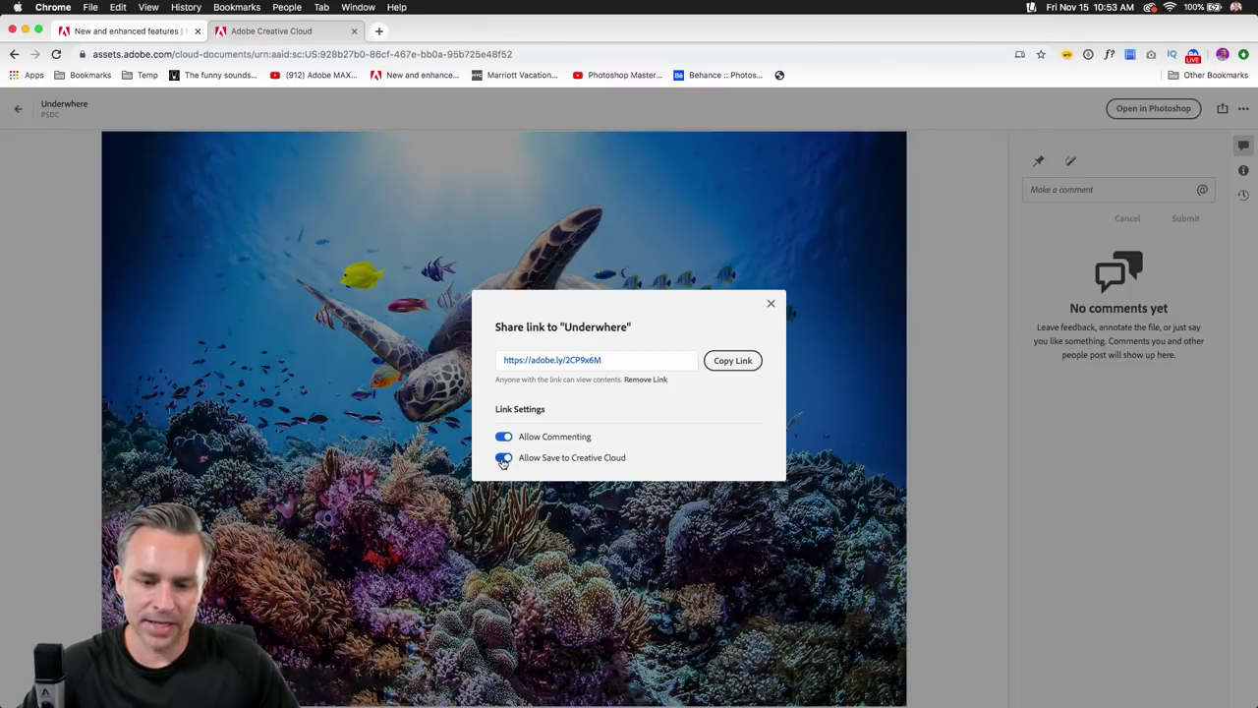
pyautogui.click(732, 360)
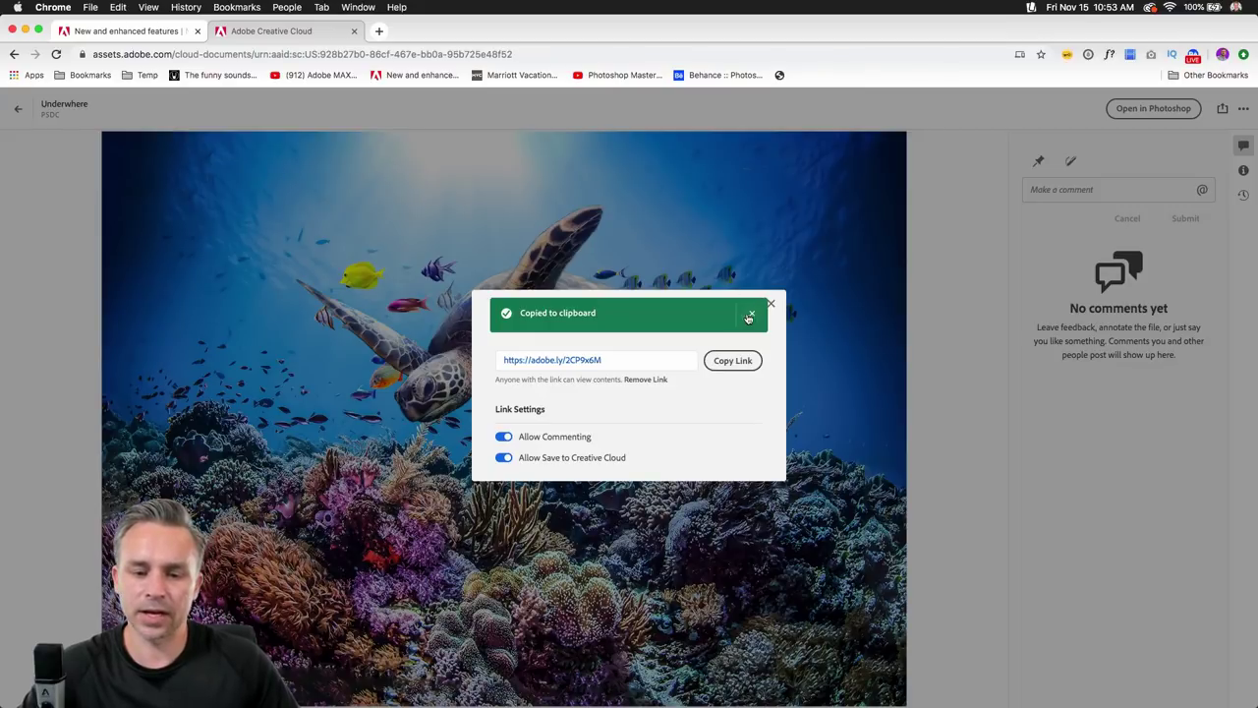
pyautogui.click(752, 314)
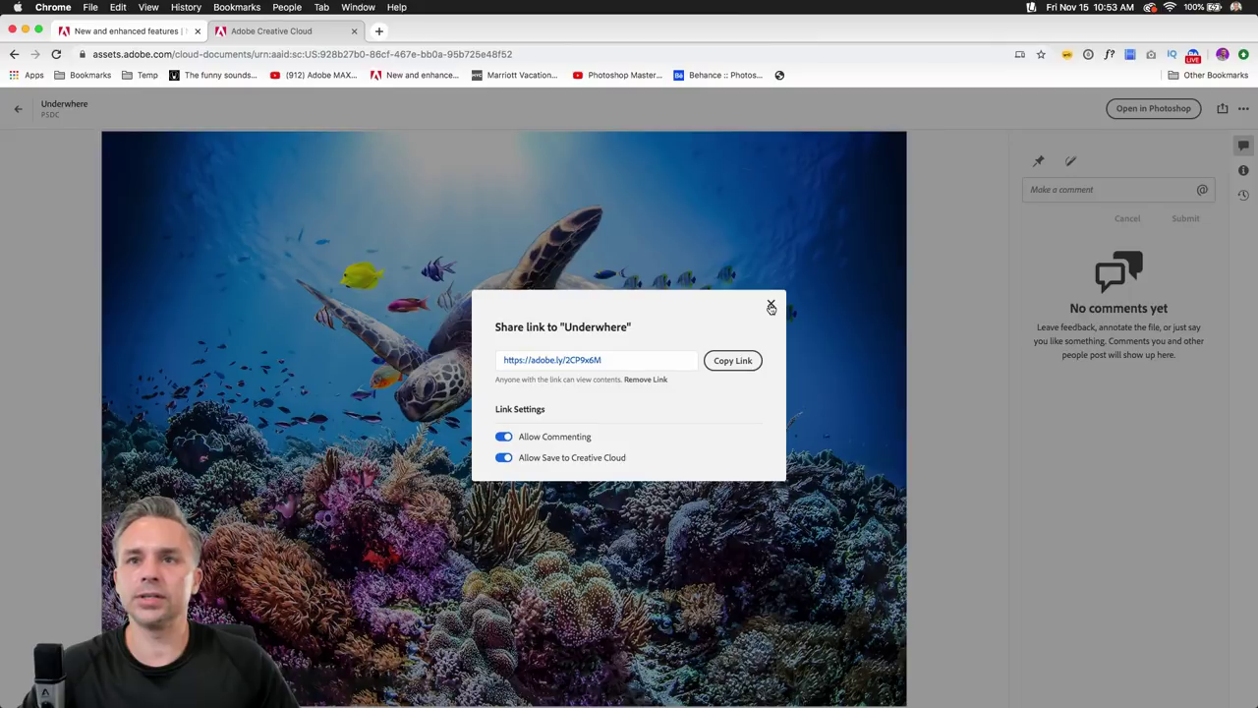
pyautogui.click(772, 306)
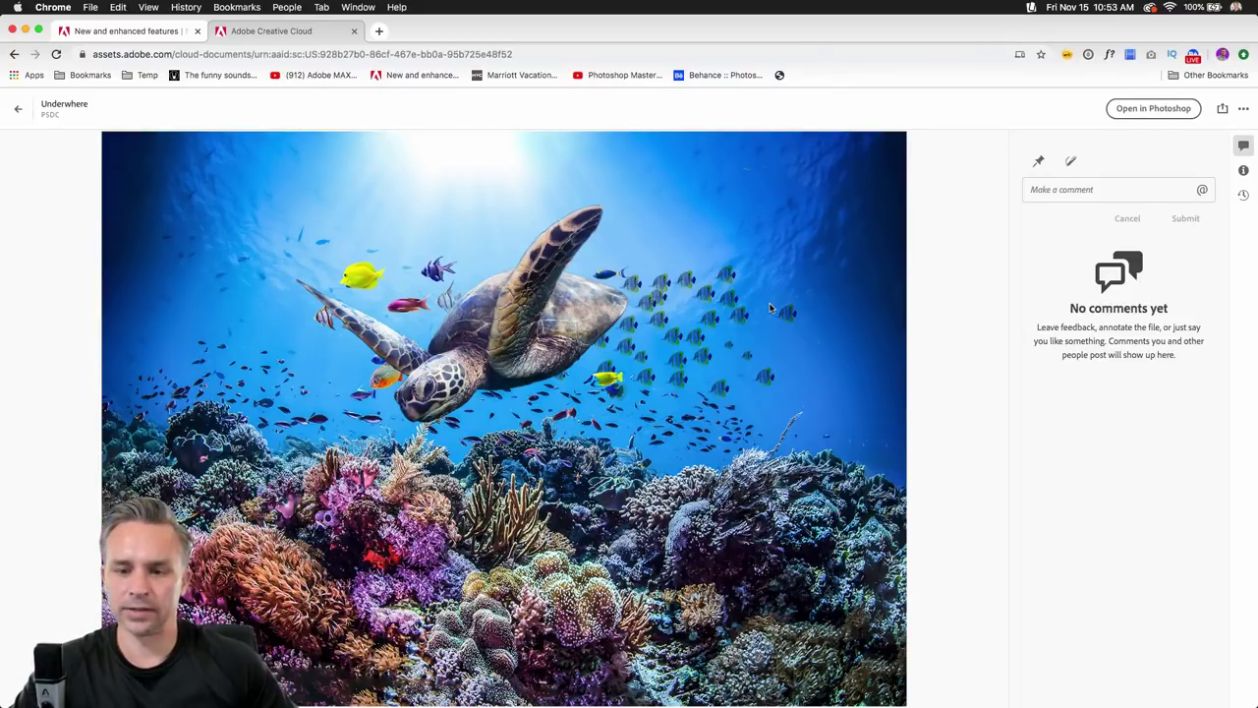
# Step: Post the comment "What do you think?" on the Underwhere document
pyautogui.click(1060, 192)
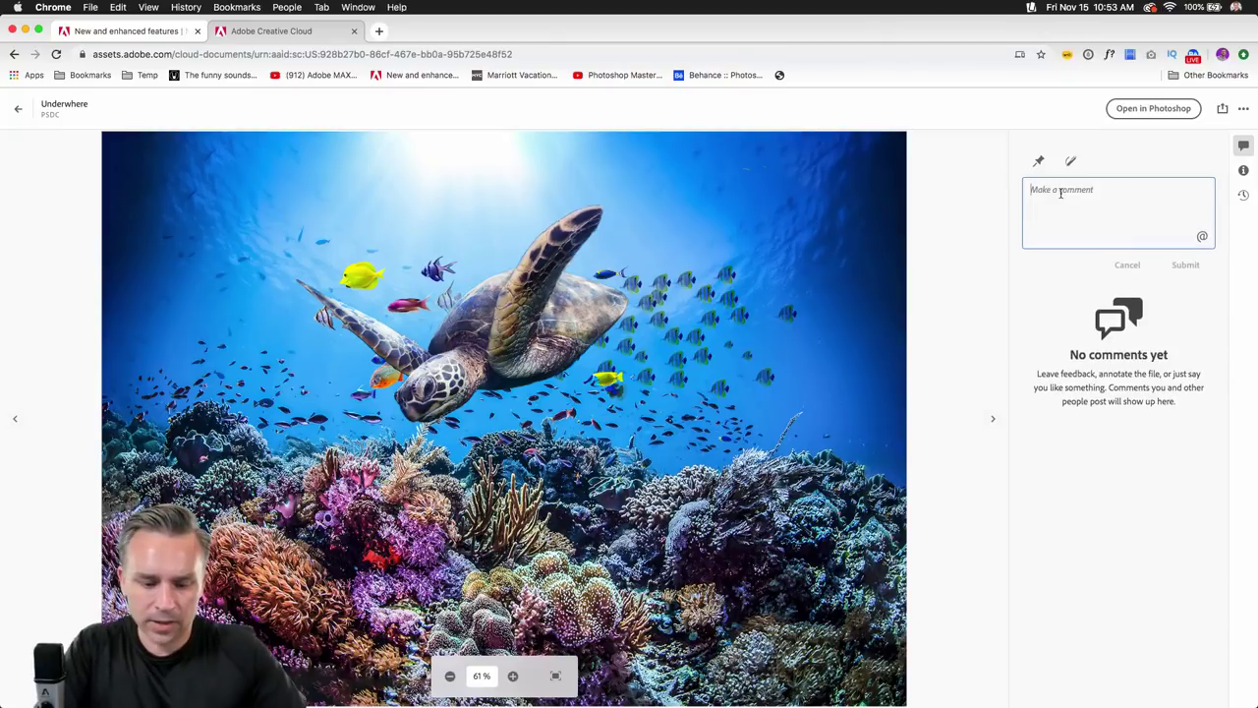
pyautogui.write('What do you think')
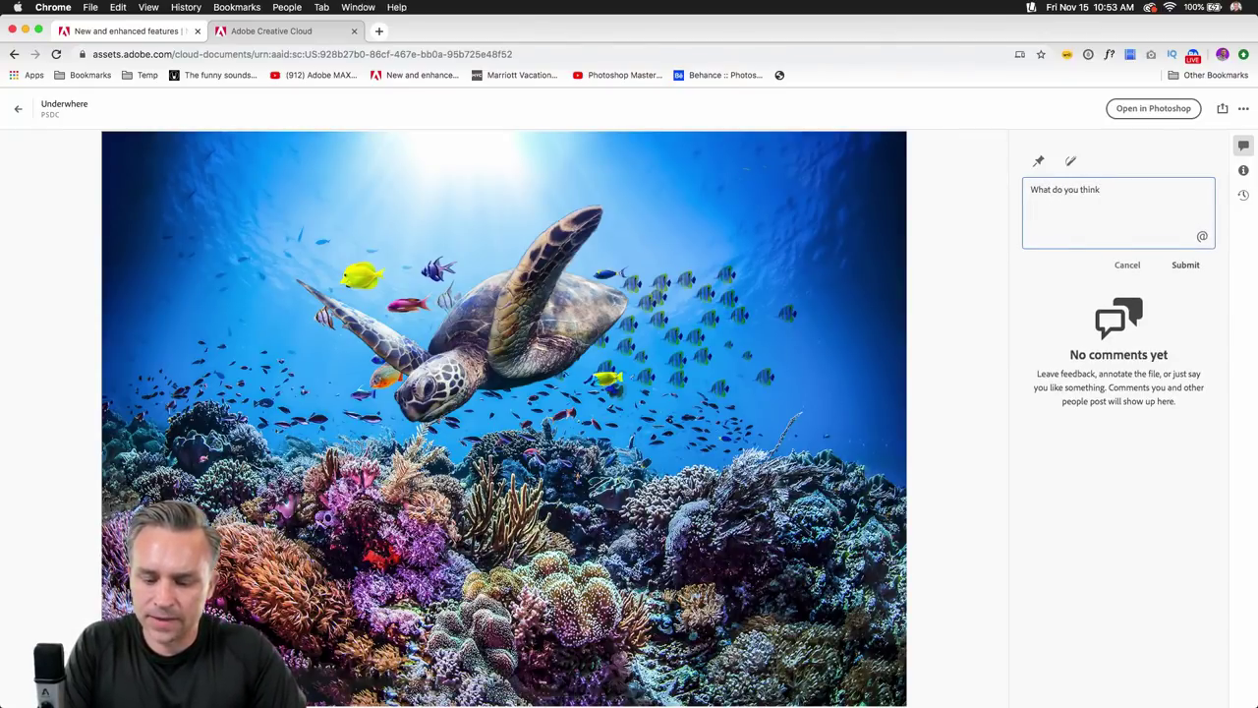
pyautogui.write('?')
pyautogui.press('super+a')
pyautogui.press('BackSpace')
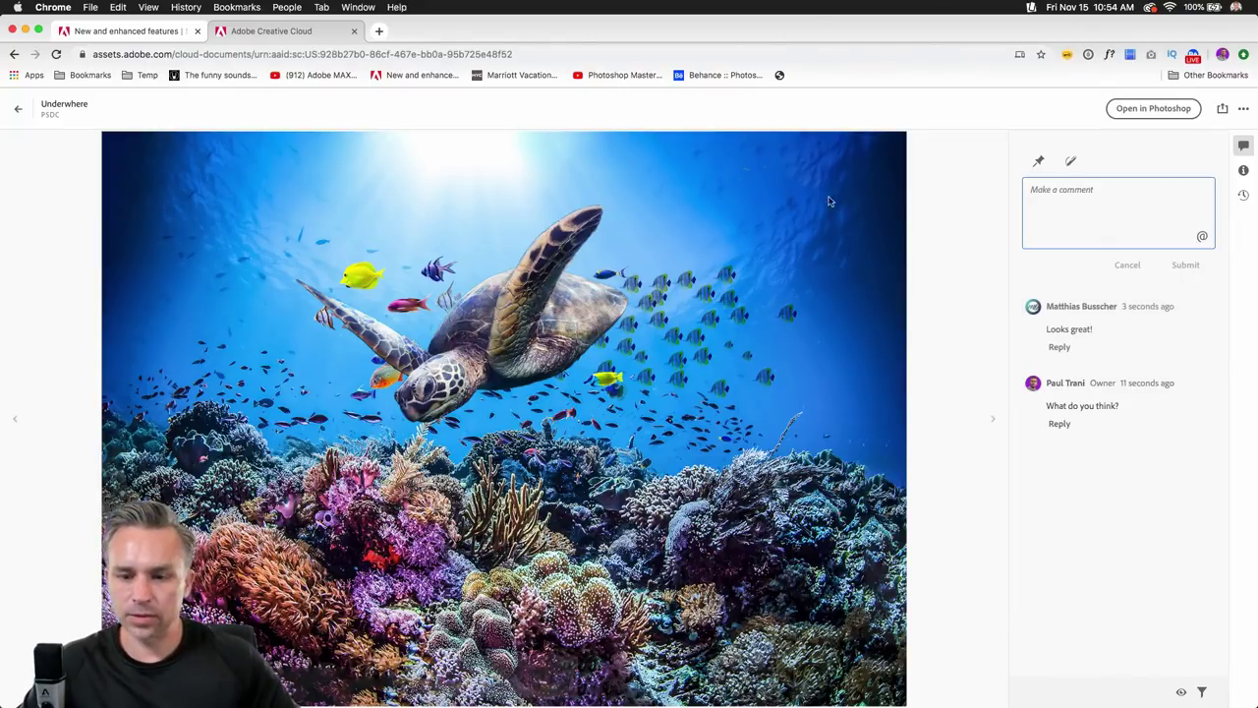
# Step: Circle the school of striped fish behind the turtle in red and submit the annotation comment "What do you think of this cluster? too tight?"
pyautogui.moveTo(1048, 313)
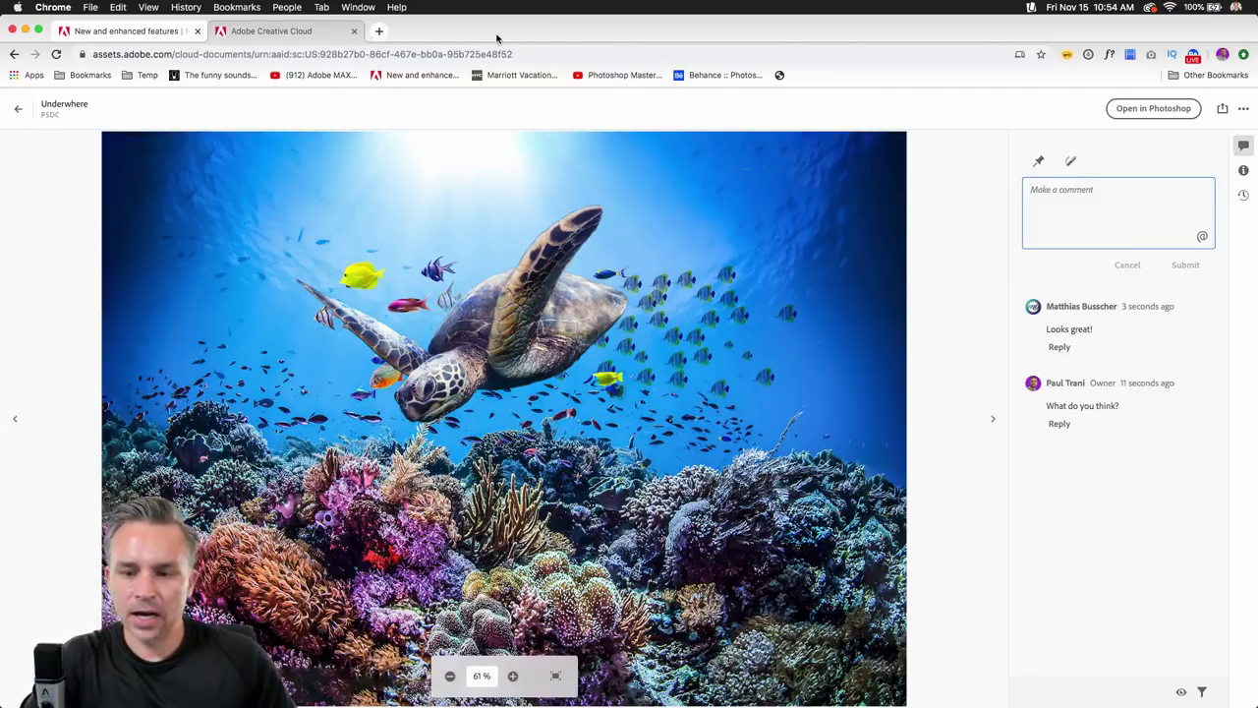
pyautogui.click(1071, 160)
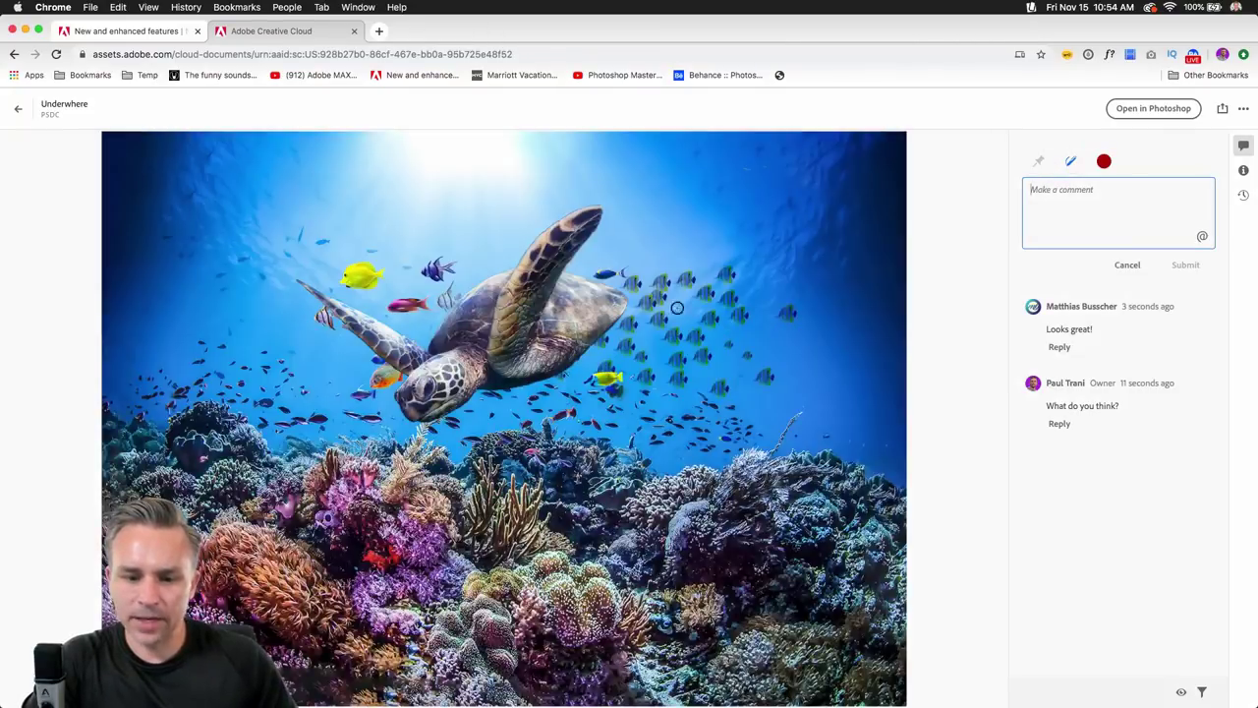
pyautogui.moveTo(635, 320)
pyautogui.mouseDown()
pyautogui.moveTo(652, 286)
pyautogui.moveTo(710, 273)
pyautogui.moveTo(747, 314)
pyautogui.moveTo(716, 380)
pyautogui.moveTo(670, 370)
pyautogui.moveTo(635, 312)
pyautogui.mouseUp()
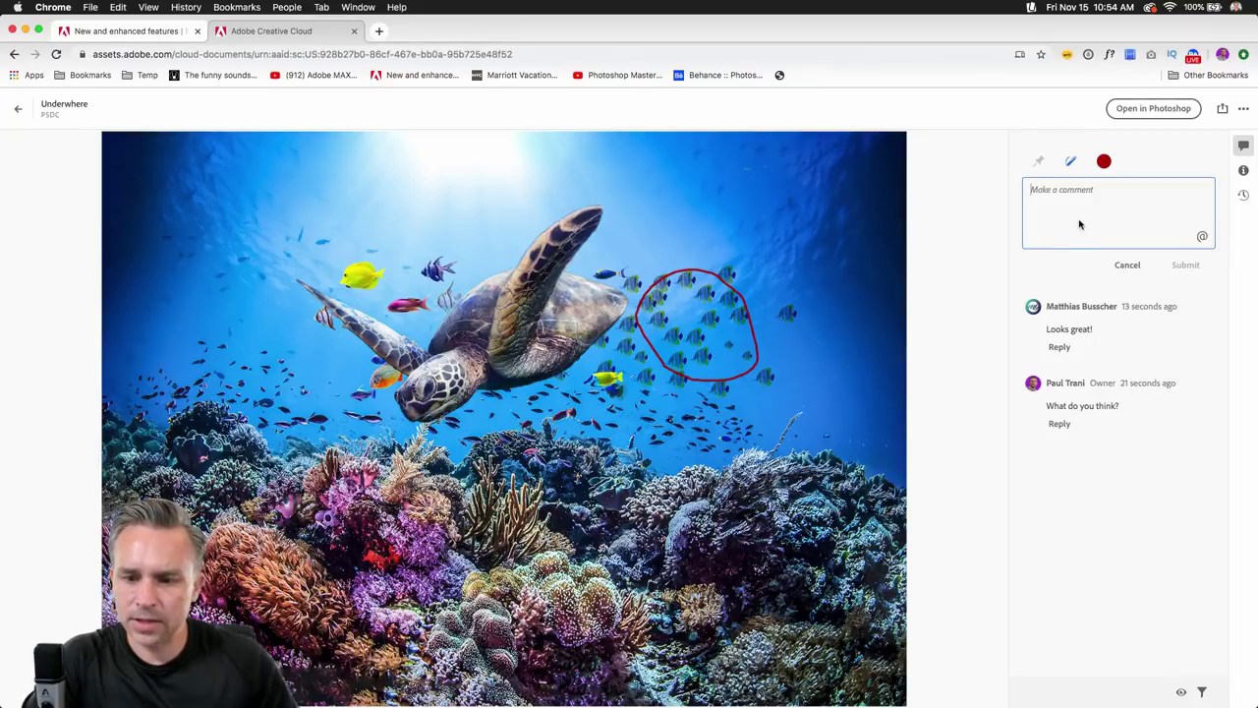
pyautogui.write('What do you think of this cluster? too tight?')
pyautogui.press('Return')
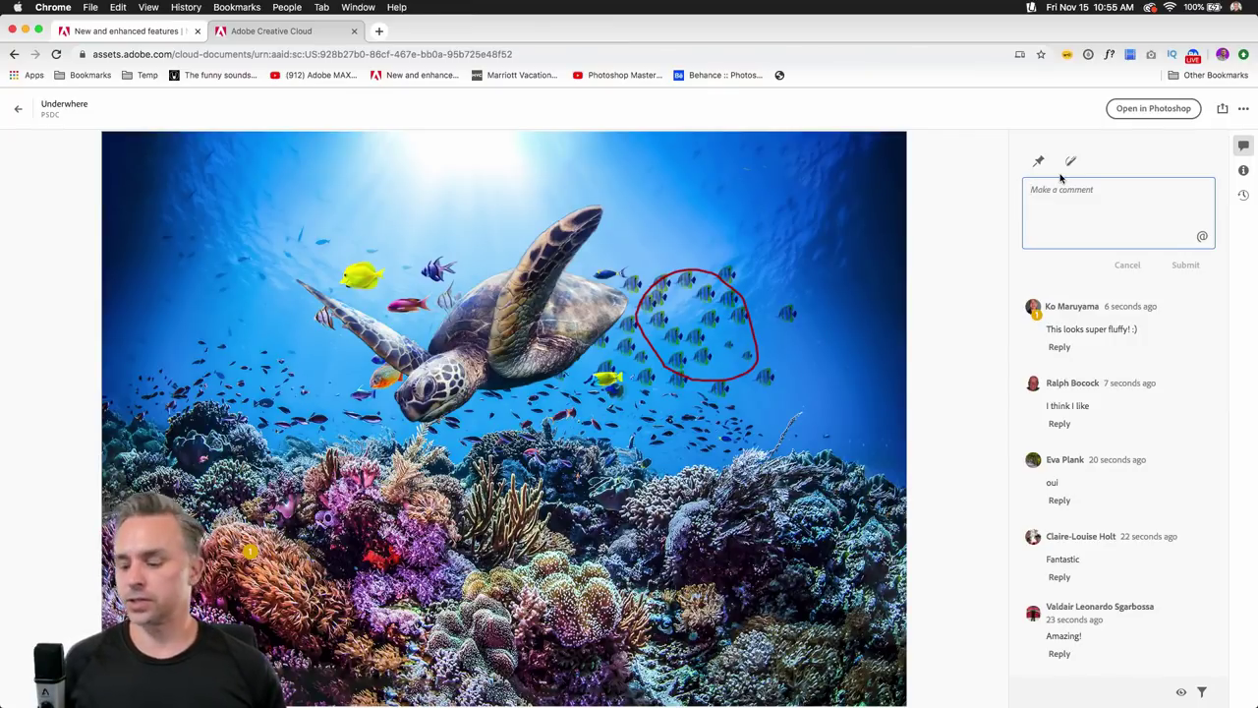
# Step: Bring up the QuickTime Player movie recording to view the features coming to Photoshop, and put it away again
pyautogui.moveTo(862, 687)
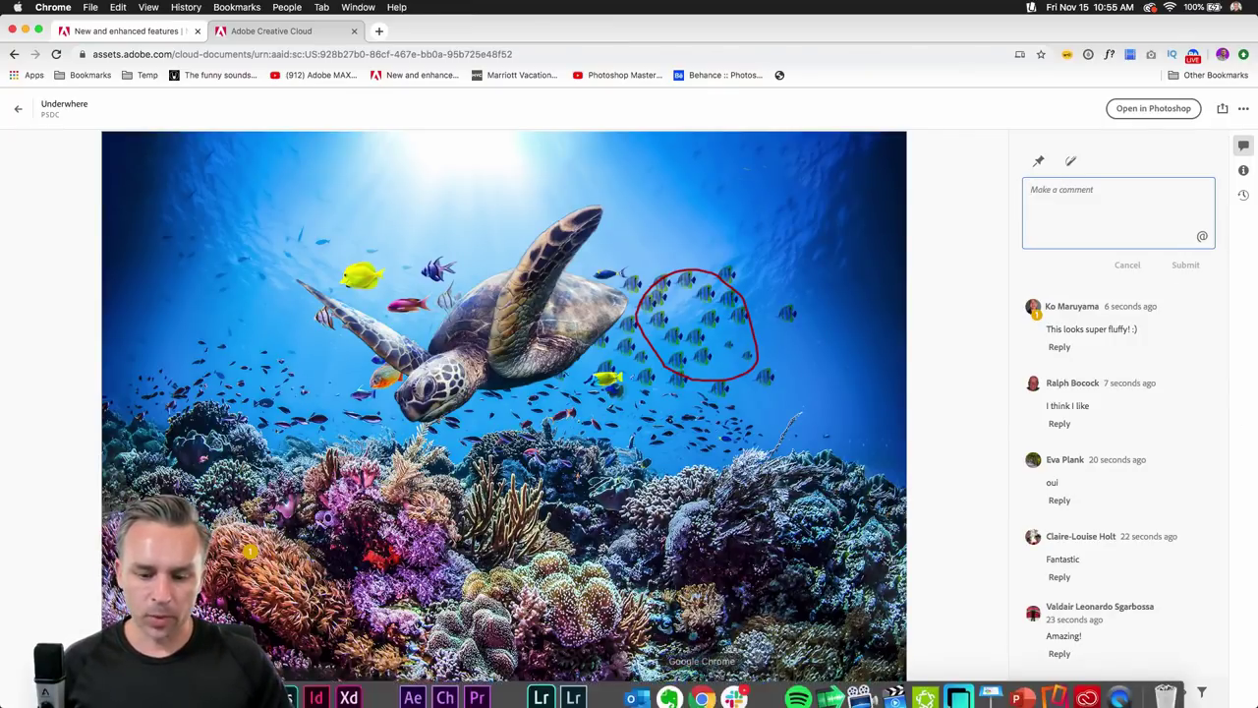
pyautogui.click(1120, 687)
pyautogui.moveTo(618, 28); pyautogui.dragTo(250, 43)
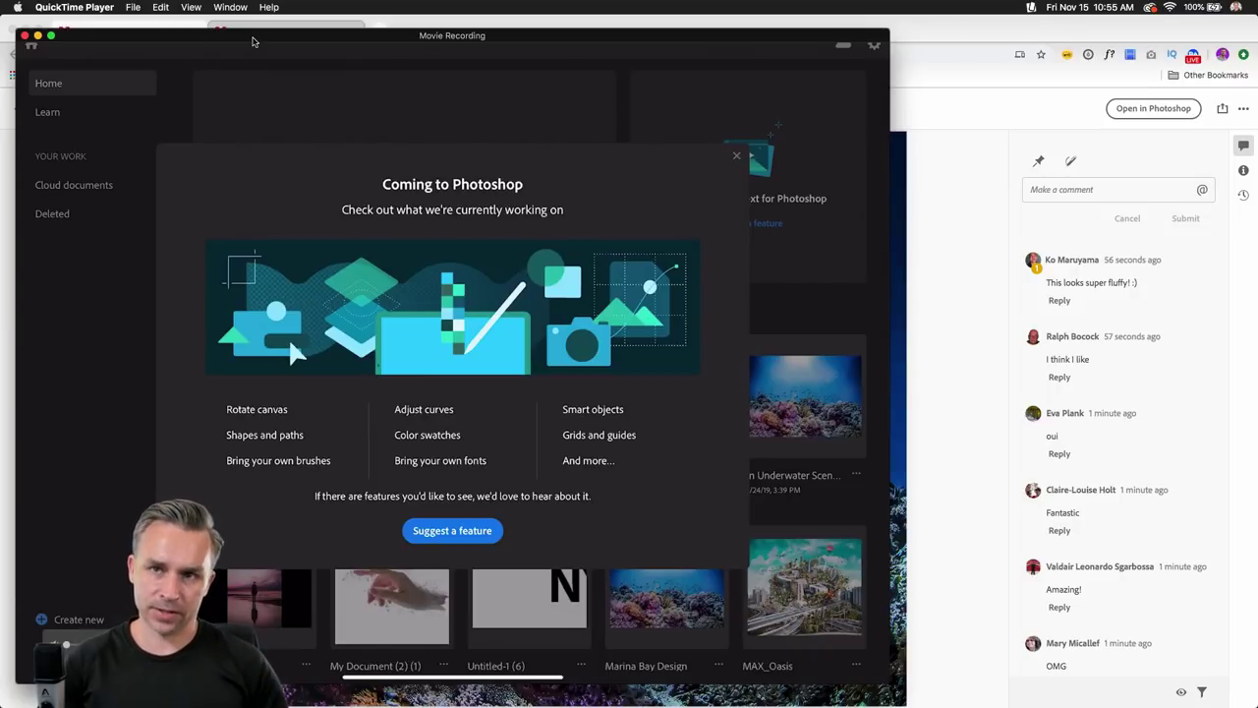
pyautogui.click(37, 36)
pyautogui.click(68, 283)
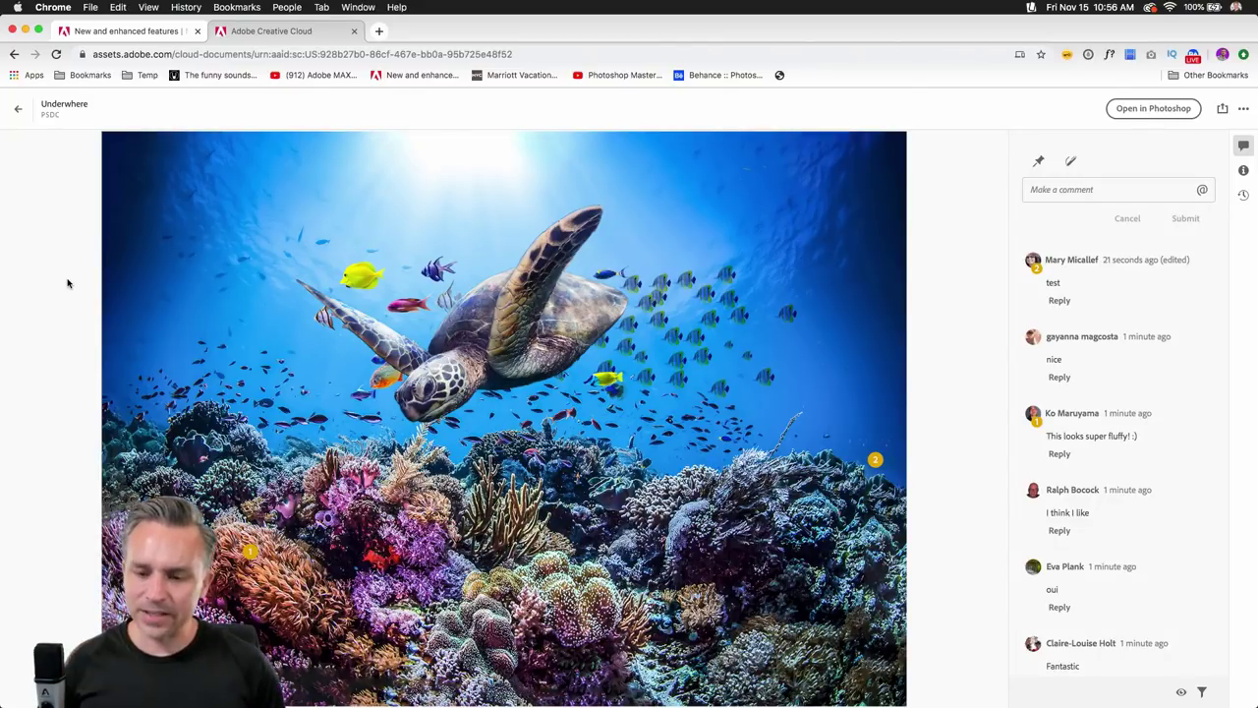
# Step: Reply "WHy thank you!" to the comment "This looks super fluffy! :)"
pyautogui.click(1058, 454)
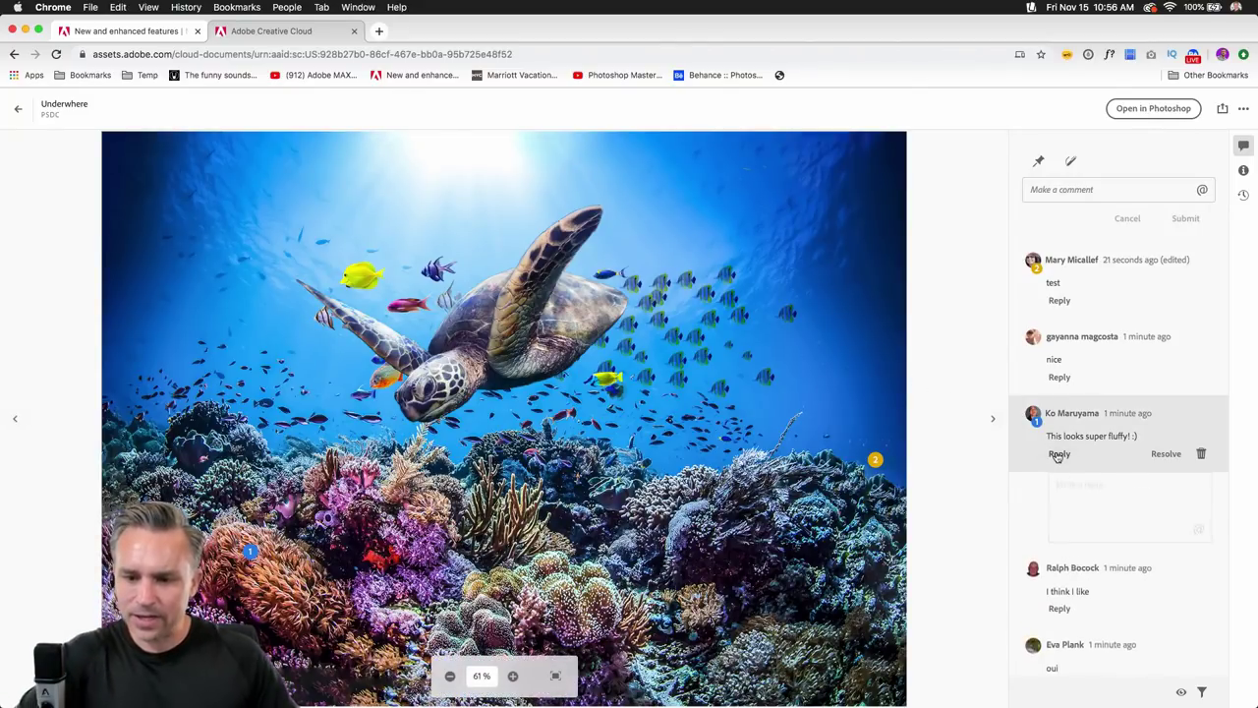
pyautogui.write('WHy tahnk you')
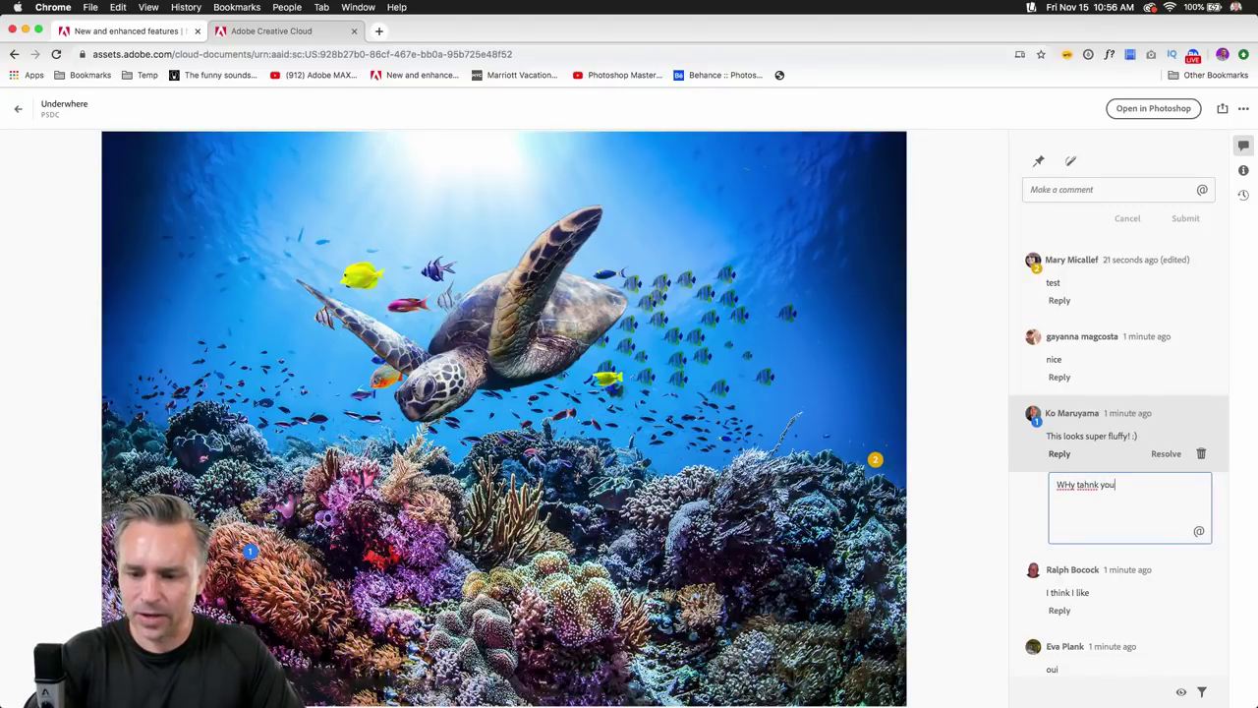
pyautogui.press('BackSpace')
pyautogui.press('BackSpace')
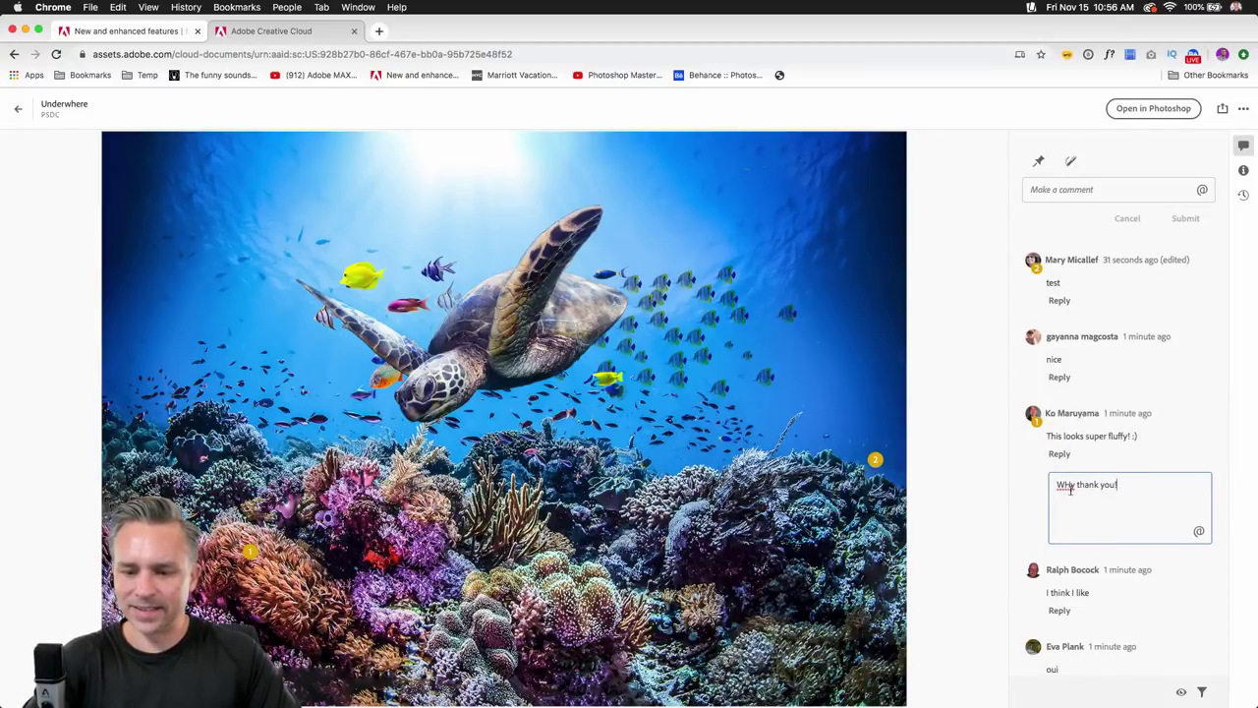
pyautogui.press('Return')
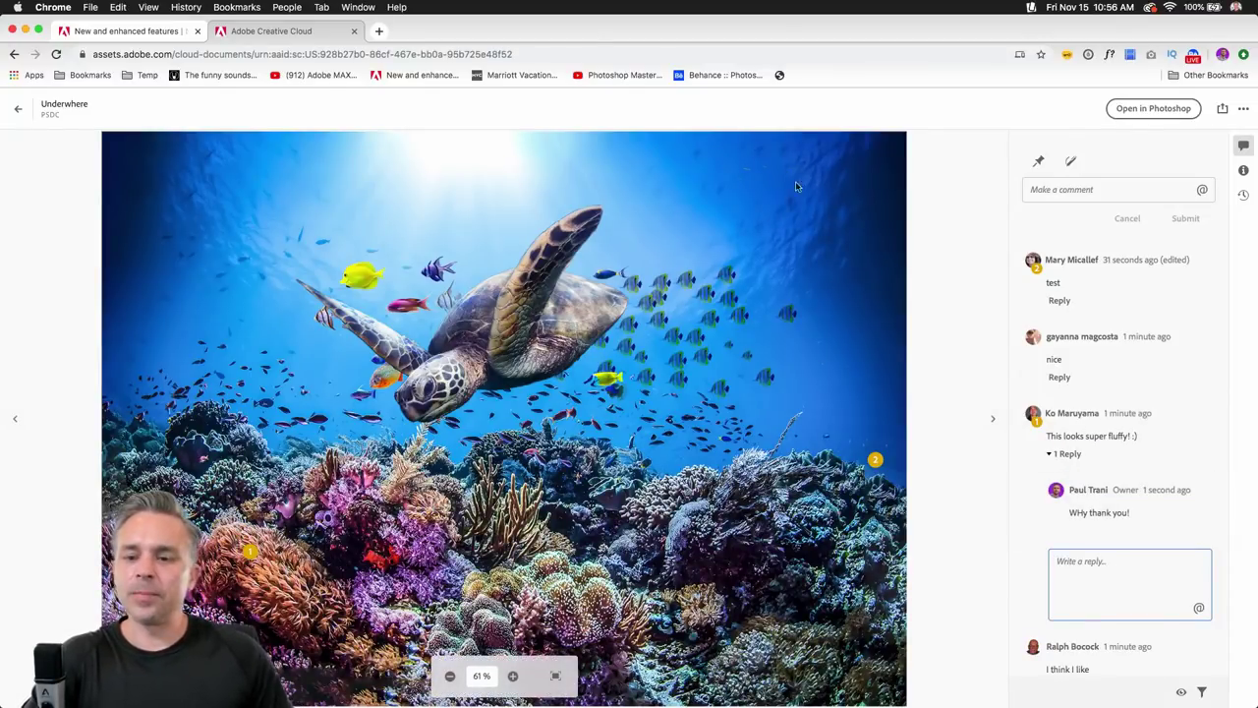
# Step: Mark the 10:38 AM version in the document's timeline and name it "The starting point"
pyautogui.click(1242, 196)
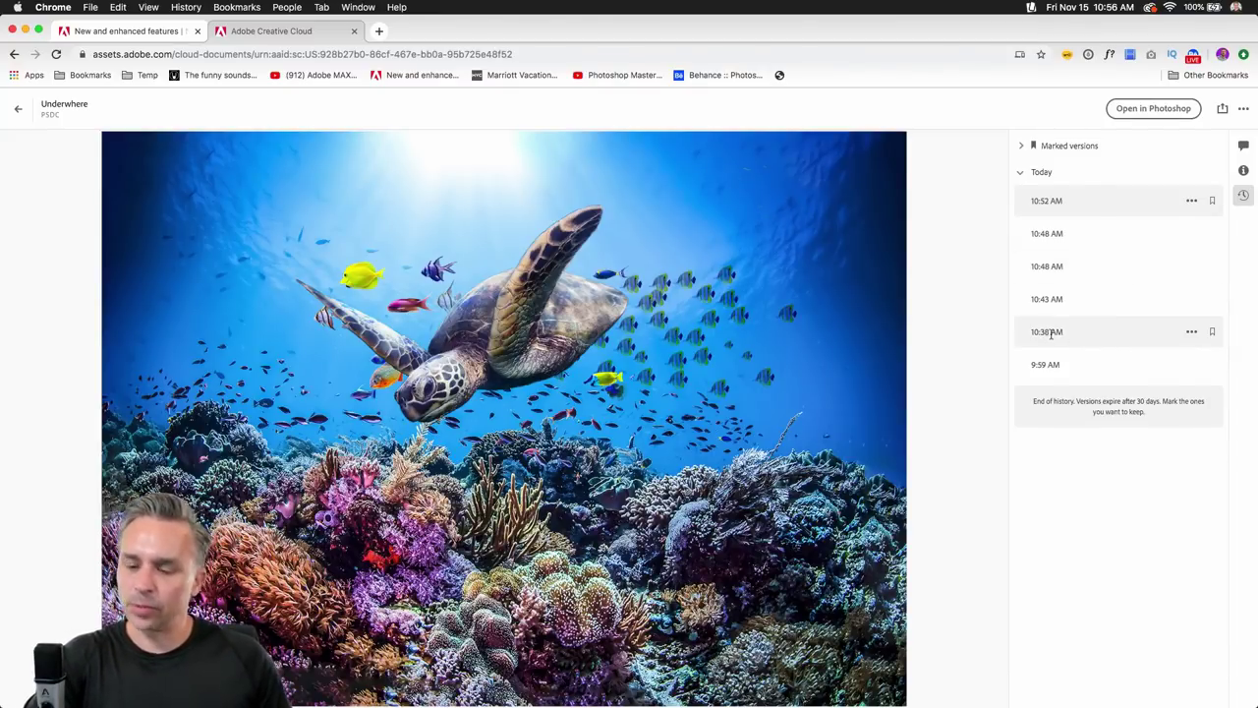
pyautogui.click(1211, 331)
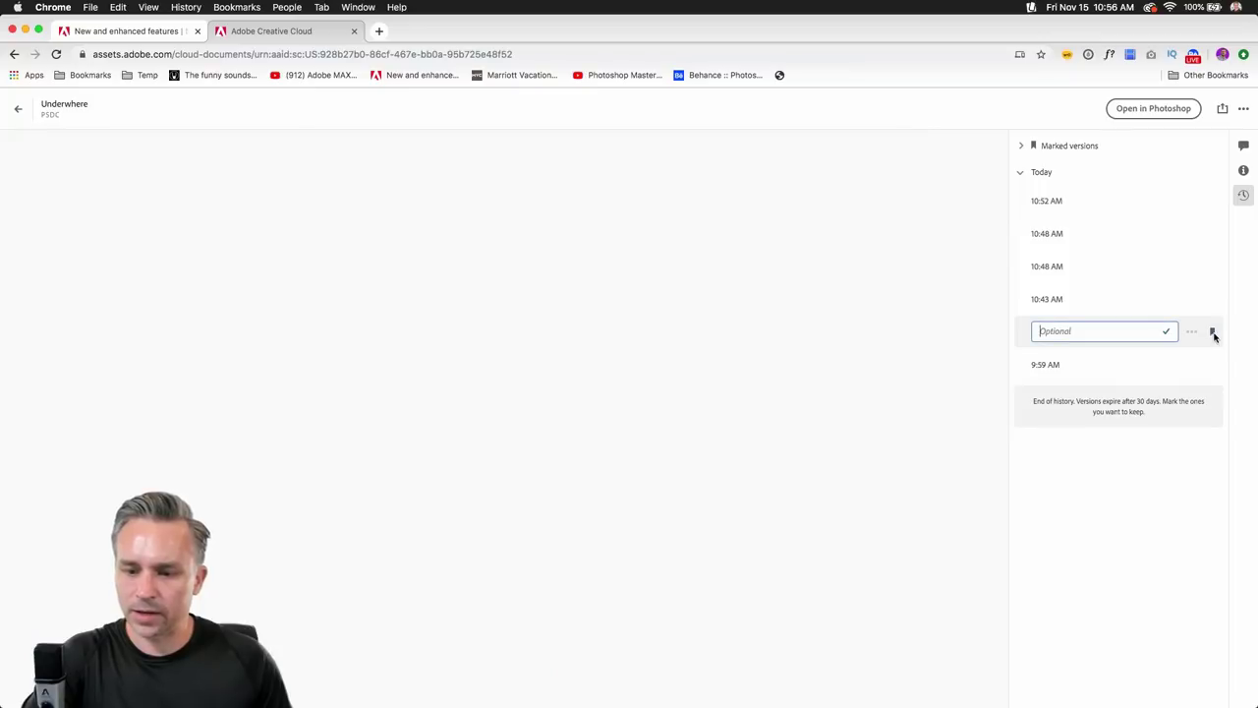
pyautogui.write('The starting point')
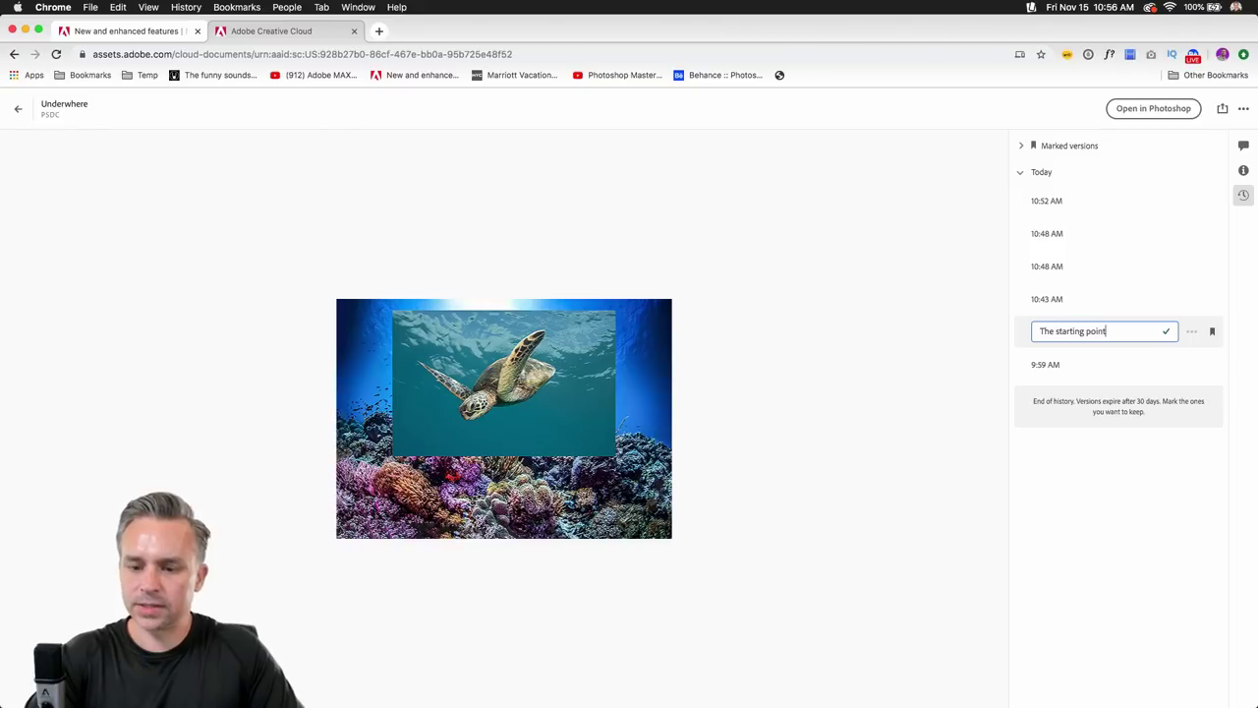
pyautogui.press('Return')
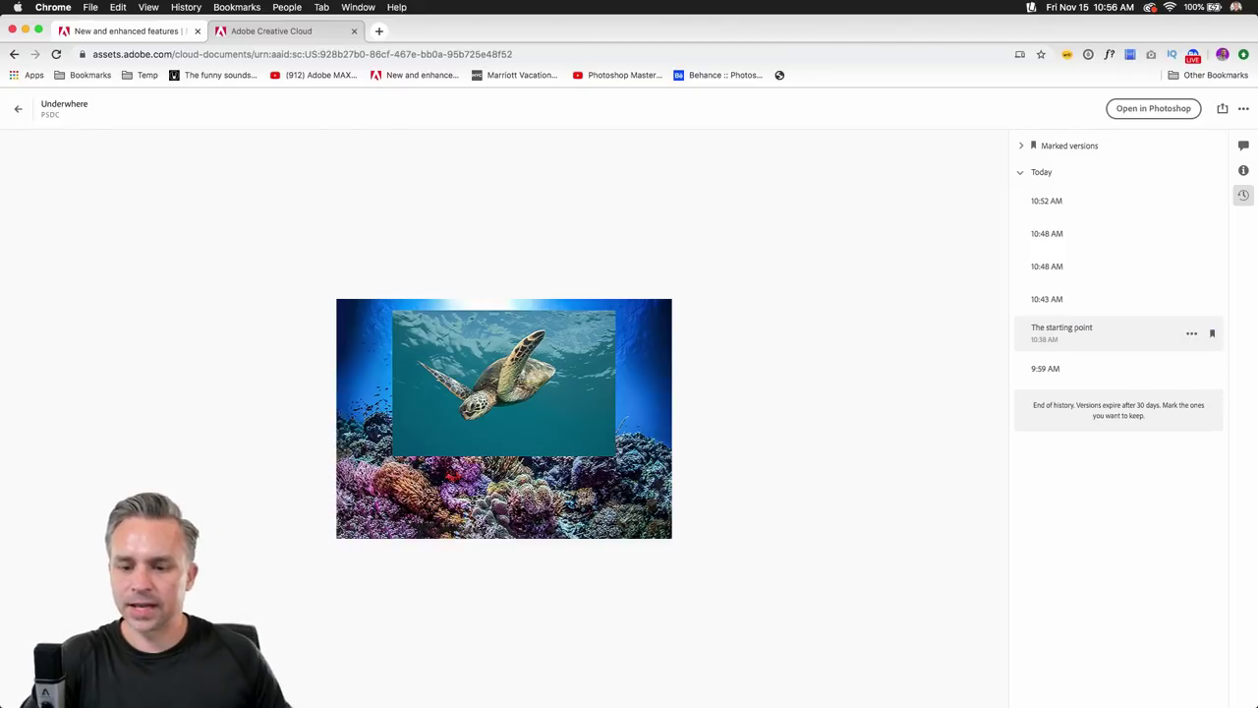
# Step: Examine the 10:52 AM version and the list of marked versions, along with the document's file information
pyautogui.click(1055, 201)
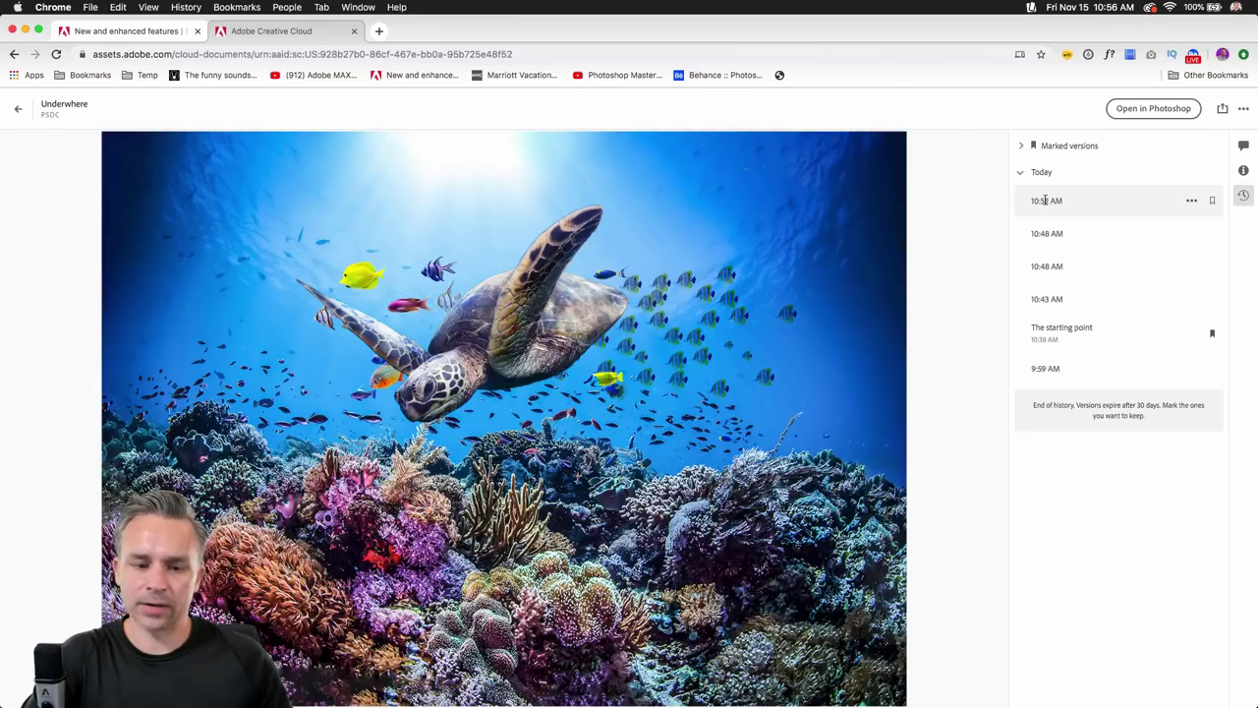
pyautogui.click(1021, 146)
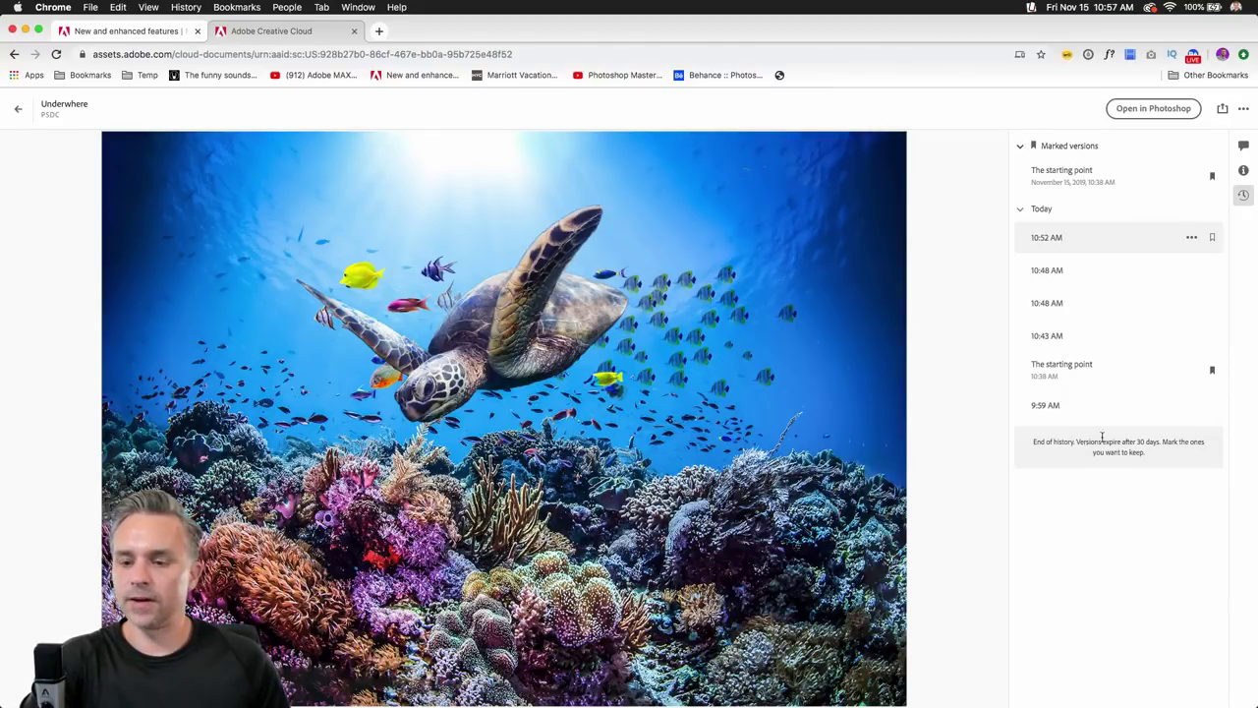
pyautogui.click(1243, 172)
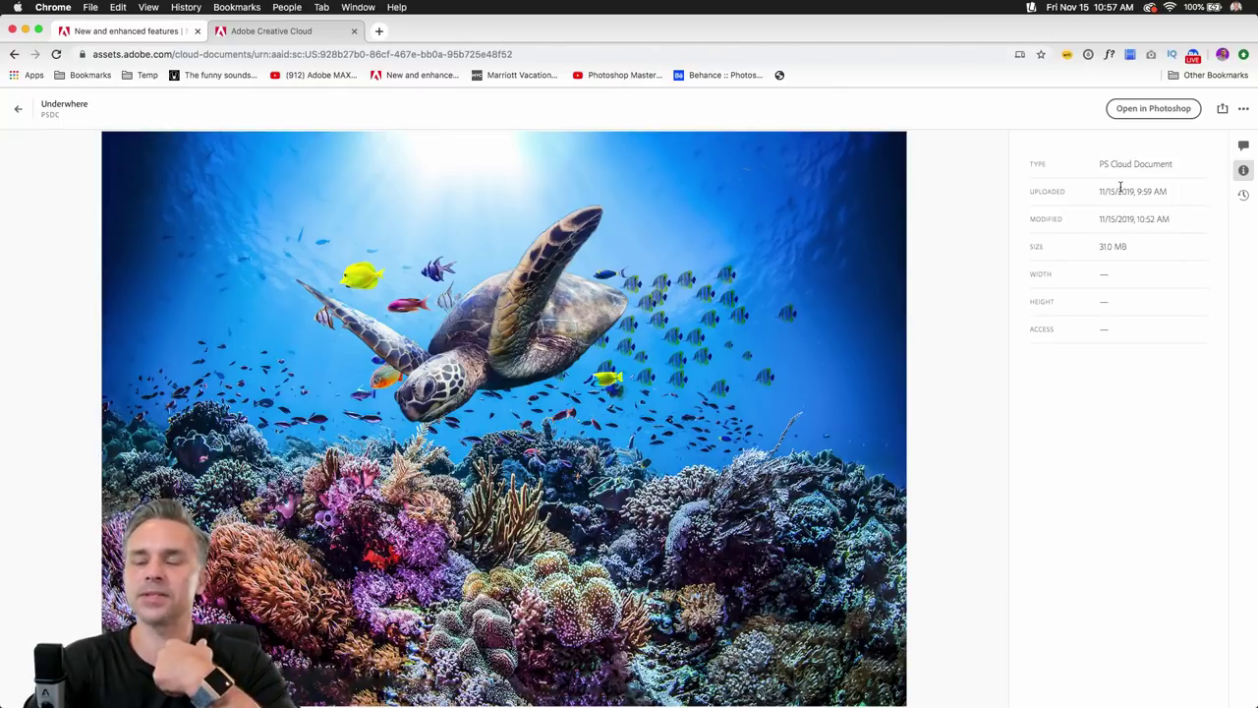
# Step: Switch to Photoshop, move one striped fish from the school to the open water above the turtle, save the document, and return to Chrome
pyautogui.moveTo(491, 703)
pyautogui.click(285, 686)
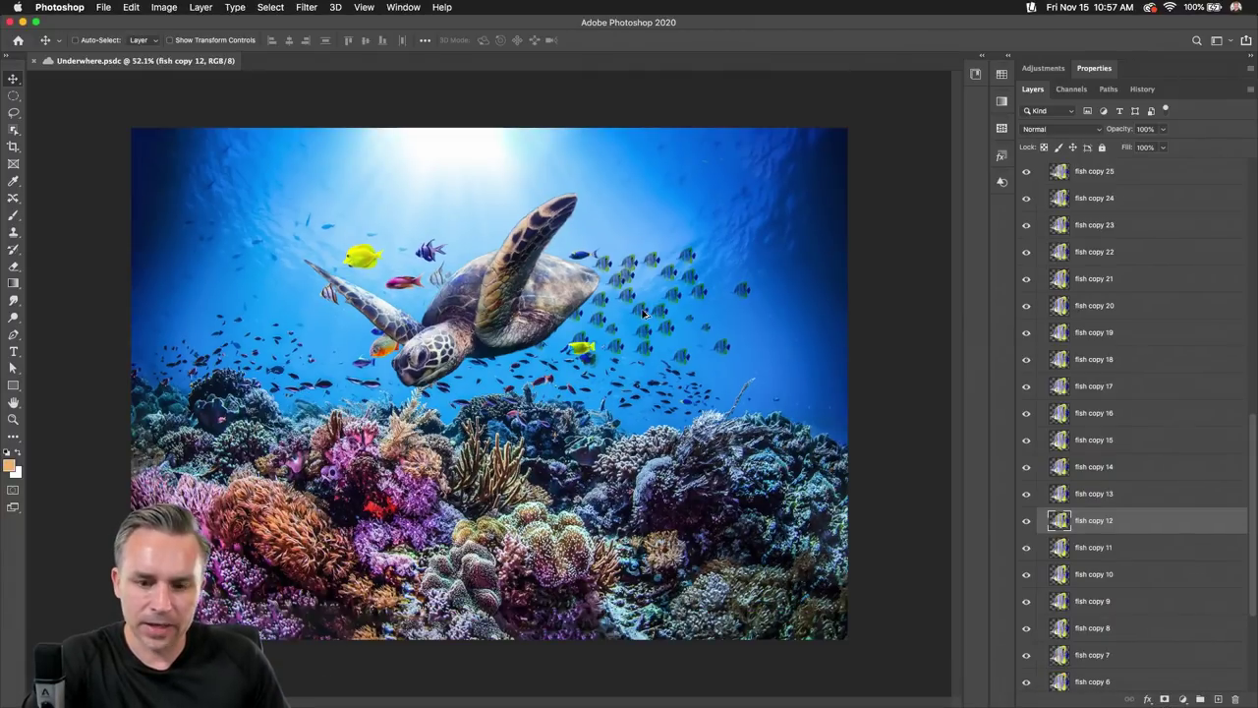
pyautogui.moveTo(641, 314); pyautogui.dragTo(483, 230)
pyautogui.press('super+s')
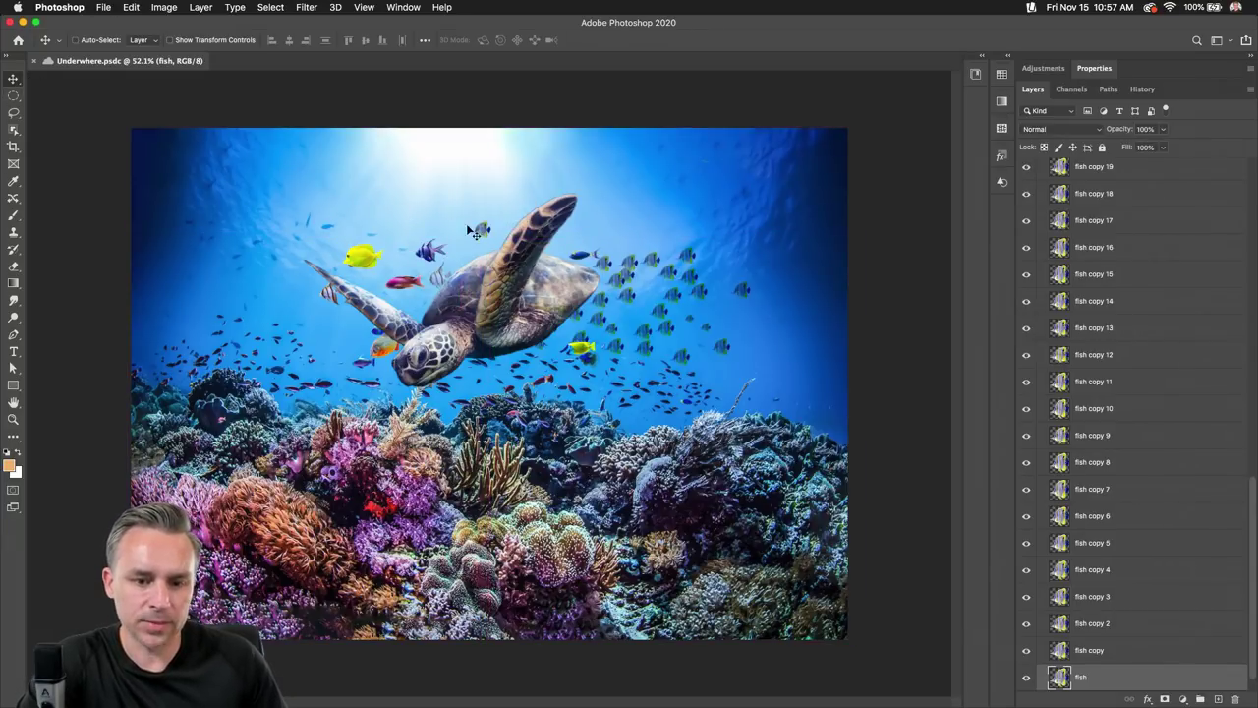
pyautogui.click(22, 22)
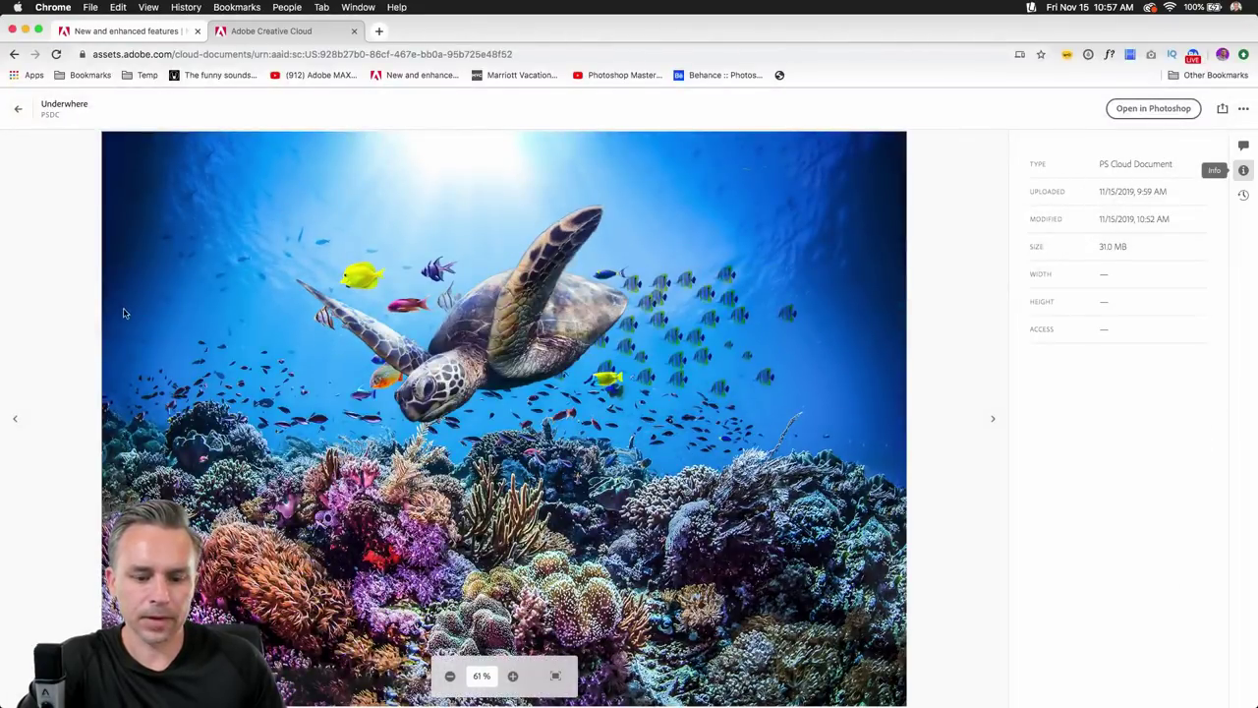
# Step: Reopen the Underwhere cloud document, check today's versions in its timeline, and go back to the cloud documents list
pyautogui.click(18, 108)
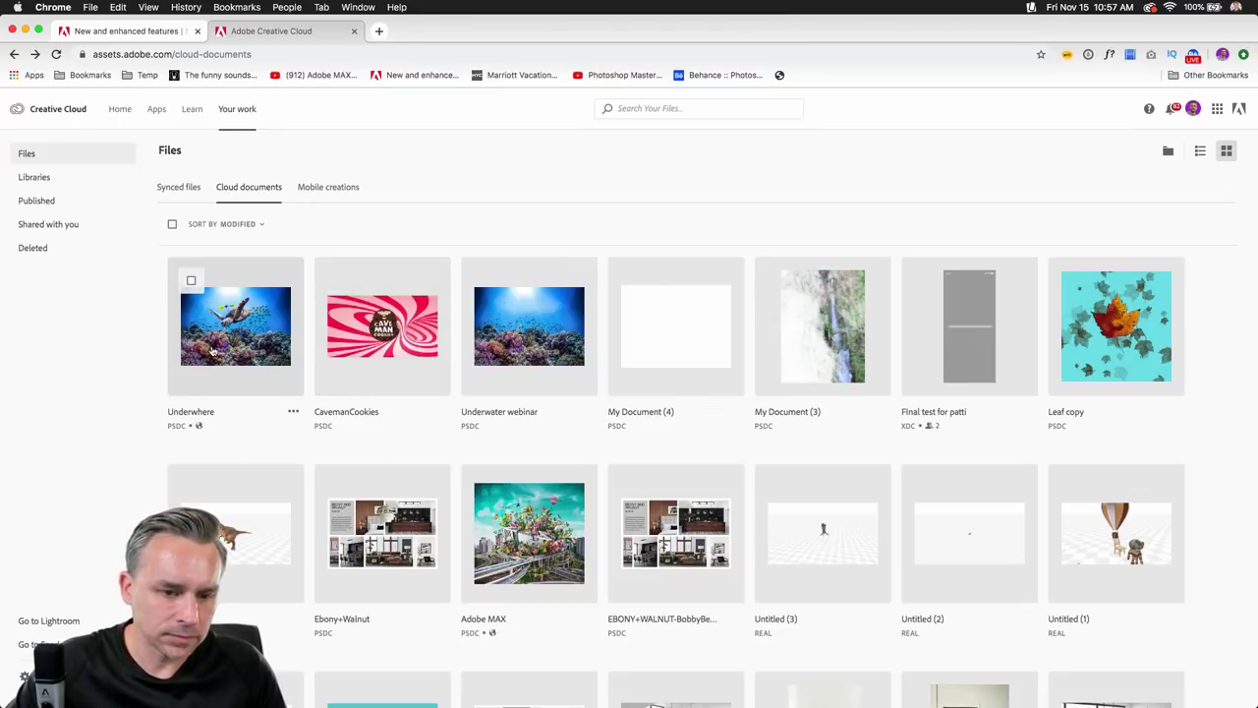
pyautogui.click(212, 349)
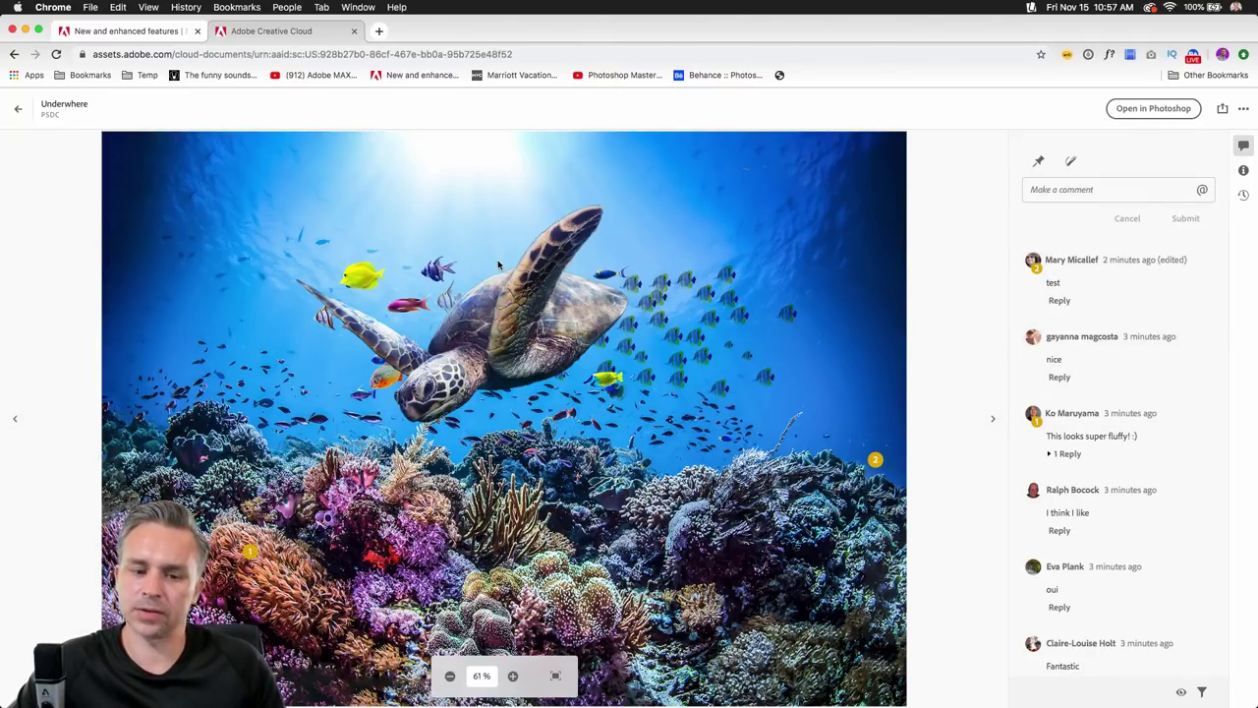
pyautogui.click(1243, 196)
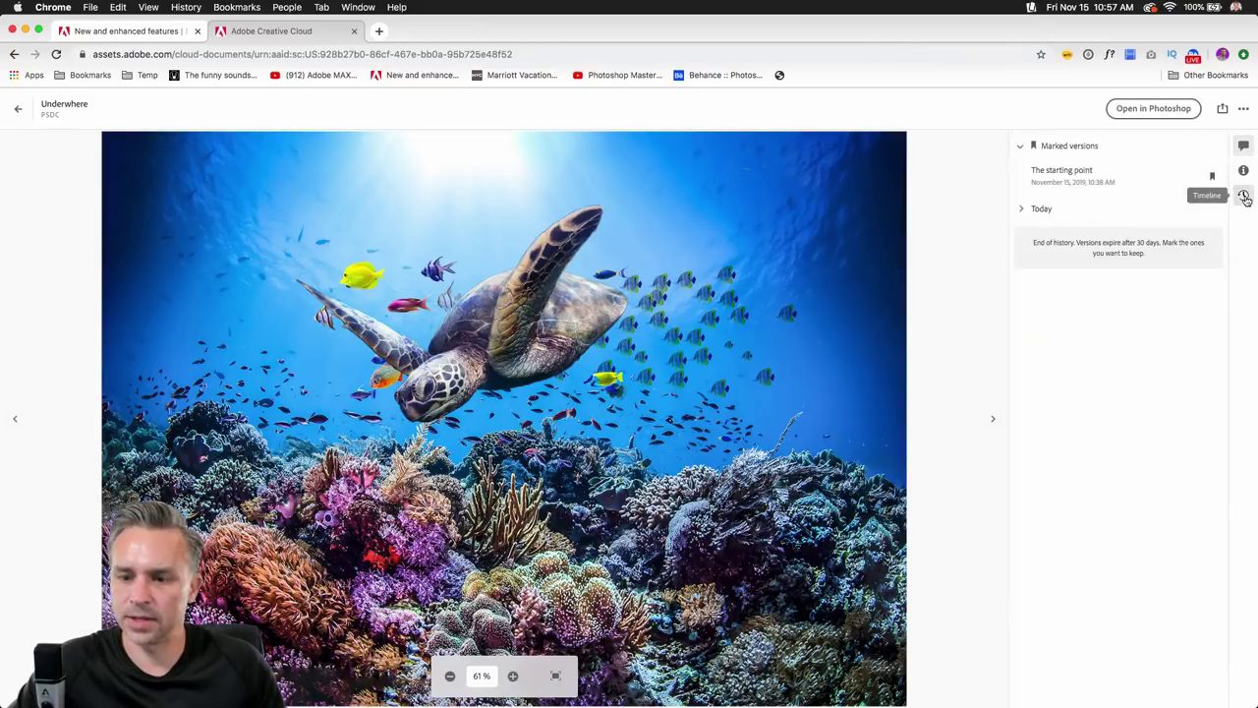
pyautogui.click(1020, 209)
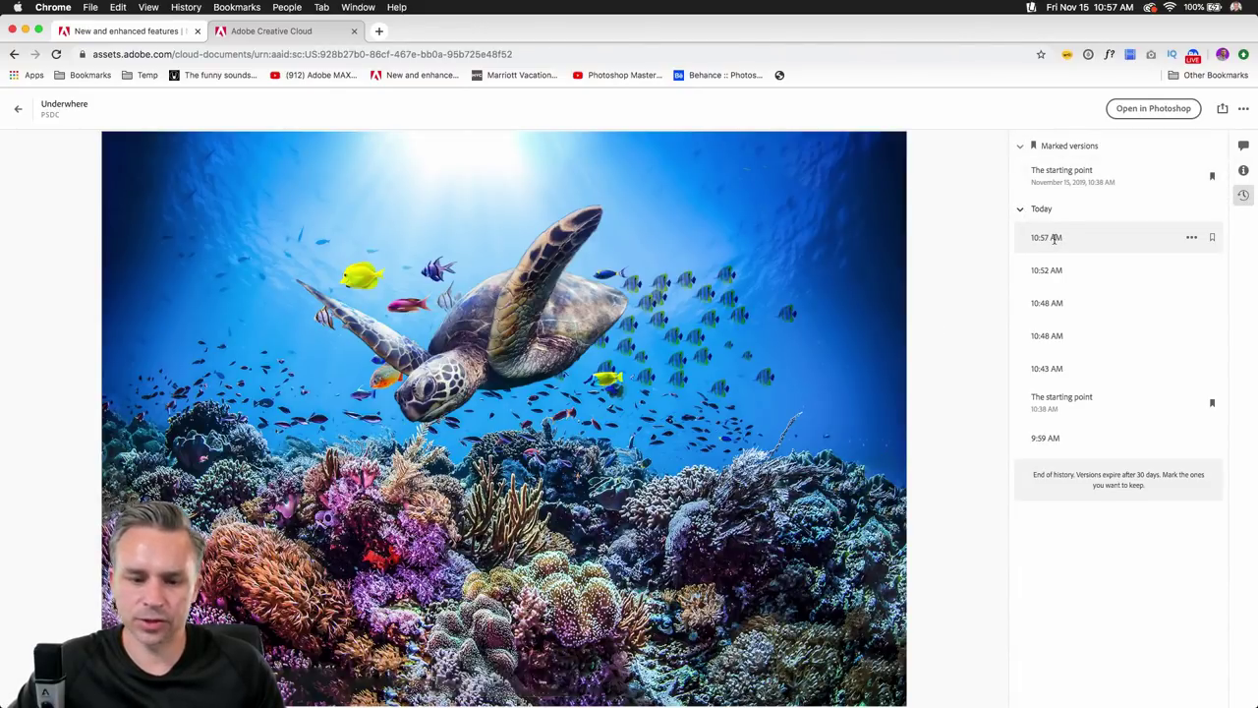
pyautogui.click(17, 114)
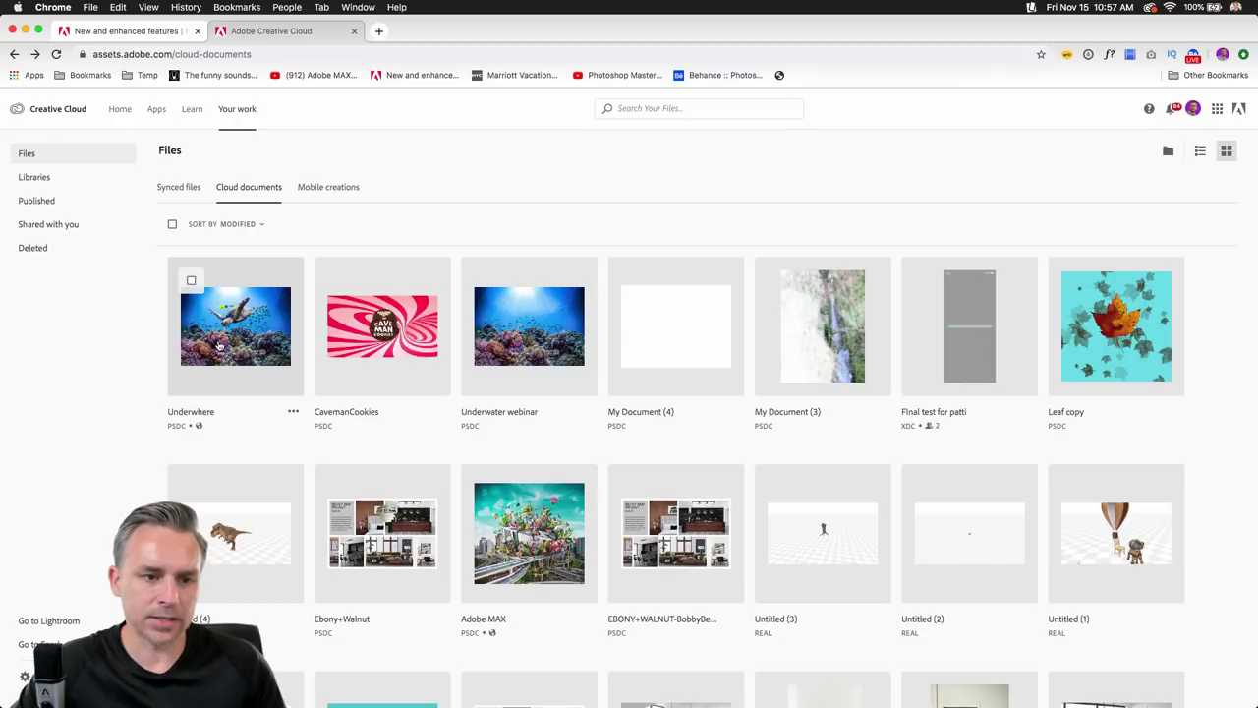
# Step: Reopen the Underwhere cloud document and view its preview in full screen before returning to the comments view
pyautogui.click(218, 346)
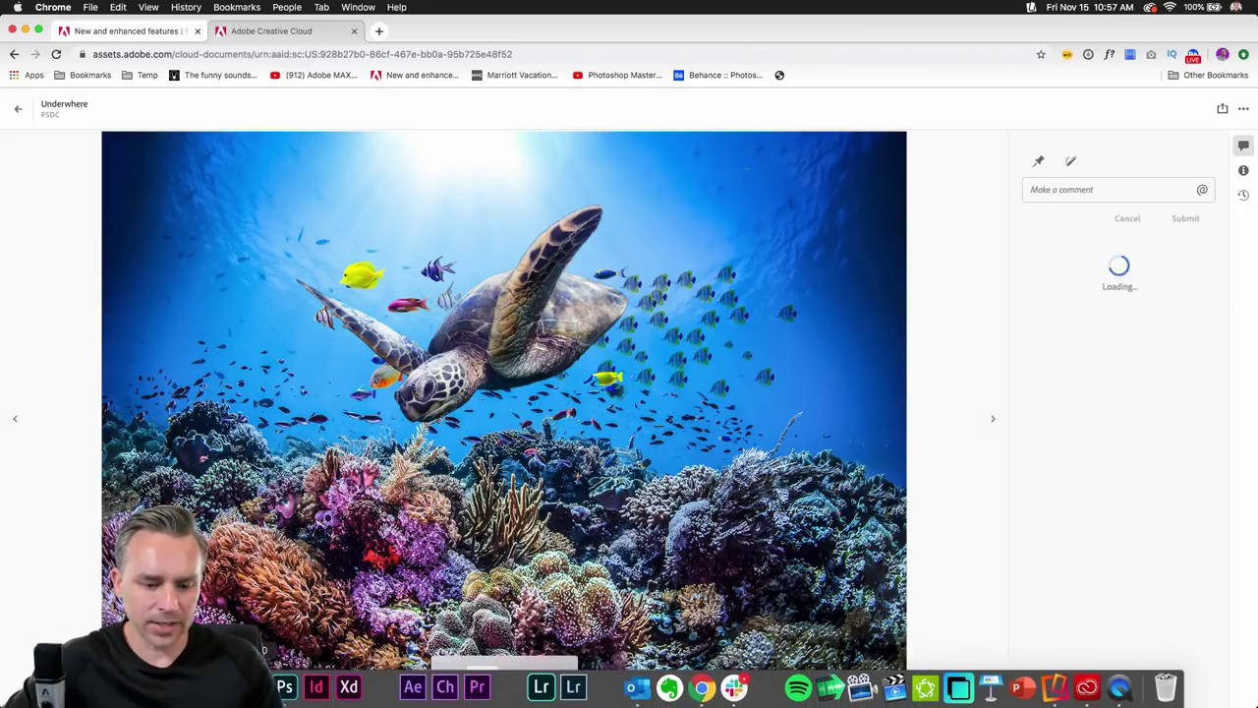
pyautogui.click(285, 686)
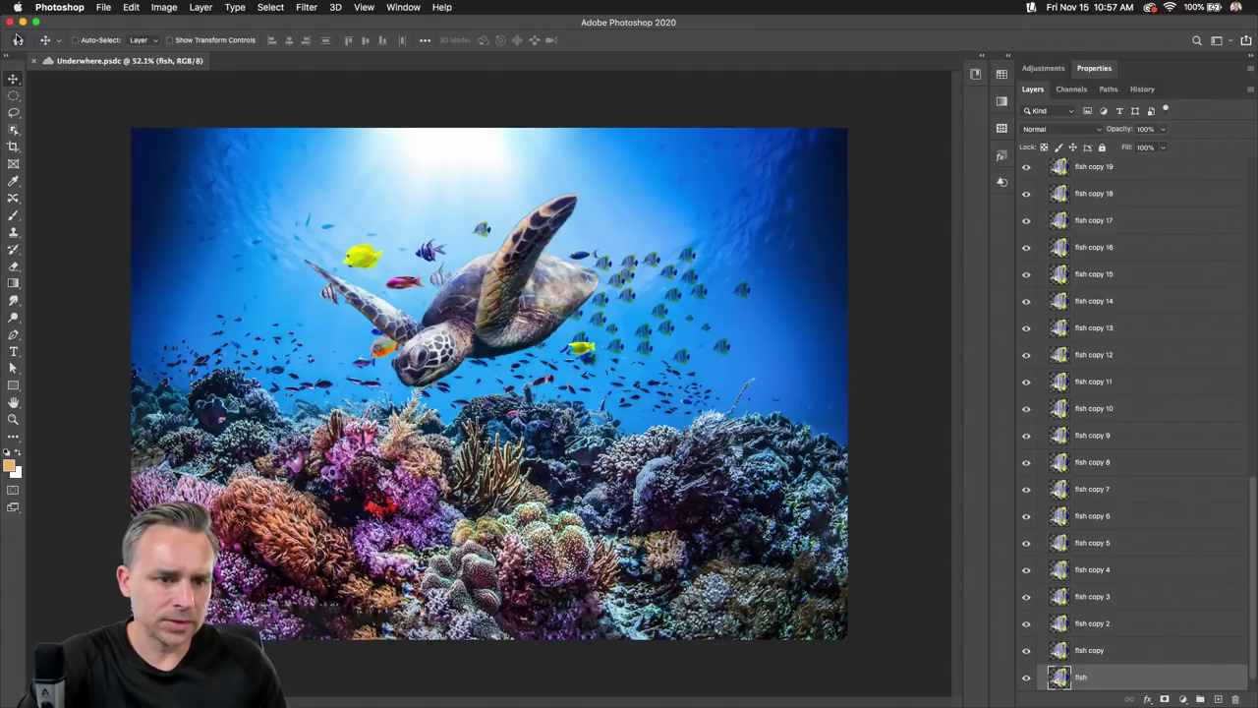
pyautogui.click(22, 22)
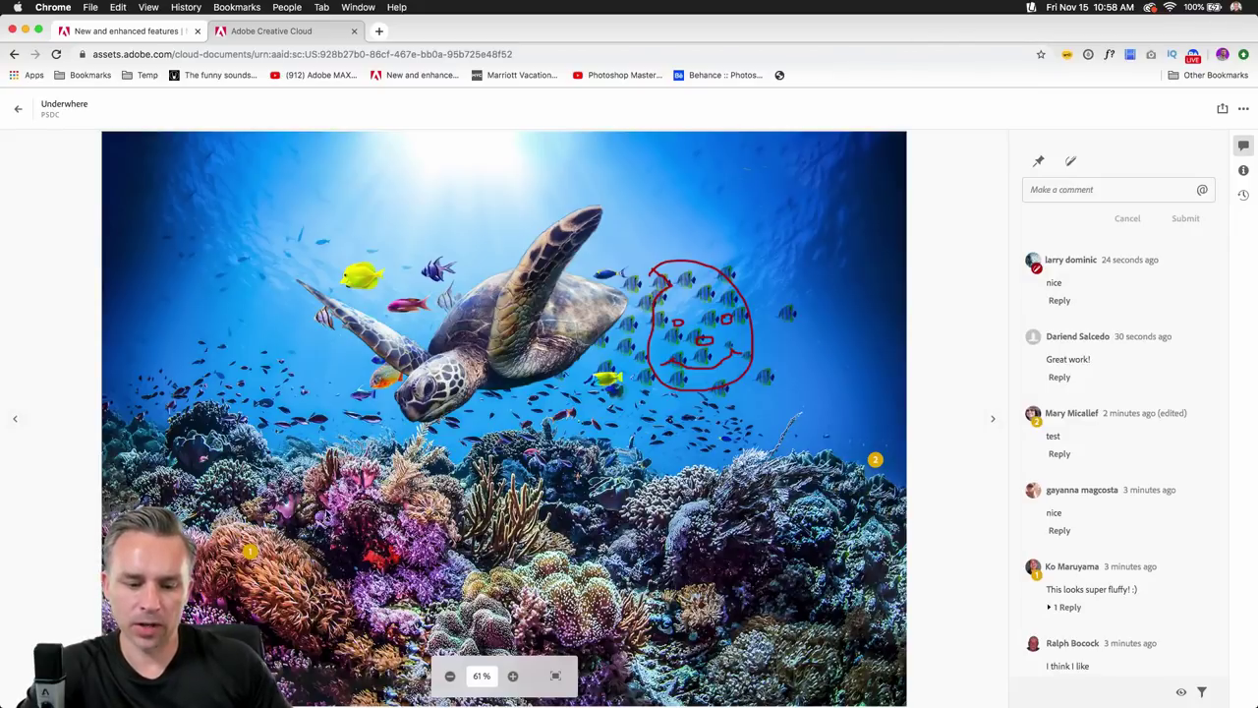
pyautogui.click(555, 675)
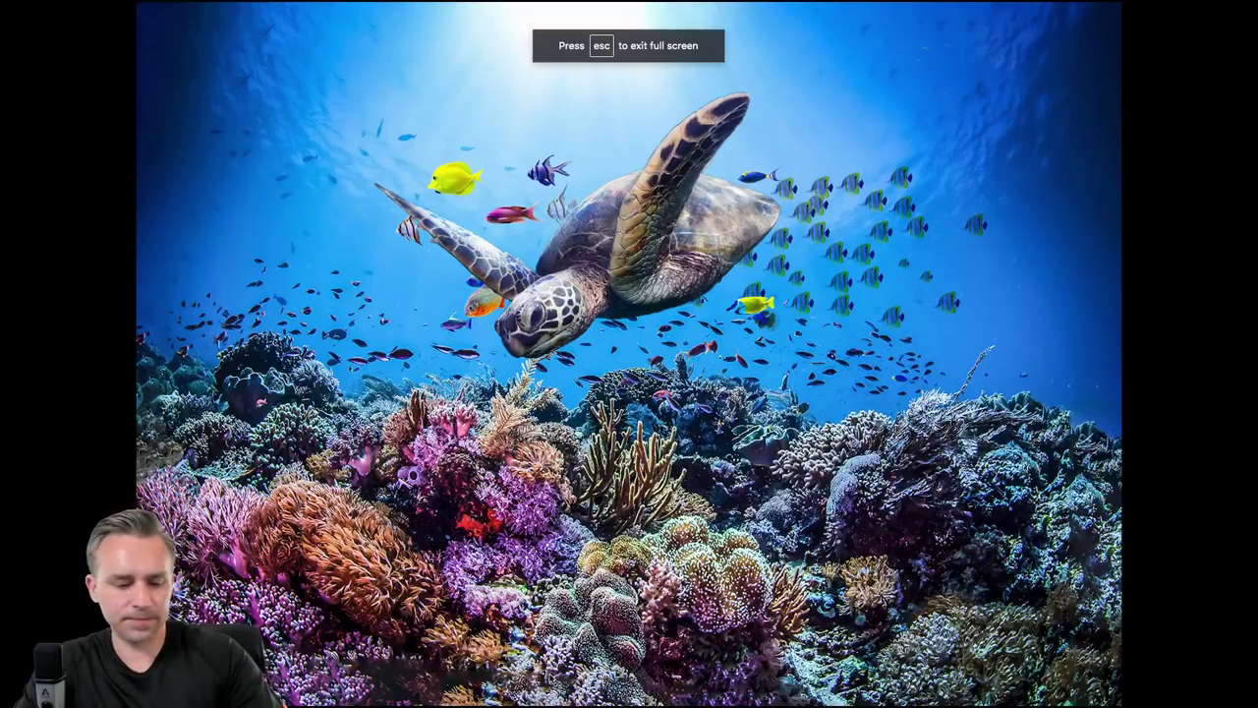
pyautogui.press('Escape')
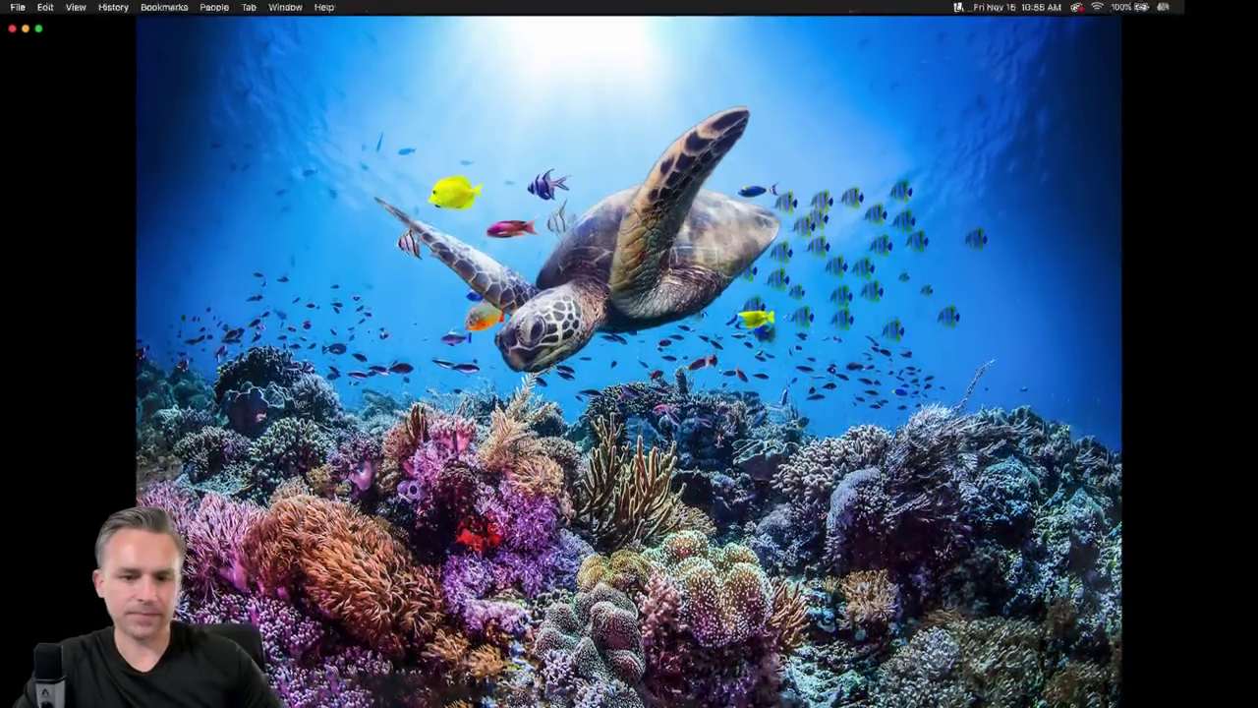
# Step: Switch to Photoshop and look over the Underwhere document's layer stack
pyautogui.click(25, 31)
pyautogui.click(284, 690)
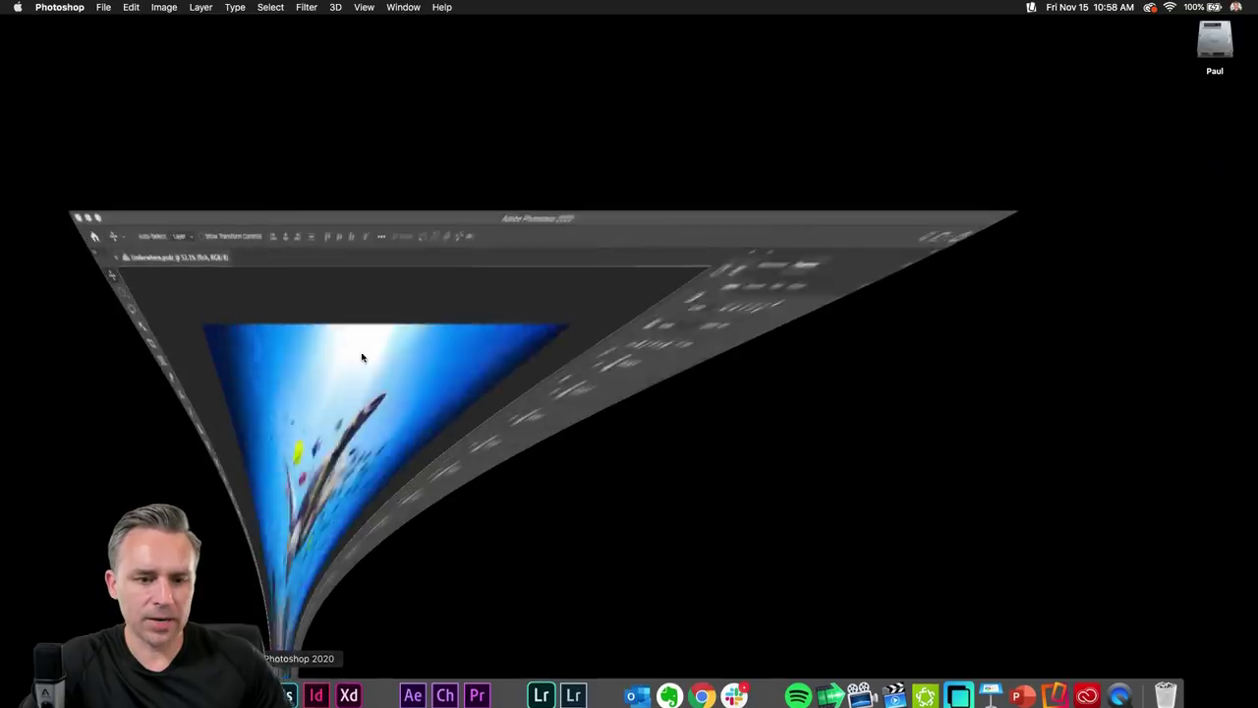
pyautogui.click(76, 40)
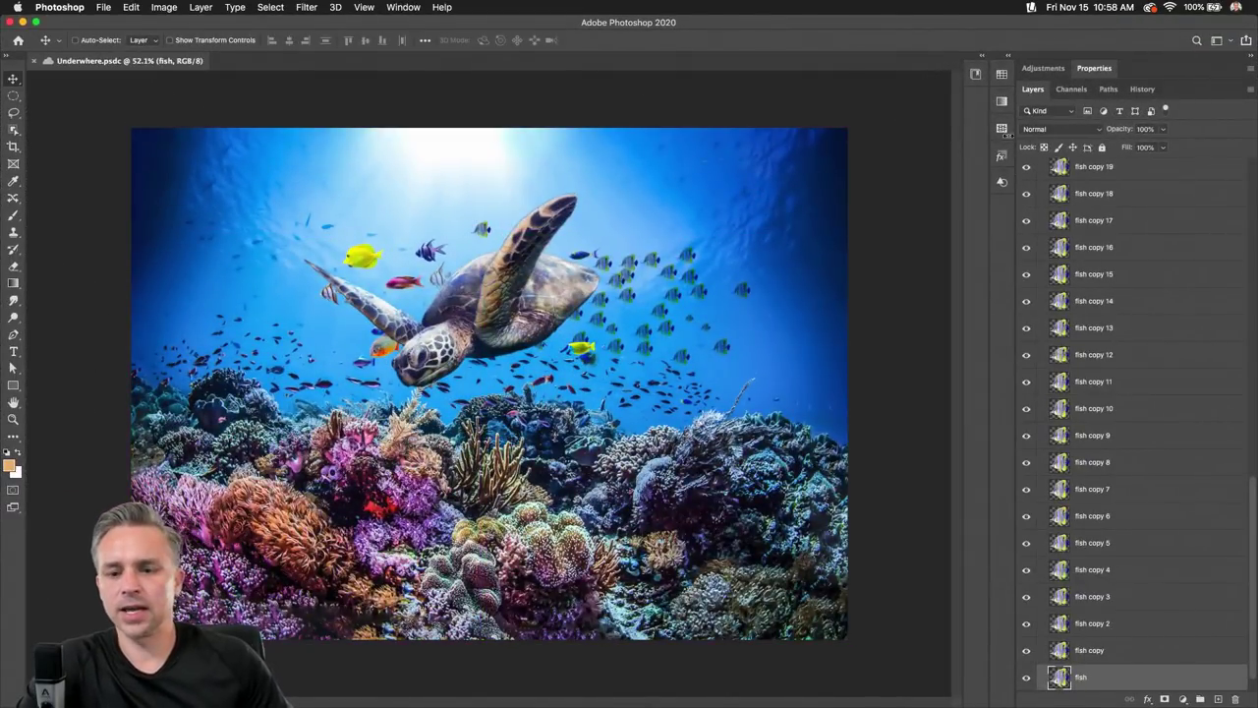
pyautogui.scroll(10, 1111, 216)
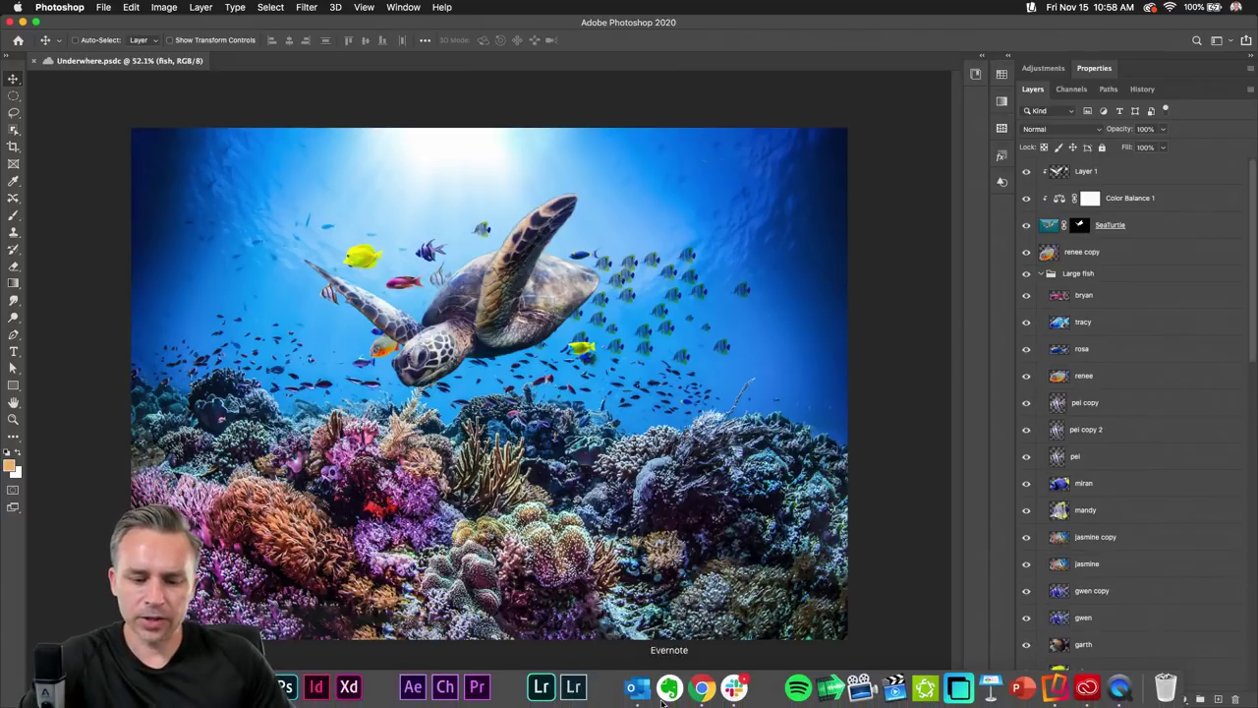
# Step: Switch to Chrome and submit the comment "Make this part of the nature campaign." on the Underwhere document
pyautogui.click(702, 695)
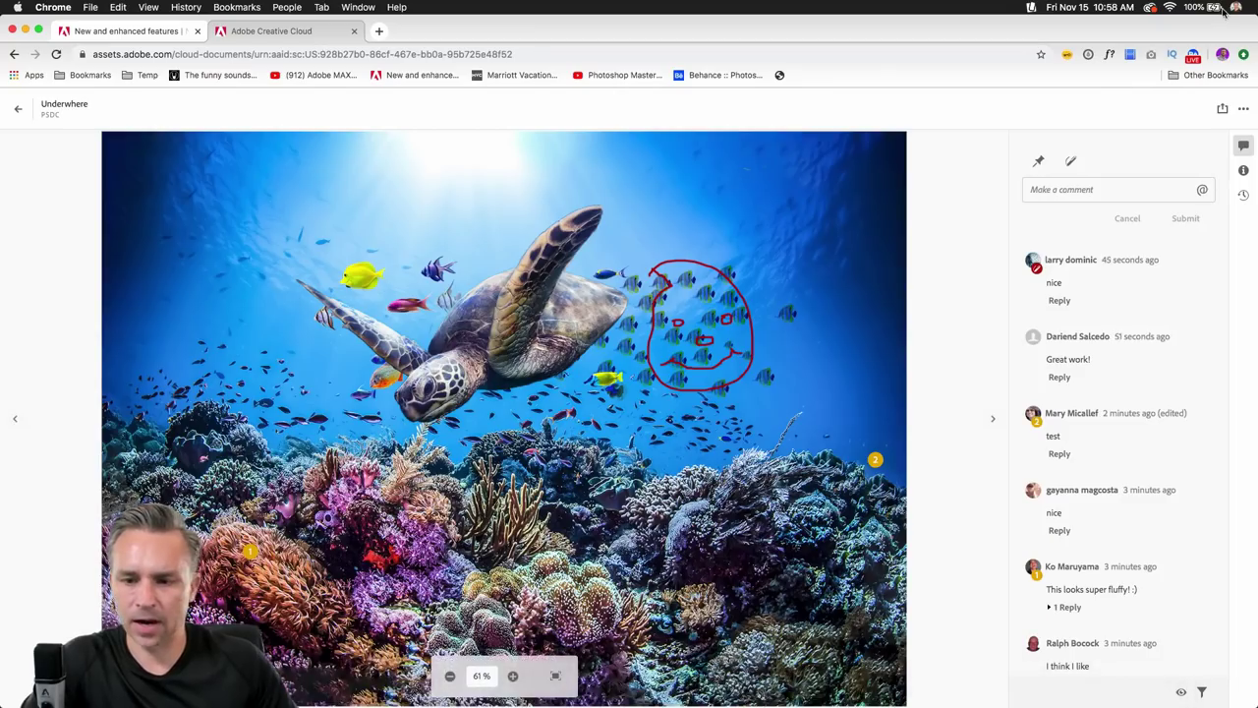
pyautogui.click(1074, 188)
pyautogui.write('Mak this part of the nature campaign.')
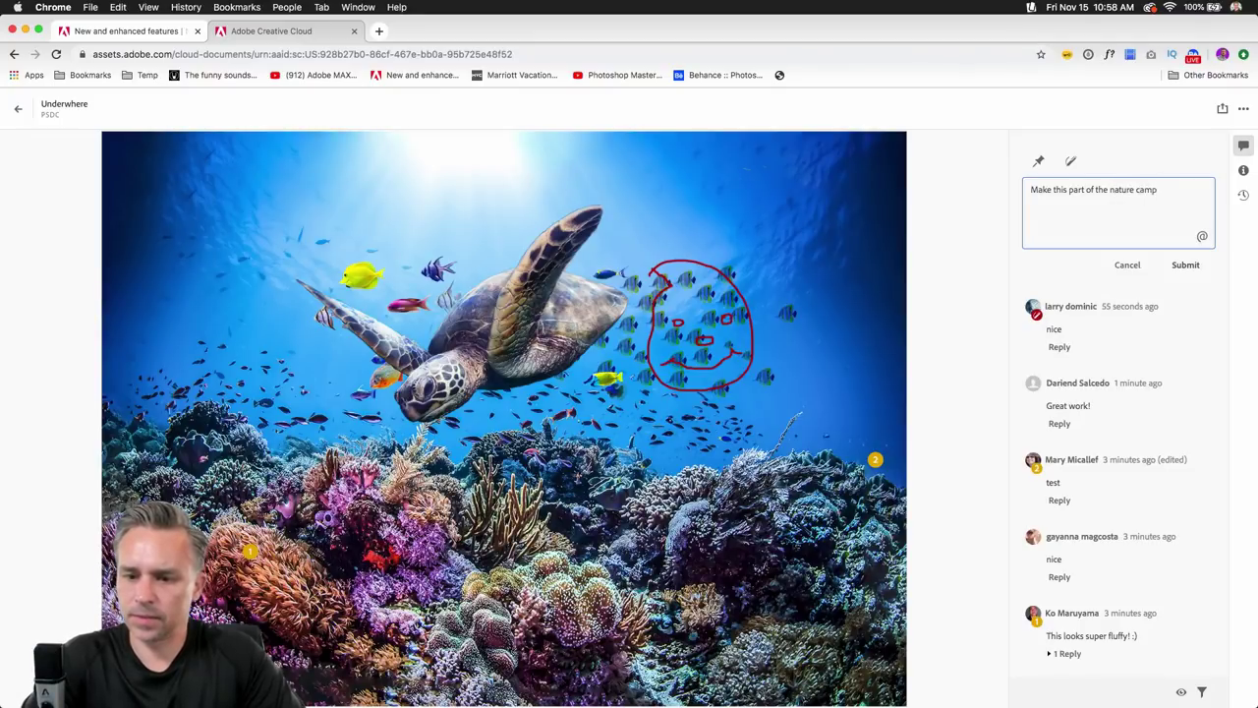
pyautogui.click(1185, 265)
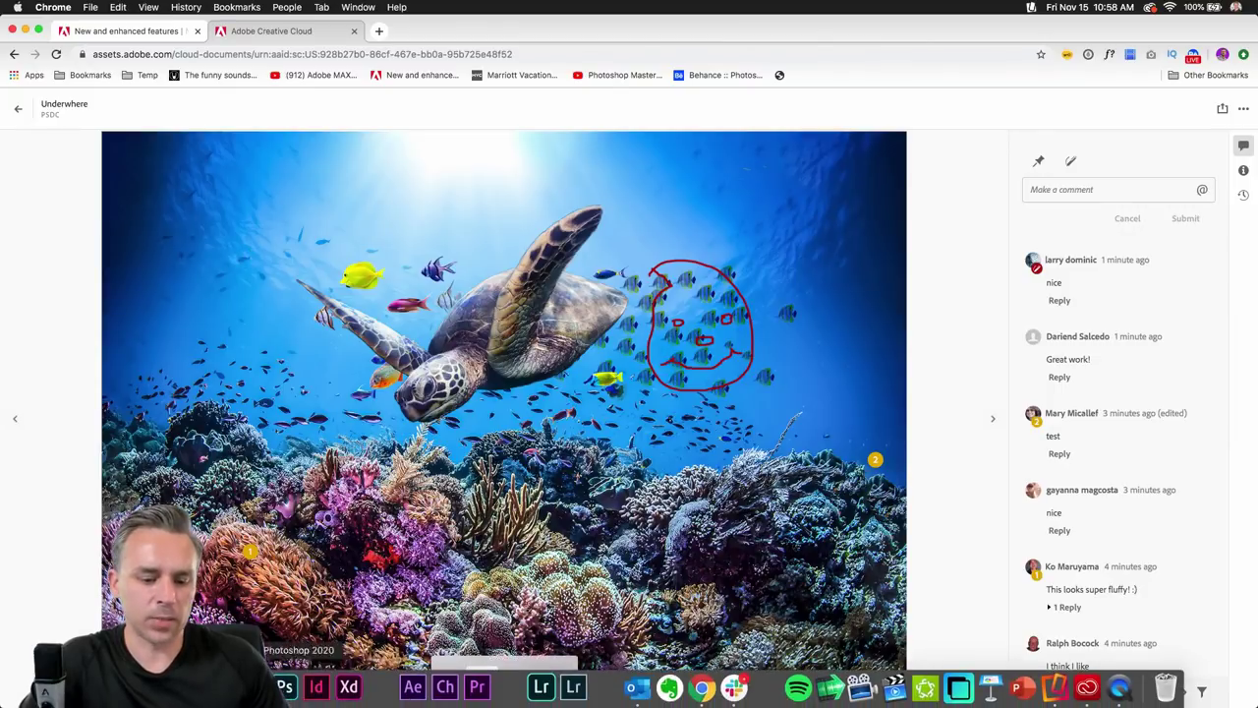
# Step: Switch to Photoshop and open the NatureStart cloud document
pyautogui.click(285, 687)
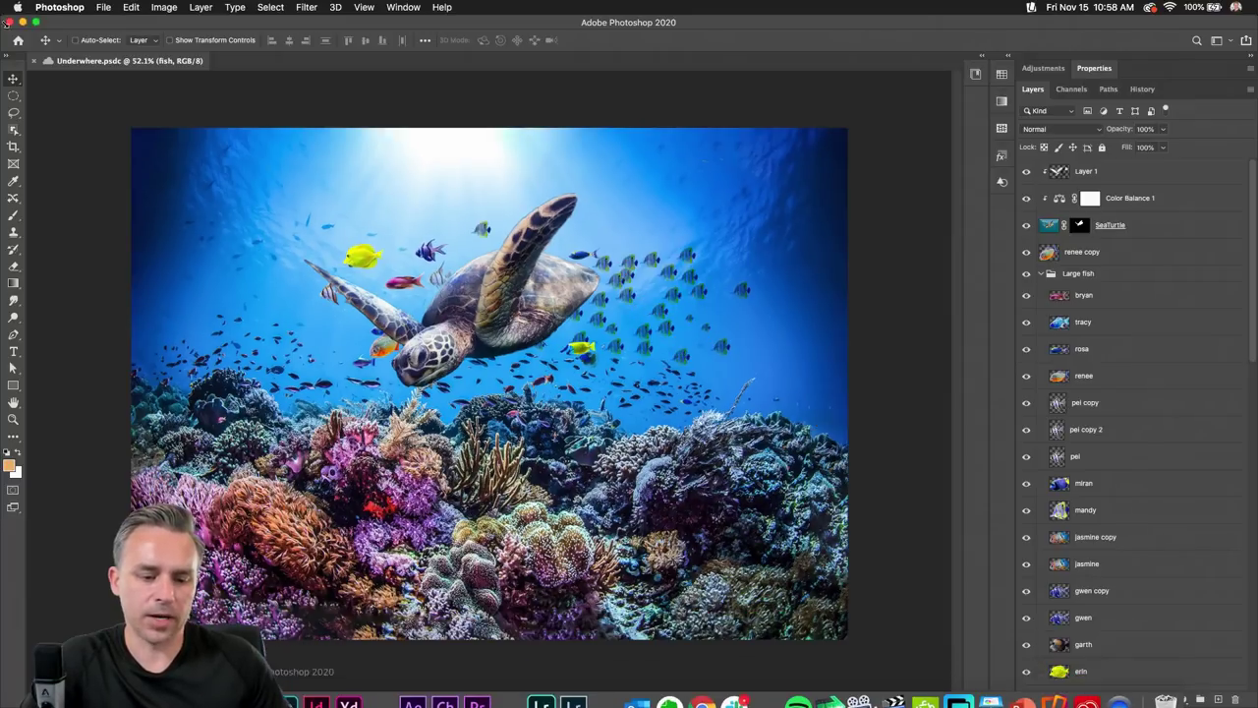
pyautogui.click(104, 7)
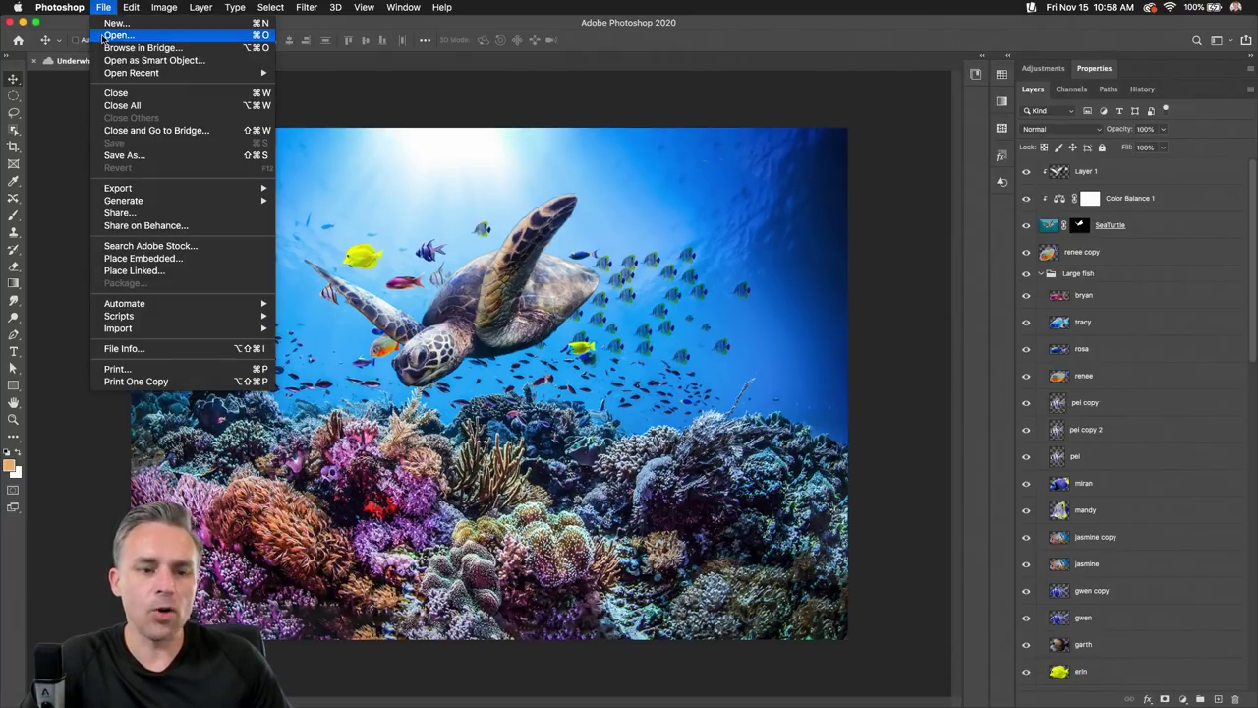
pyautogui.click(104, 36)
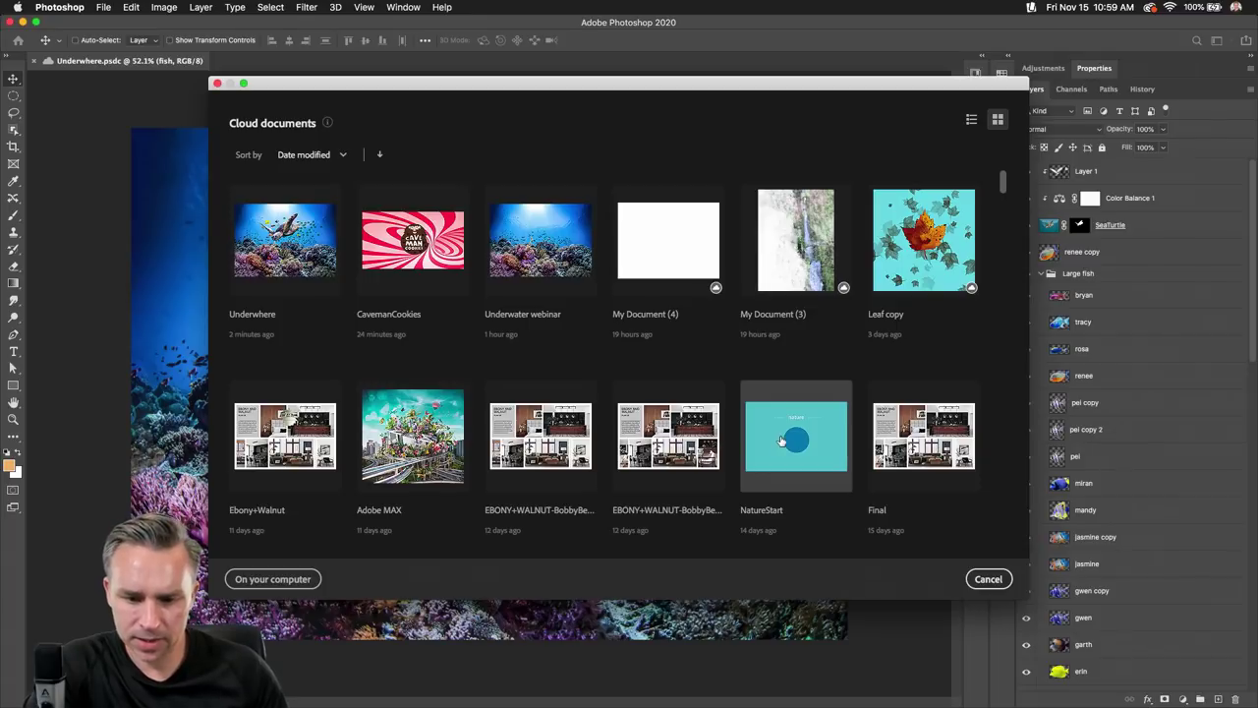
pyautogui.press('Escape')
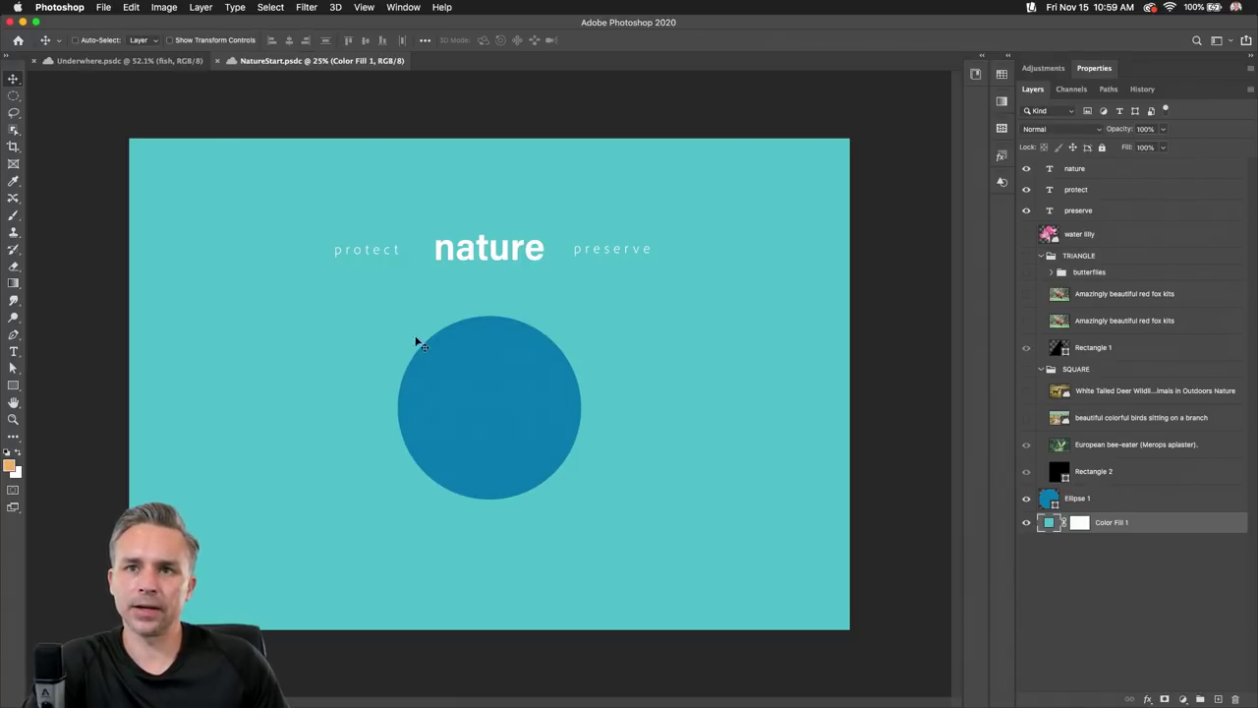
# Step: Go back to the Underwhere document and collapse the Large fish and Group 4 layer groups
pyautogui.click(114, 61)
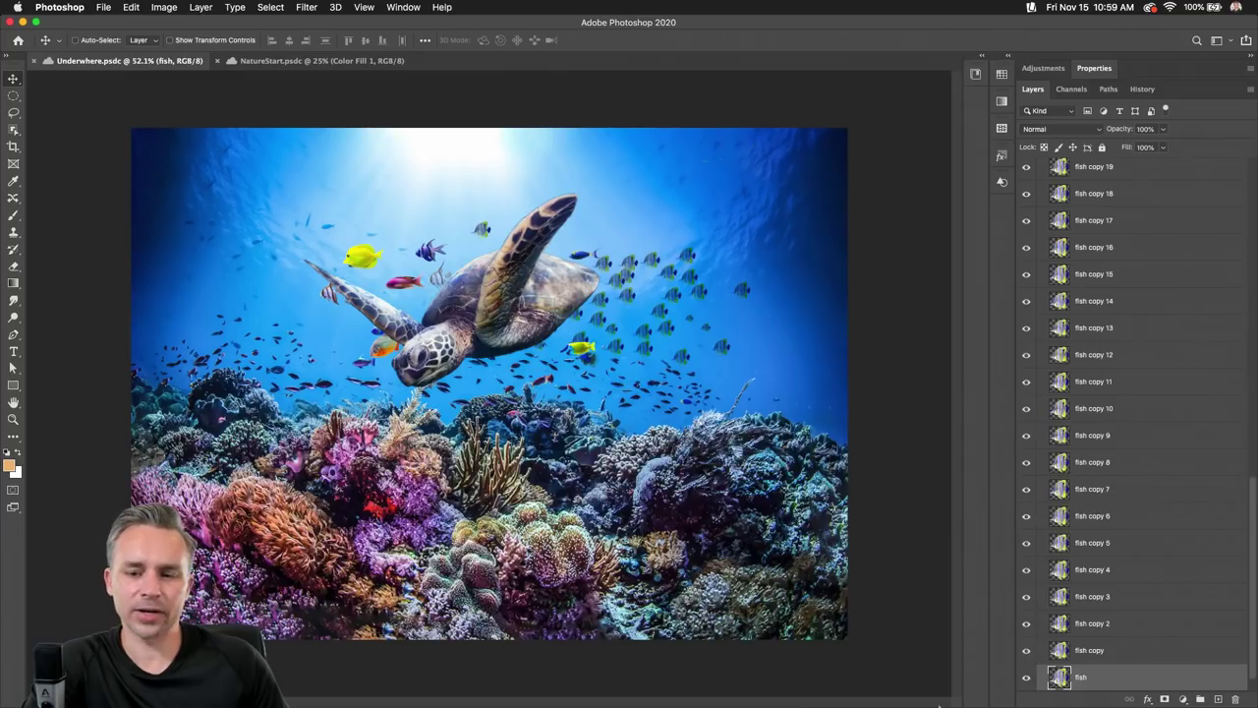
pyautogui.scroll(10, 1124, 250)
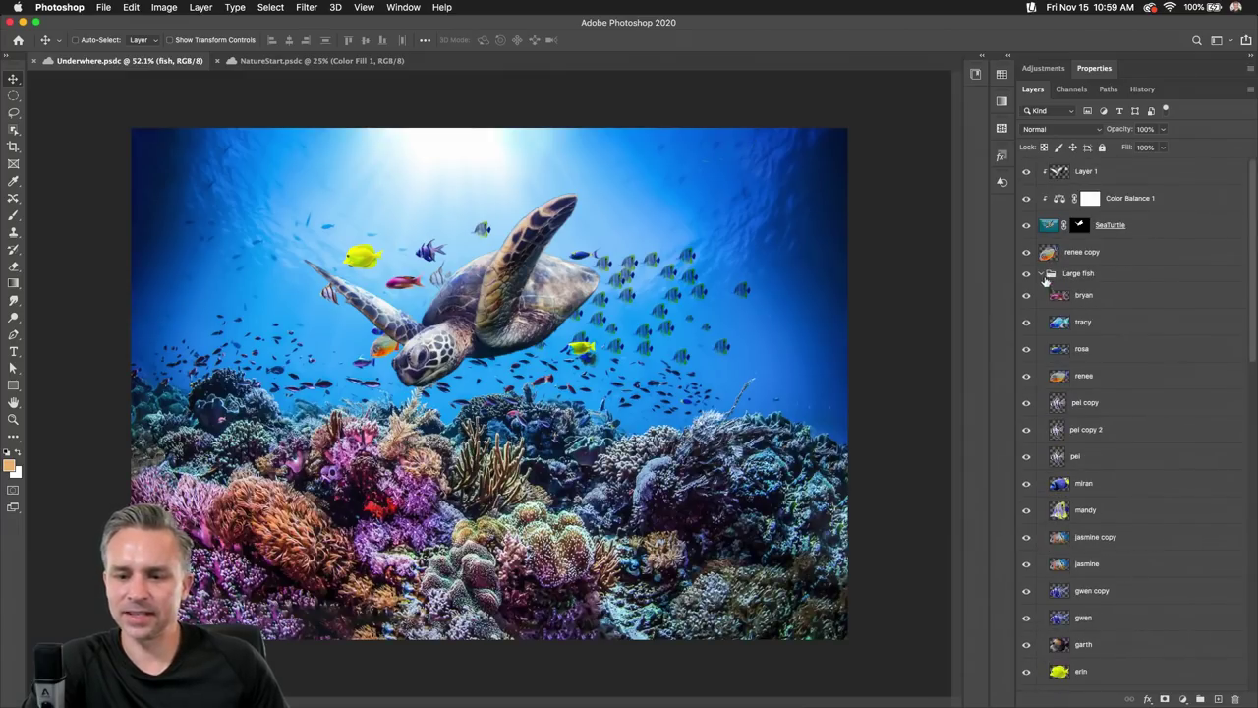
pyautogui.click(1042, 274)
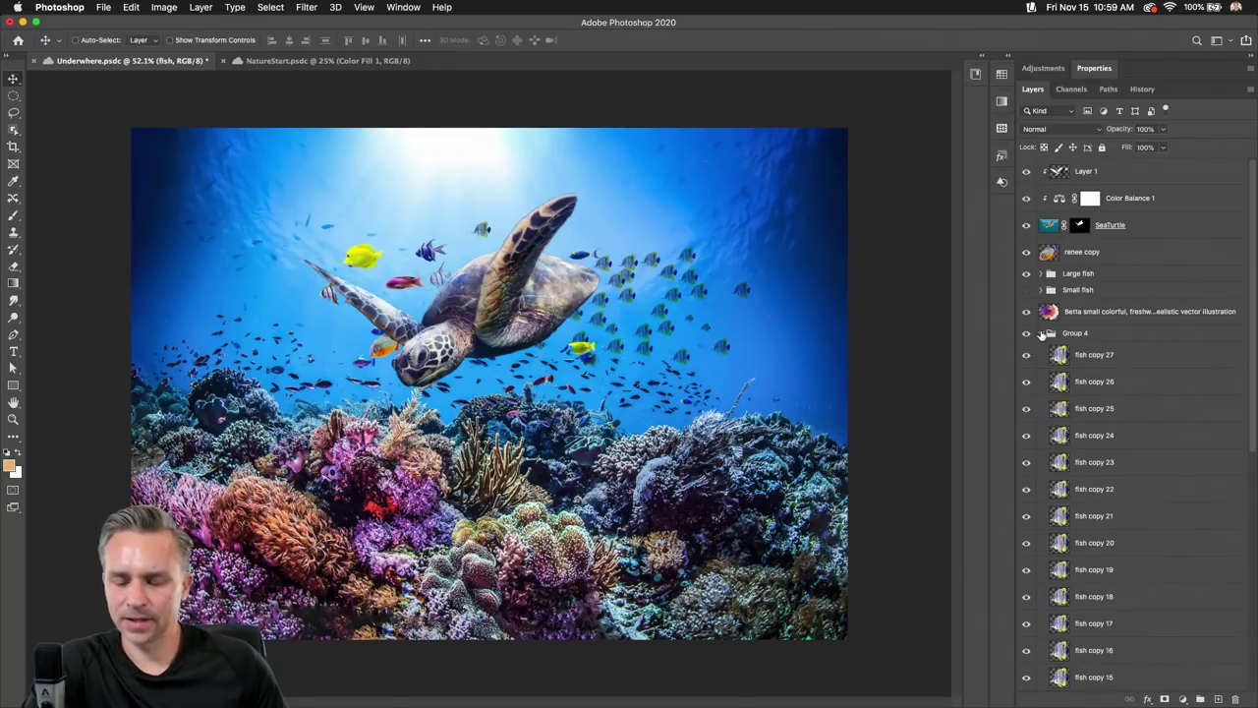
pyautogui.click(1042, 334)
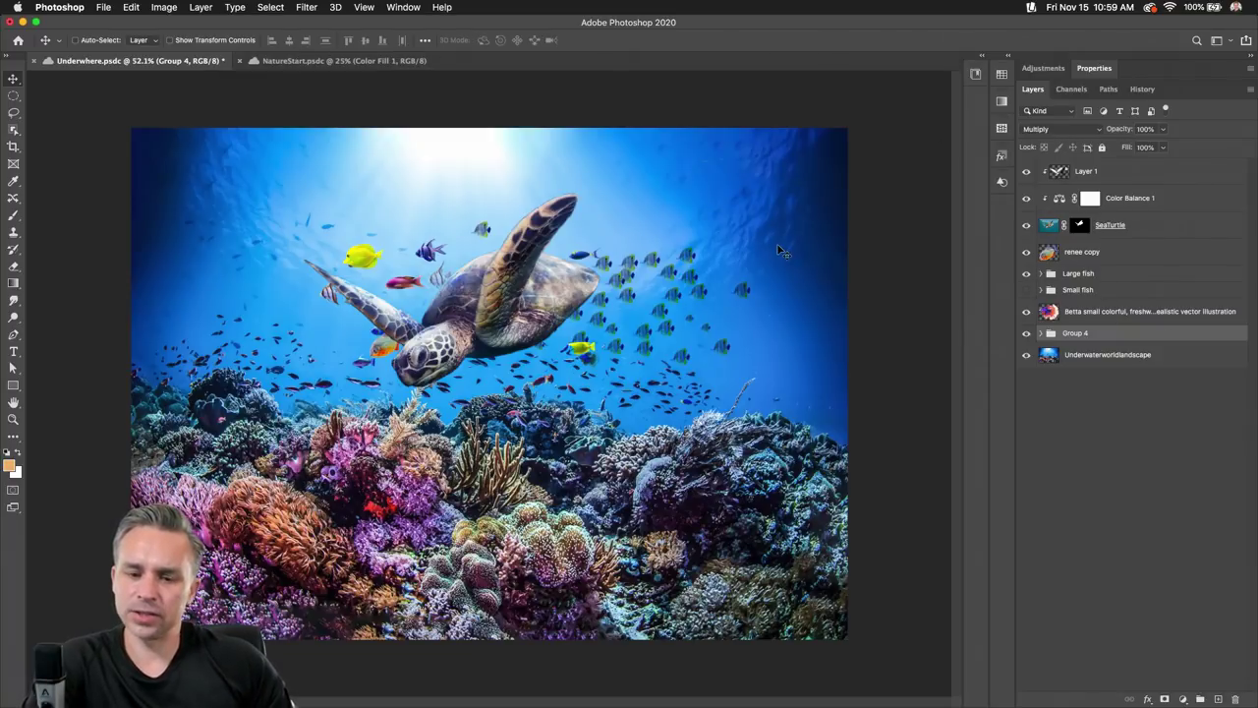
# Step: Check the Large fish group by toggling its visibility and copy the group into NatureStart, directly above the TRIANGLE group
pyautogui.click(1098, 278)
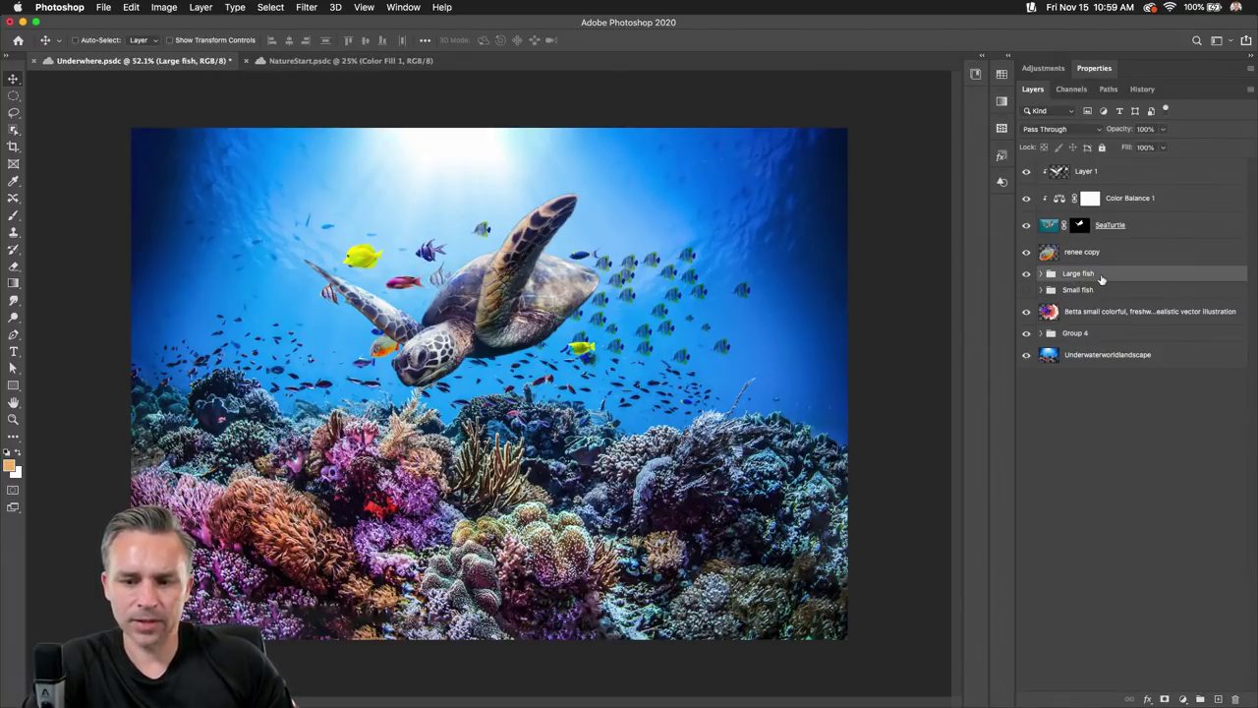
pyautogui.click(1026, 275)
pyautogui.click(1026, 274)
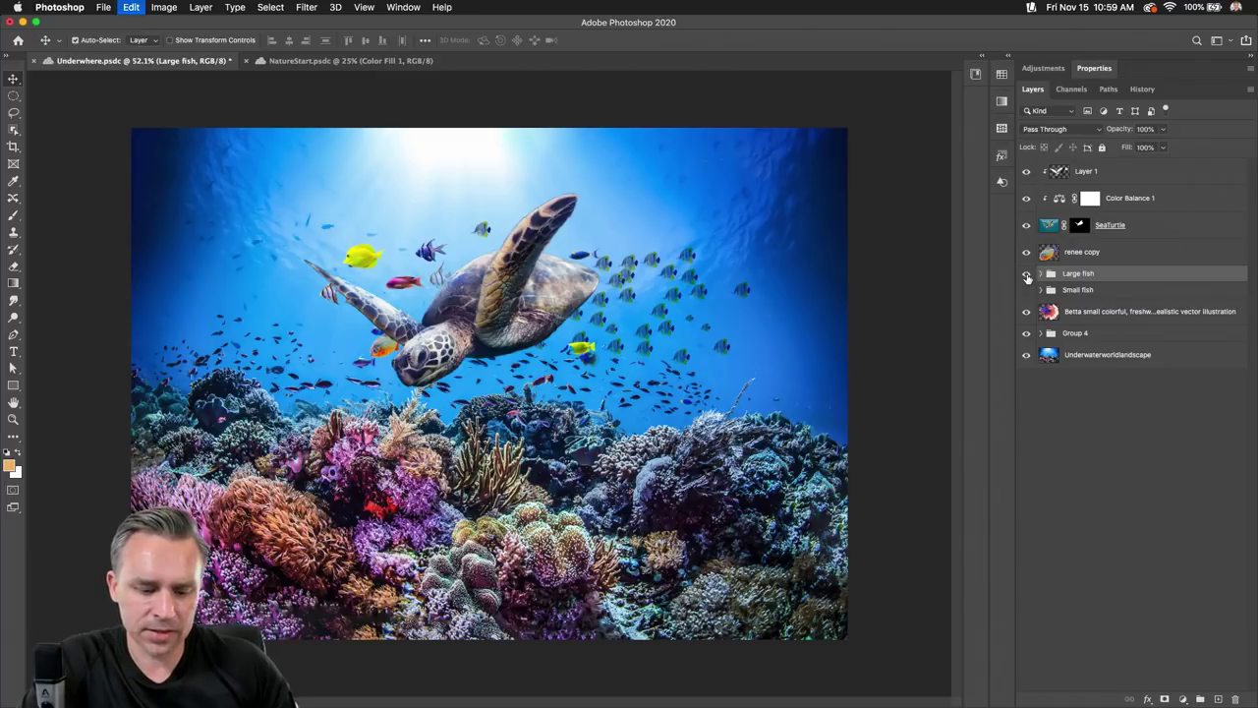
pyautogui.click(294, 61)
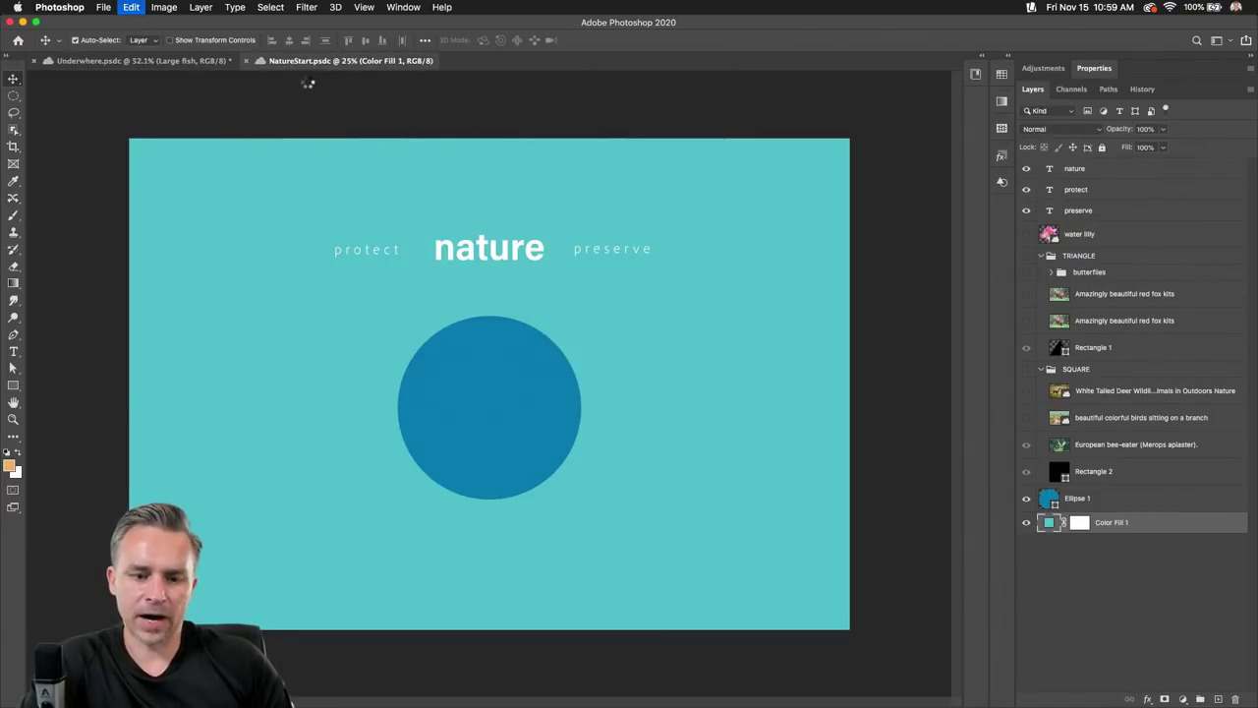
pyautogui.moveTo(307, 84); pyautogui.dragTo(307, 85)
pyautogui.moveTo(1096, 532); pyautogui.dragTo(1068, 247)
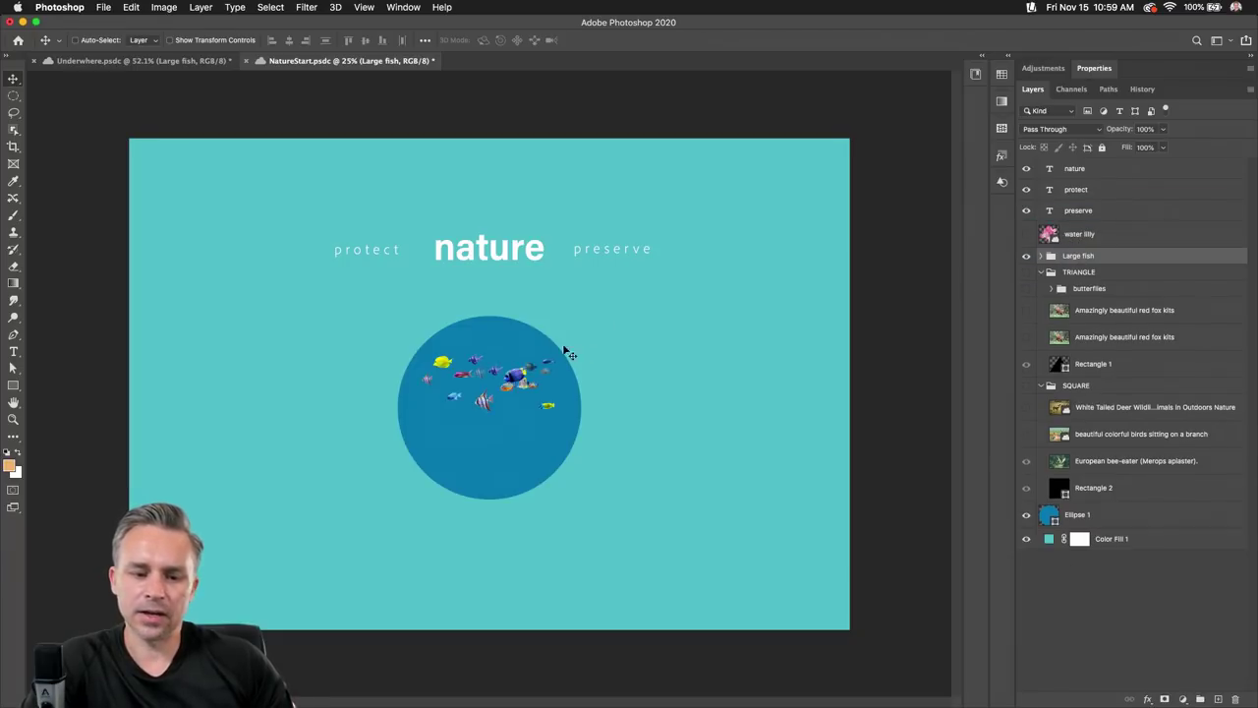
pyautogui.scroll(5, 490, 381)
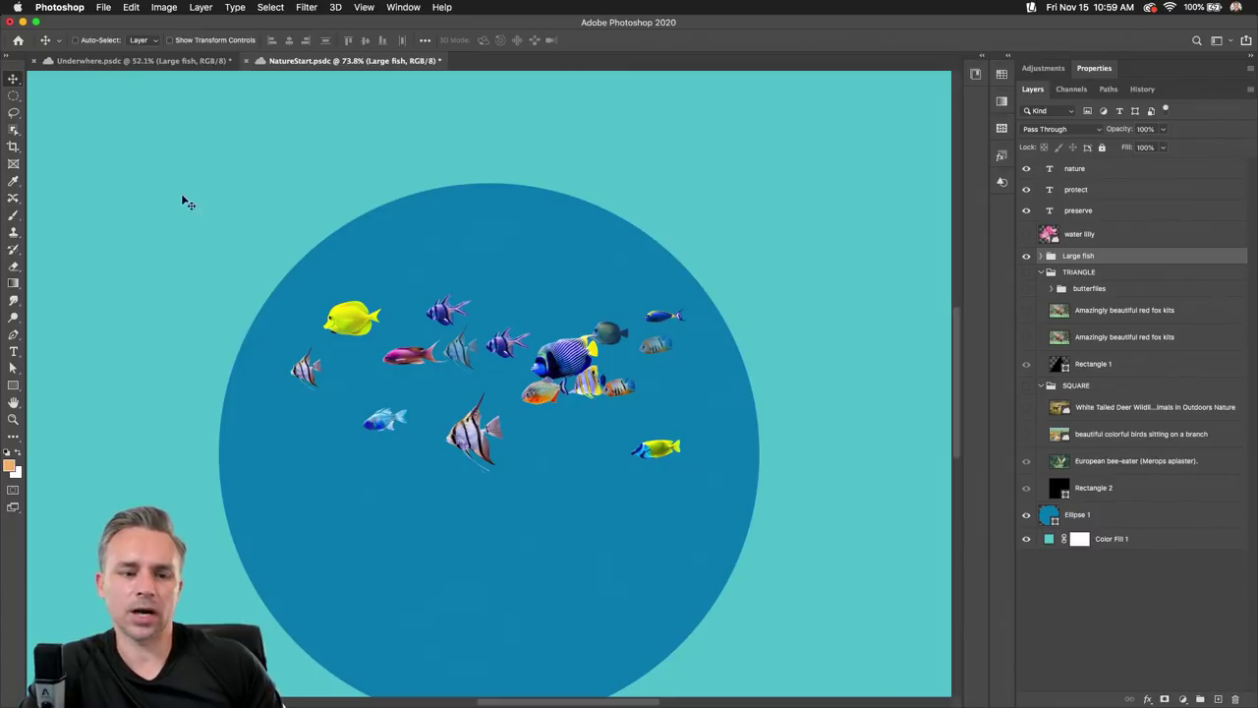
# Step: Copy the Large fish group from the Underwhere document into NatureStart a second time, overlapping the circle's upper edge
pyautogui.click(138, 61)
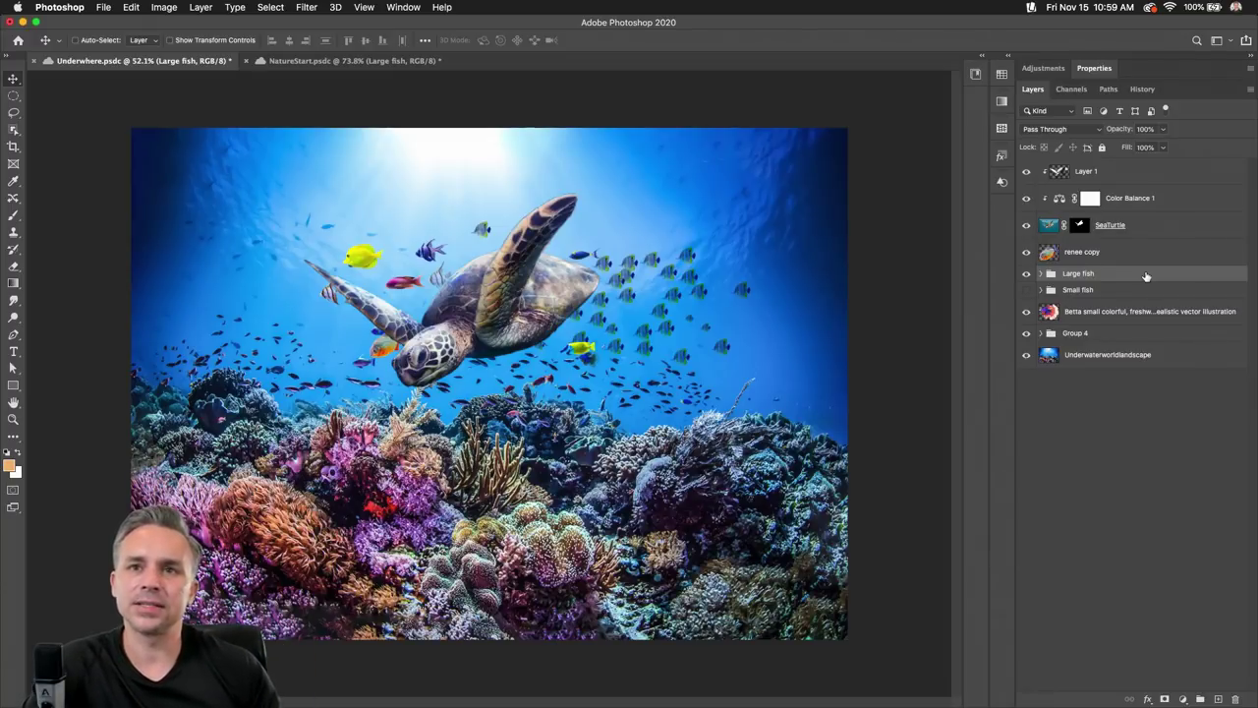
pyautogui.moveTo(1070, 279); pyautogui.dragTo(346, 259)
pyautogui.moveTo(241, 226); pyautogui.dragTo(511, 159)
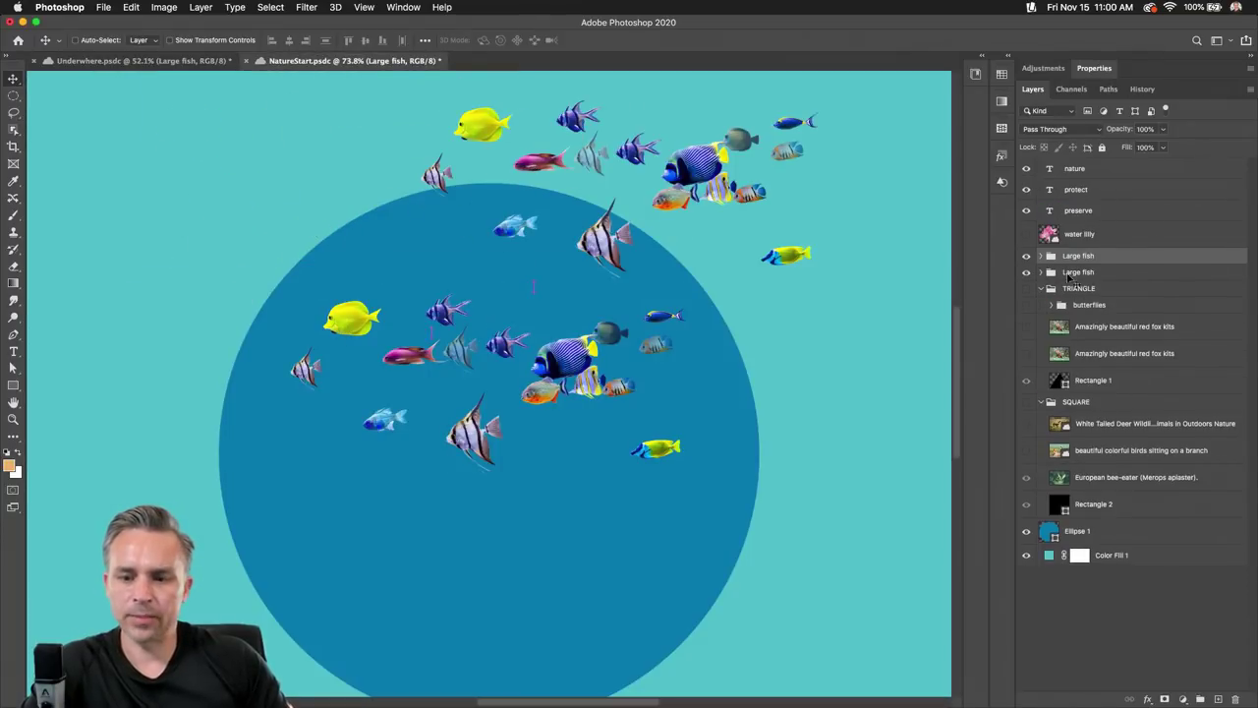
# Step: Delete both copied Large fish groups, including their contents, from NatureStart
pyautogui.click(1236, 699)
pyautogui.click(698, 248)
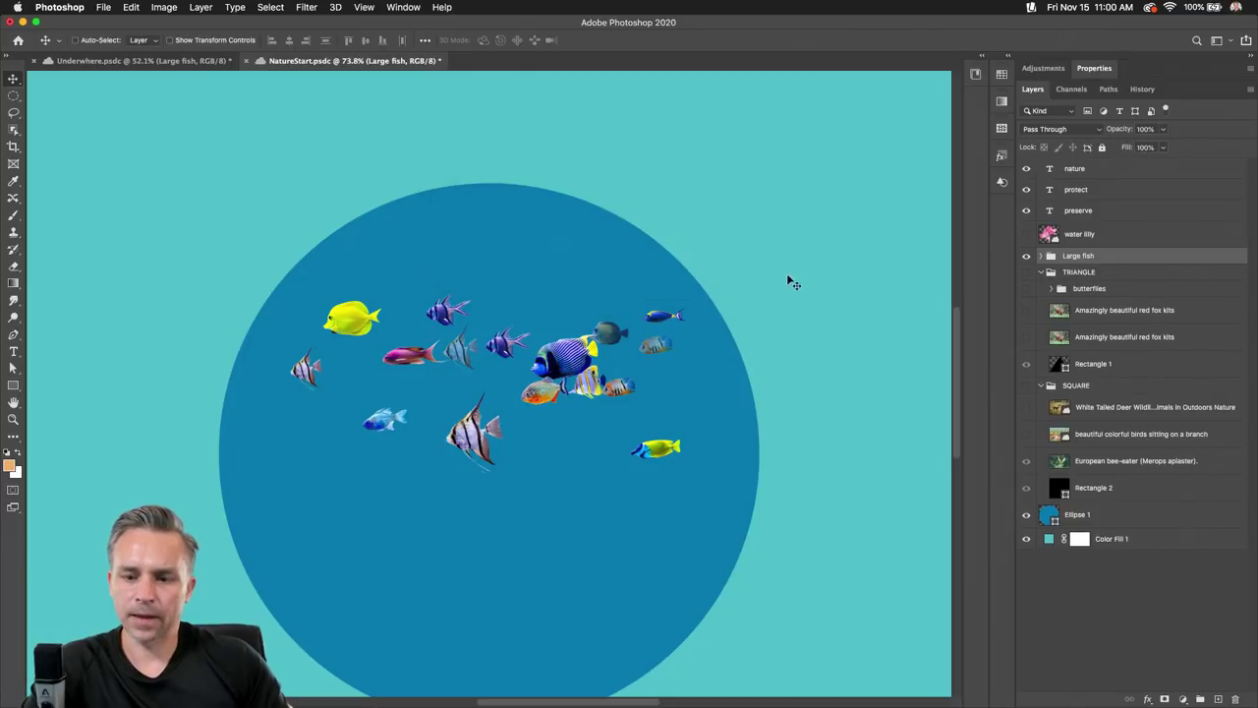
pyautogui.click(1236, 699)
pyautogui.click(744, 251)
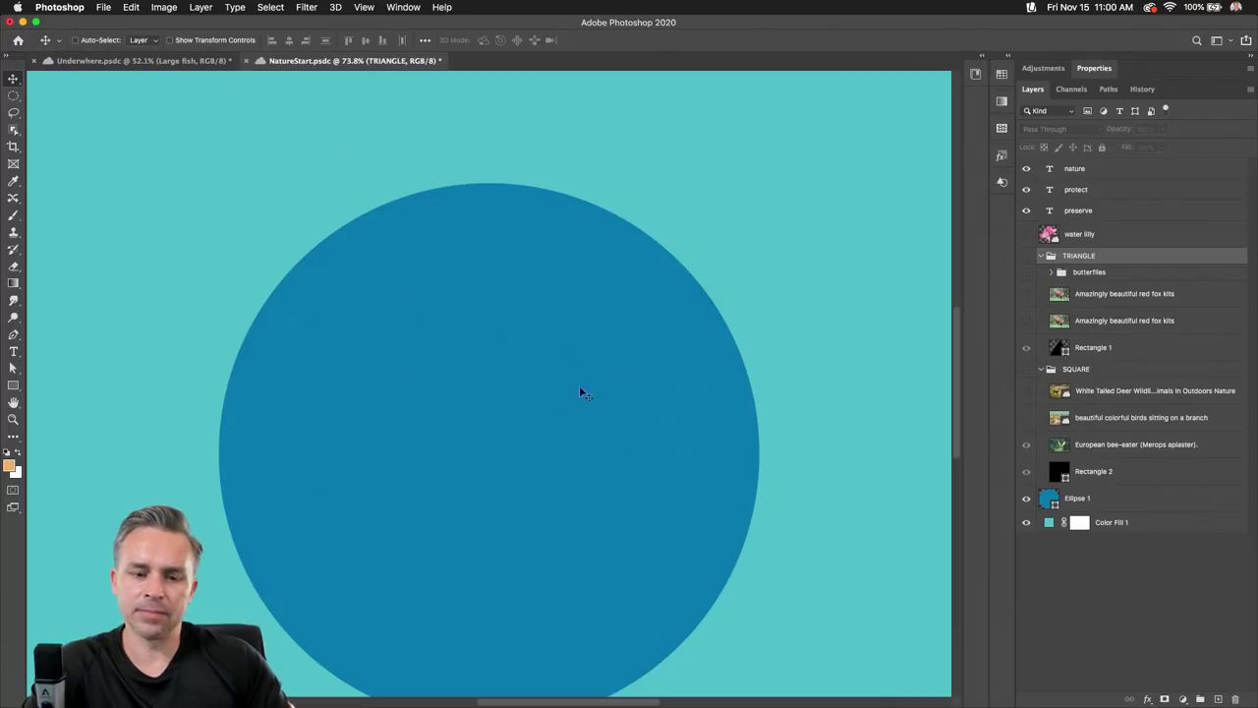
# Step: In the Underwhere document, select all layers from Layer 1 down to Underwaterworldlandscape and convert them to one Smart Object
pyautogui.click(179, 63)
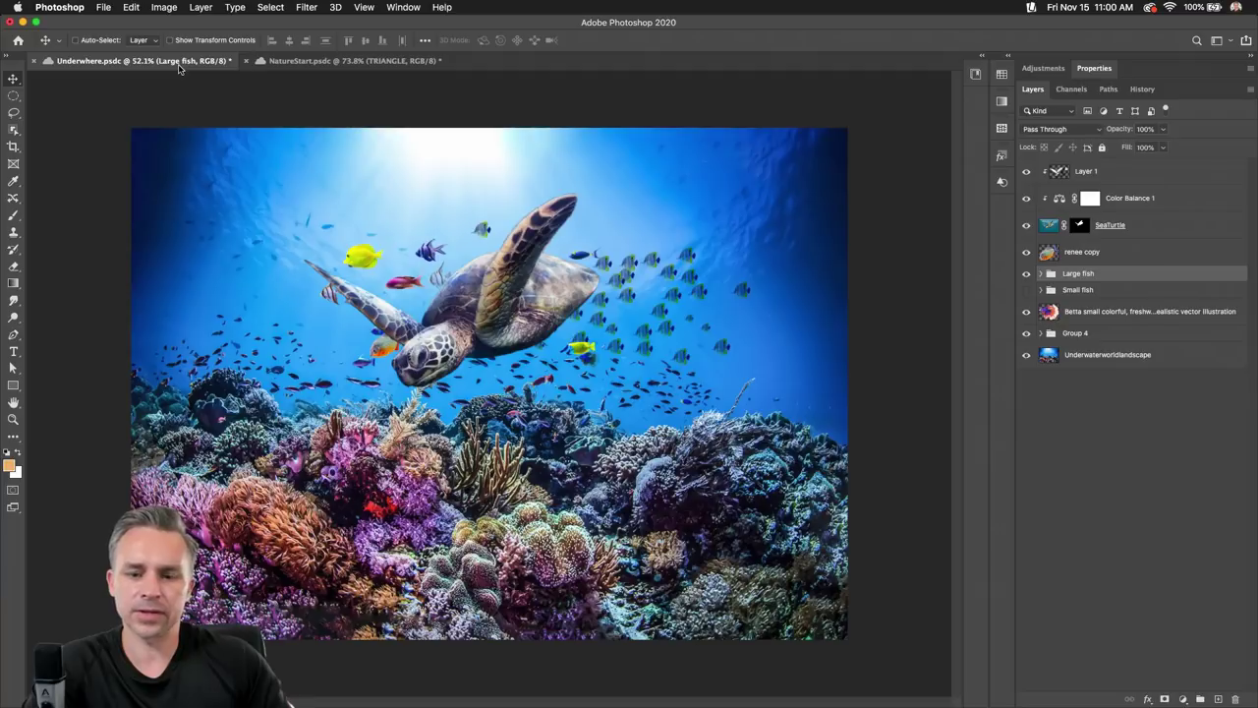
pyautogui.click(1123, 175)
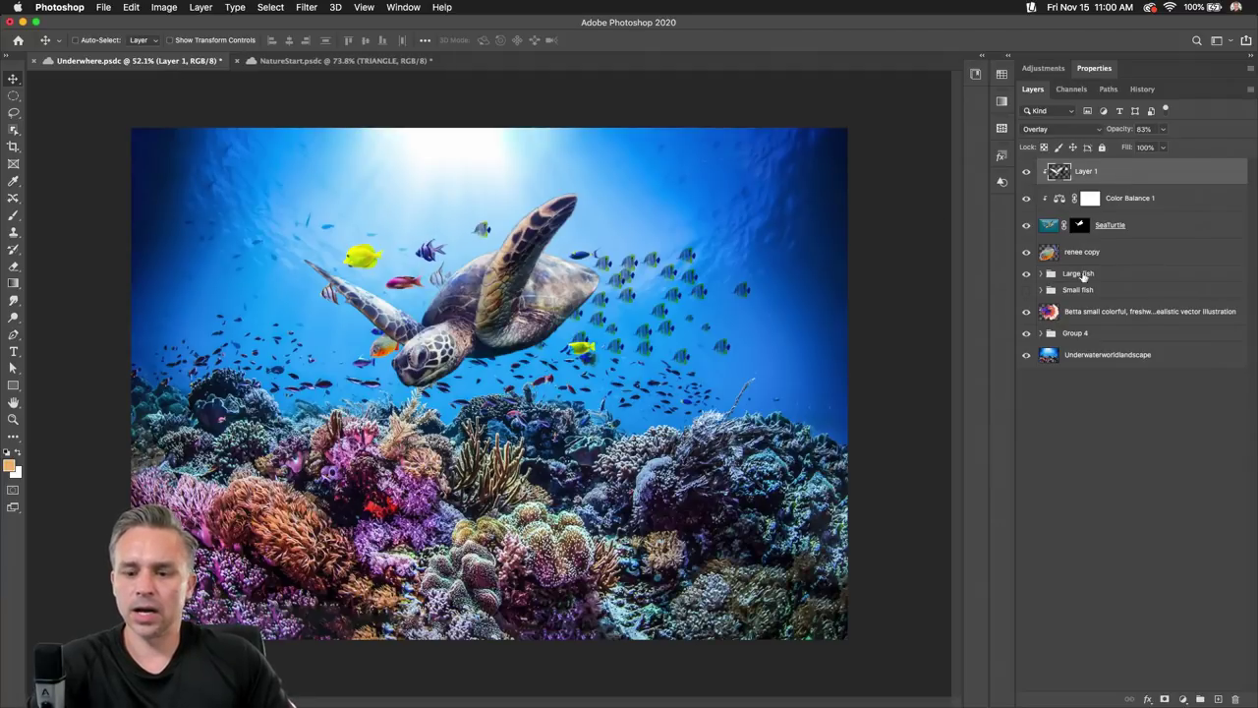
pyautogui.keyDown('shift'); pyautogui.click(1099, 359); pyautogui.keyUp('shift')
pyautogui.rightClick(1098, 359)
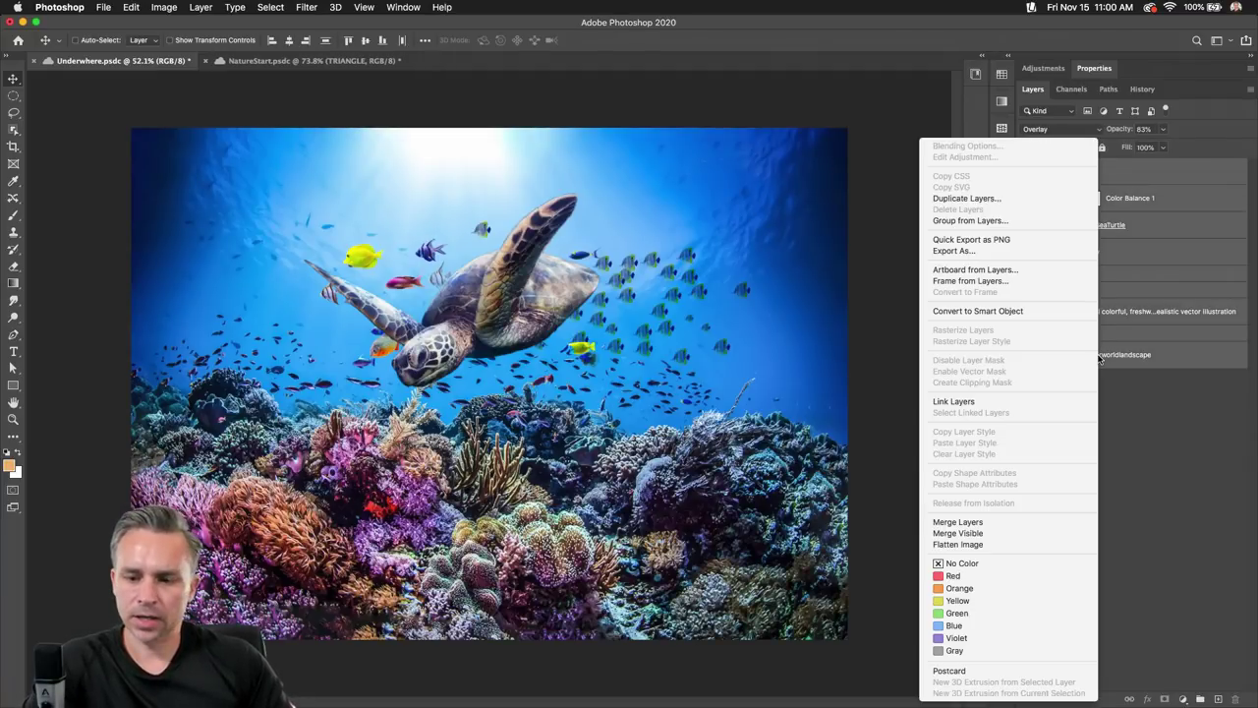
pyautogui.click(943, 312)
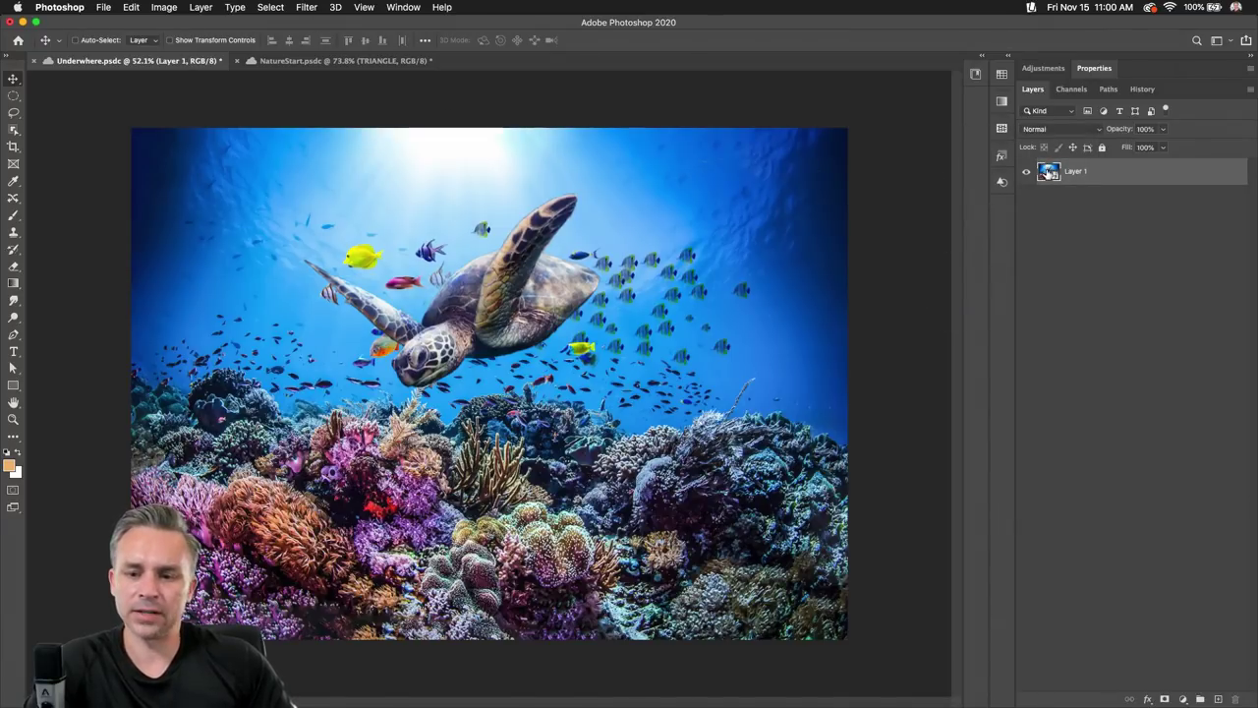
# Step: Copy the Underwhere Smart Object into NatureStart and position it so the turtle sits over the blue circle
pyautogui.click(374, 61)
pyautogui.moveTo(410, 209); pyautogui.dragTo(418, 211)
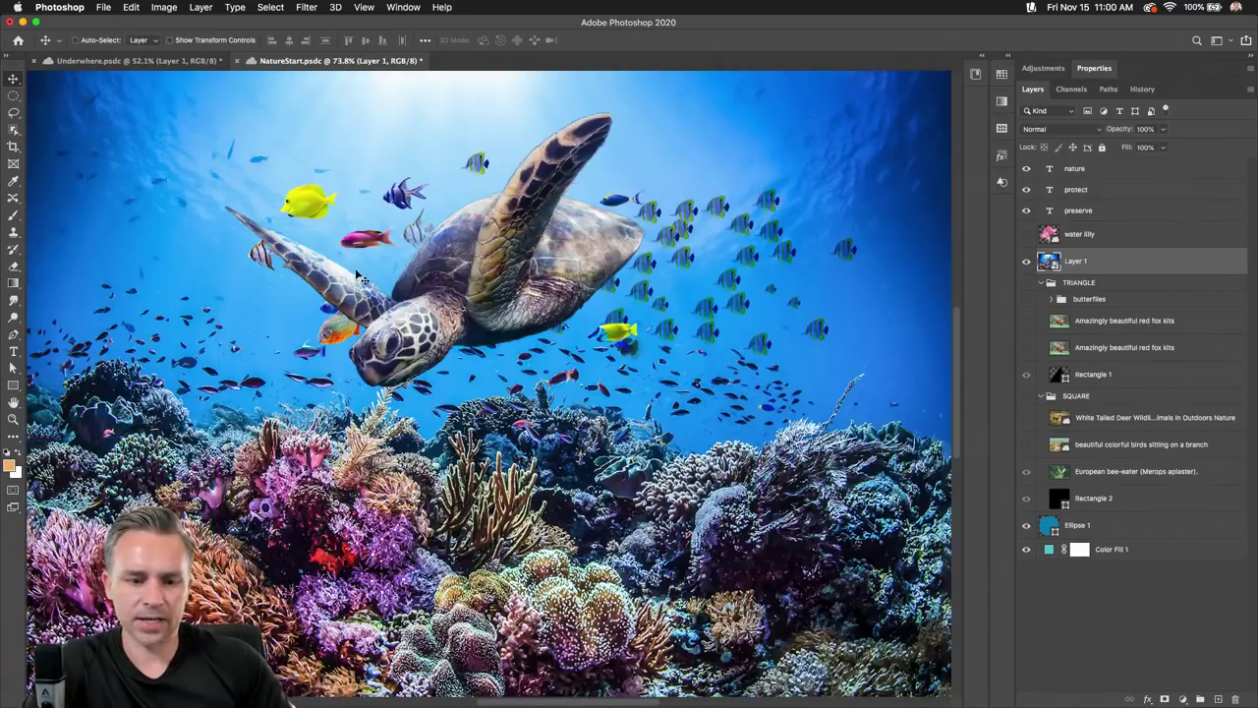
pyautogui.moveTo(362, 277); pyautogui.dragTo(391, 305)
pyautogui.moveTo(707, 338); pyautogui.dragTo(725, 326)
# Step: Move the Smart Object layer directly above Ellipse 1 and clip it to the circle
pyautogui.moveTo(1091, 265); pyautogui.dragTo(1081, 517)
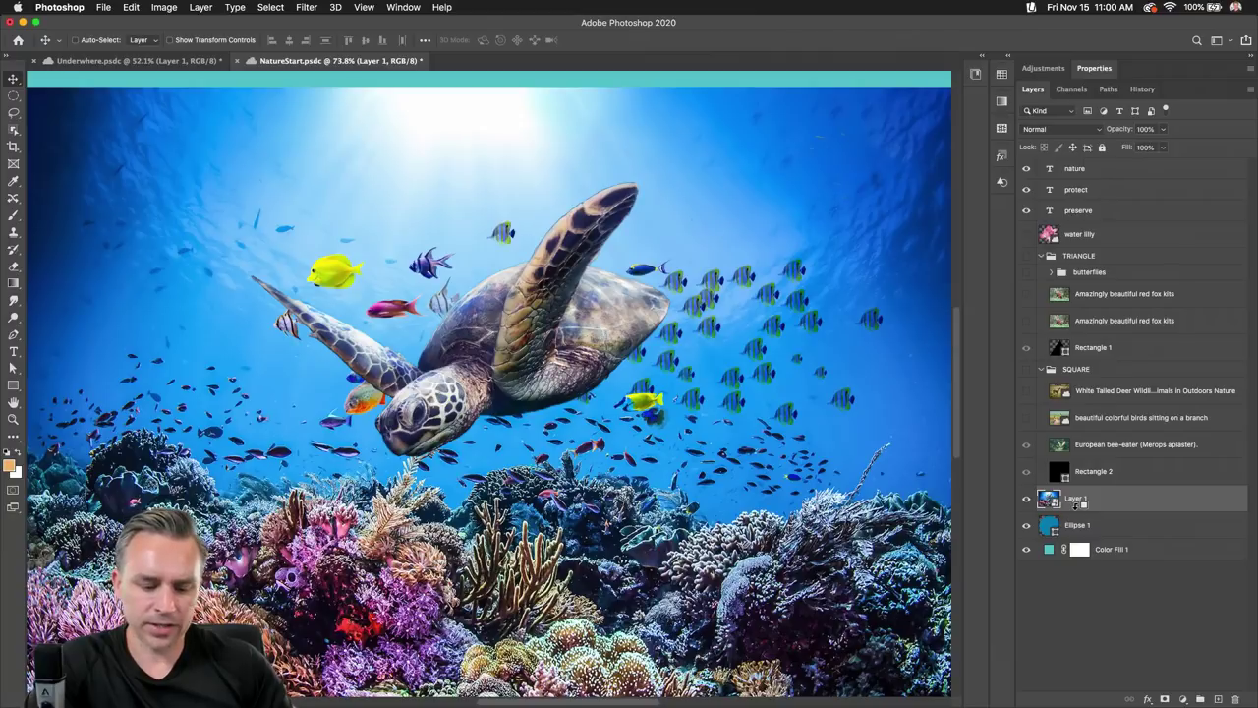
pyautogui.keyDown('alt'); pyautogui.click(1081, 506); pyautogui.keyUp('alt')
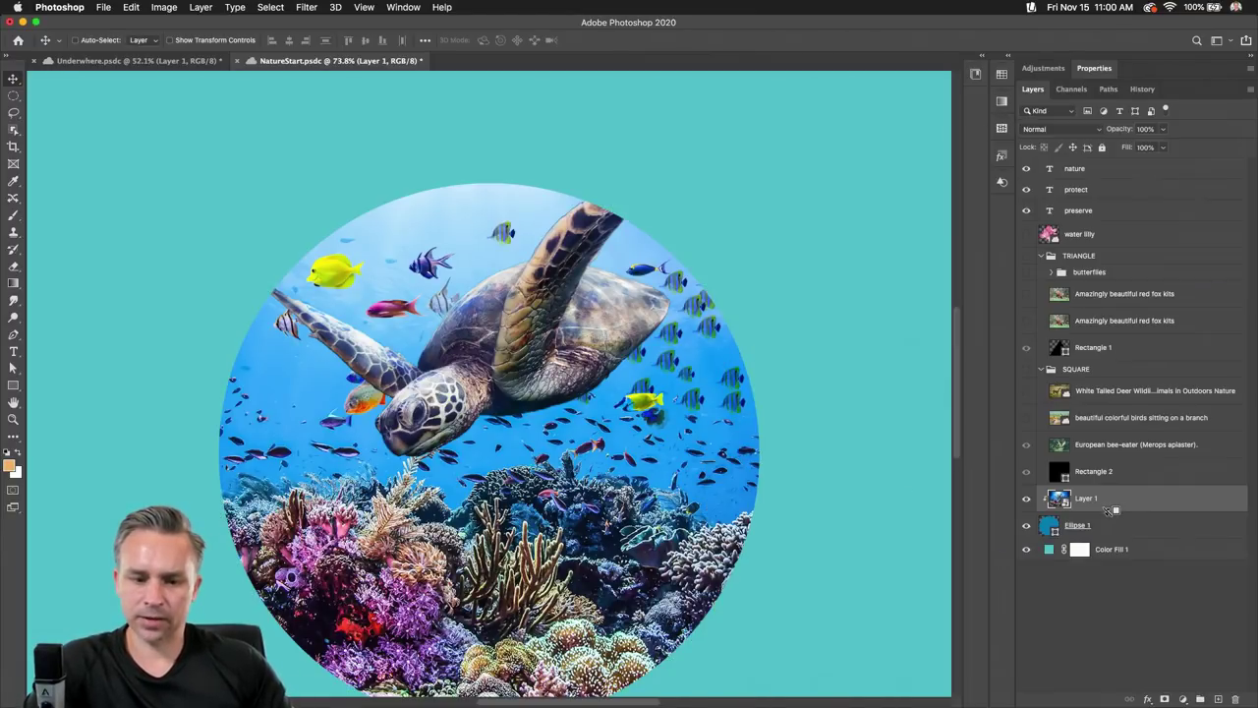
# Step: Reposition the clipped Smart Object within the circle so the turtle and coral reef fill the round frame
pyautogui.moveTo(399, 342); pyautogui.dragTo(344, 372)
pyautogui.scroll(-3, 344, 371)
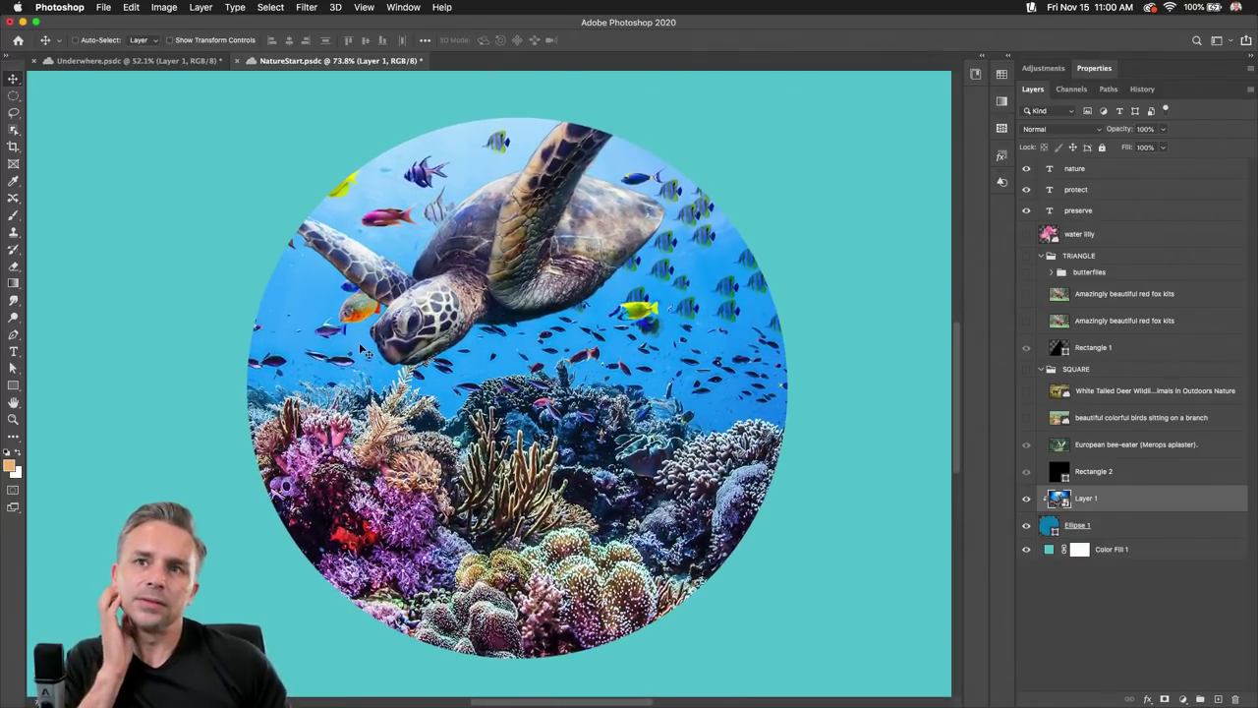
pyautogui.moveTo(570, 234); pyautogui.dragTo(560, 248)
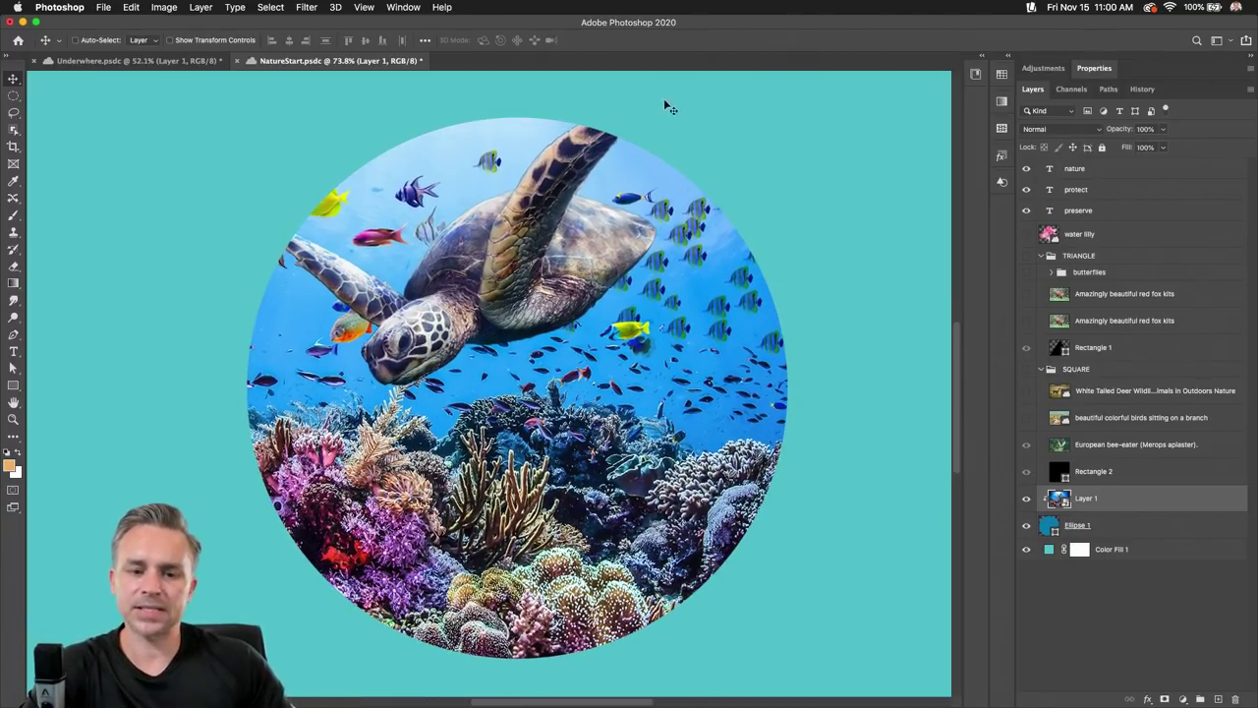
pyautogui.scroll(1, 477, 218)
pyautogui.scroll(1, 476, 218)
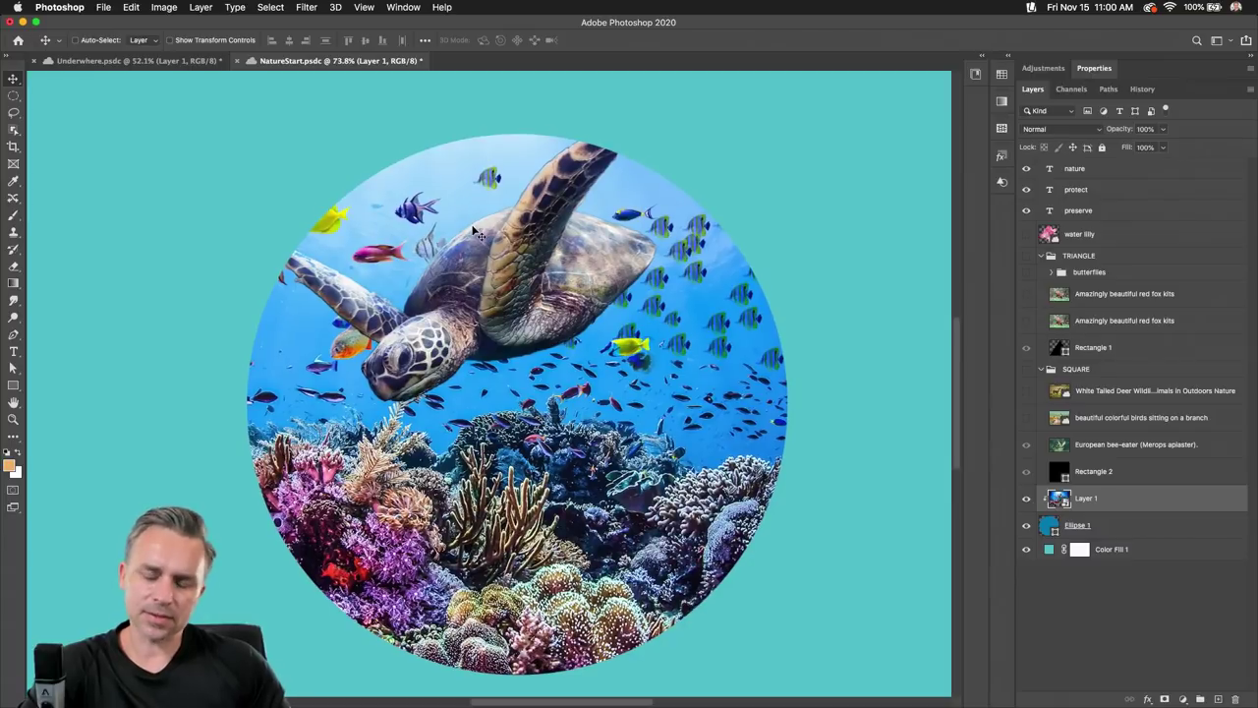
# Step: Open the contents of the clipped Layer 1 Smart Object to inspect its layers, and return to NatureStart
pyautogui.doubleClick(1069, 503)
pyautogui.click(1122, 368)
pyautogui.doubleClick(1056, 499)
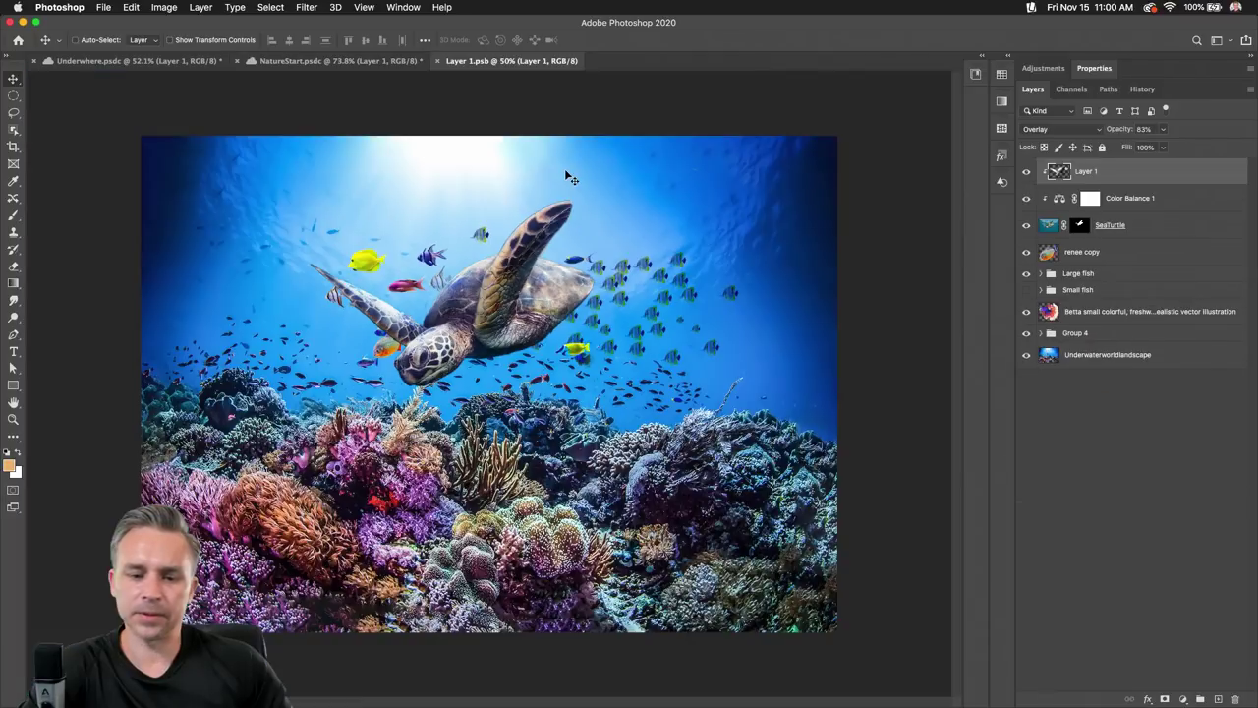
pyautogui.click(309, 61)
# Step: Convert the Layer 1 Smart Object in NatureStart to layers and expand the resulting group
pyautogui.rightClick(1130, 505)
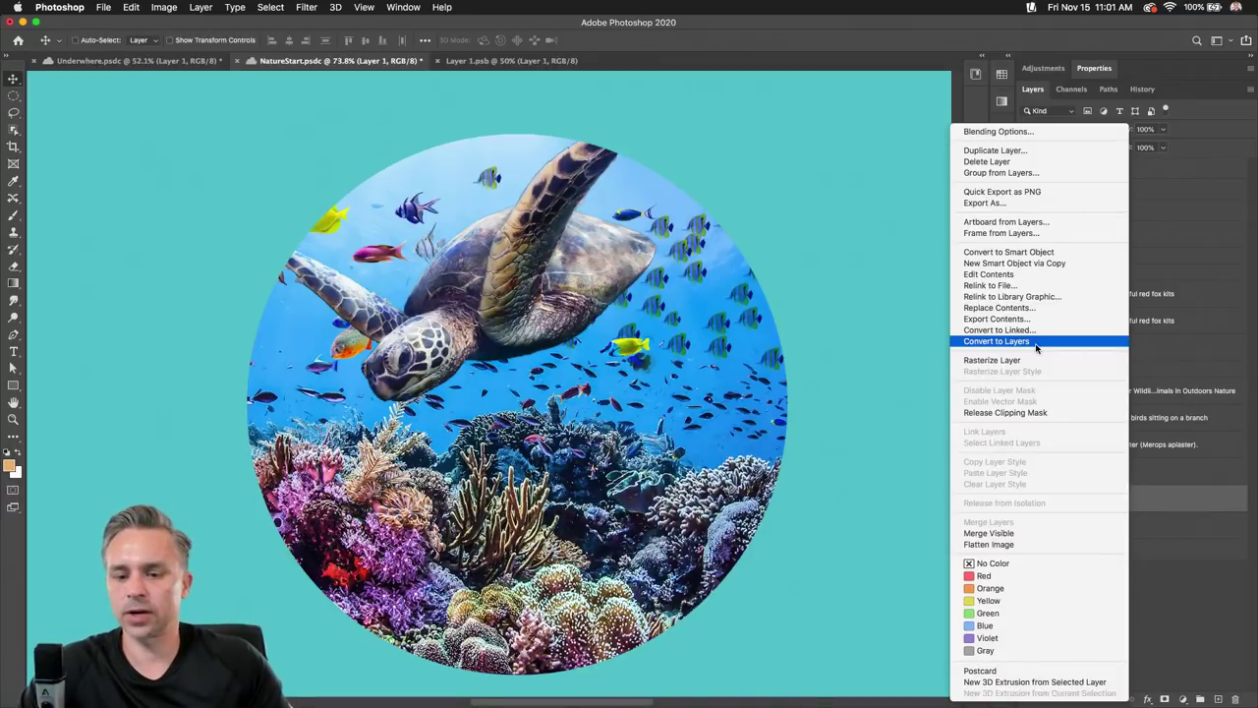
pyautogui.click(1035, 340)
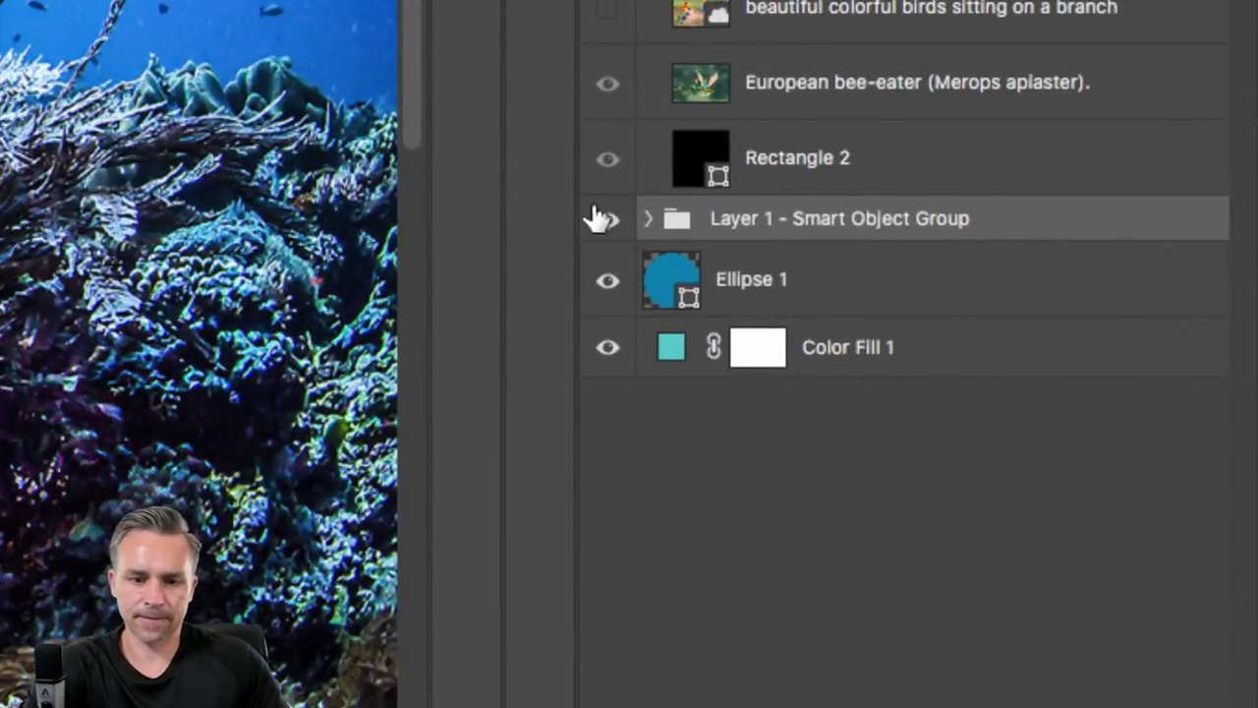
pyautogui.click(648, 218)
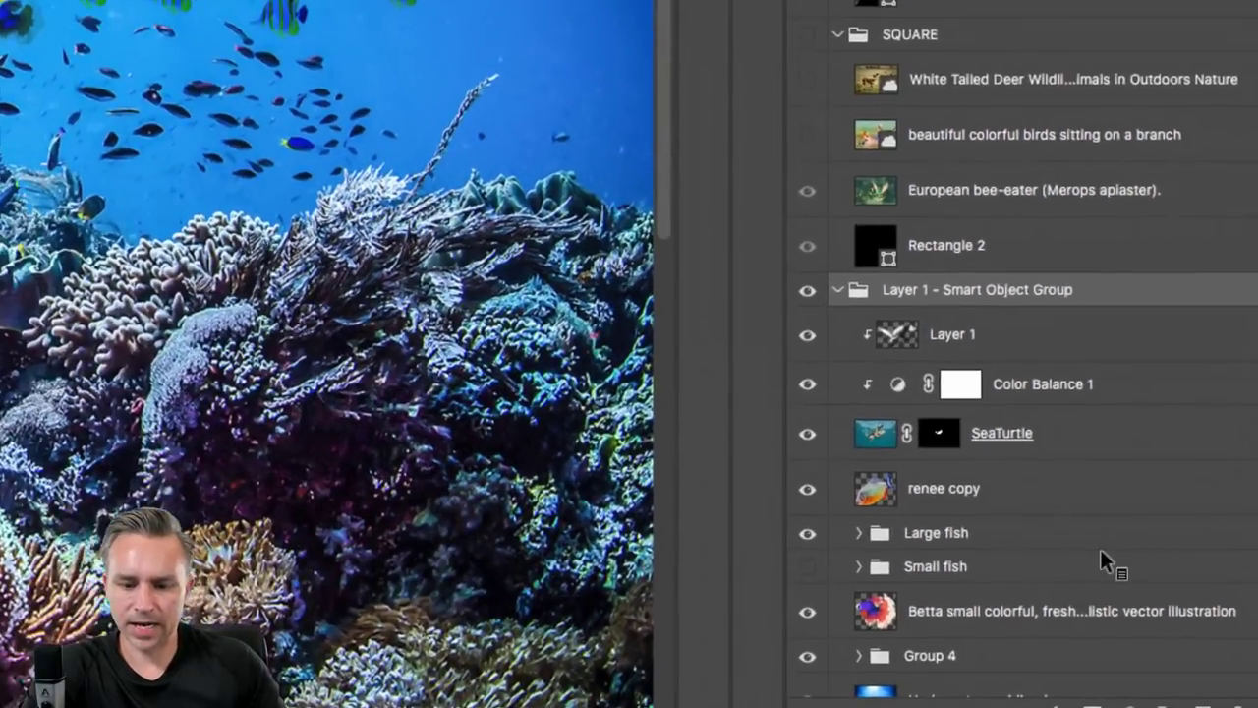
pyautogui.scroll(-3, 1097, 551)
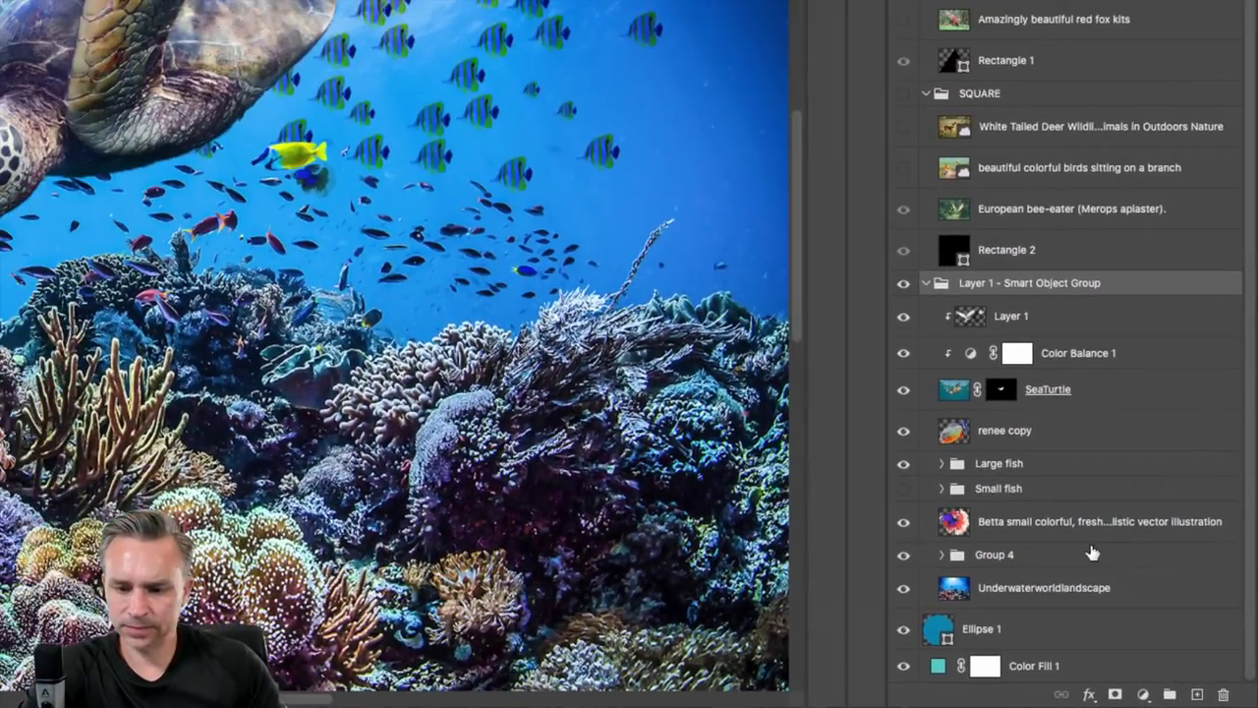
# Step: Delete the Betta illustration layer and clip Underwaterworldlandscape to Ellipse 1, placed directly beneath it inside the Smart Object group
pyautogui.moveTo(1081, 526); pyautogui.dragTo(1228, 694)
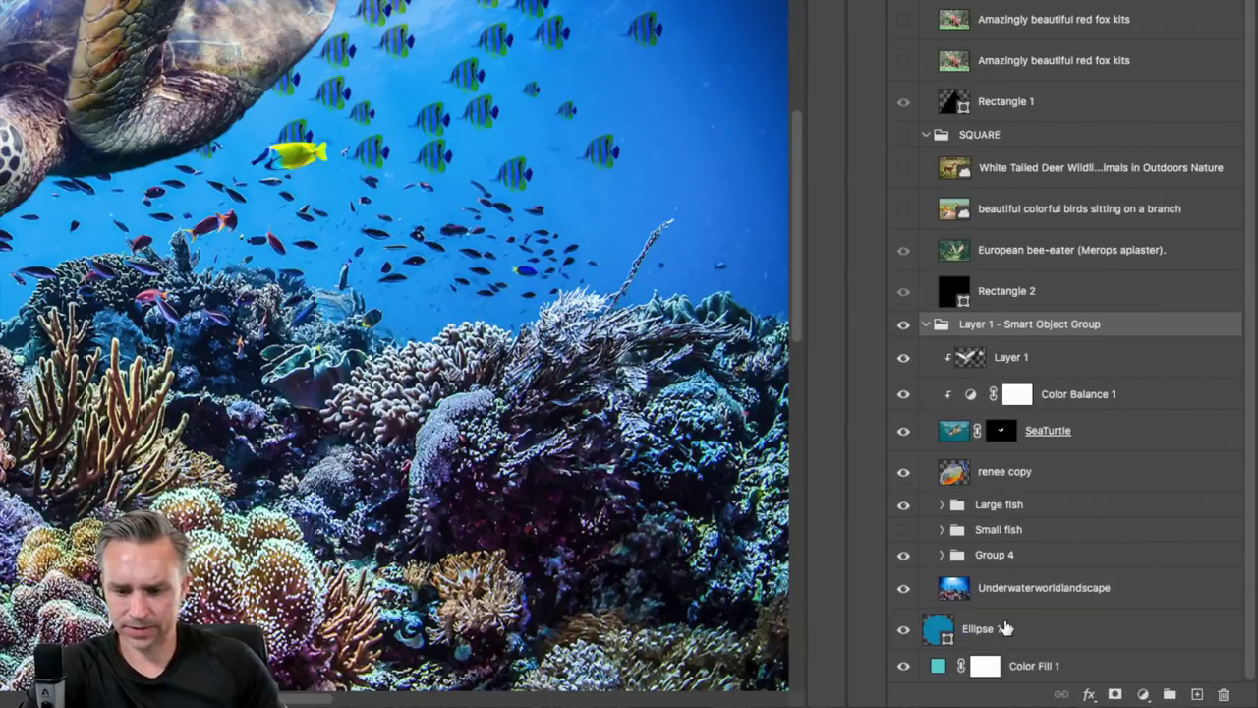
pyautogui.moveTo(1012, 627)
pyautogui.mouseDown()
pyautogui.moveTo(1014, 594)
pyautogui.moveTo(1007, 613)
pyautogui.mouseUp()
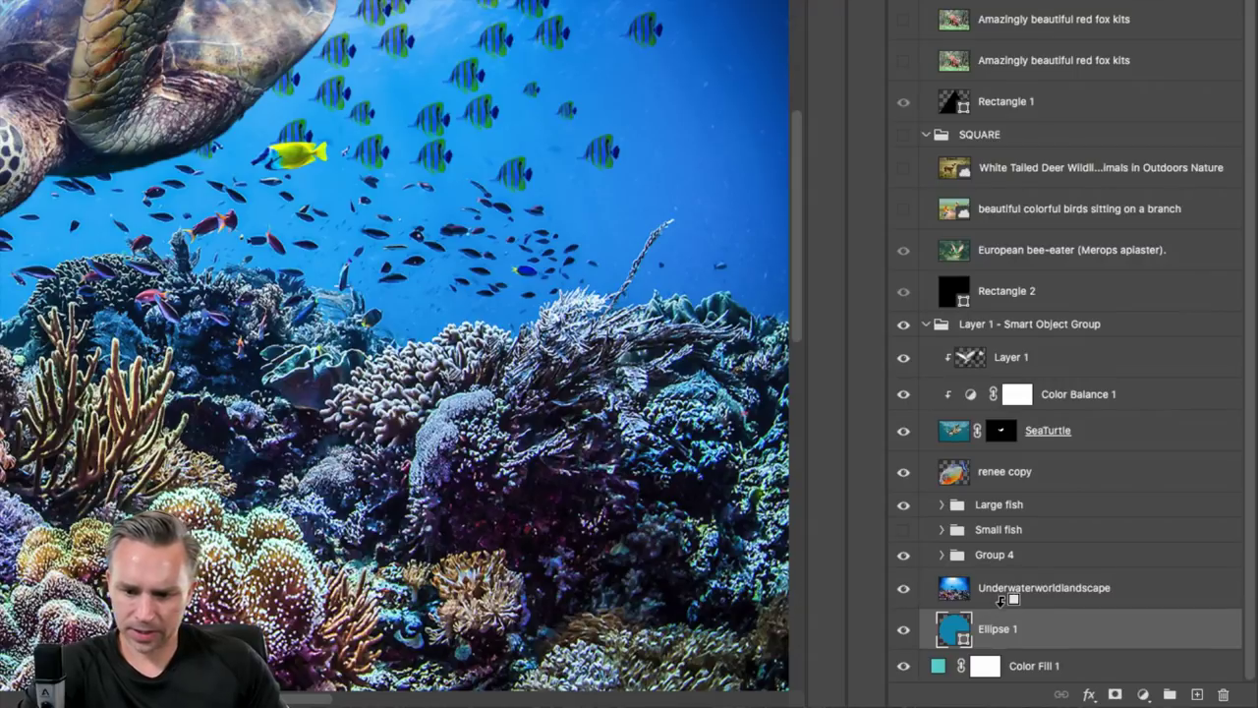
pyautogui.keyDown('alt'); pyautogui.click(1000, 603); pyautogui.keyUp('alt')
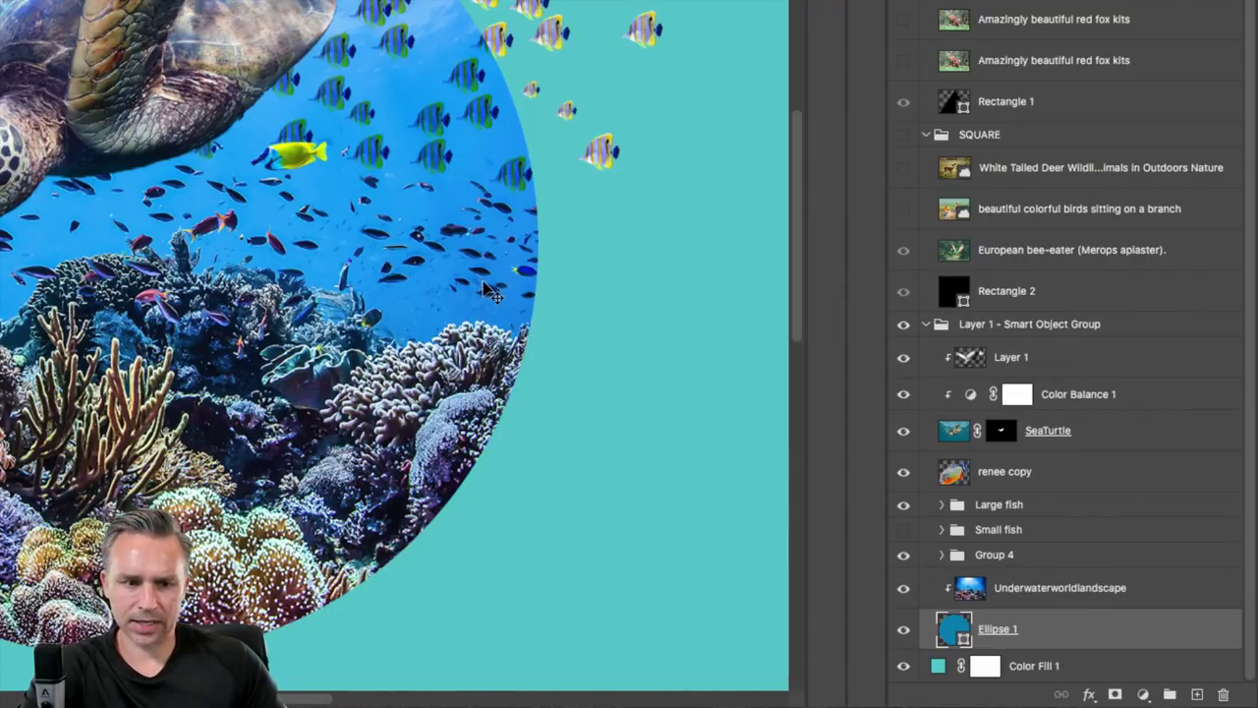
# Step: Delete three of the striped fish that lie outside the circle's upper-right edge, one at a time
pyautogui.scroll(-3, 491, 289)
pyautogui.moveTo(222, 179); pyautogui.dragTo(511, 354)
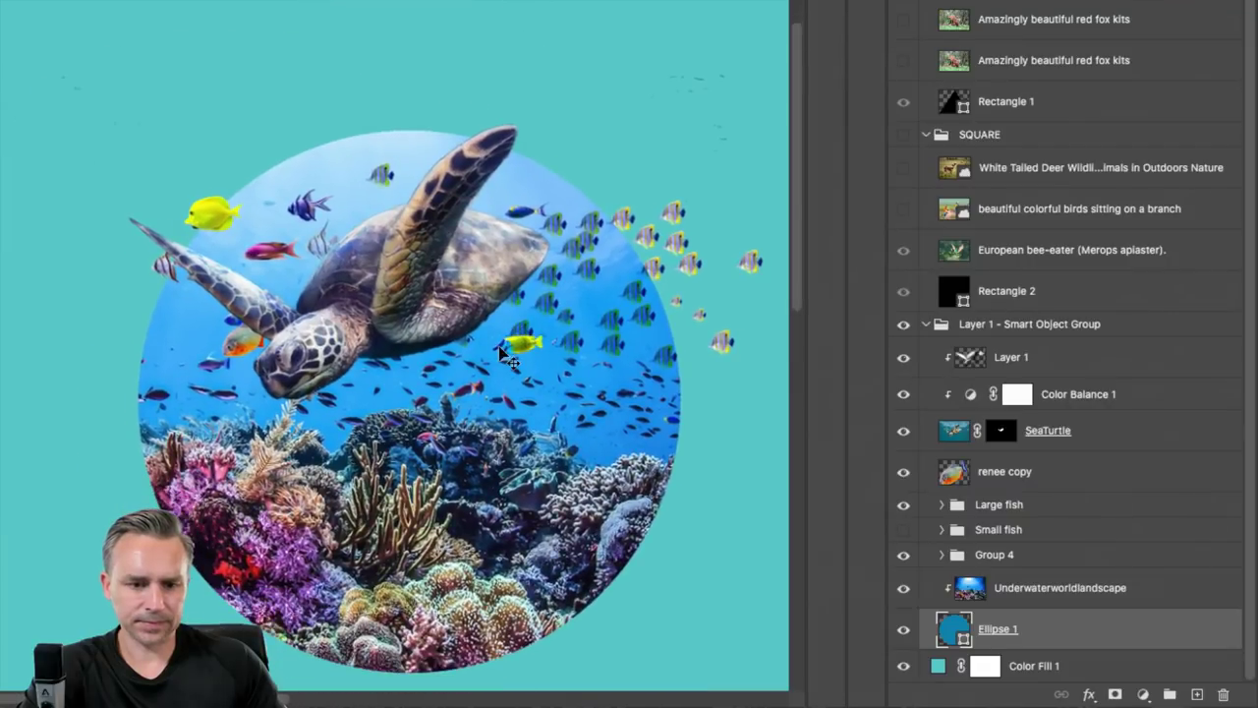
pyautogui.click(629, 226)
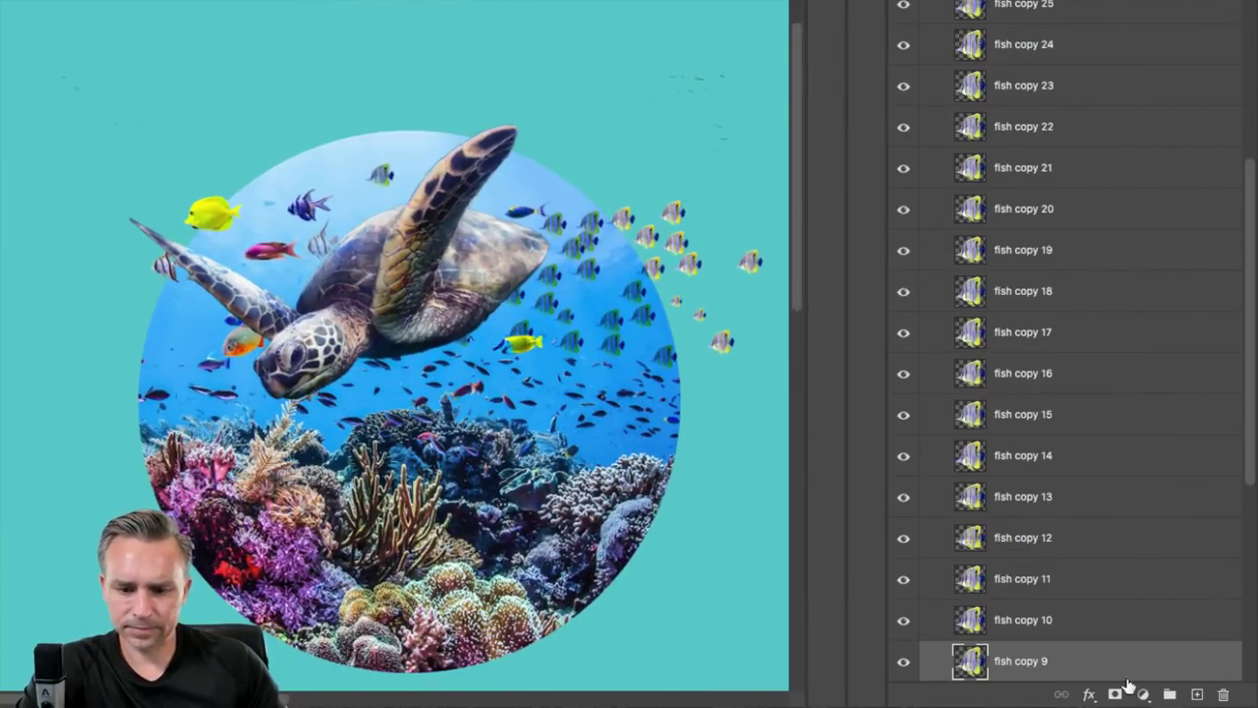
pyautogui.click(1223, 694)
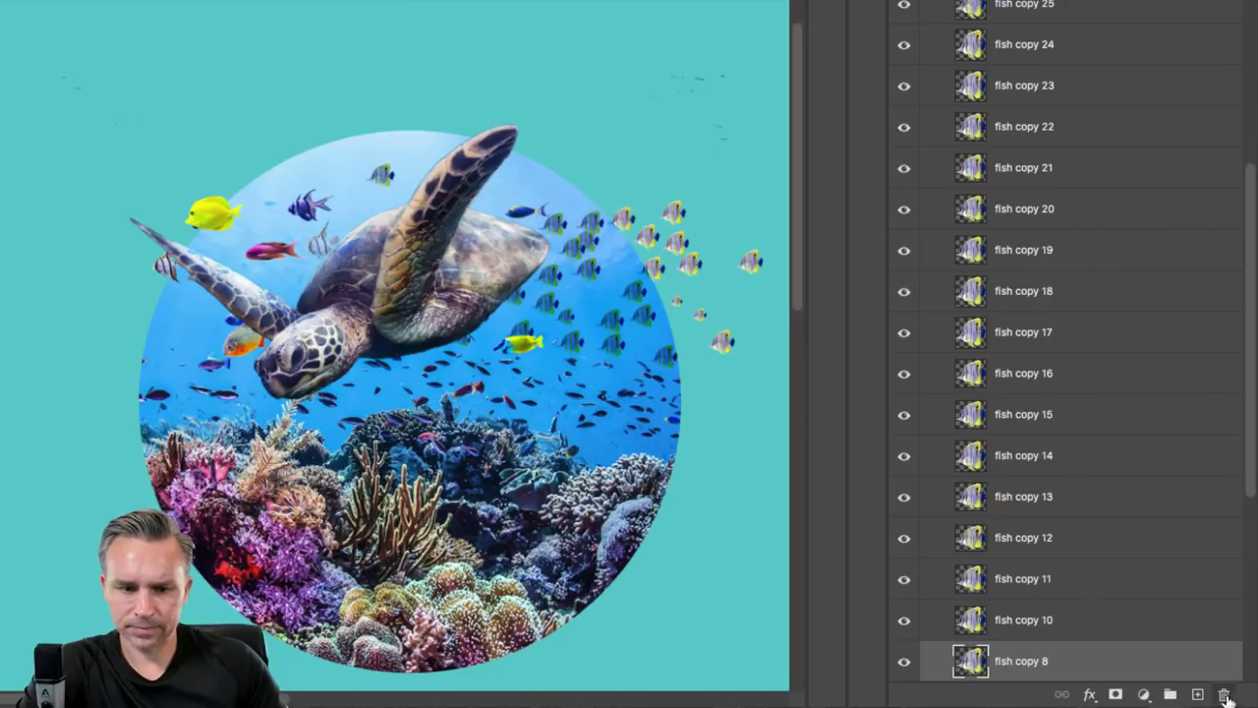
pyautogui.click(678, 224)
pyautogui.click(1223, 696)
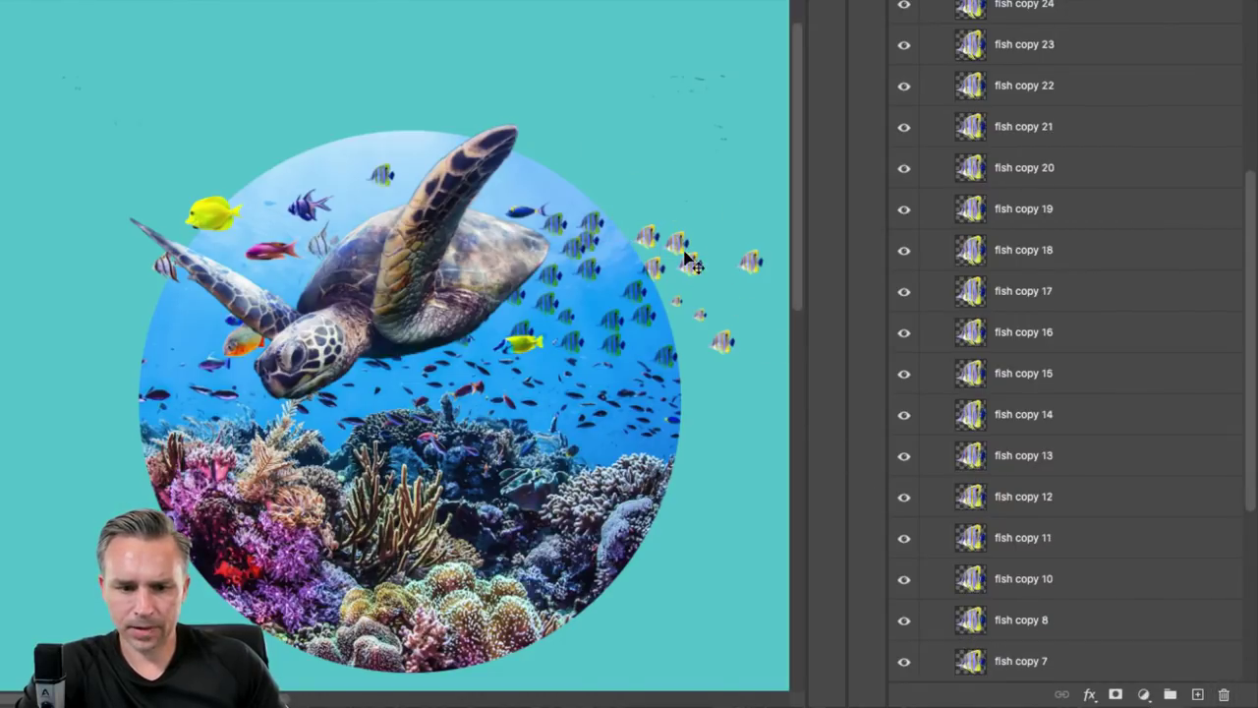
pyautogui.click(680, 246)
pyautogui.click(1224, 696)
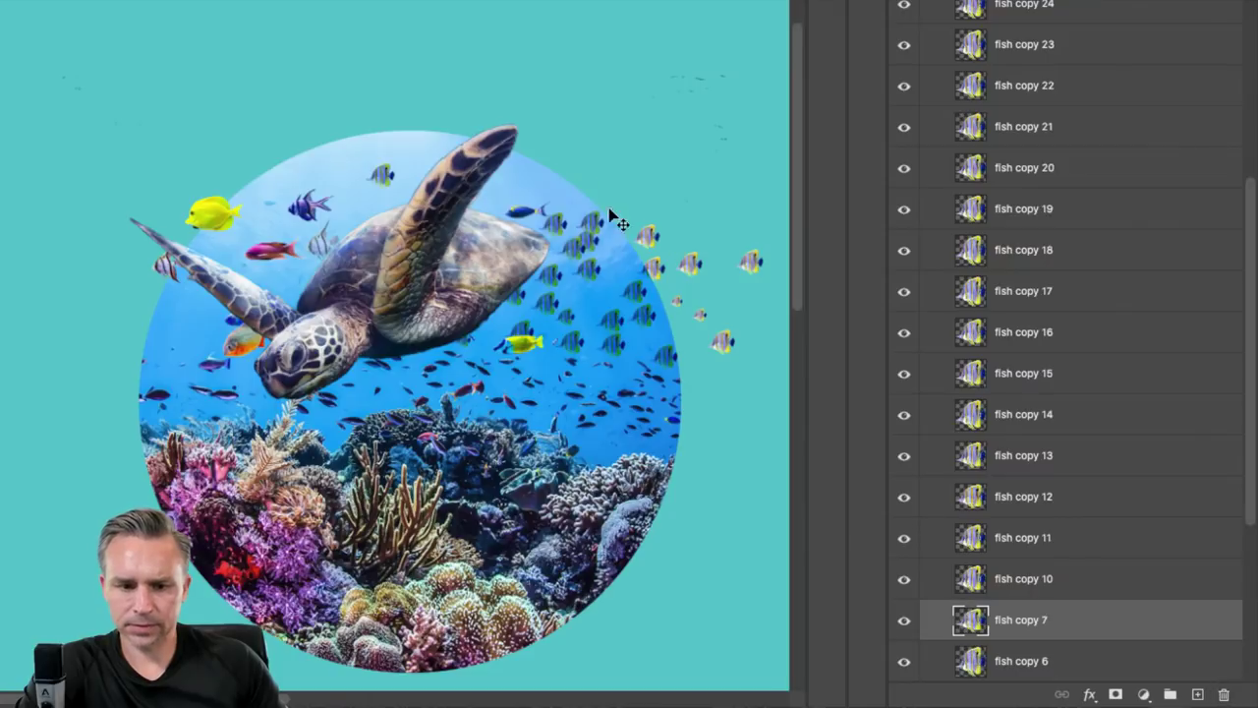
# Step: Try to select the remaining stray fish together with the Move tool, using Auto-Select
pyautogui.moveTo(613, 186); pyautogui.dragTo(429, 174)
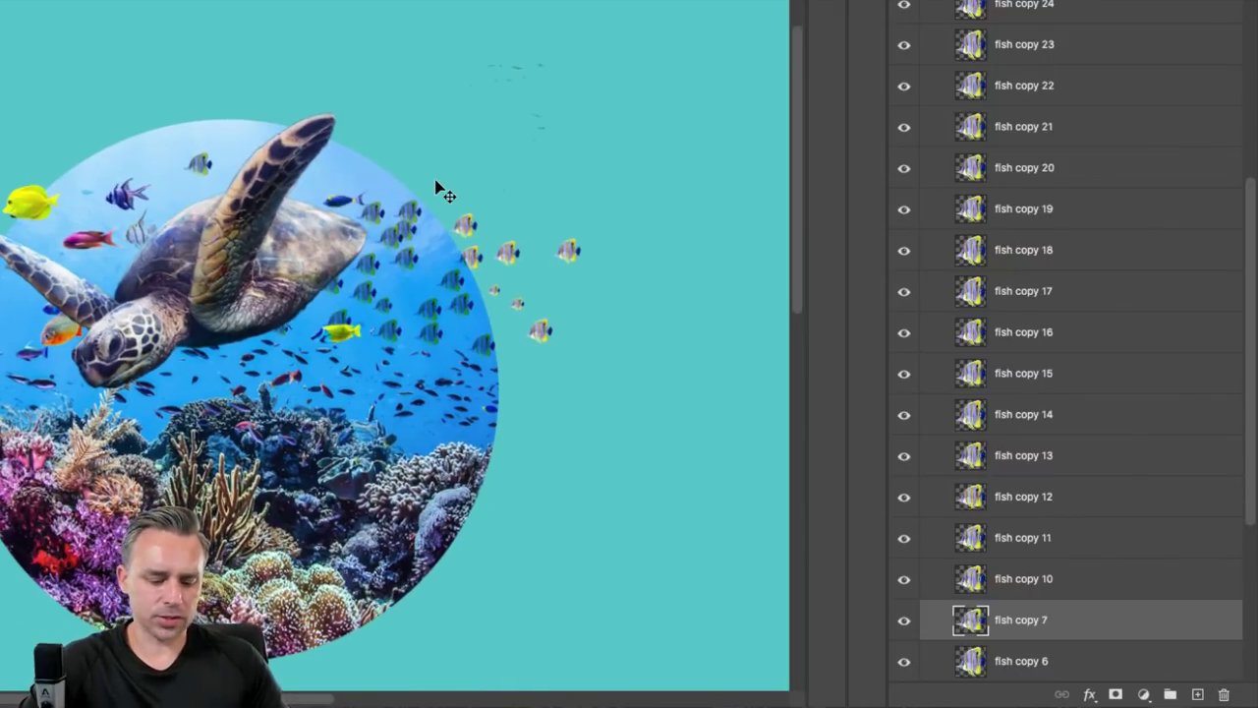
pyautogui.hotkey('ctrl', '-')
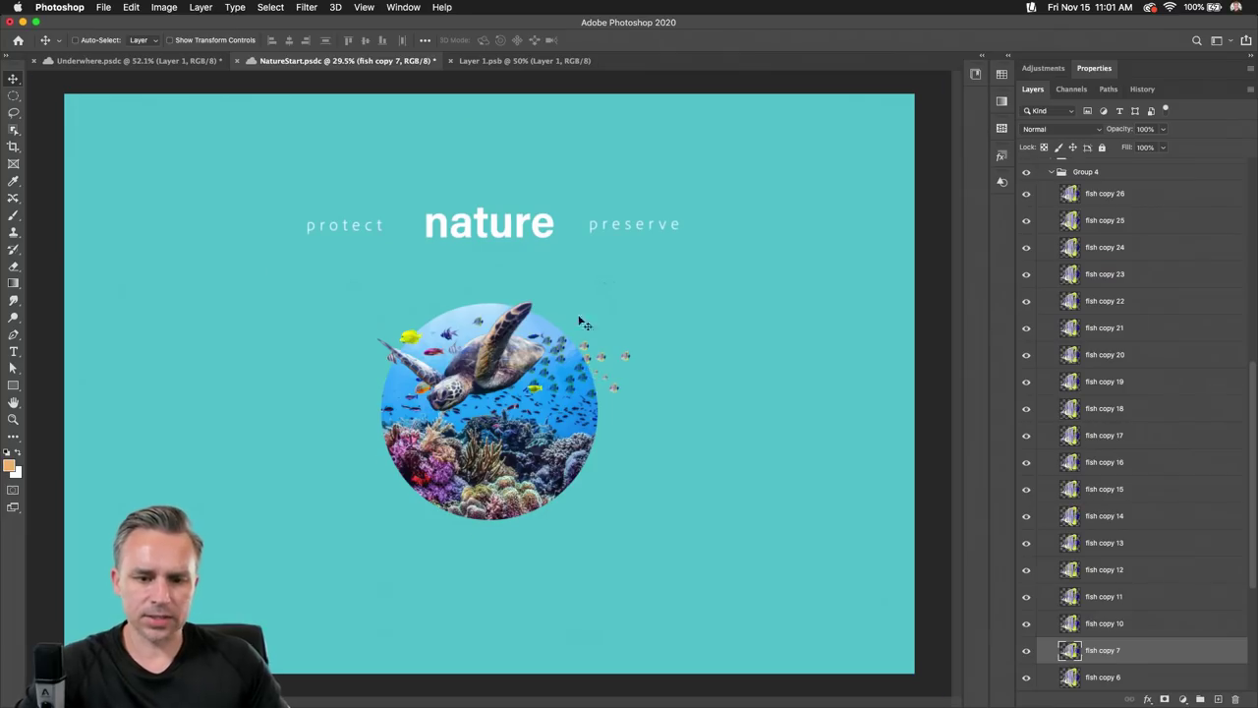
pyautogui.scroll(10, 580, 322)
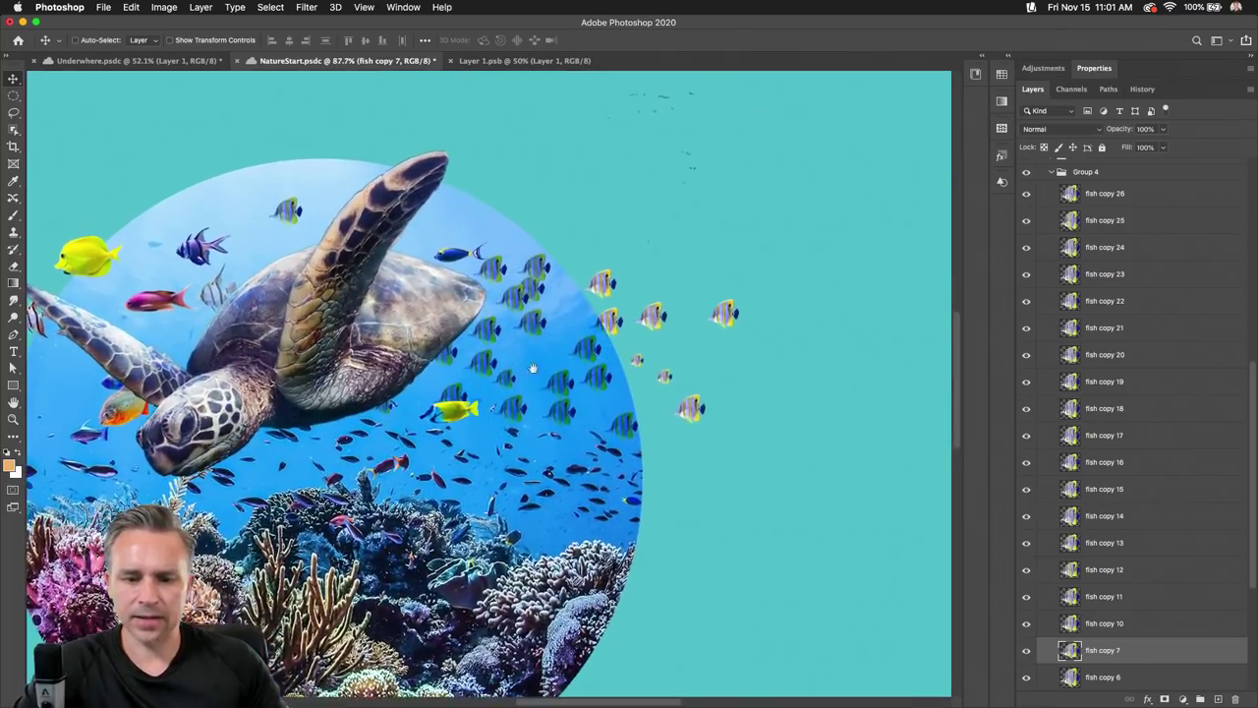
pyautogui.scroll(5, 609, 374)
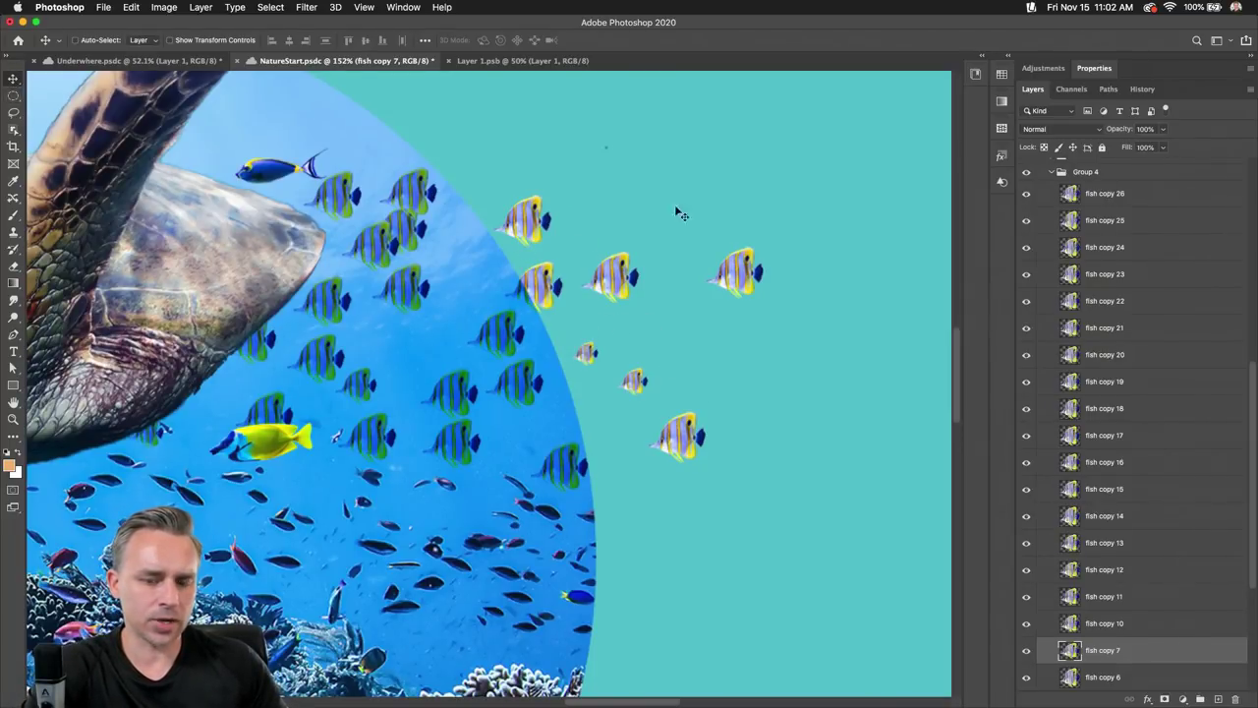
pyautogui.moveTo(809, 201); pyautogui.dragTo(779, 199)
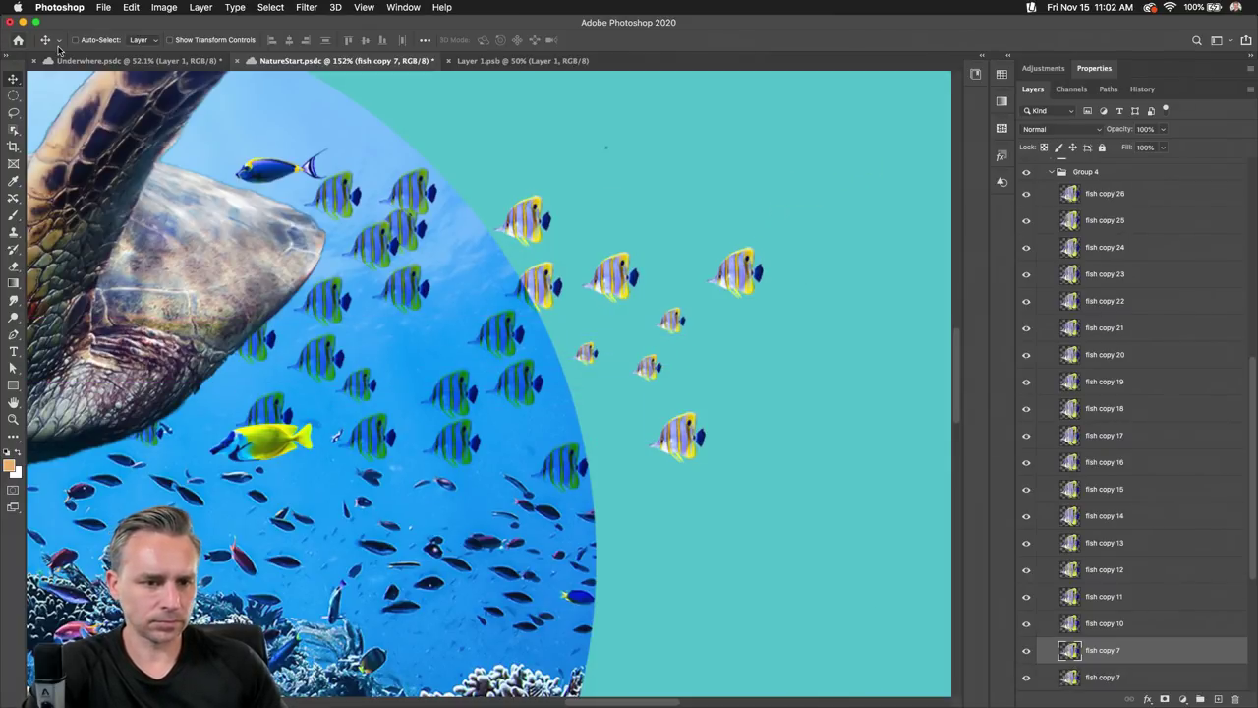
pyautogui.click(75, 40)
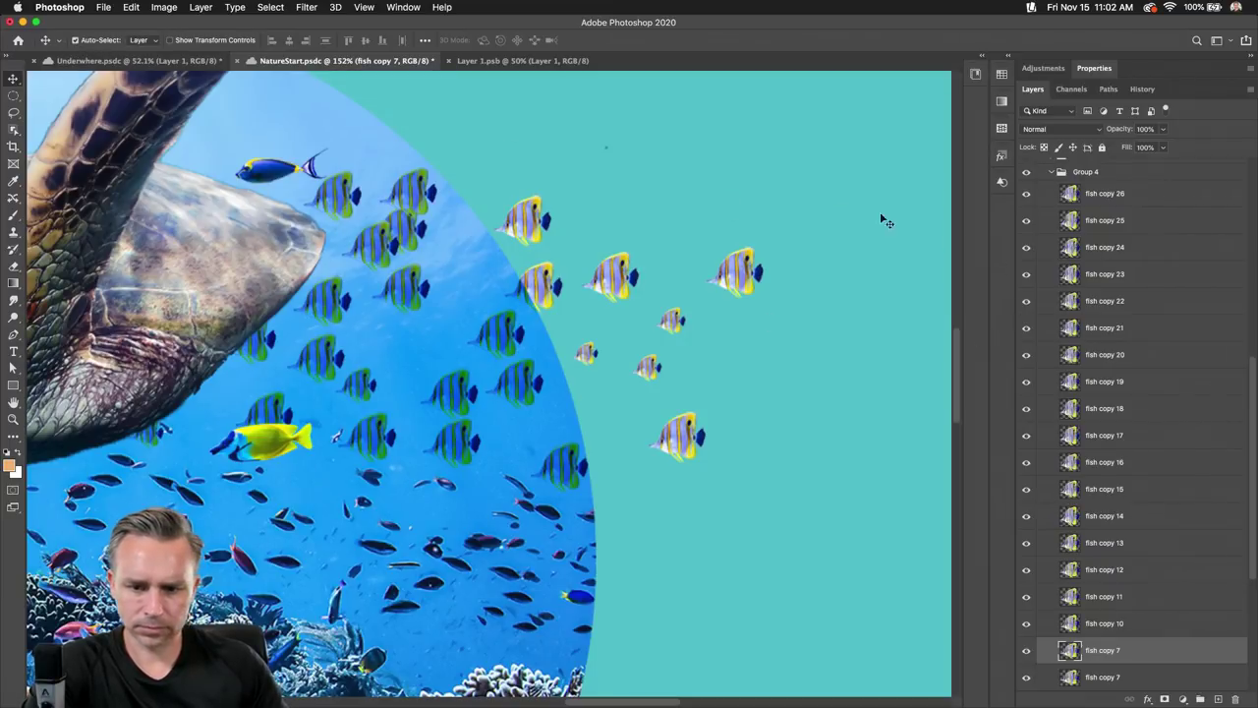
pyautogui.moveTo(824, 195); pyautogui.dragTo(817, 186)
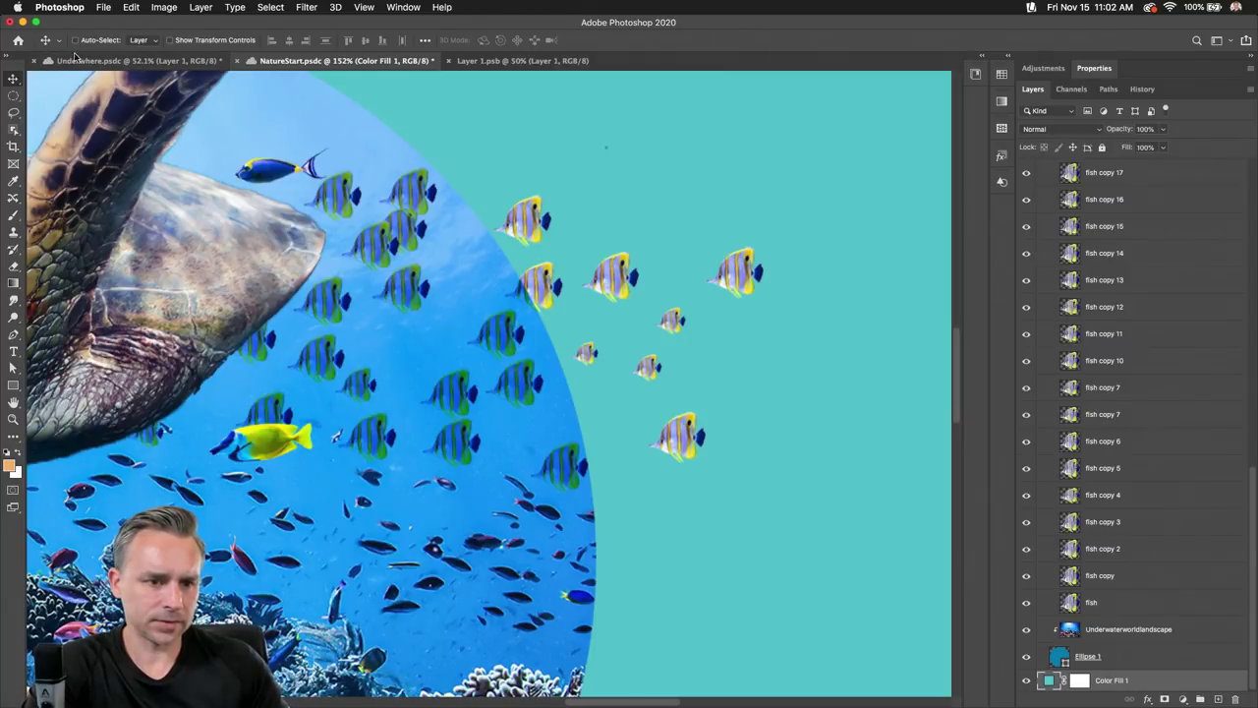
# Step: Try to enclose the stray fish with the Rectangular Marquee tool and again with the Move tool
pyautogui.click(9, 98)
pyautogui.click(41, 99)
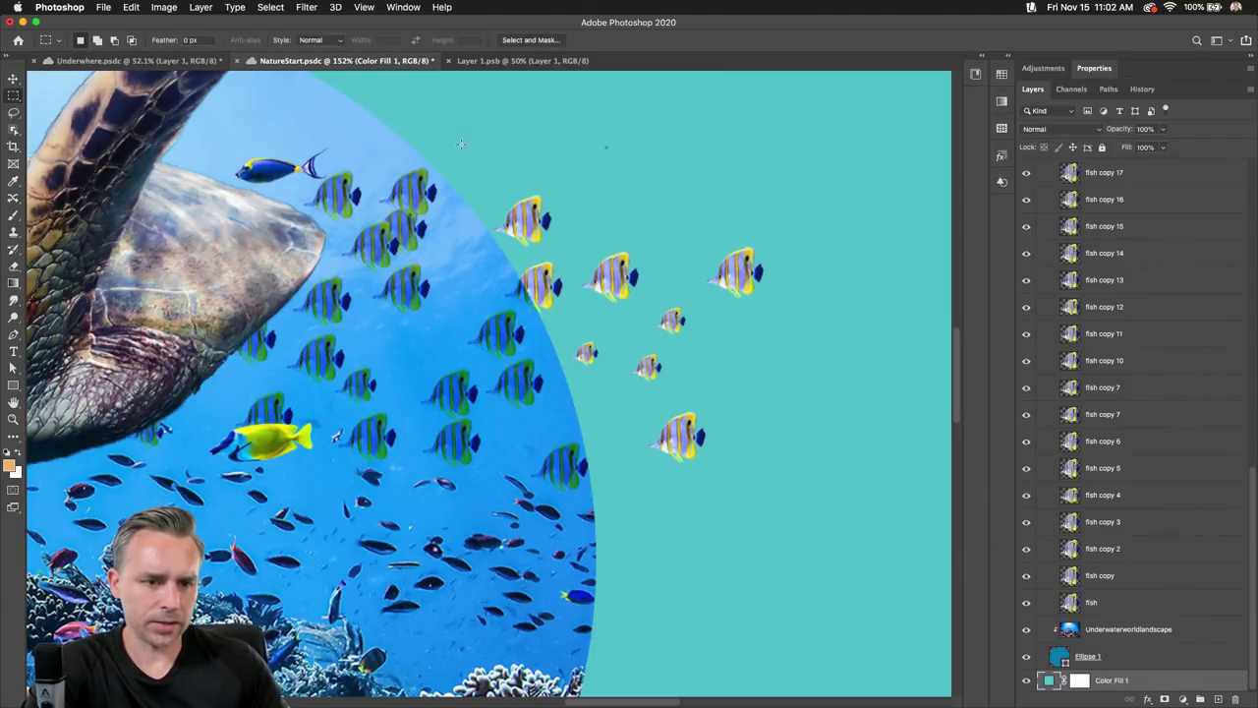
pyautogui.moveTo(804, 212); pyautogui.dragTo(640, 486)
pyautogui.click(634, 465)
pyautogui.click(11, 77)
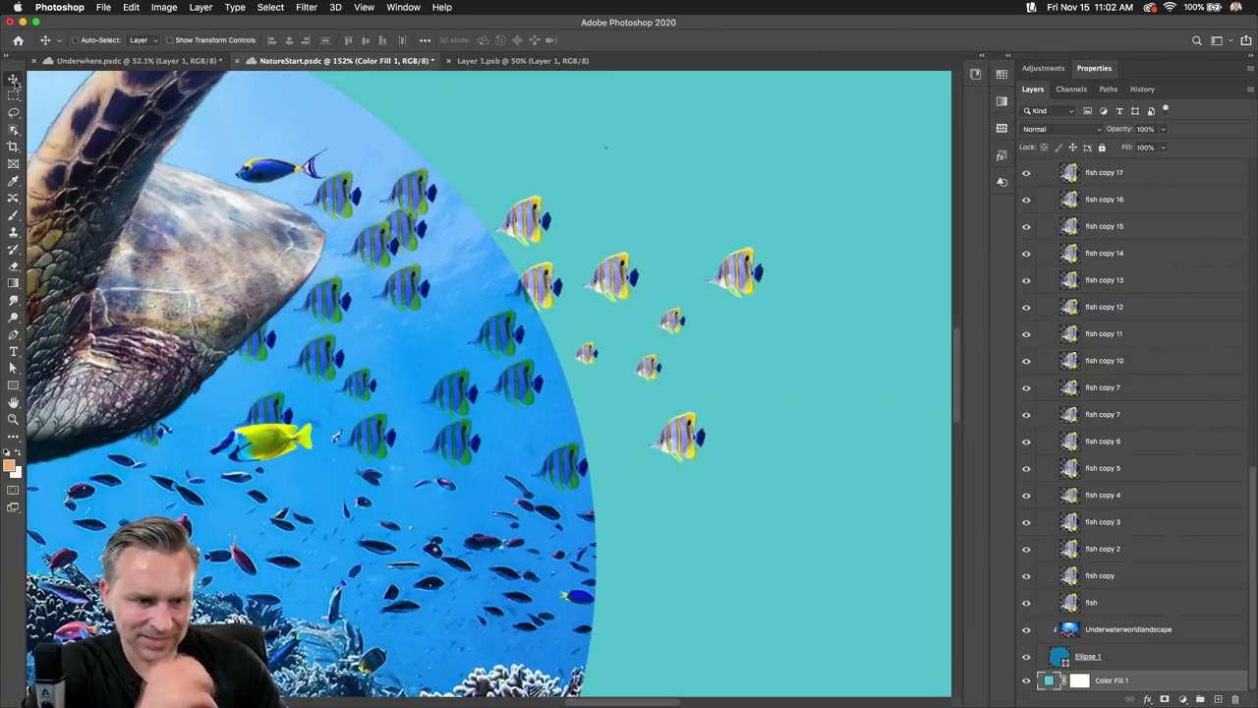
pyautogui.moveTo(812, 208); pyautogui.dragTo(634, 496)
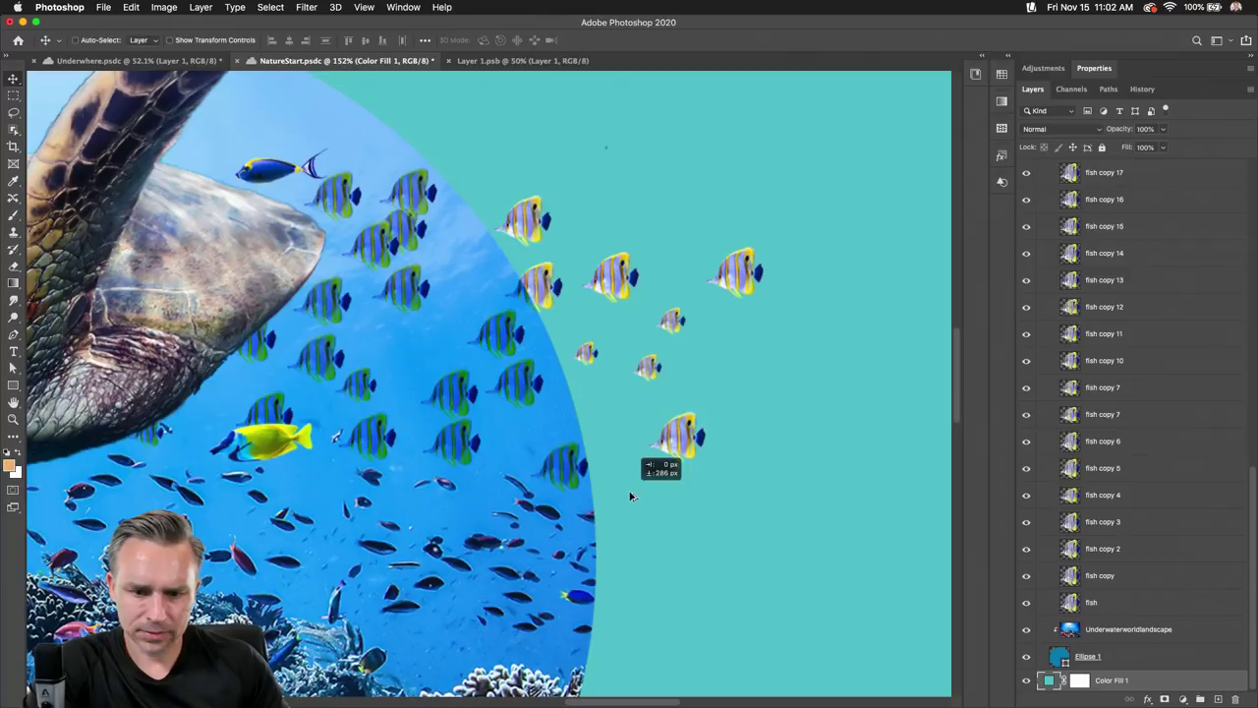
pyautogui.click(1116, 550)
pyautogui.moveTo(781, 219); pyautogui.dragTo(627, 472)
pyautogui.hotkey('ctrl', 'z')
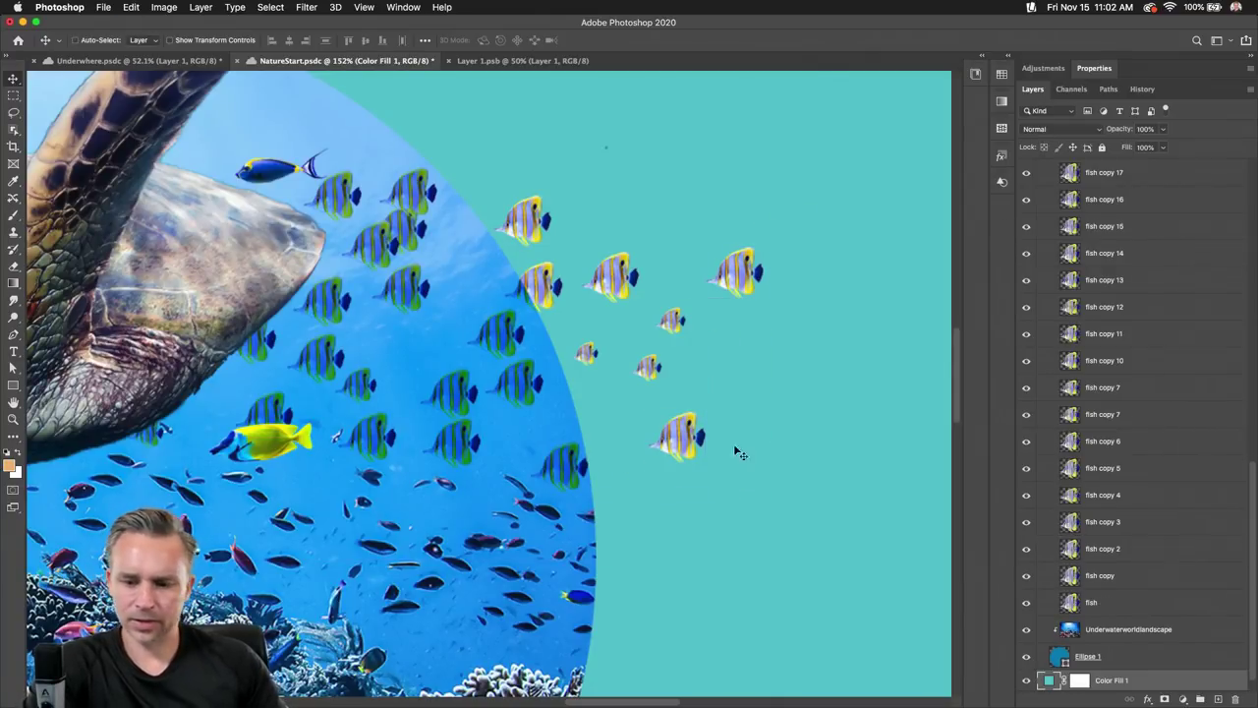
# Step: Delete the stray layers fish copy 2, fish copy 6 and the duplicate fish copy 7 outside the circle
pyautogui.click(1129, 604)
pyautogui.hotkey('alt', ']')
pyautogui.hotkey('alt', ']')
pyautogui.click(1234, 700)
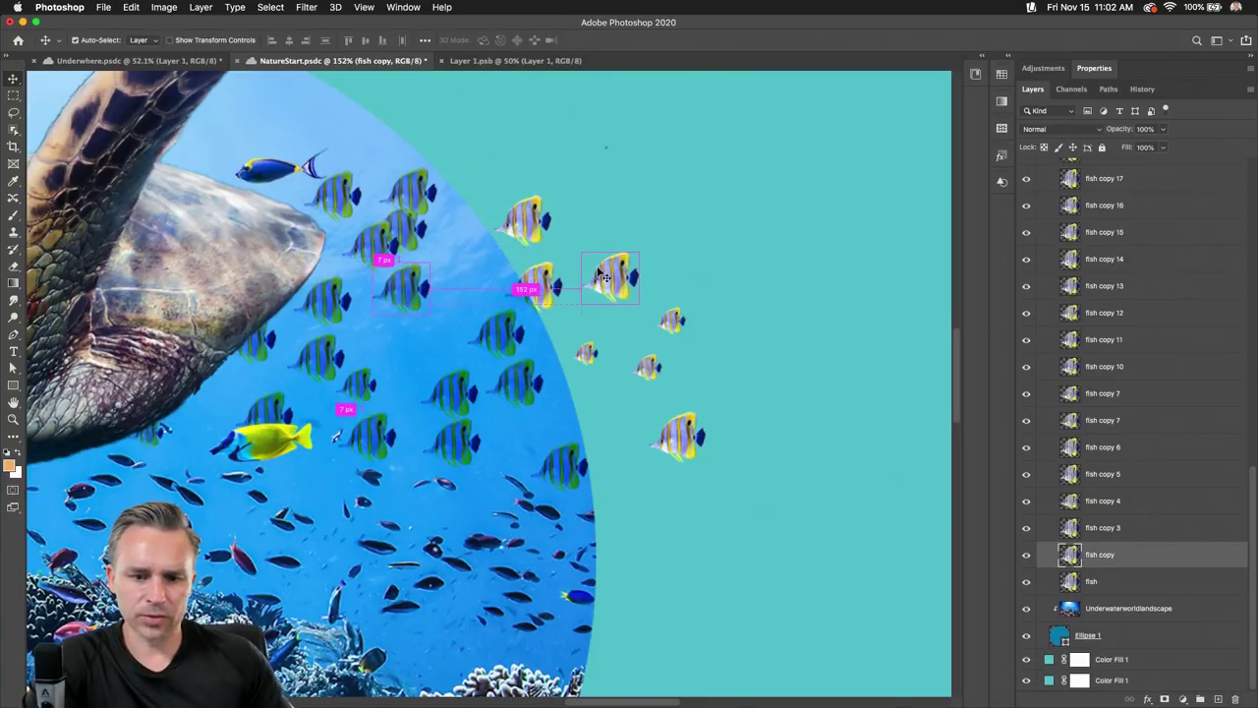
pyautogui.click(1236, 700)
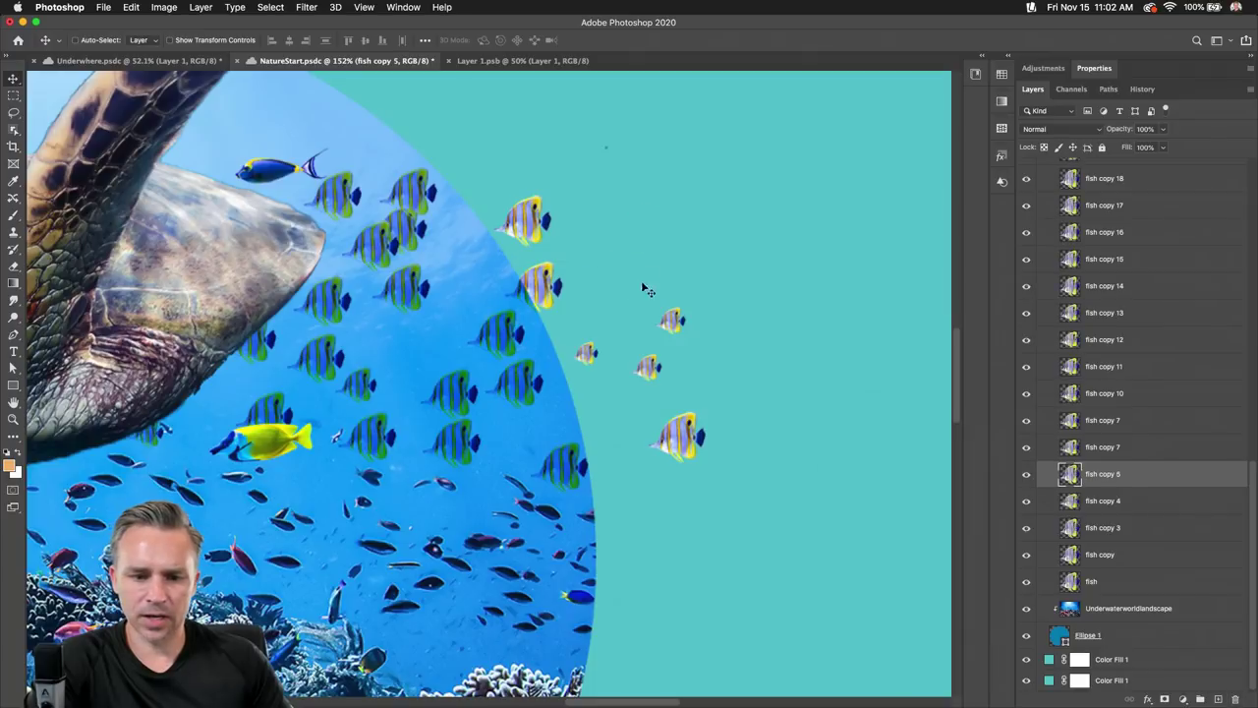
pyautogui.click(1238, 700)
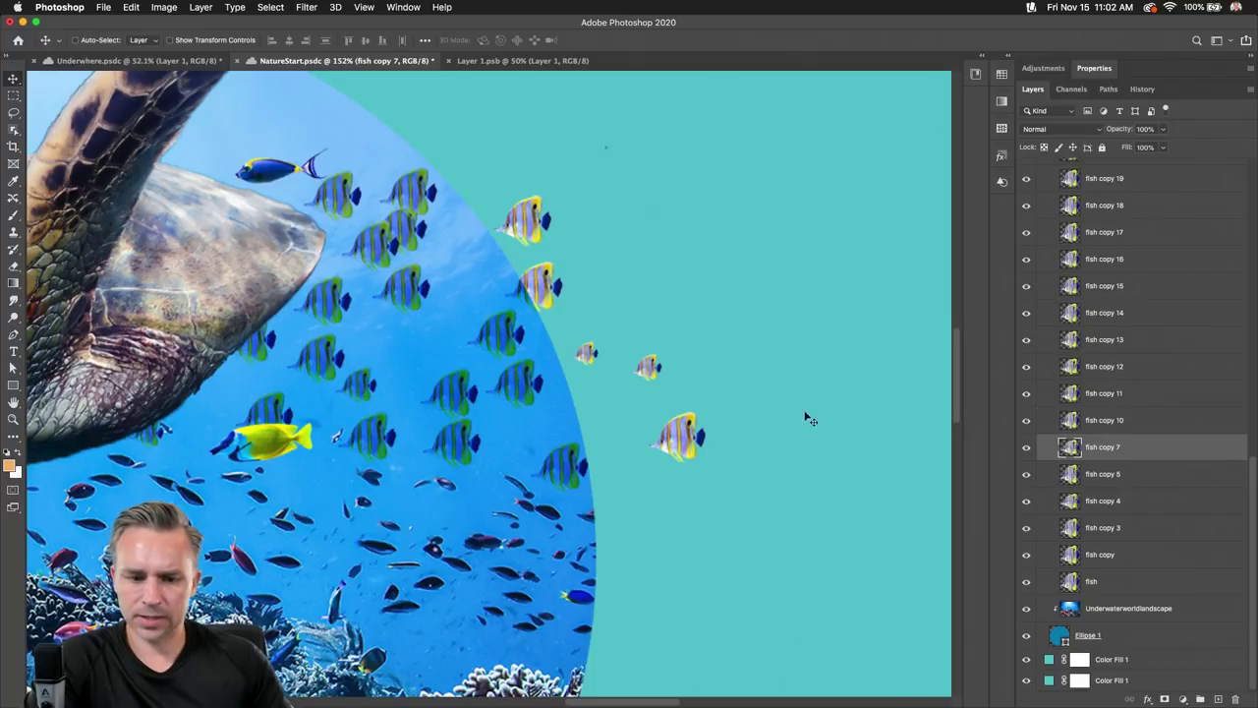
# Step: Delete the layers fish copy 26, fish copy 25, fish copy 5 and fish copy 4
pyautogui.hotkey('alt', '.')
pyautogui.click(1234, 698)
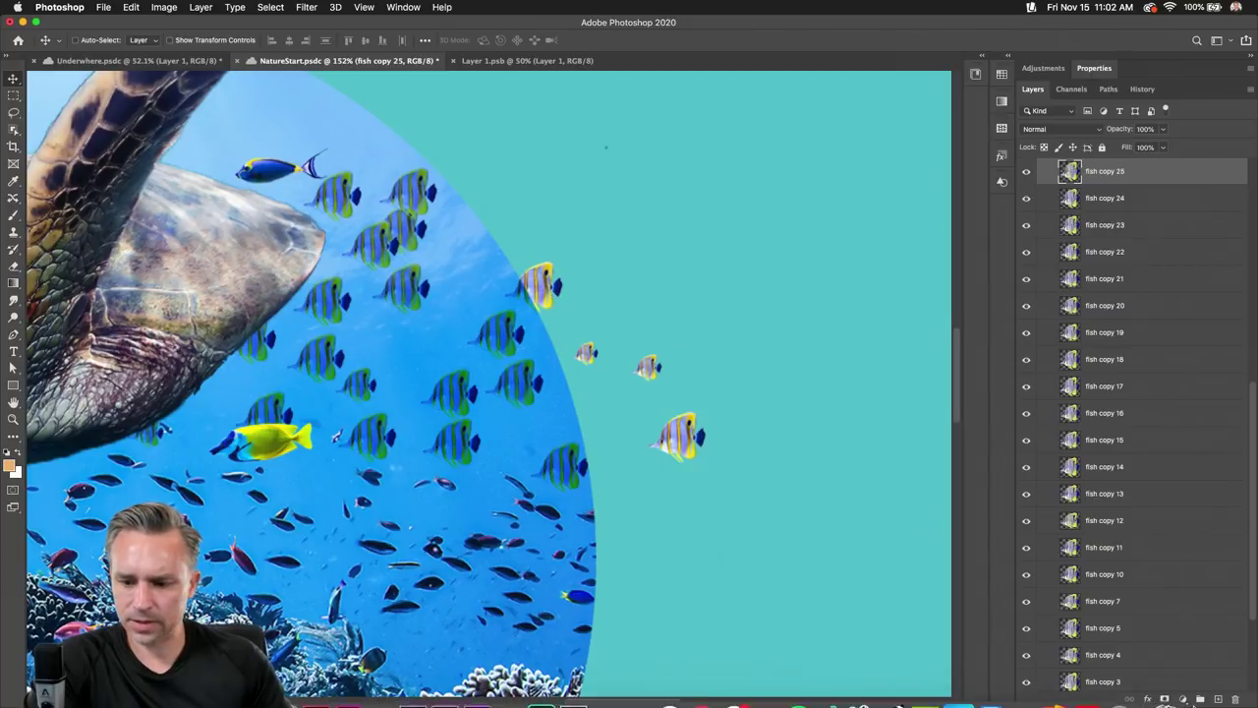
pyautogui.click(1236, 699)
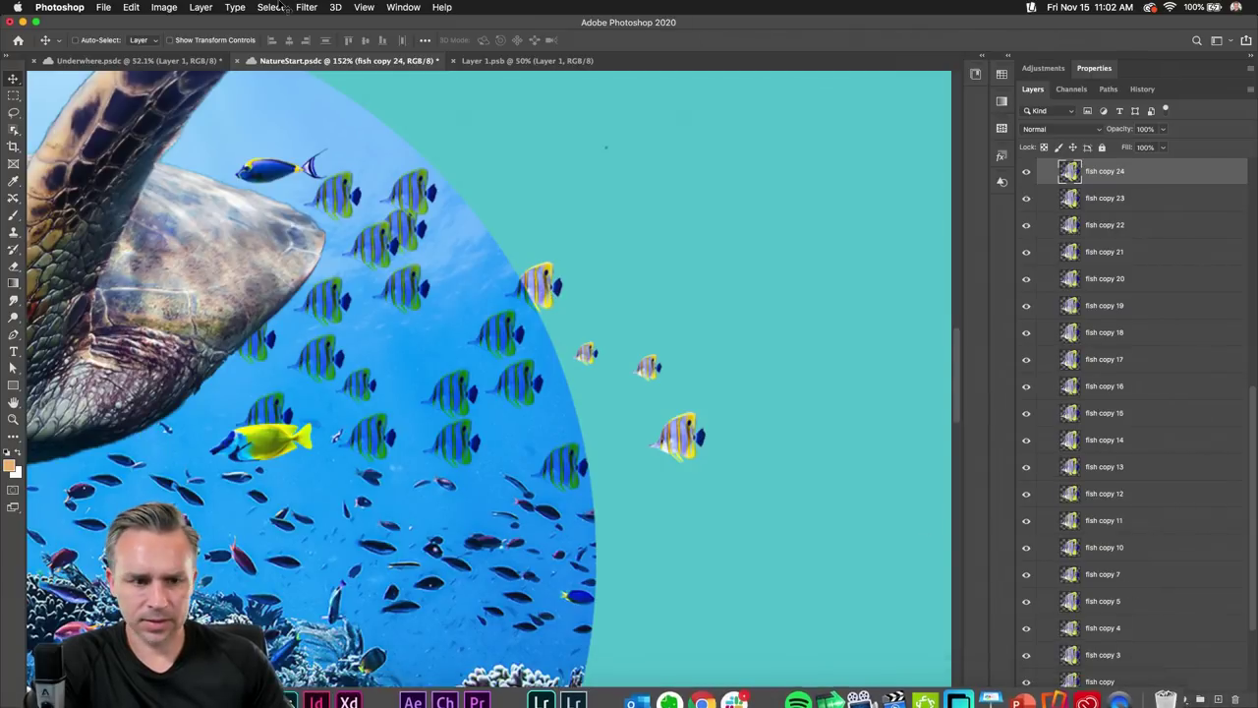
pyautogui.click(678, 437)
pyautogui.click(1236, 700)
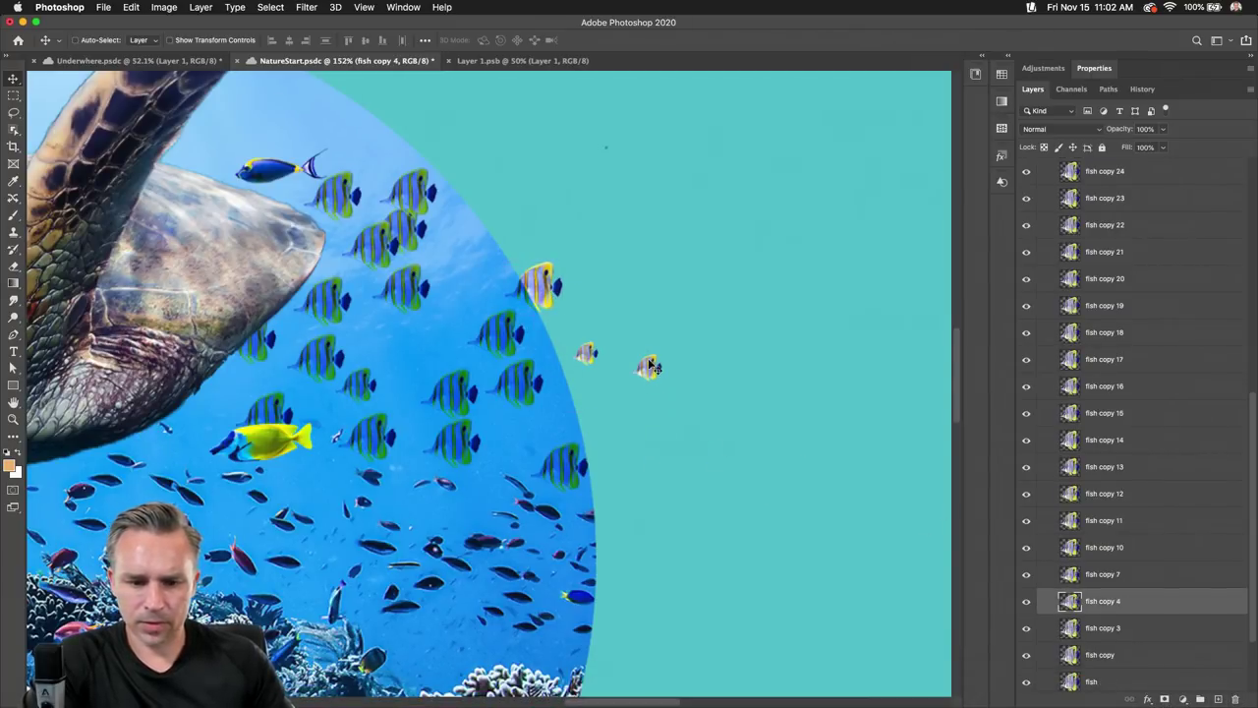
pyautogui.click(1236, 700)
# Step: Move the remaining striped fish overlapping the circle's right edge fully inside the circle
pyautogui.moveTo(644, 369); pyautogui.dragTo(386, 347)
pyautogui.moveTo(543, 296); pyautogui.dragTo(506, 276)
pyautogui.moveTo(541, 253); pyautogui.dragTo(487, 282)
pyautogui.press('cmd+0')
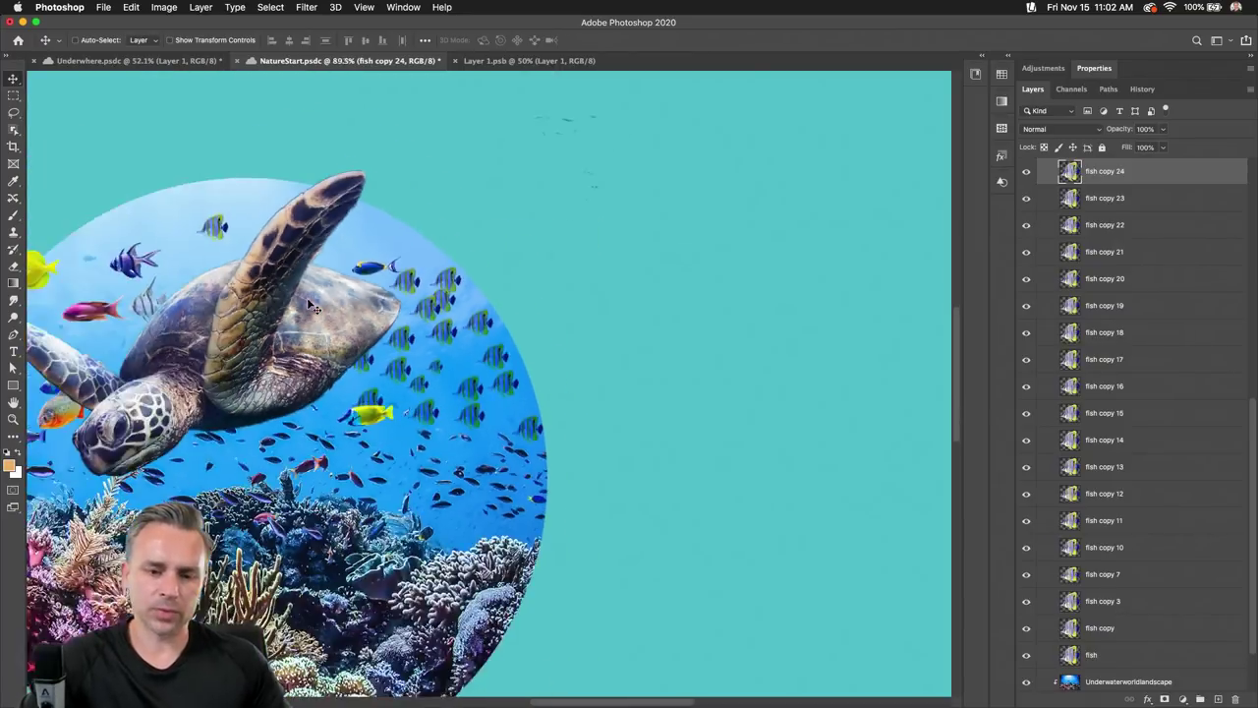
pyautogui.scroll(3, 308, 303)
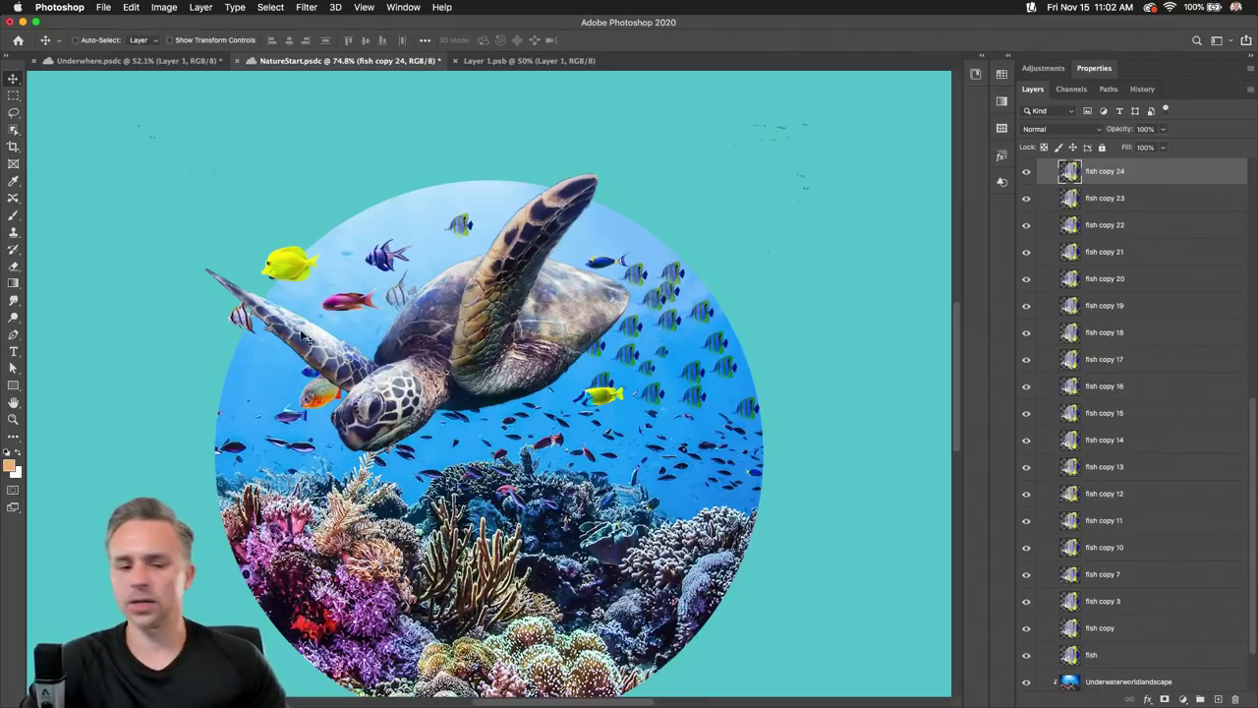
# Step: Hide the stray specks beyond the circle's upper-right edge by lassoing them and filling that area of the SeaTurtle layer mask with black
pyautogui.scroll(-2, 358, 374)
pyautogui.scroll(10, 1048, 582)
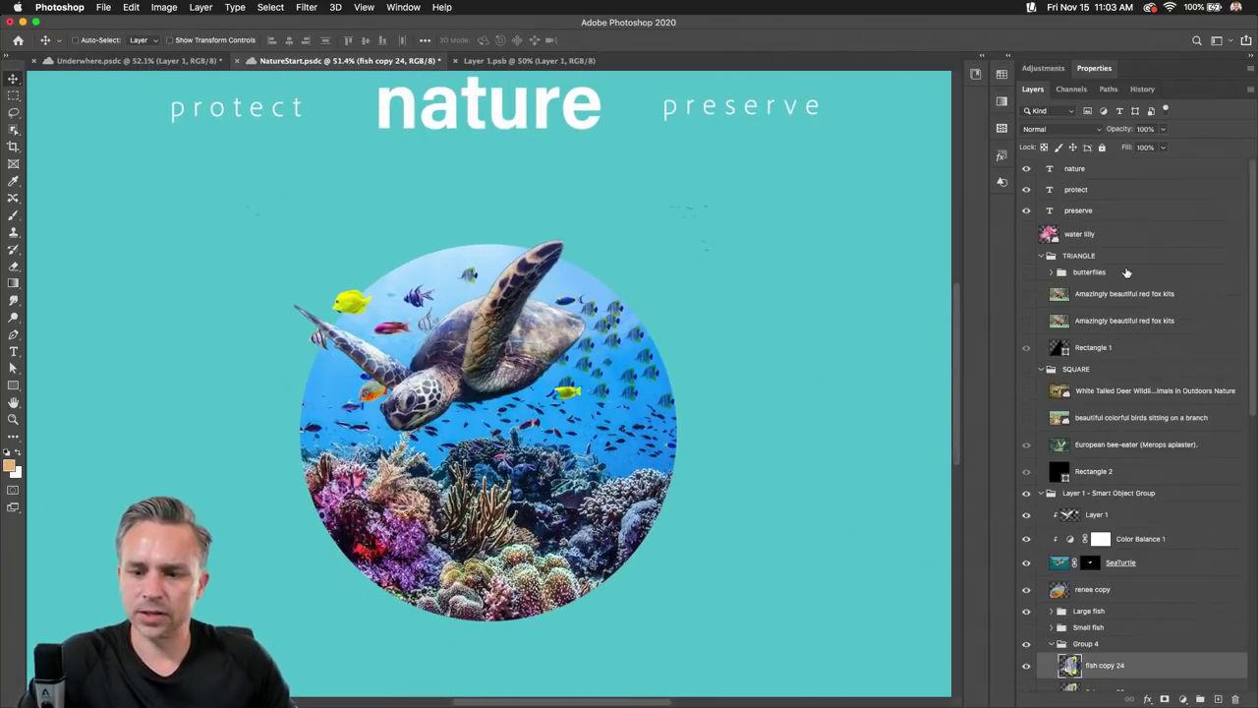
pyautogui.click(1088, 563)
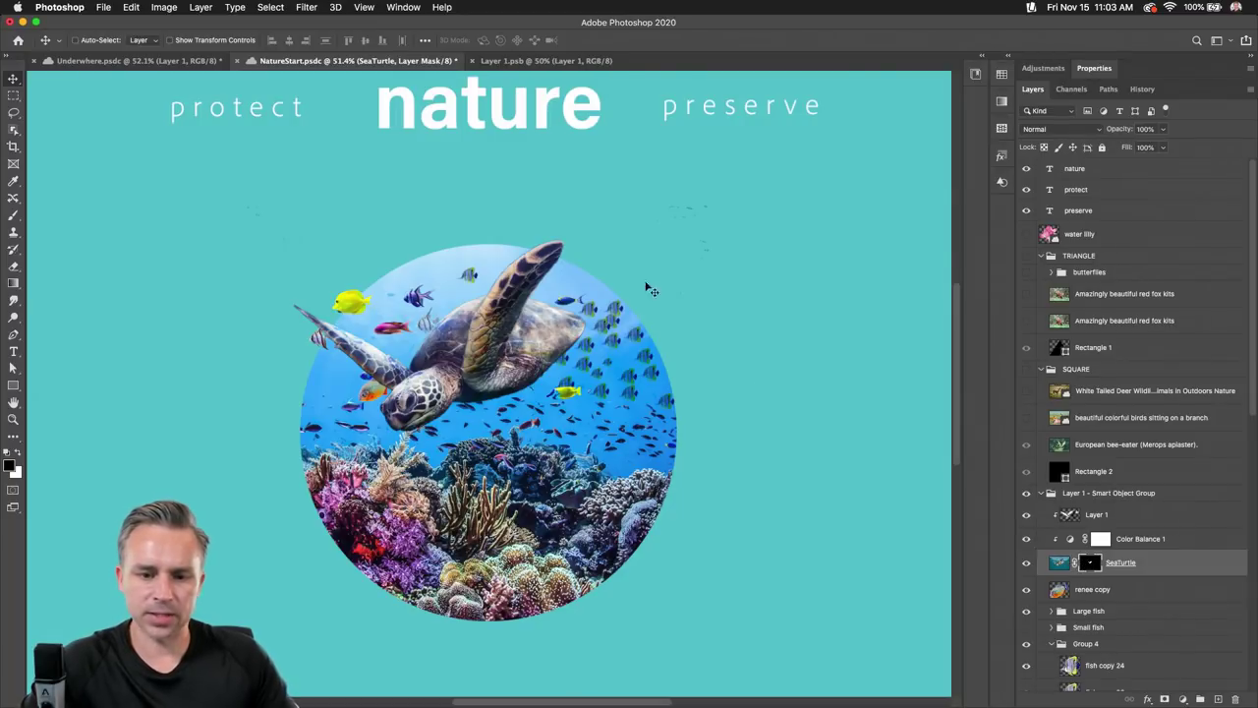
pyautogui.click(13, 112)
pyautogui.moveTo(625, 201)
pyautogui.mouseDown()
pyautogui.moveTo(792, 239)
pyautogui.moveTo(665, 309)
pyautogui.moveTo(619, 233)
pyautogui.mouseUp()
pyautogui.hotkey('shift', 'BackSpace')
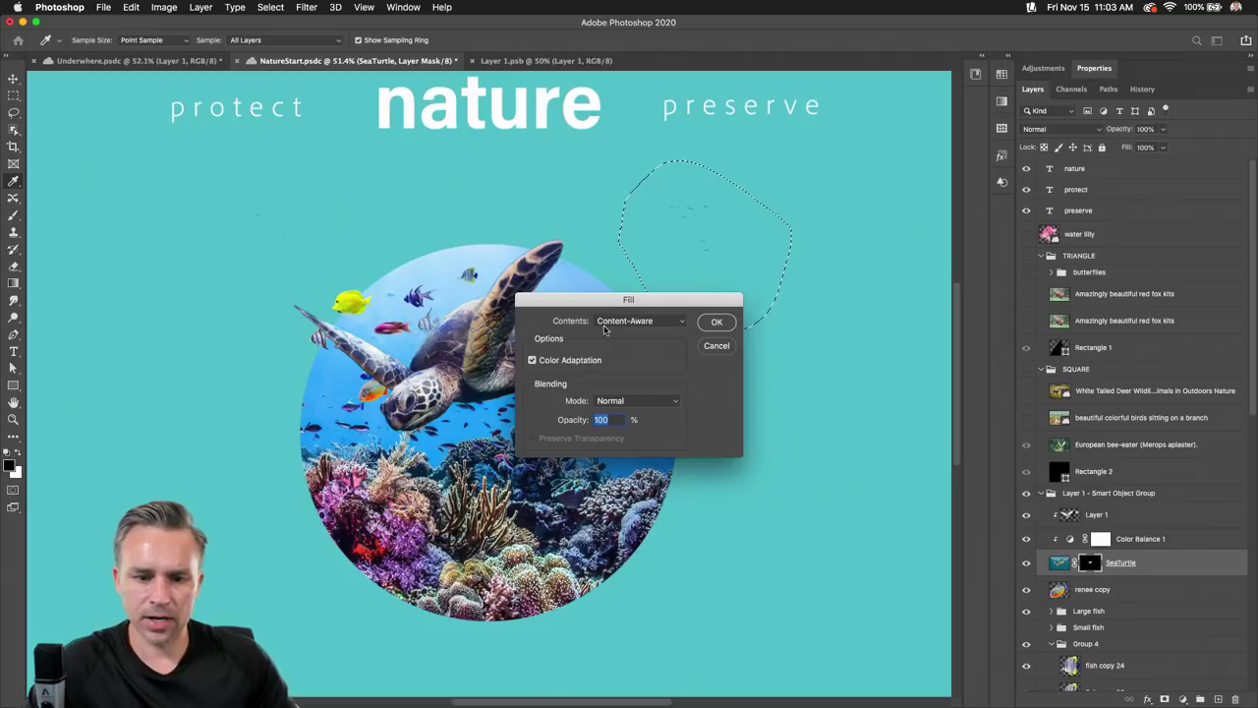
pyautogui.click(616, 322)
pyautogui.click(609, 280)
pyautogui.click(707, 324)
pyautogui.press('cmd+d')
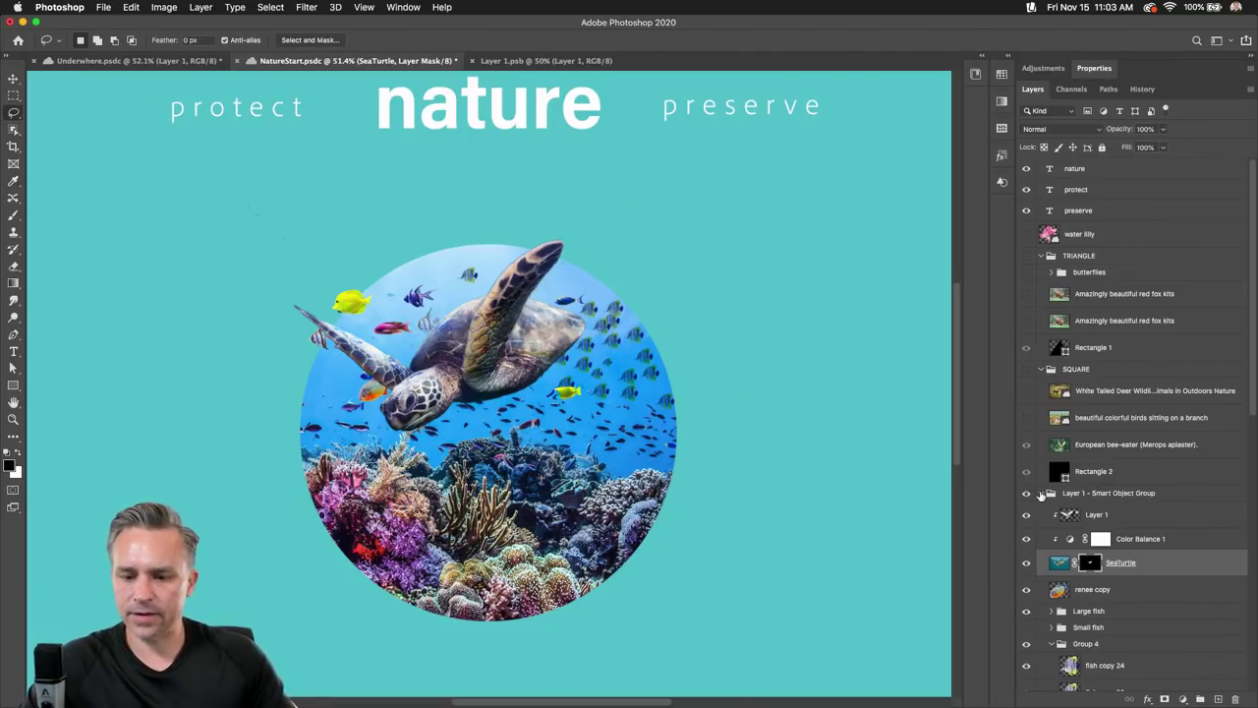
# Step: Collapse the Layer 1 - Smart Object Group and show the SQUARE group with only Rectangle 2 visible in it
pyautogui.click(1041, 494)
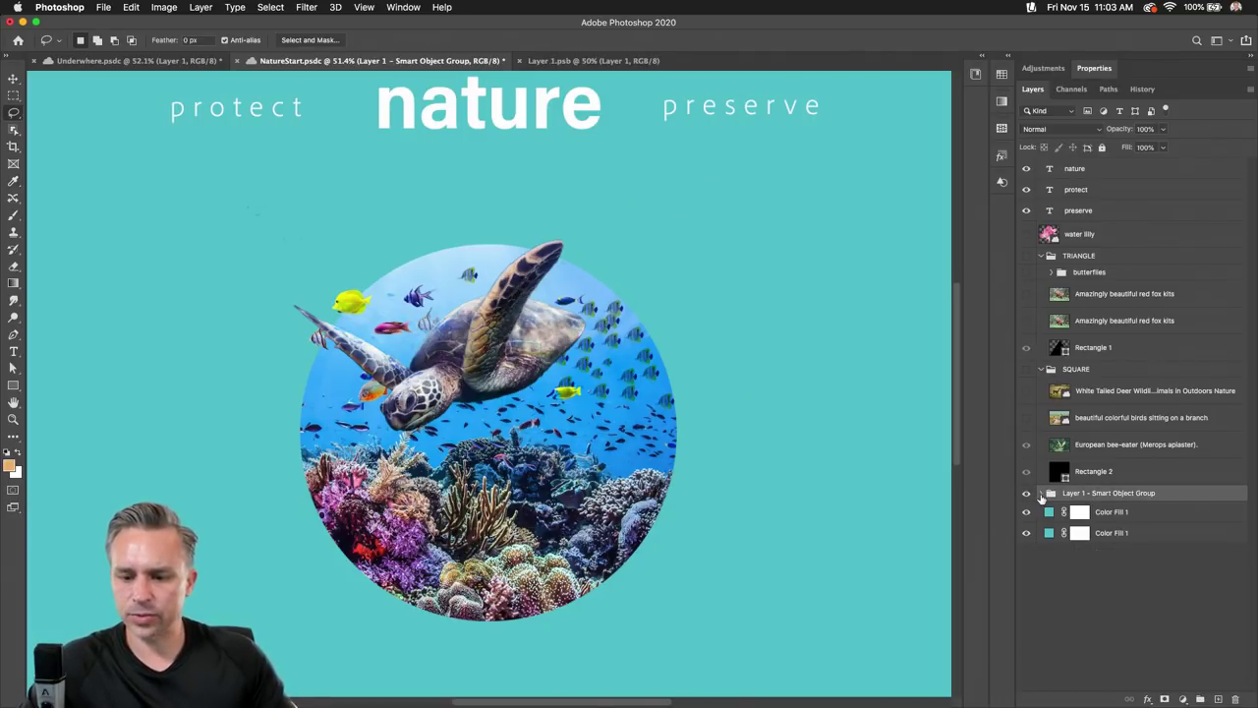
pyautogui.click(1025, 371)
pyautogui.moveTo(676, 416); pyautogui.dragTo(379, 419)
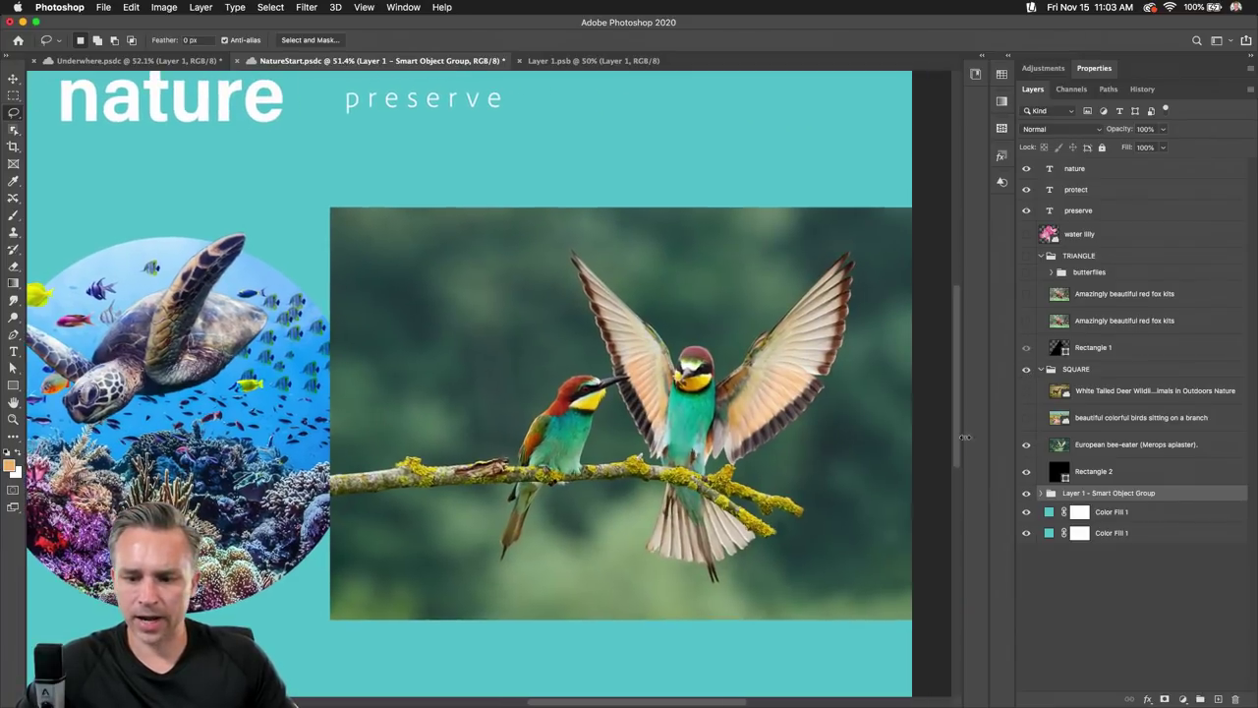
pyautogui.click(1026, 445)
pyautogui.click(1099, 470)
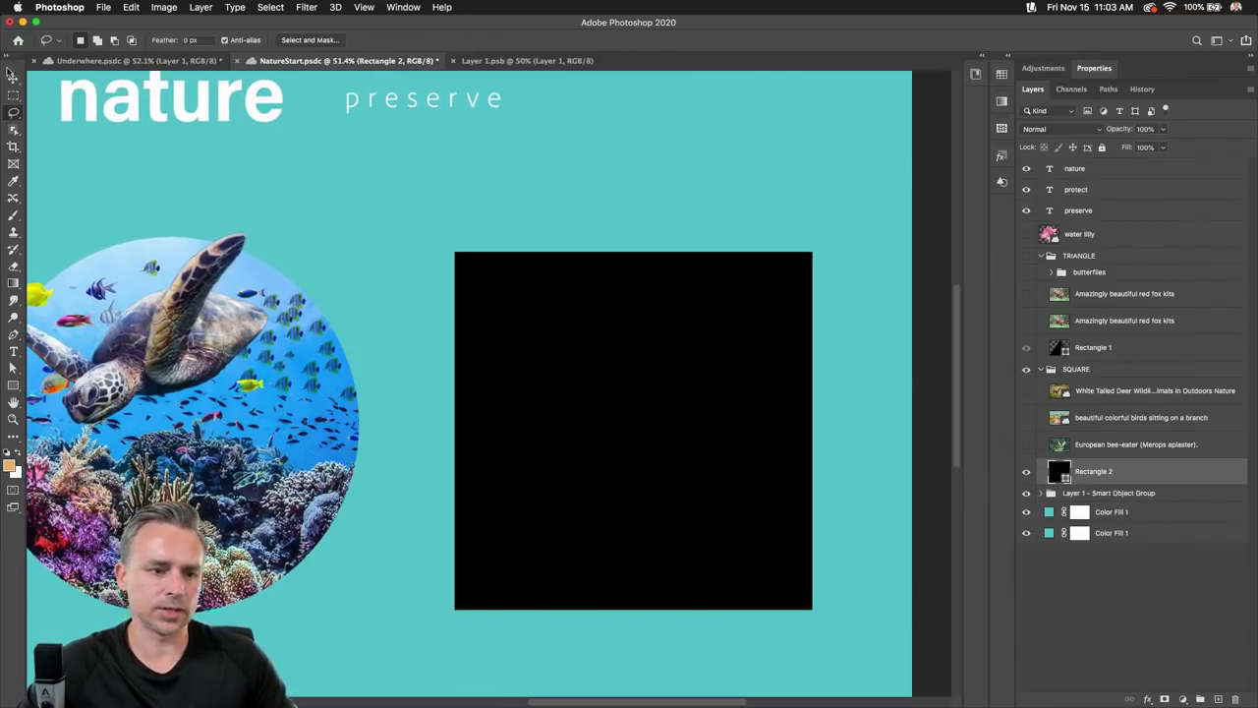
pyautogui.click(13, 78)
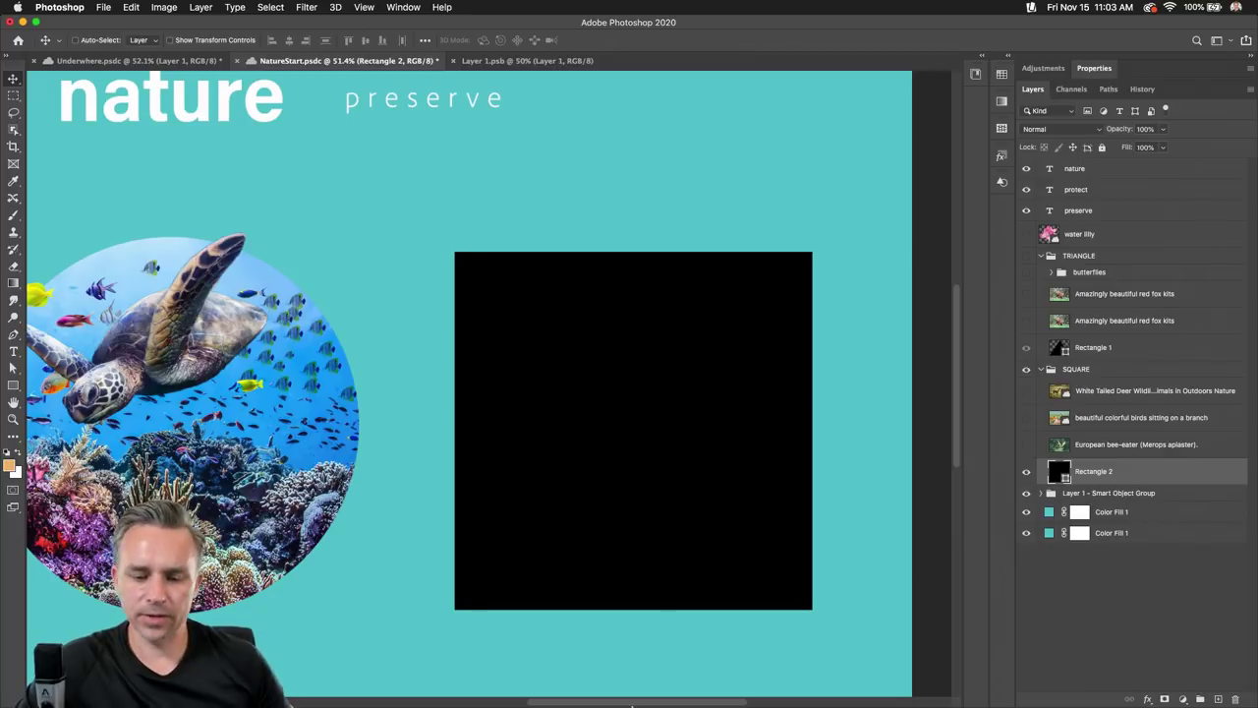
pyautogui.click(701, 686)
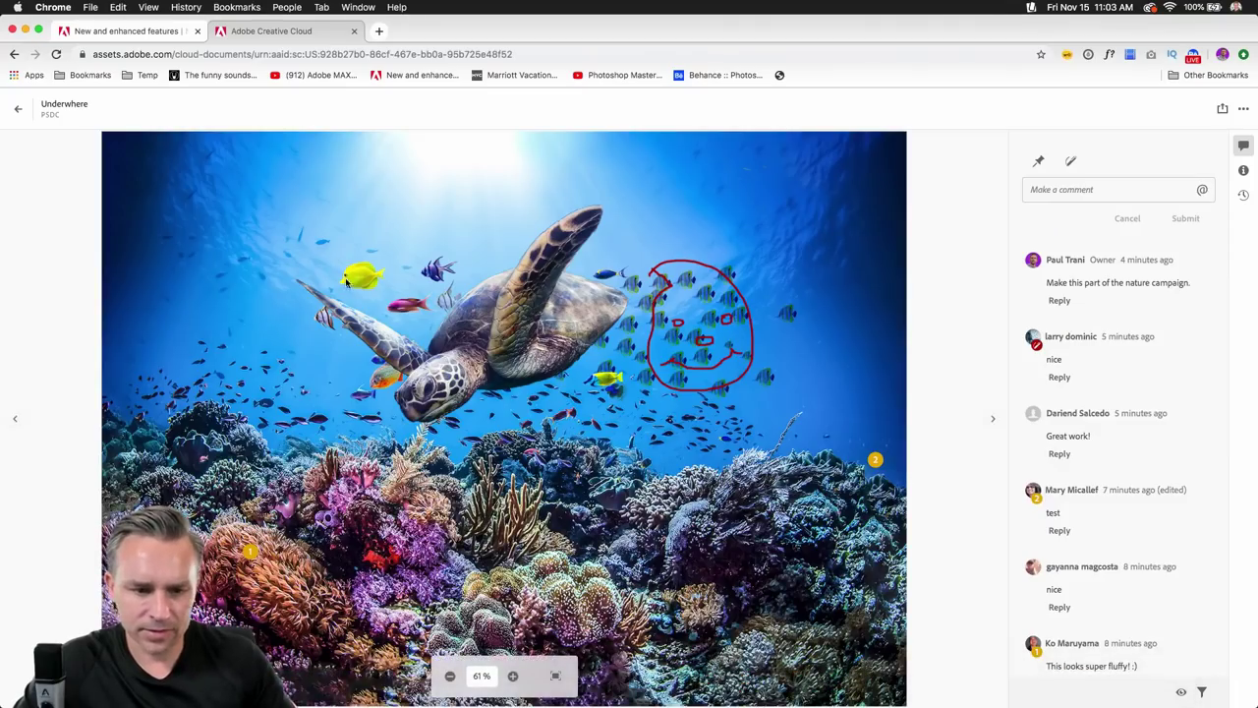
pyautogui.click(27, 30)
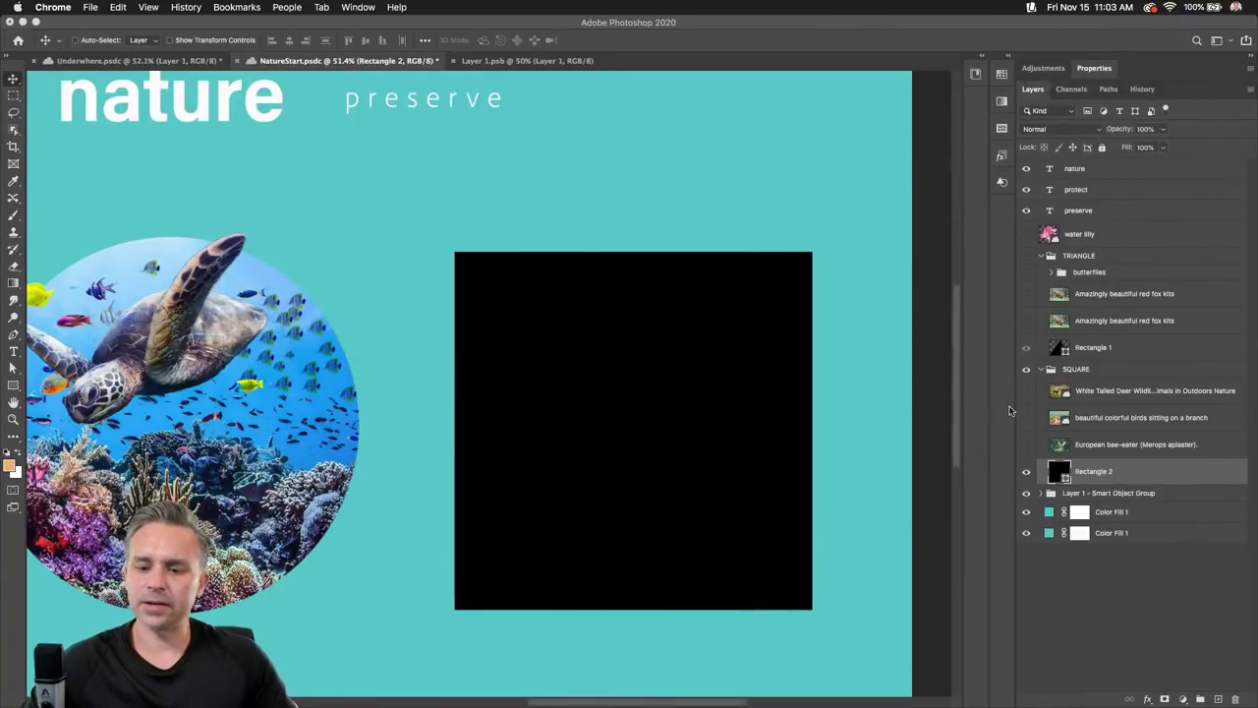
# Step: Show the European bee-eater layer, clip it to Rectangle 2 and position the birds inside the square
pyautogui.click(1026, 444)
pyautogui.click(1085, 450)
pyautogui.moveTo(573, 426); pyautogui.dragTo(549, 393)
pyautogui.keyDown('alt'); pyautogui.click(1091, 459); pyautogui.keyUp('alt')
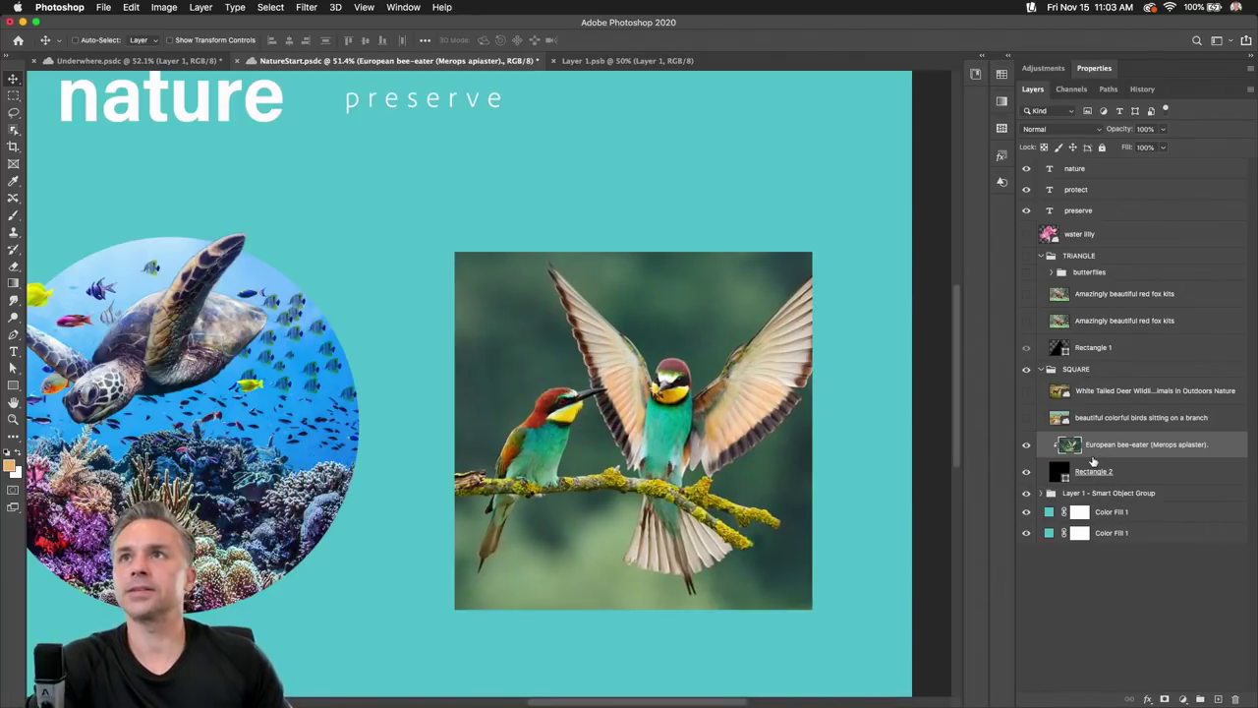
pyautogui.moveTo(513, 364); pyautogui.dragTo(607, 347)
# Step: Duplicate the European bee-eater layer, release the copy from the clipping mask and hide the clipped original
pyautogui.scroll(5, 828, 346)
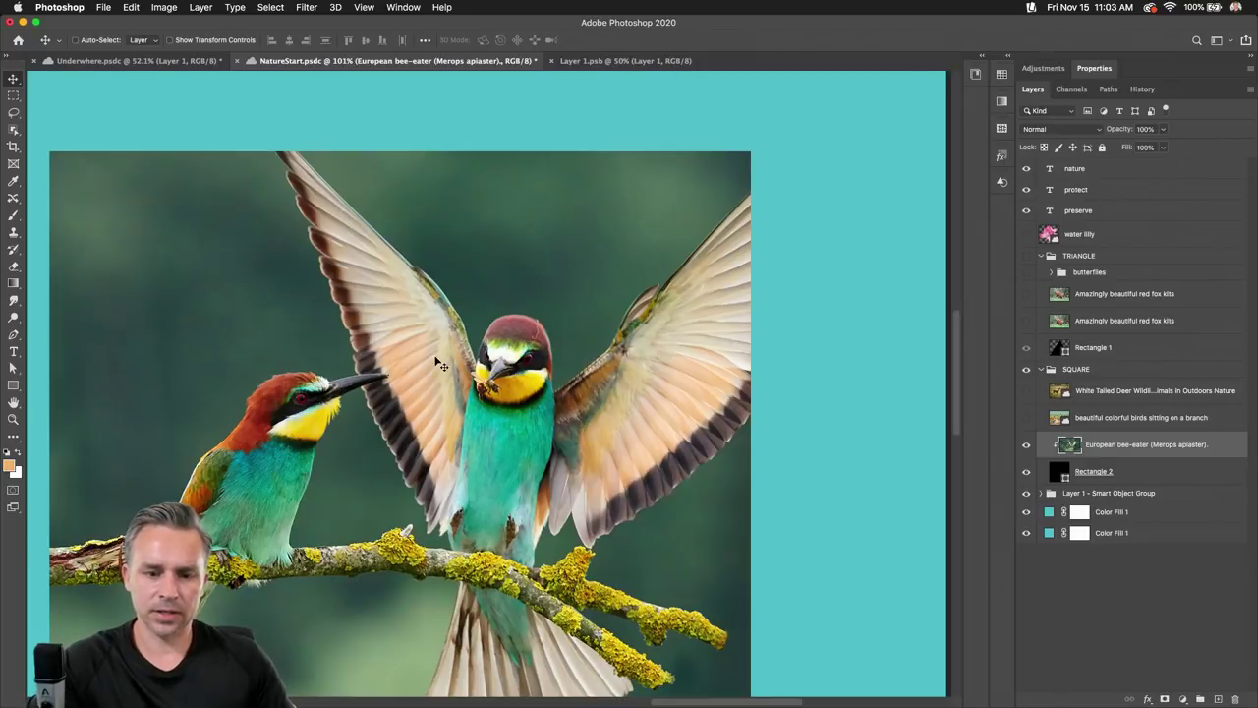
pyautogui.scroll(-4, 440, 364)
pyautogui.hotkey('ctrl', 'j')
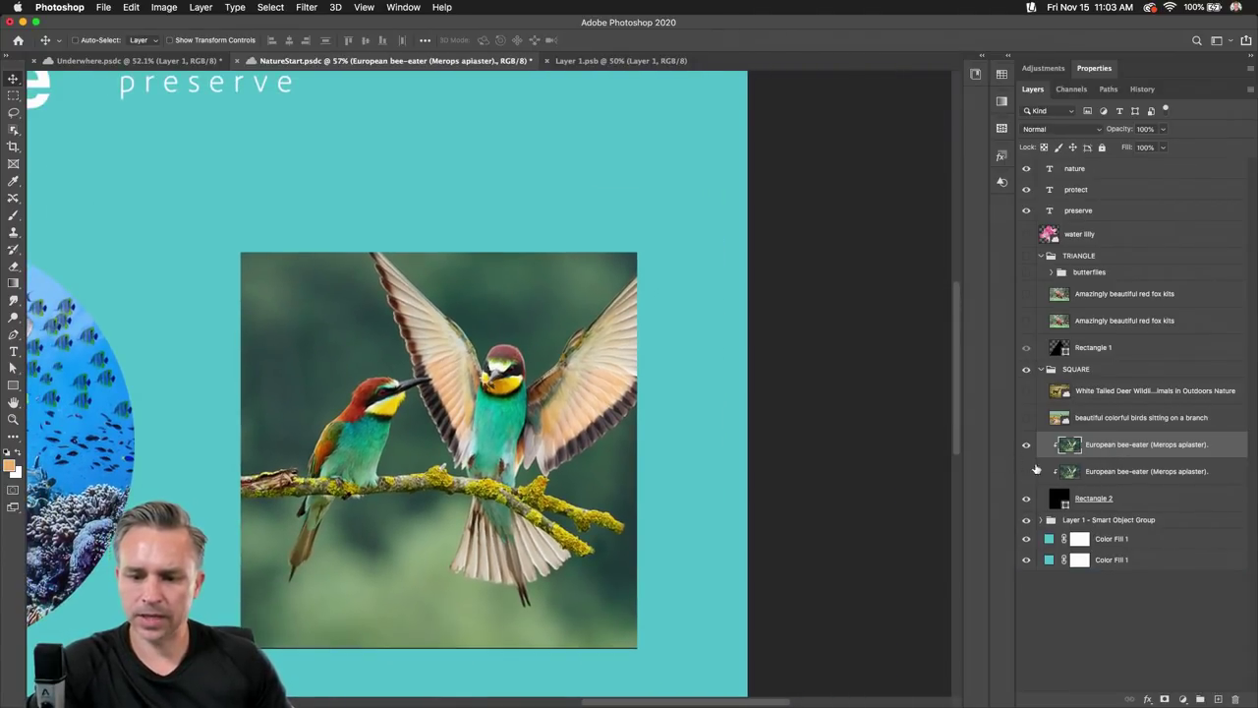
pyautogui.keyDown('alt'); pyautogui.click(1108, 455); pyautogui.keyUp('alt')
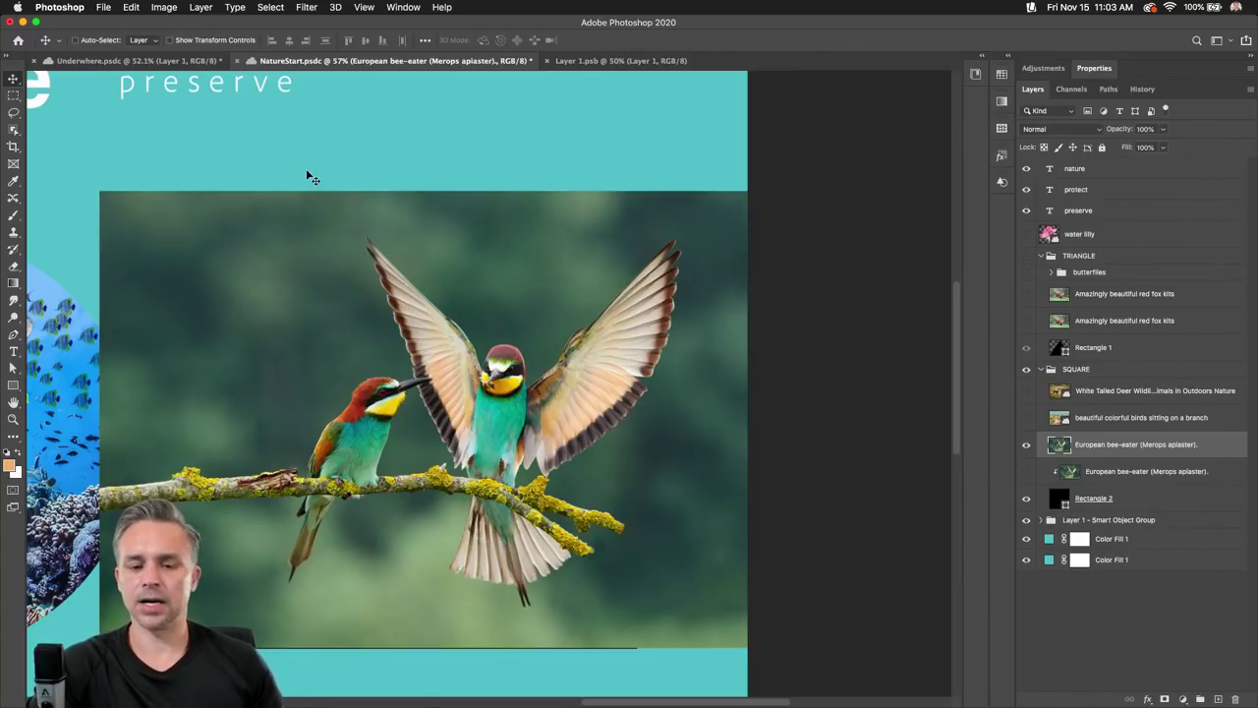
# Step: Activate the Object Selection tool and restore the toolbar to its default tool set
pyautogui.click(12, 130)
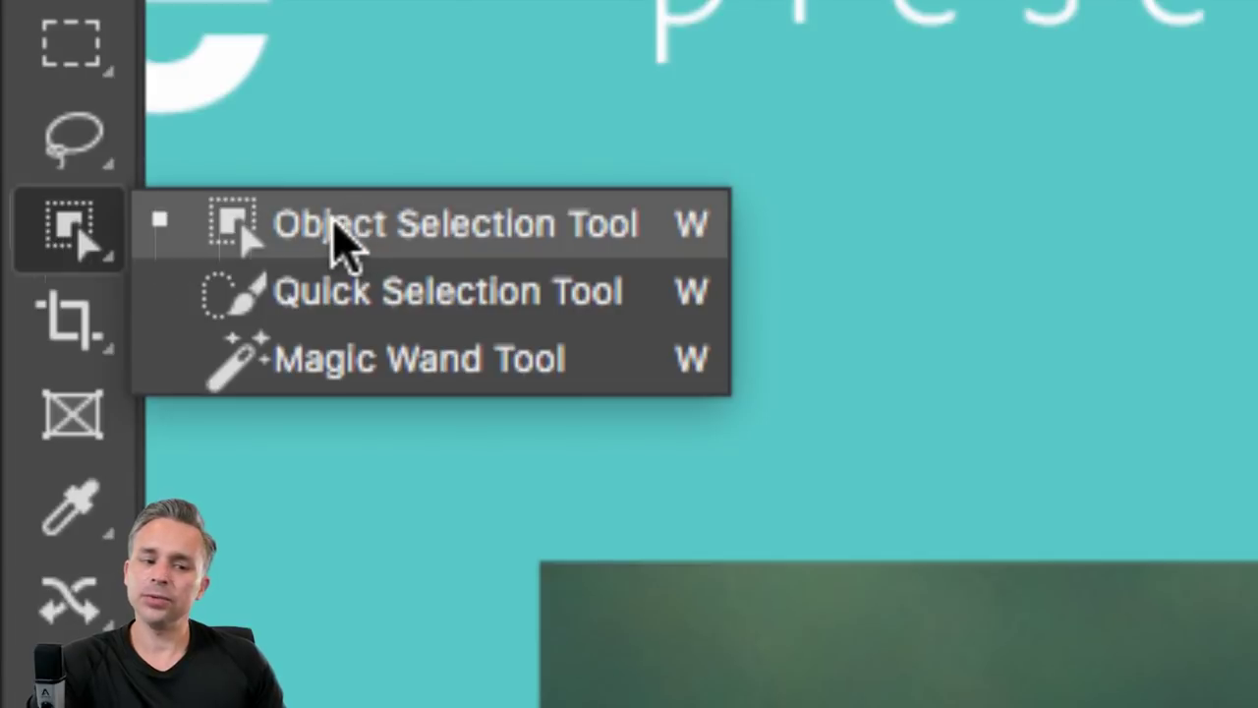
pyautogui.click(56, 239)
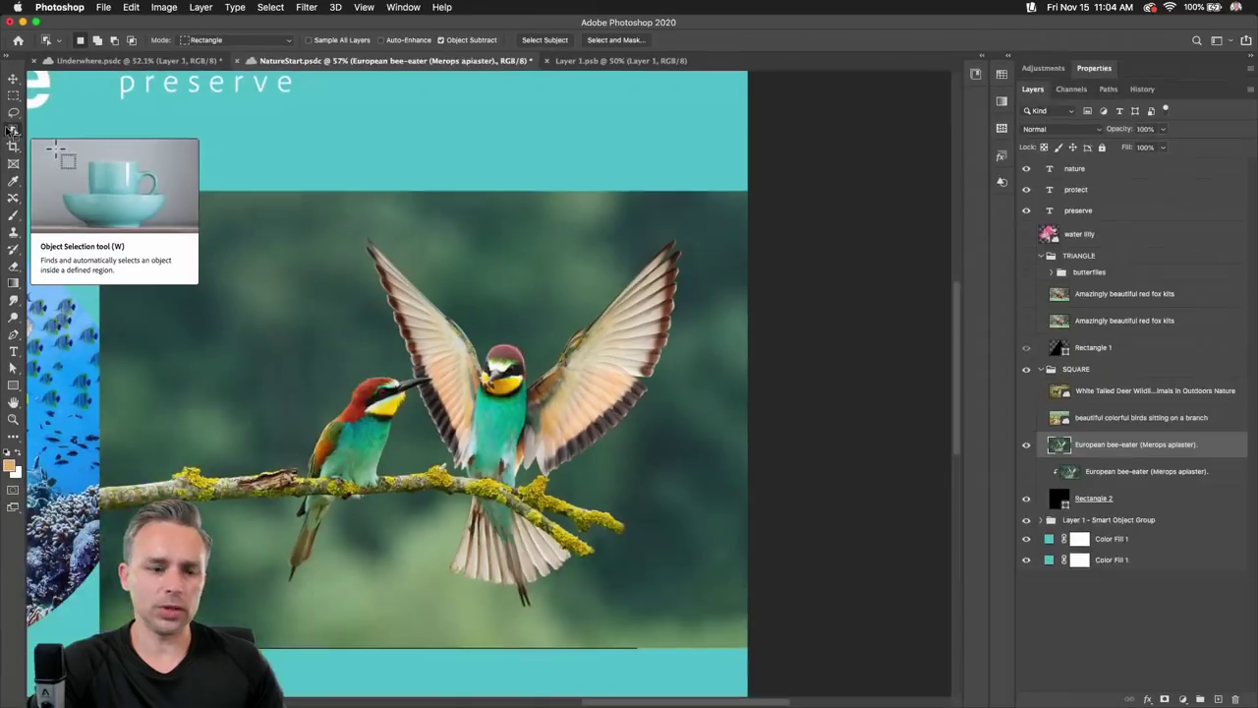
pyautogui.click(10, 437)
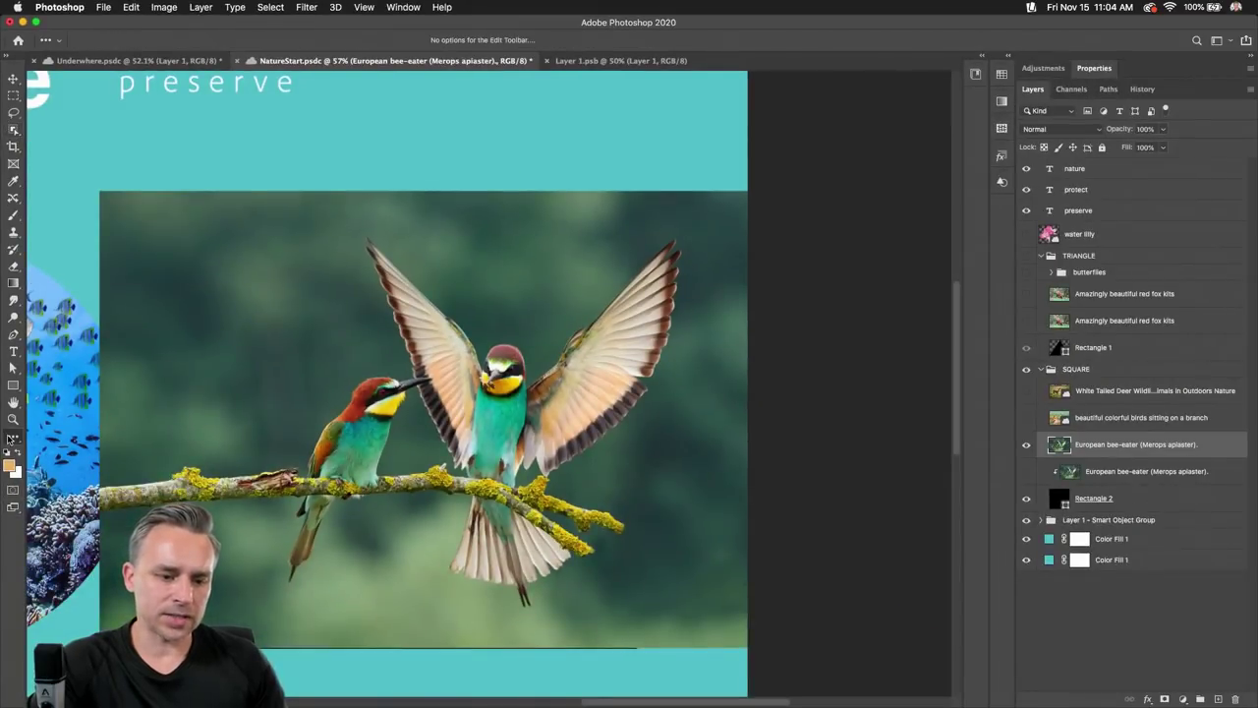
pyautogui.click(11, 439)
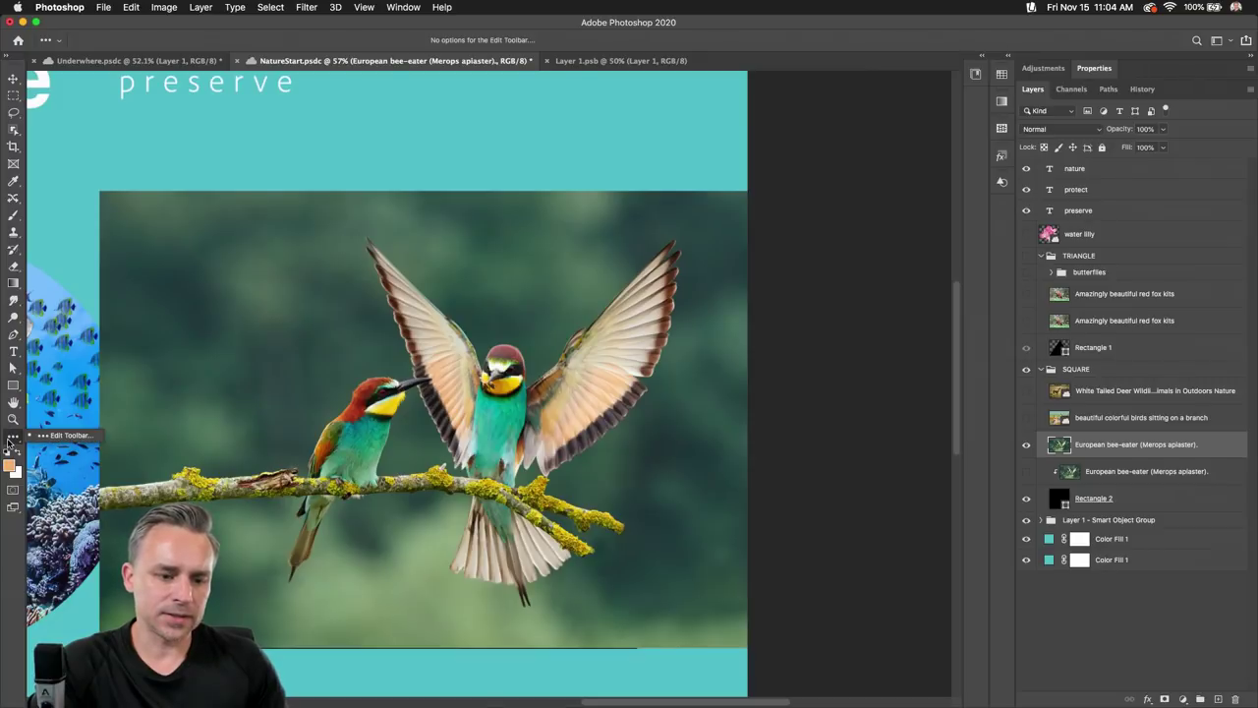
pyautogui.click(88, 440)
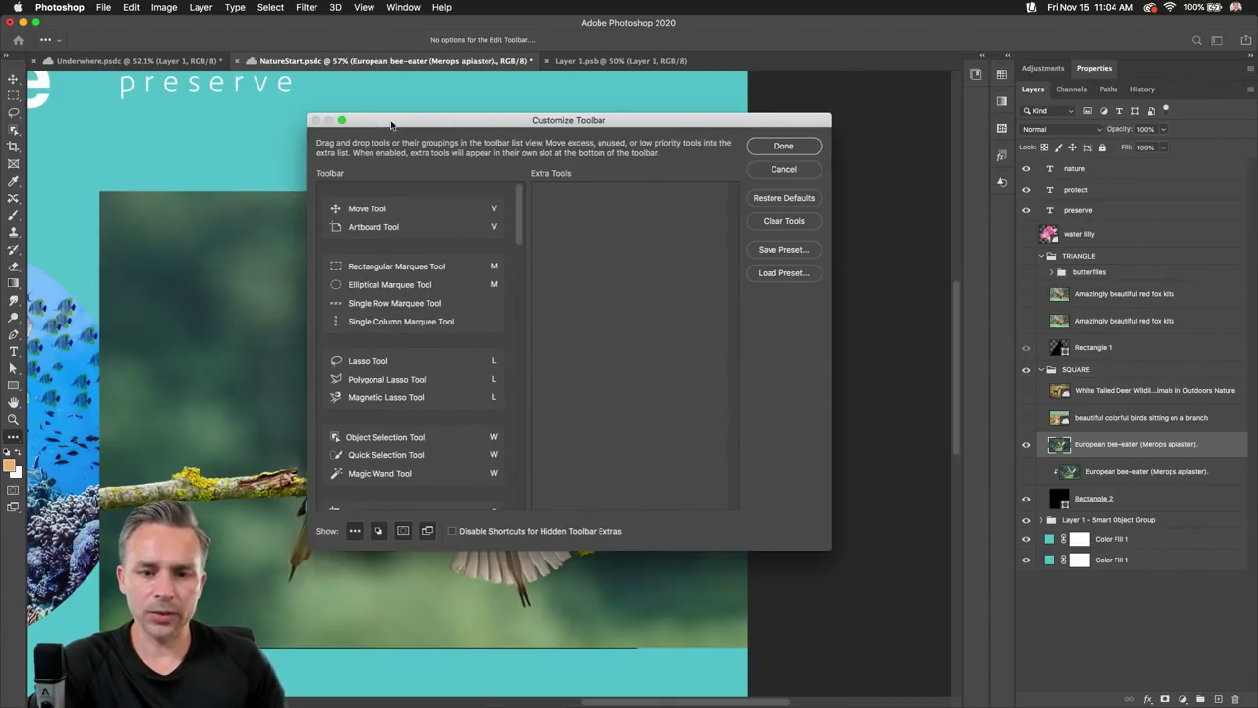
pyautogui.click(704, 196)
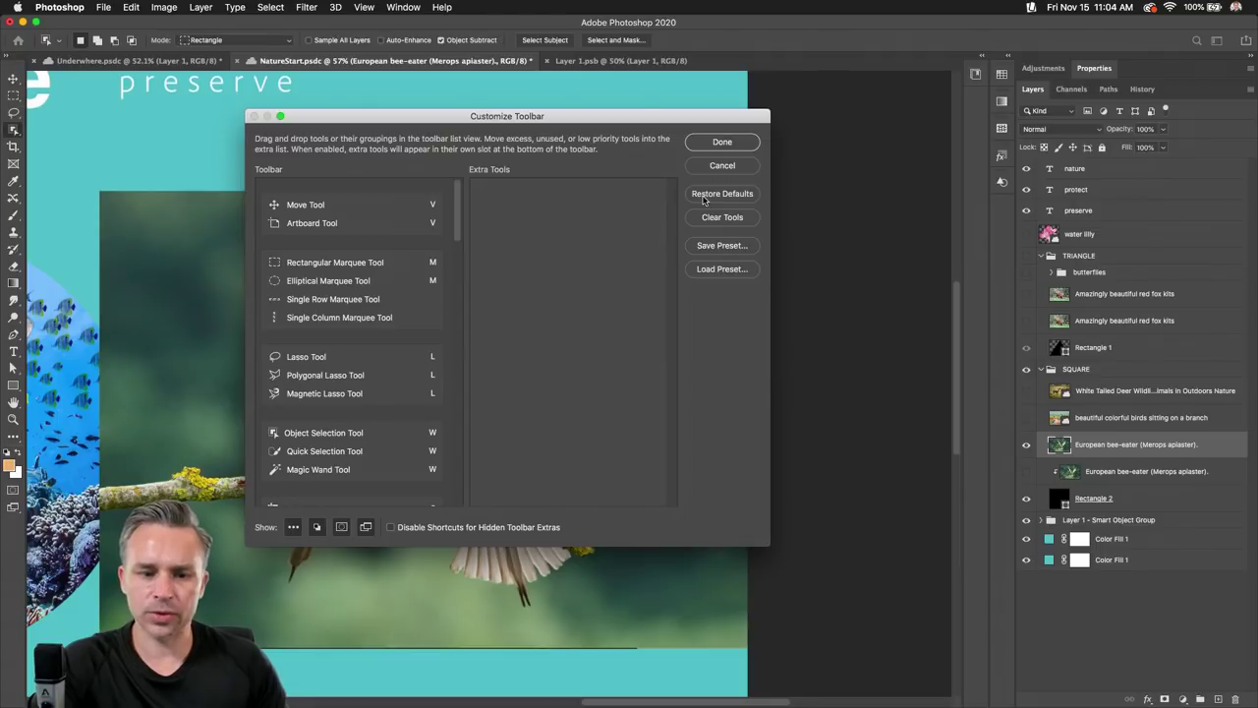
pyautogui.click(721, 142)
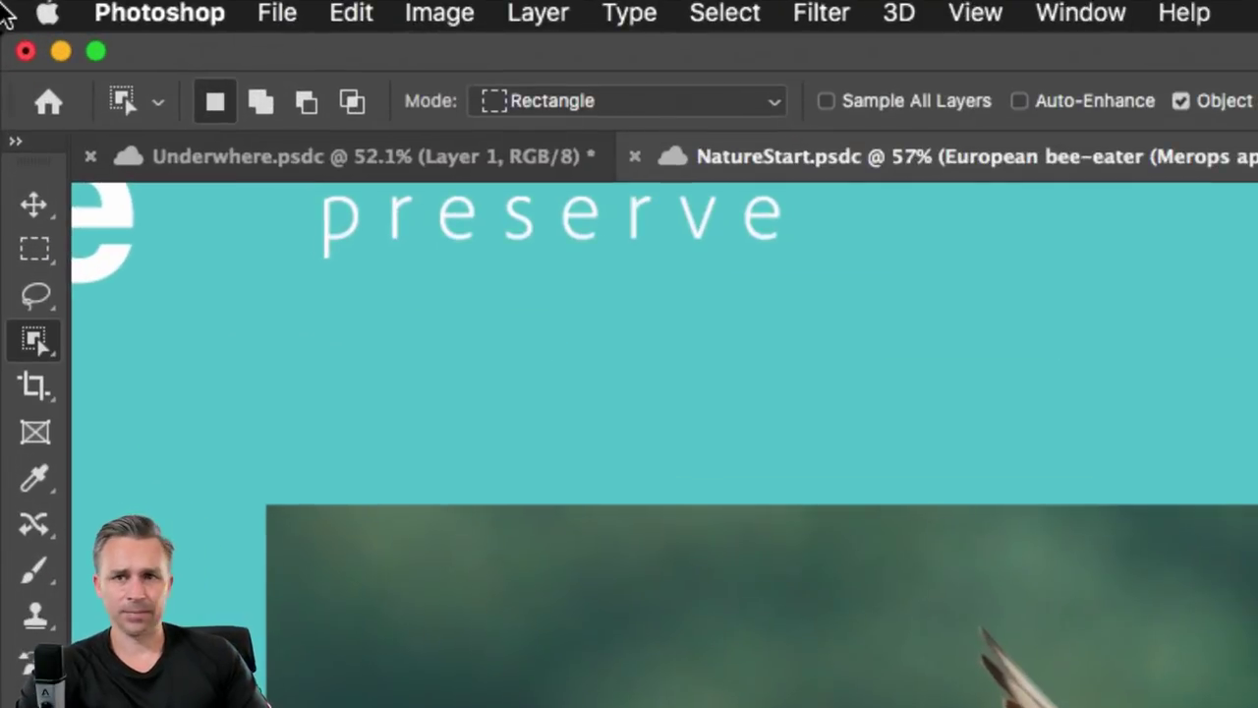
# Step: Mask the bee-eater copy to the flying bird's wings using the Object Selection tool in Rectangle mode, and show the clipped original
pyautogui.rightClick(32, 344)
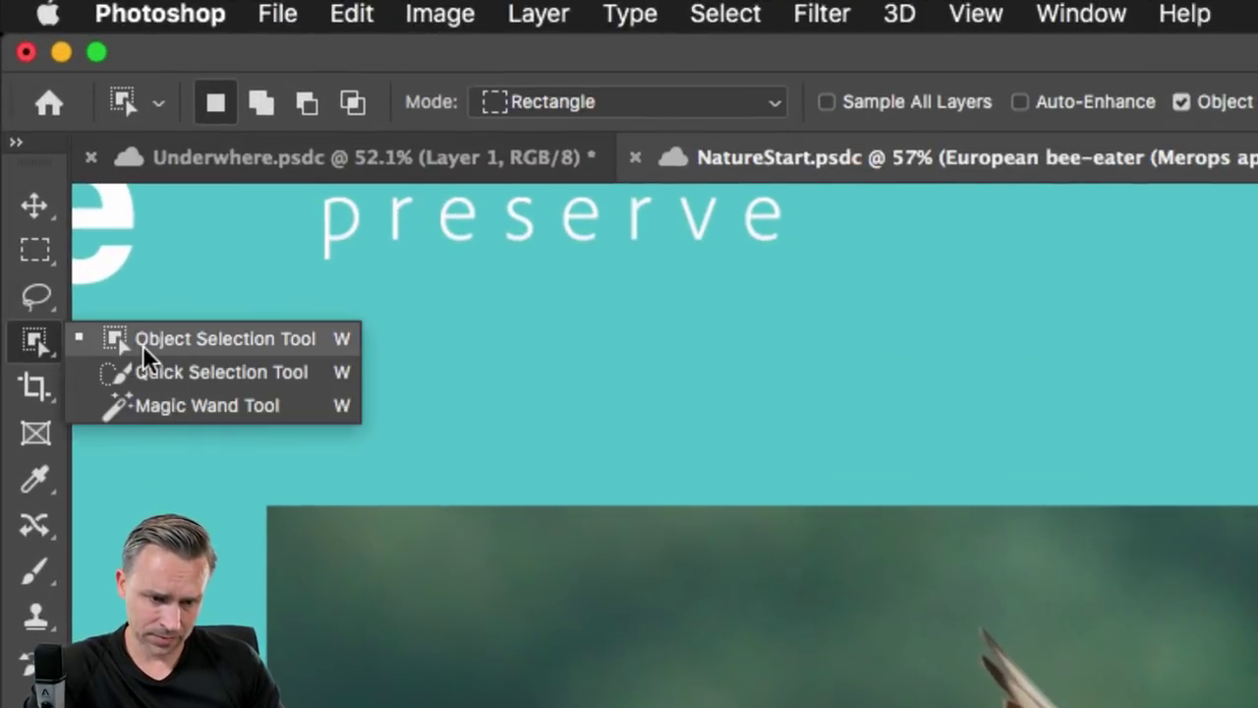
pyautogui.click(88, 338)
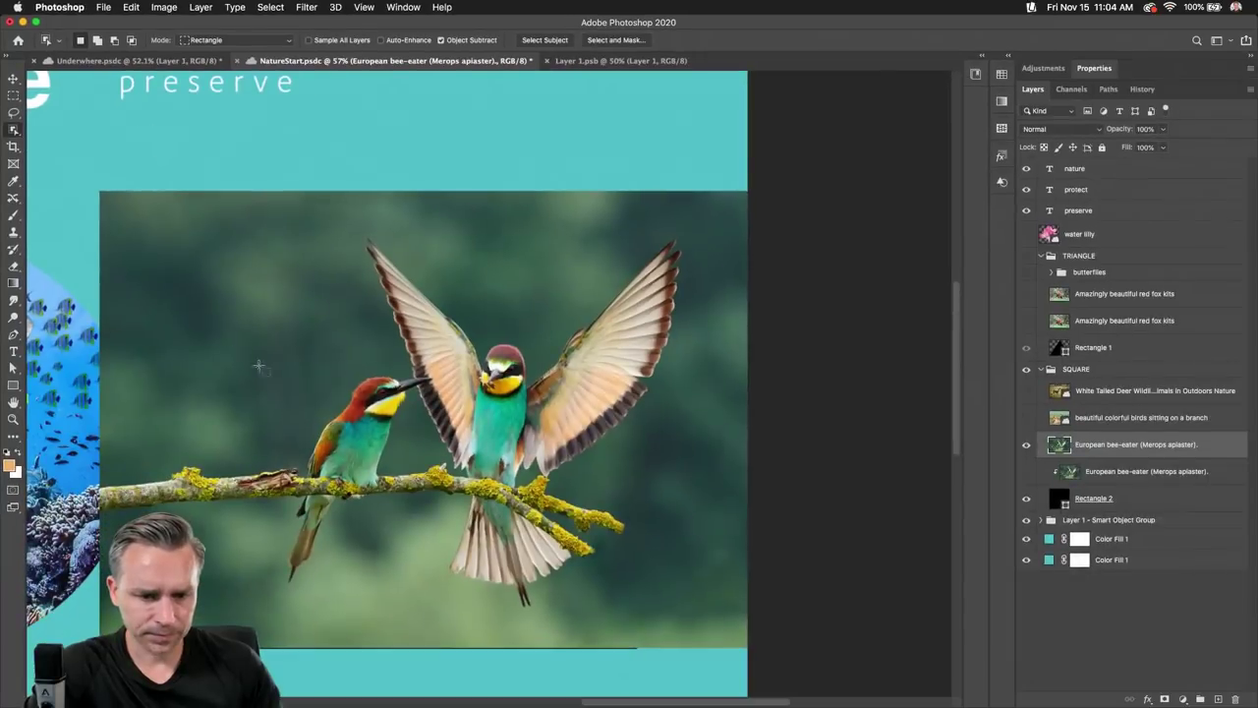
pyautogui.moveTo(461, 595); pyautogui.dragTo(771, 707)
pyautogui.moveTo(474, 558); pyautogui.dragTo(431, 538)
pyautogui.moveTo(352, 226); pyautogui.dragTo(455, 331)
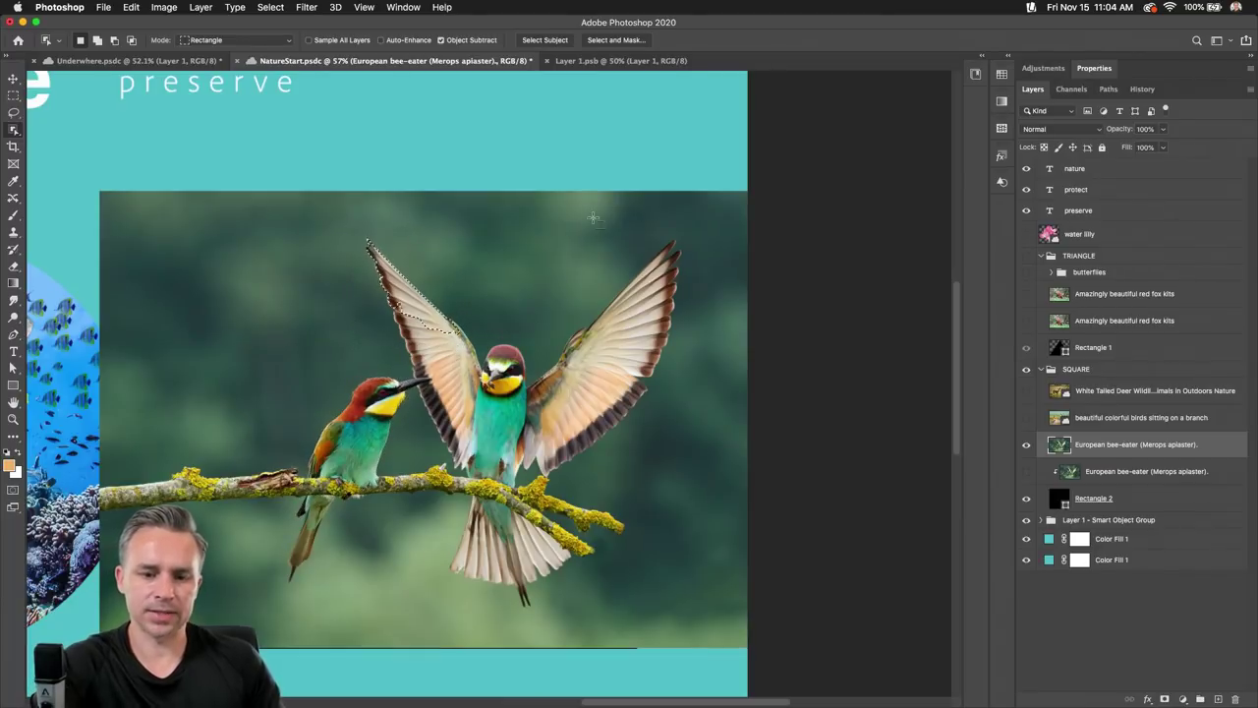
pyautogui.moveTo(565, 230); pyautogui.dragTo(697, 464)
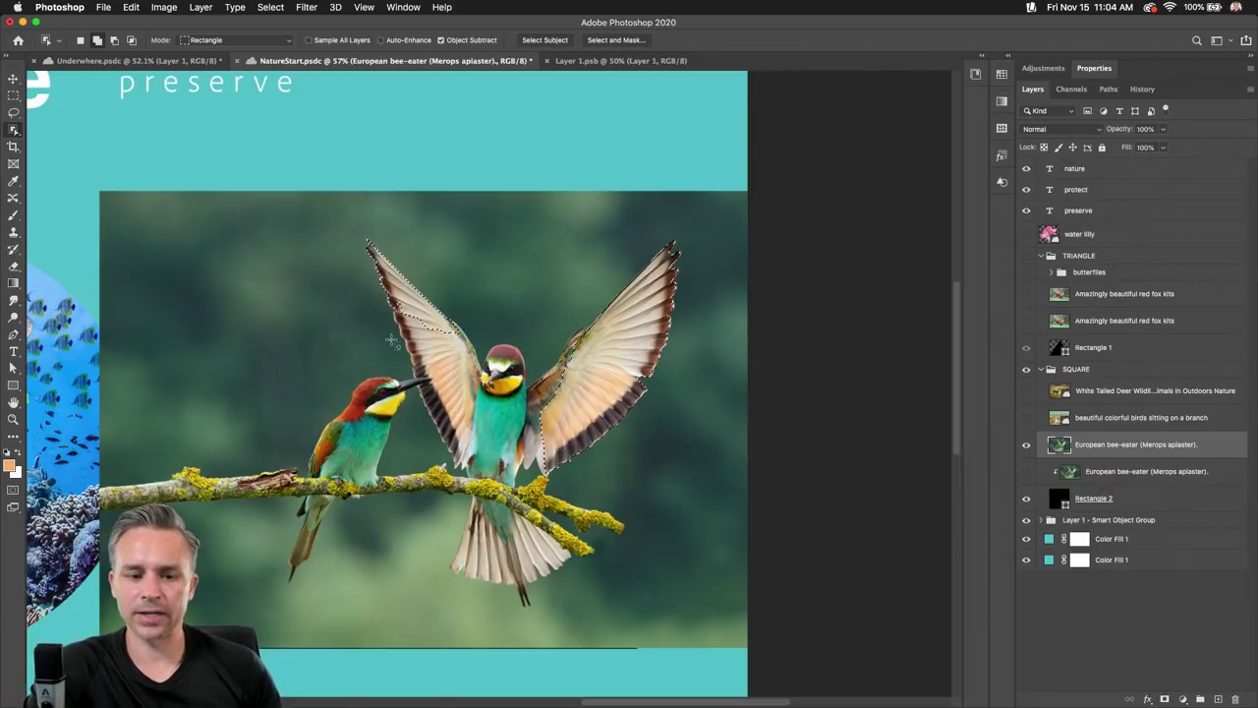
pyautogui.moveTo(374, 285); pyautogui.dragTo(480, 358)
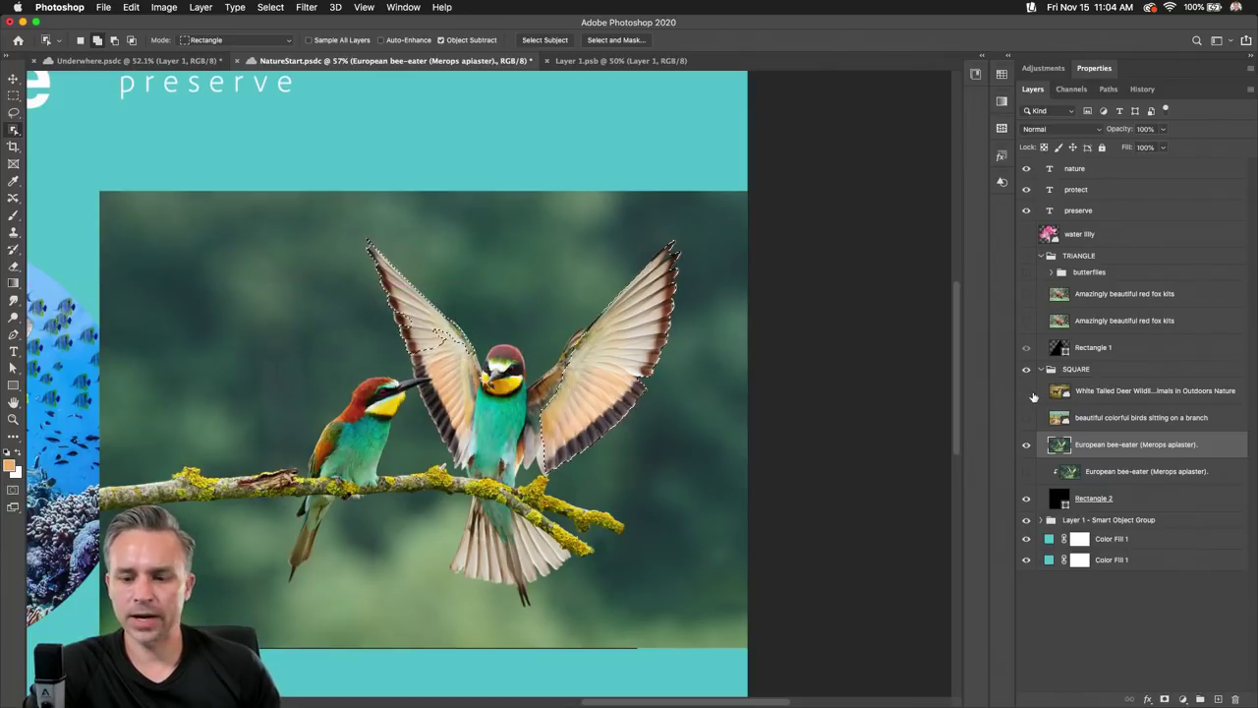
pyautogui.click(1165, 699)
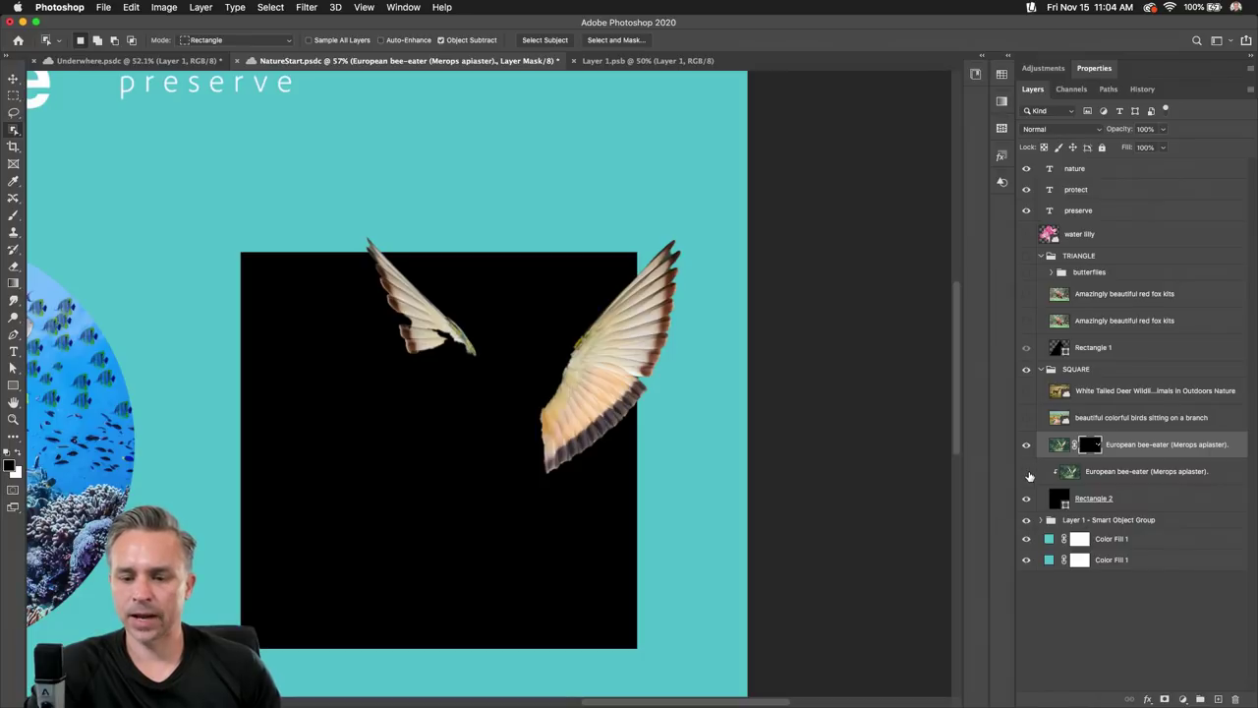
pyautogui.click(1026, 472)
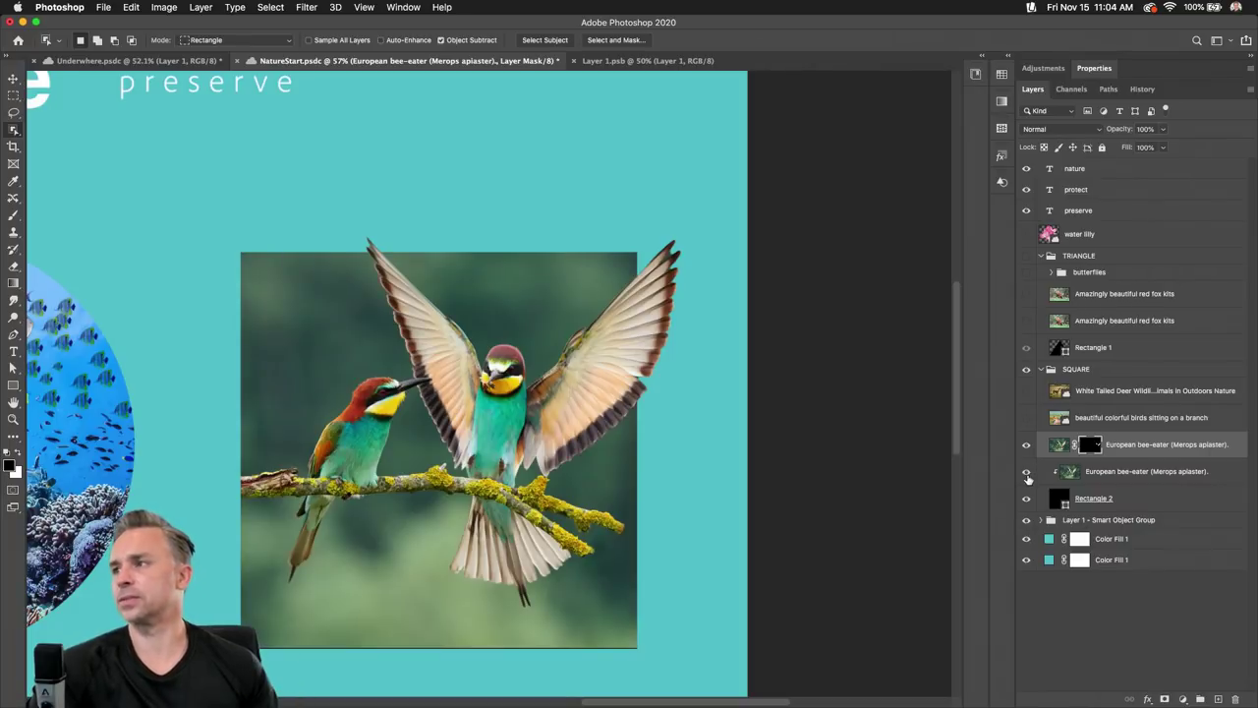
# Step: Move both European bee-eater layers together slightly down and to the right relative to the square
pyautogui.click(1108, 472)
pyautogui.click(12, 79)
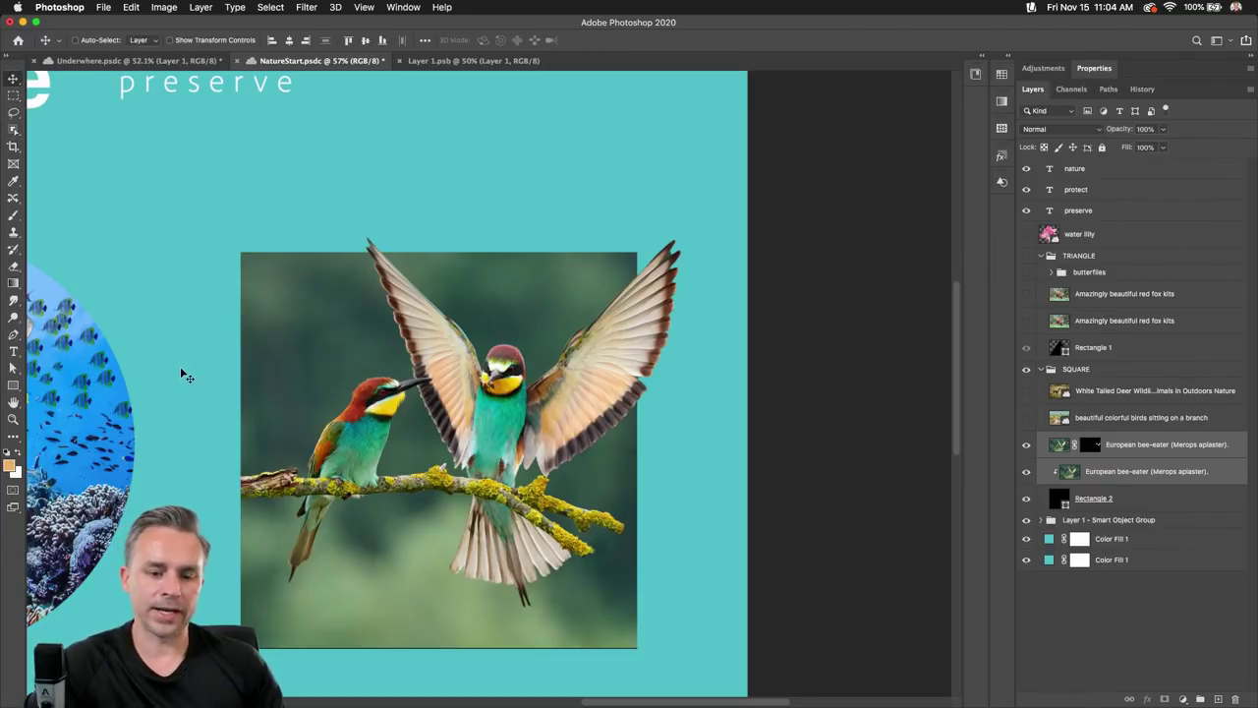
pyautogui.scroll(-3, 182, 371)
pyautogui.hscroll(-5, 264, 340)
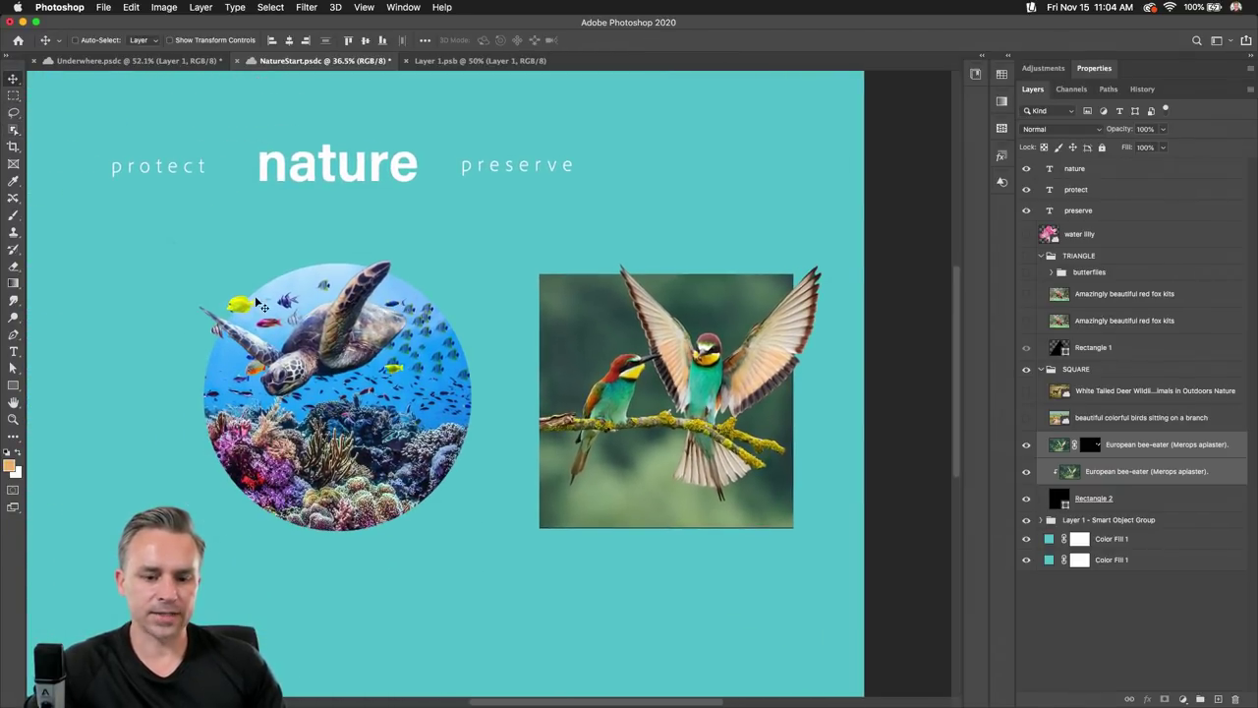
pyautogui.moveTo(666, 415)
pyautogui.mouseDown()
pyautogui.moveTo(683, 403)
pyautogui.moveTo(670, 415)
pyautogui.moveTo(678, 429)
pyautogui.mouseUp()
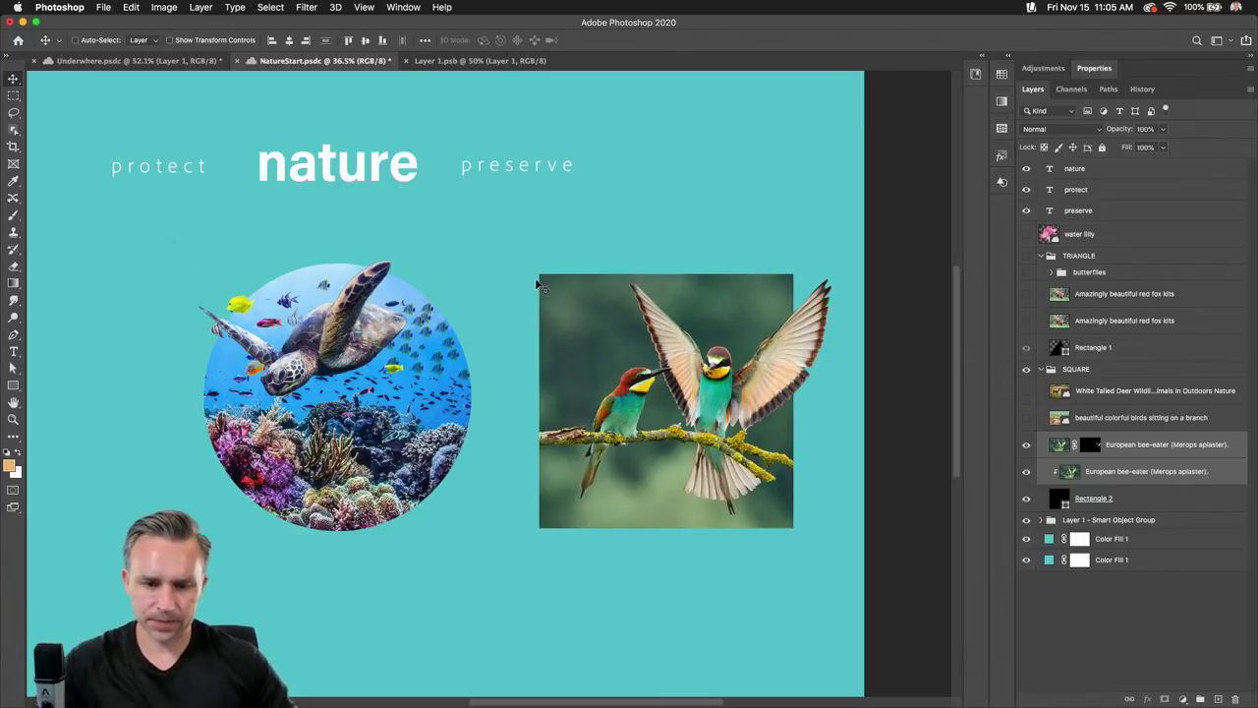
# Step: Show the TRIANGLE group and select its lower Amazingly beautiful red fox kits layer, making it visible above Rectangle 1
pyautogui.moveTo(116, 369); pyautogui.dragTo(353, 372)
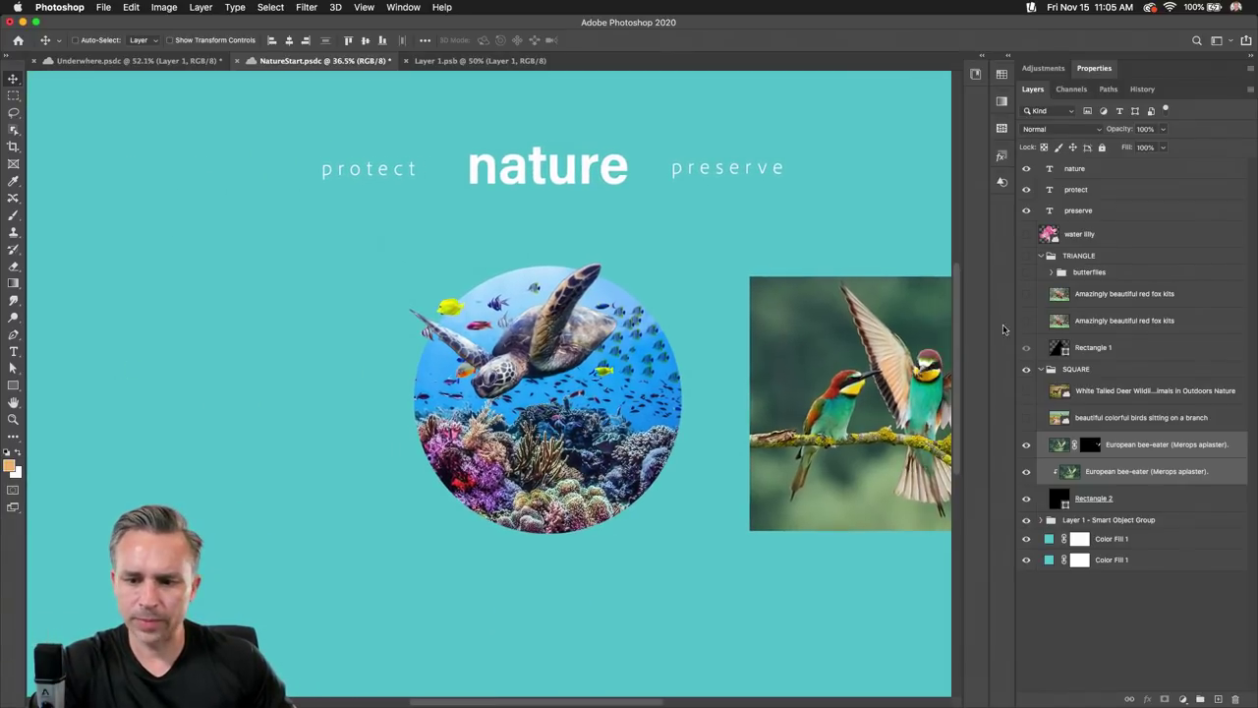
pyautogui.click(1027, 256)
pyautogui.click(1089, 349)
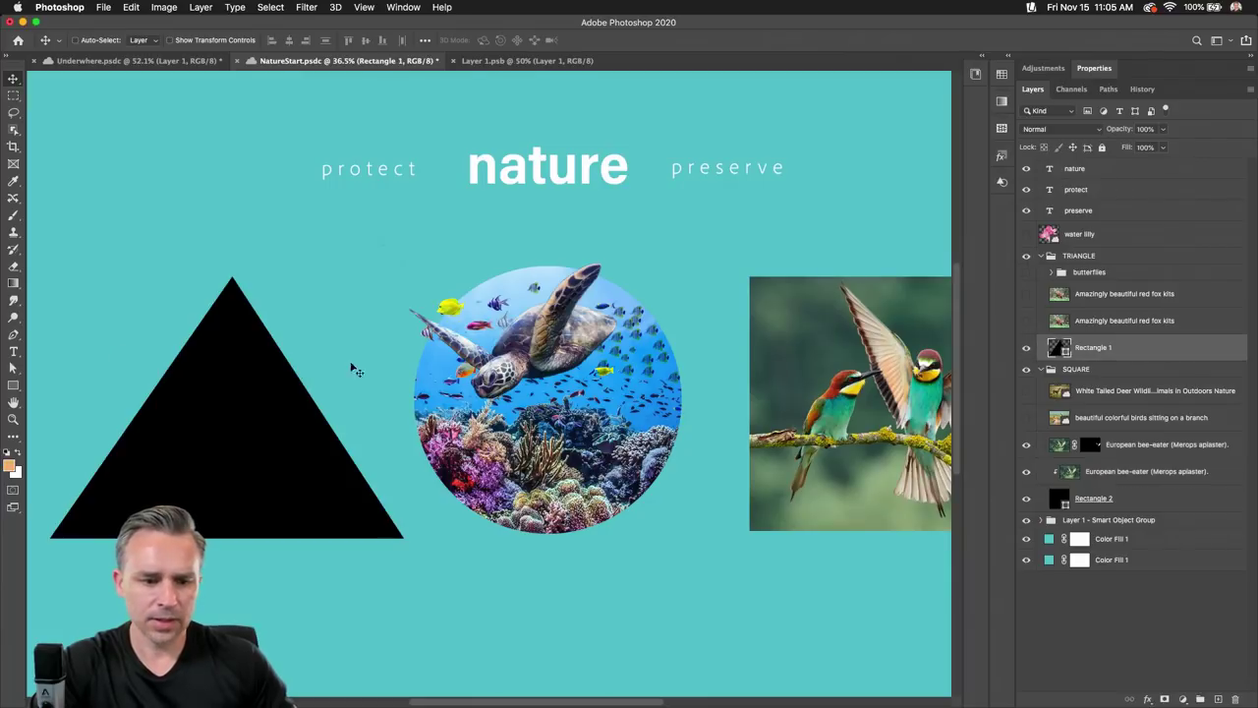
pyautogui.click(1026, 320)
pyautogui.click(1120, 321)
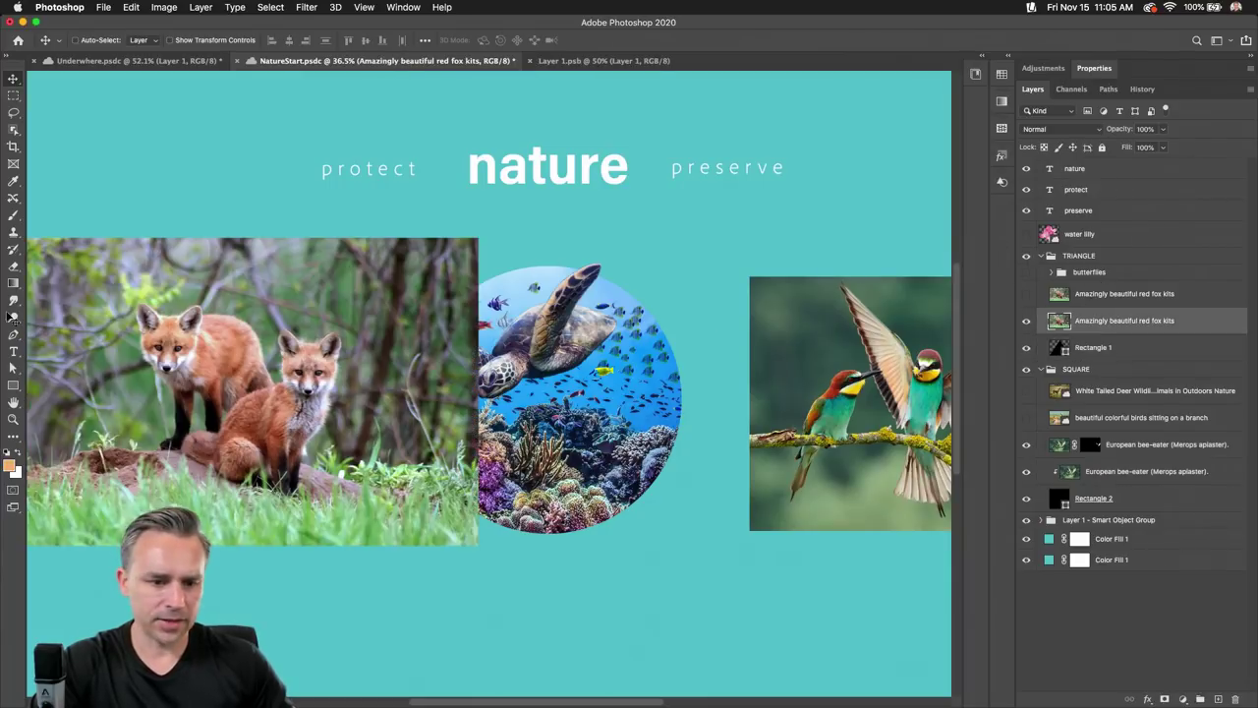
pyautogui.hscroll(-5, 324, 280)
pyautogui.scroll(5, 322, 279)
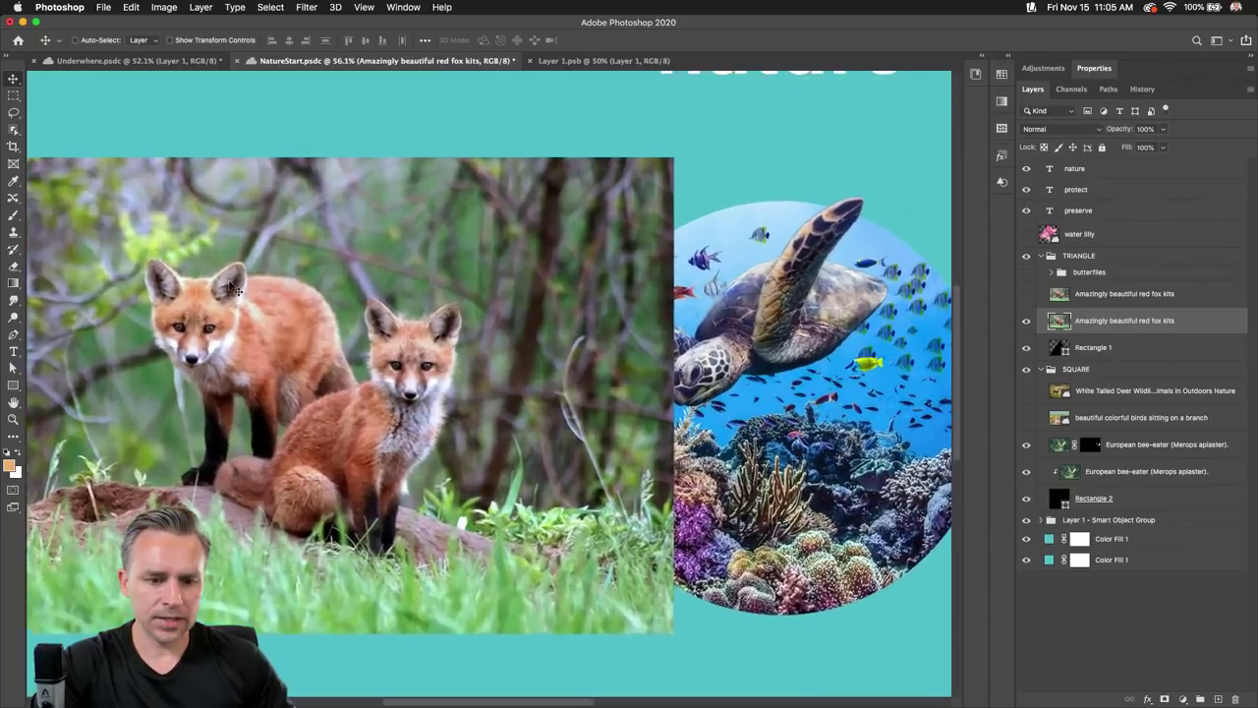
pyautogui.scroll(3, 406, 265)
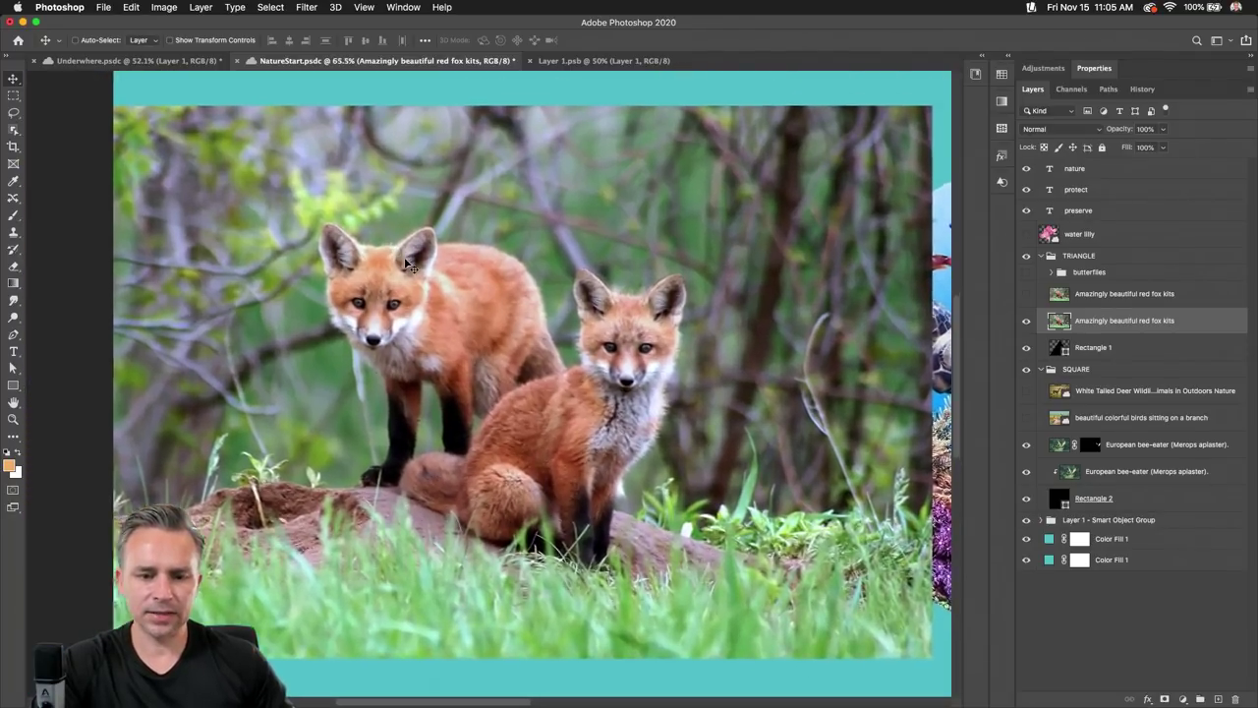
pyautogui.keyDown('alt'); pyautogui.click(1087, 334); pyautogui.keyUp('alt')
pyautogui.keyDown('alt'); pyautogui.click(1089, 335); pyautogui.keyUp('alt')
pyautogui.keyDown('alt'); pyautogui.click(1089, 331); pyautogui.keyUp('alt')
pyautogui.keyDown('alt'); pyautogui.click(1089, 330); pyautogui.keyUp('alt')
pyautogui.click(1027, 322)
pyautogui.click(1027, 322)
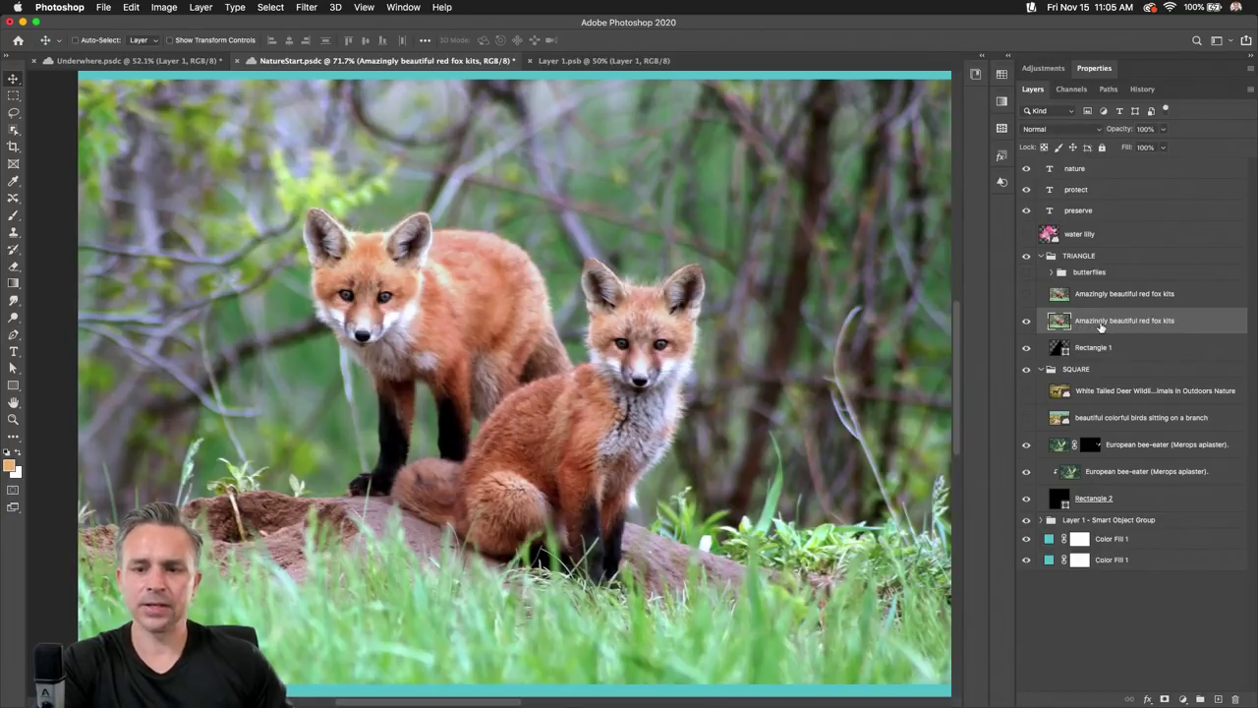
# Step: Remove the background from the lower red fox kits layer using the Remove Background quick action
pyautogui.click(1093, 69)
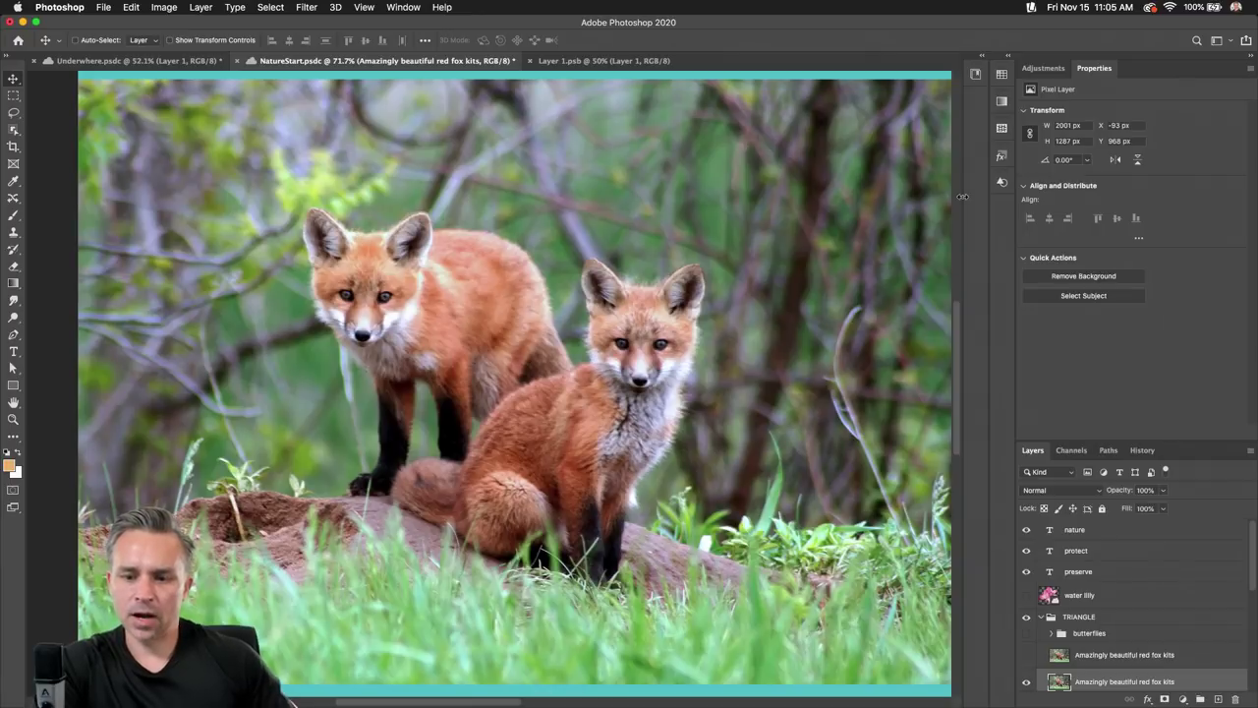
pyautogui.scroll(-5, 1127, 584)
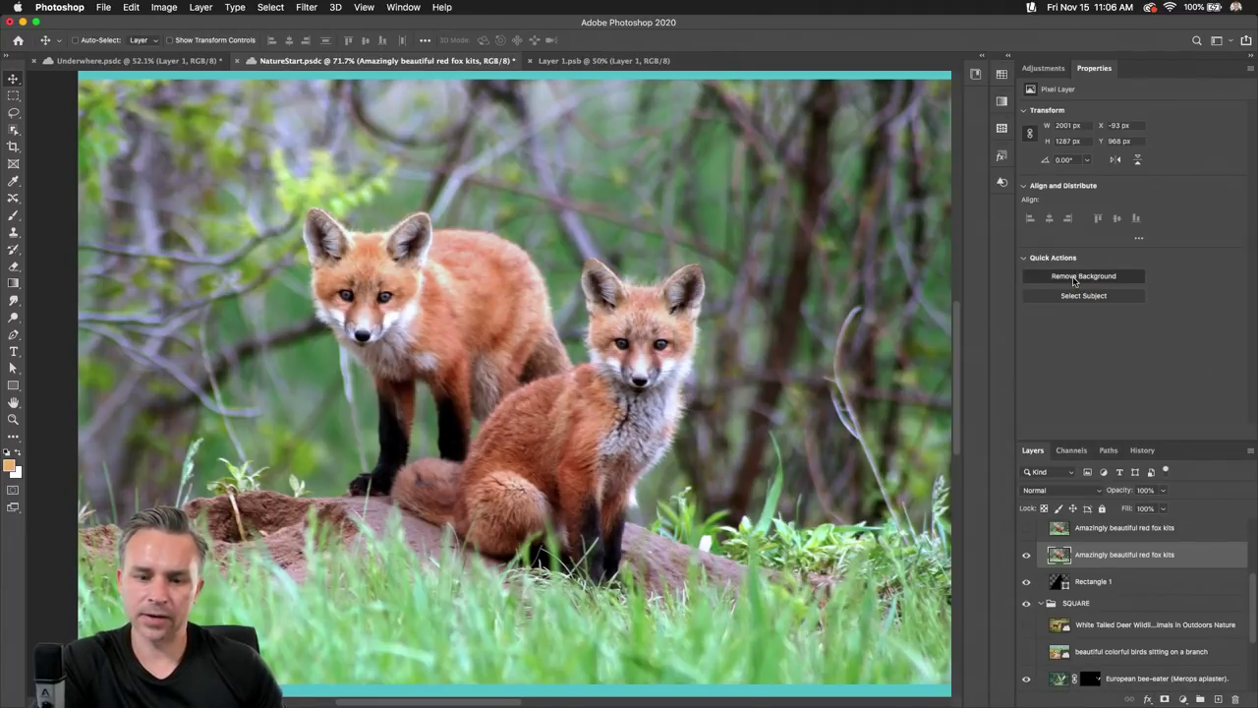
pyautogui.click(1073, 279)
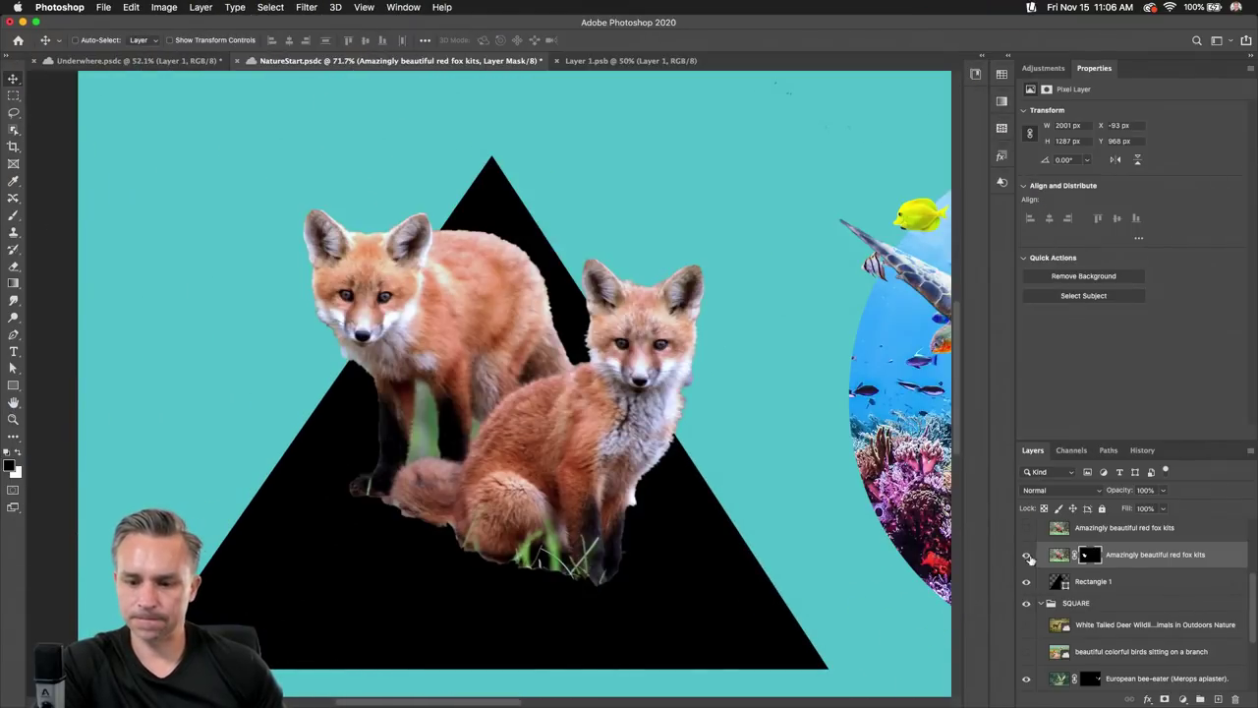
# Step: Place the unmasked fox kits layer beneath the masked one, clipped to the triangle's Rectangle 1 and visible
pyautogui.moveTo(1100, 528); pyautogui.dragTo(1113, 576)
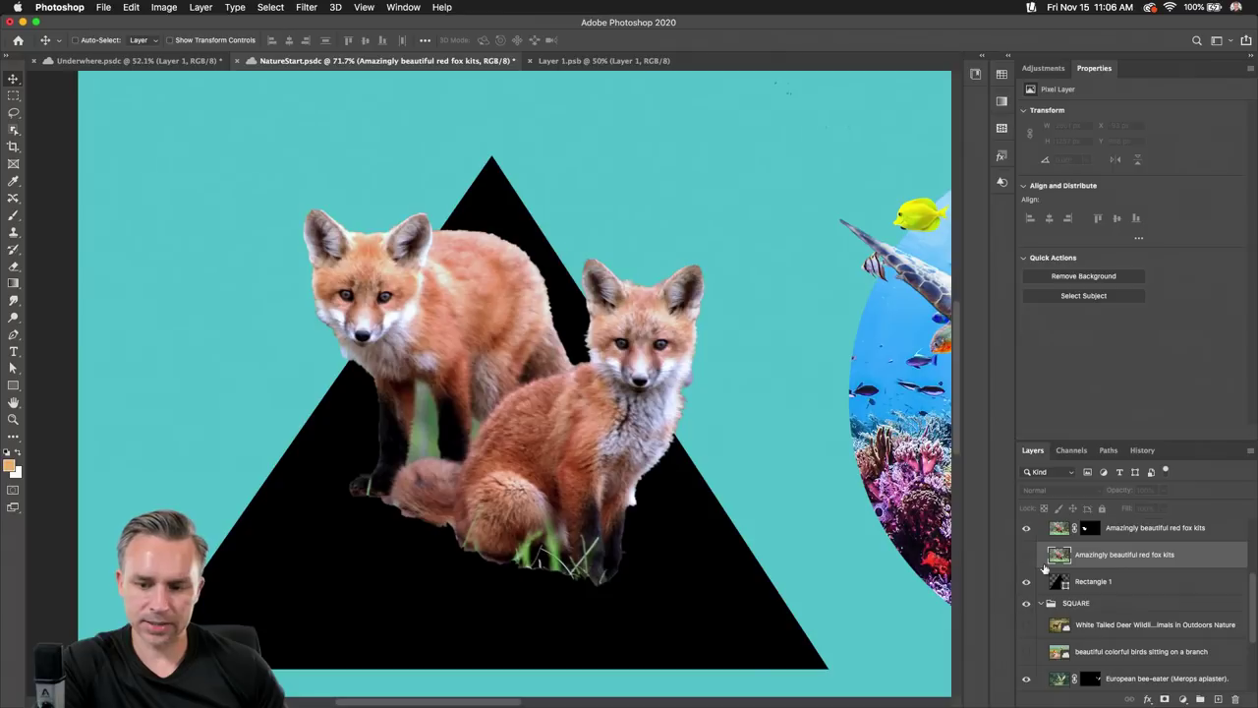
pyautogui.keyDown('alt'); pyautogui.click(1092, 566); pyautogui.keyUp('alt')
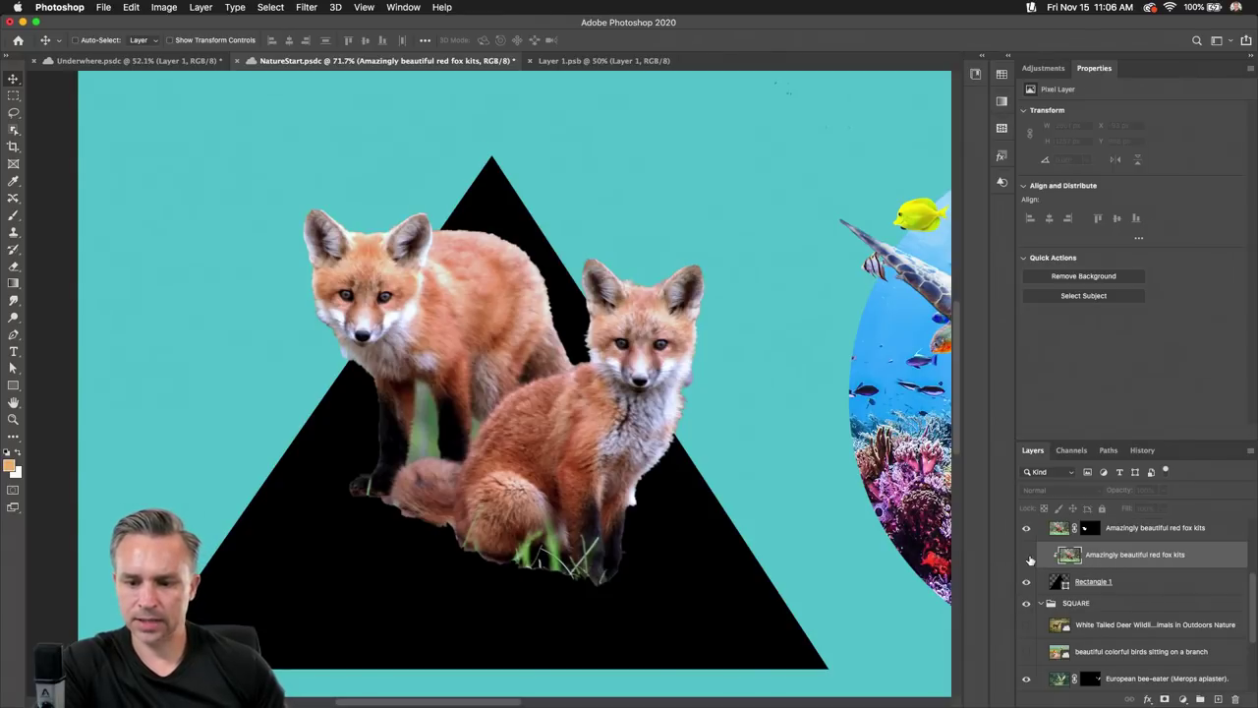
pyautogui.click(1026, 555)
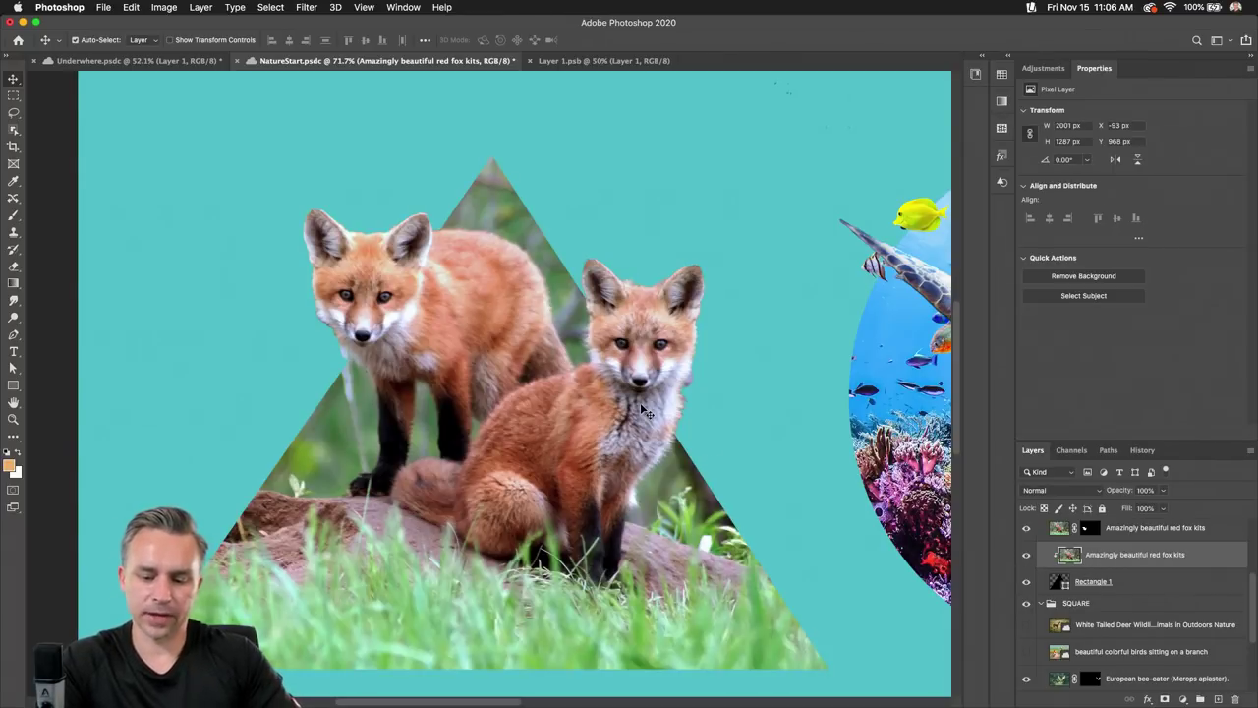
# Step: Examine the whole composition and inspect the foxes, turtle, bee-eaters and headline text up close
pyautogui.press('super+0')
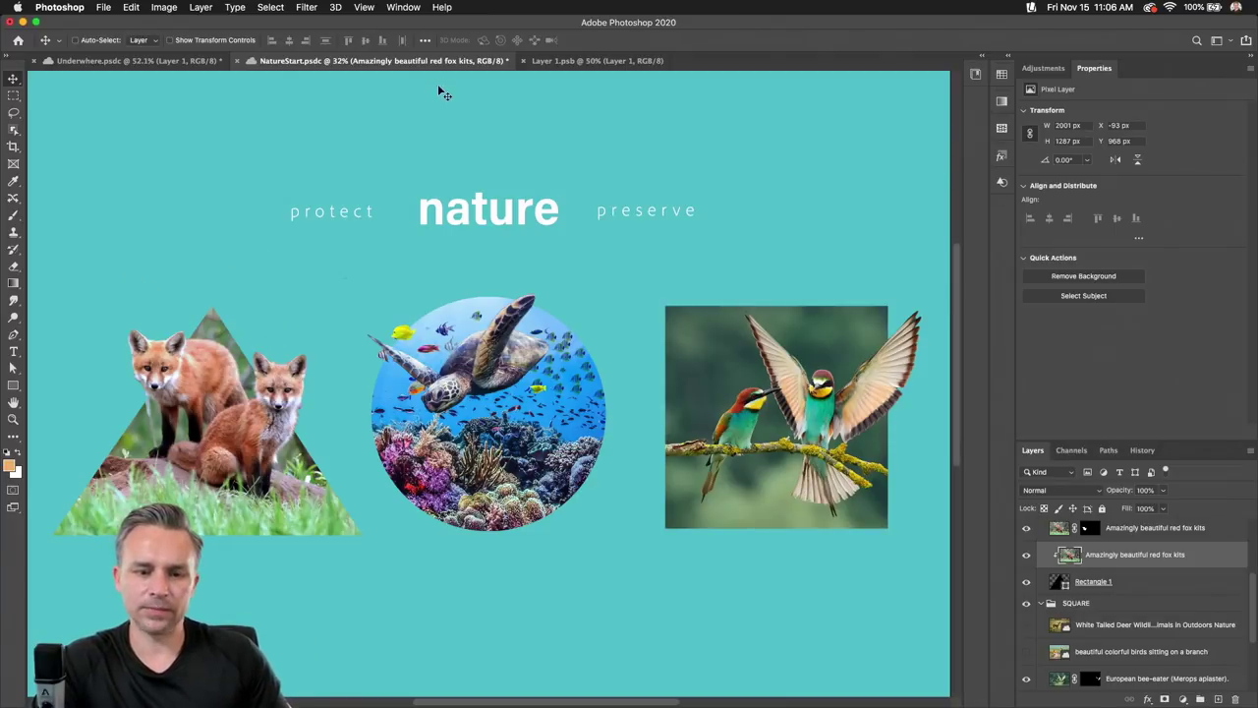
pyautogui.press('super+plus')
pyautogui.scroll(-1, 382, 216)
pyautogui.scroll(3, 385, 364)
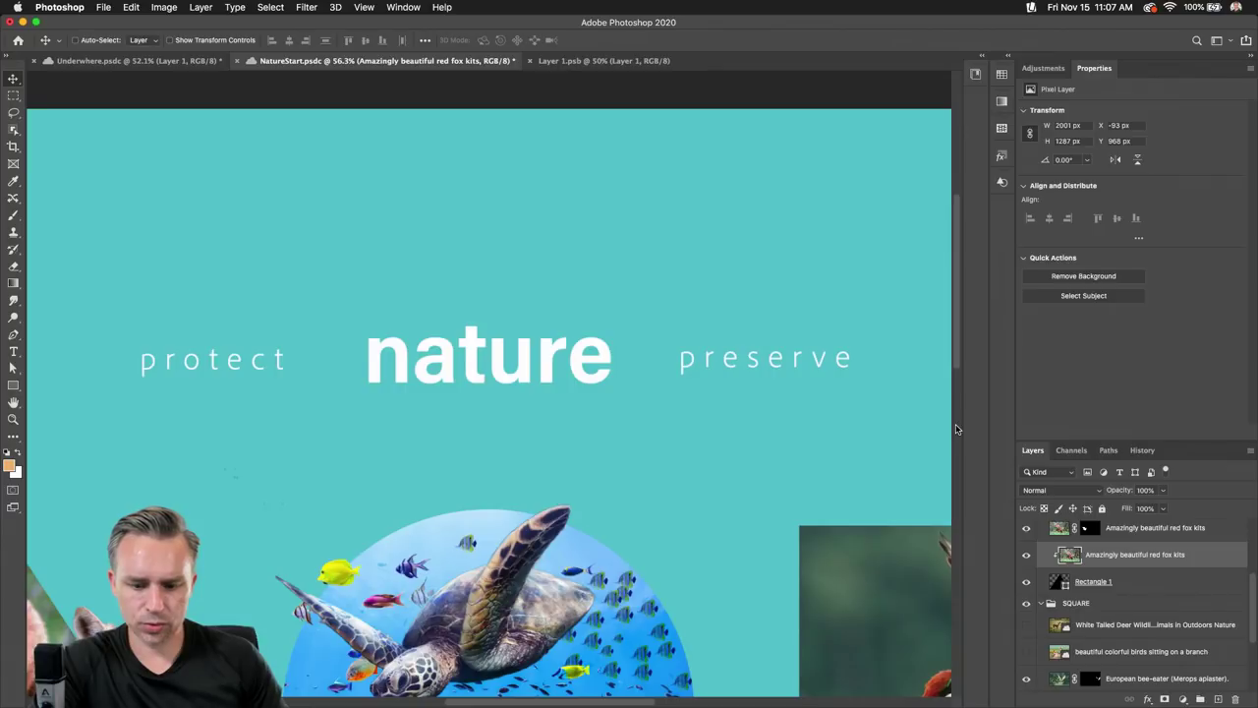
pyautogui.scroll(-3, 955, 428)
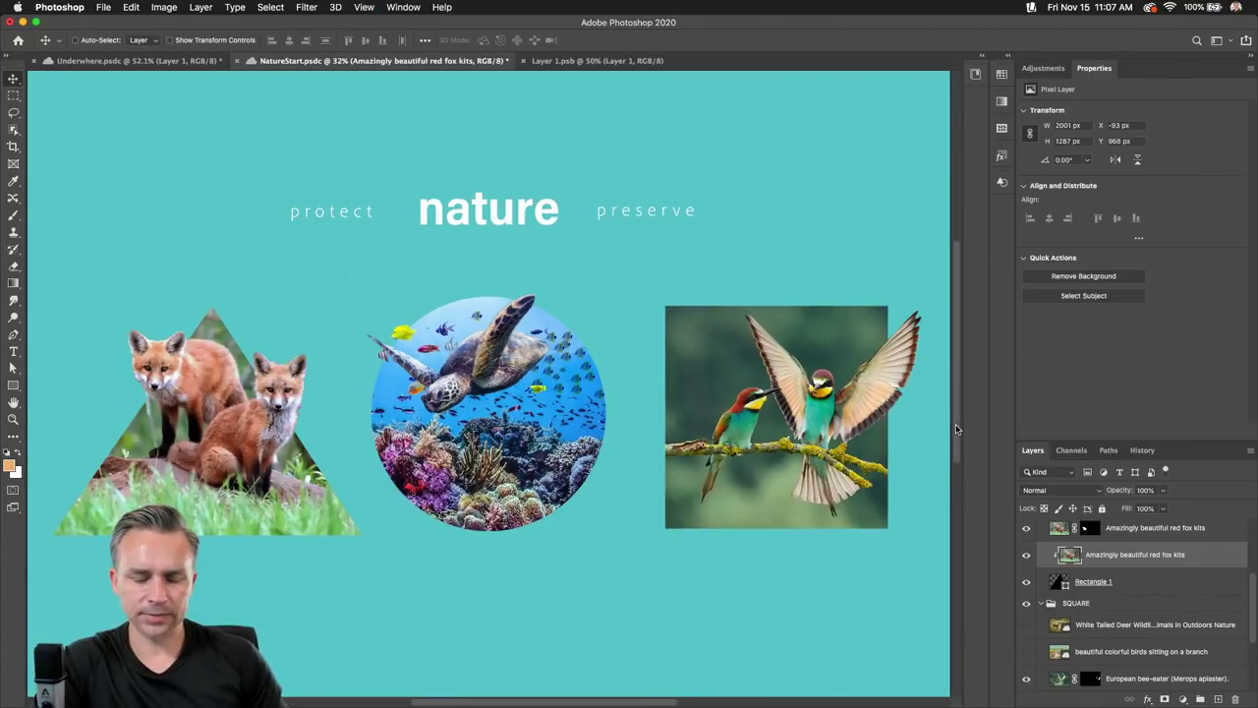
pyautogui.scroll(3, 463, 168)
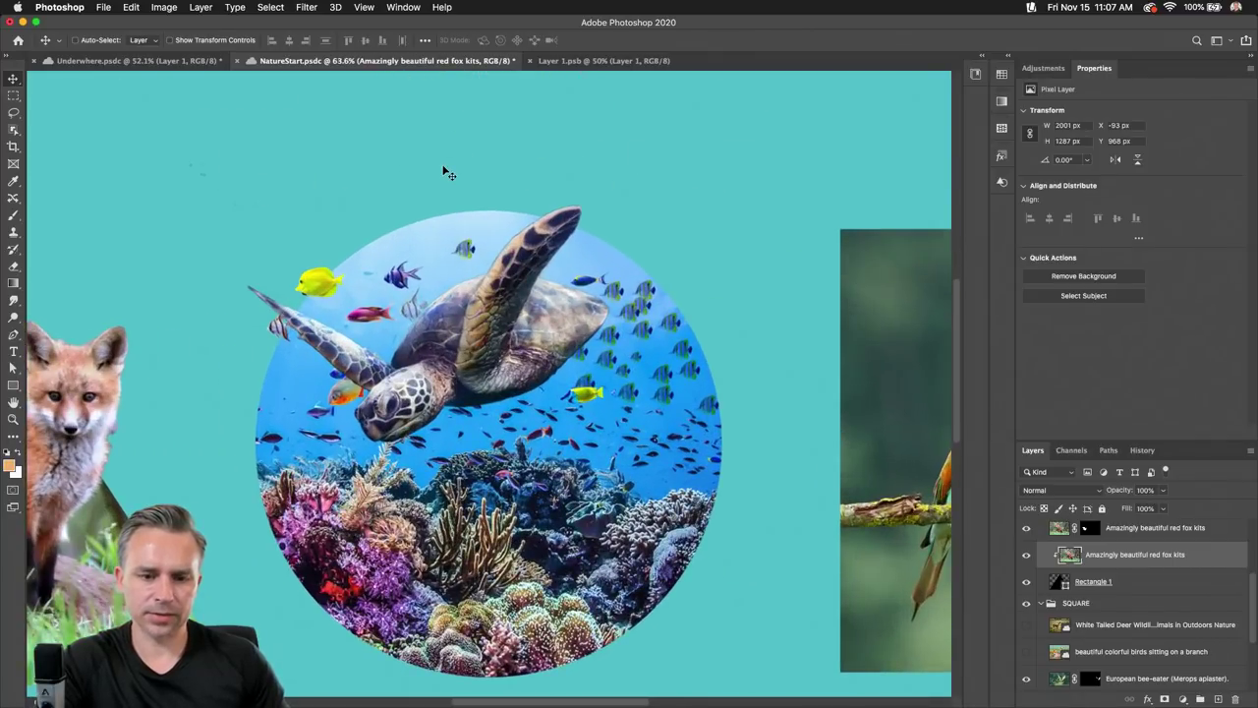
pyautogui.scroll(-3, 442, 173)
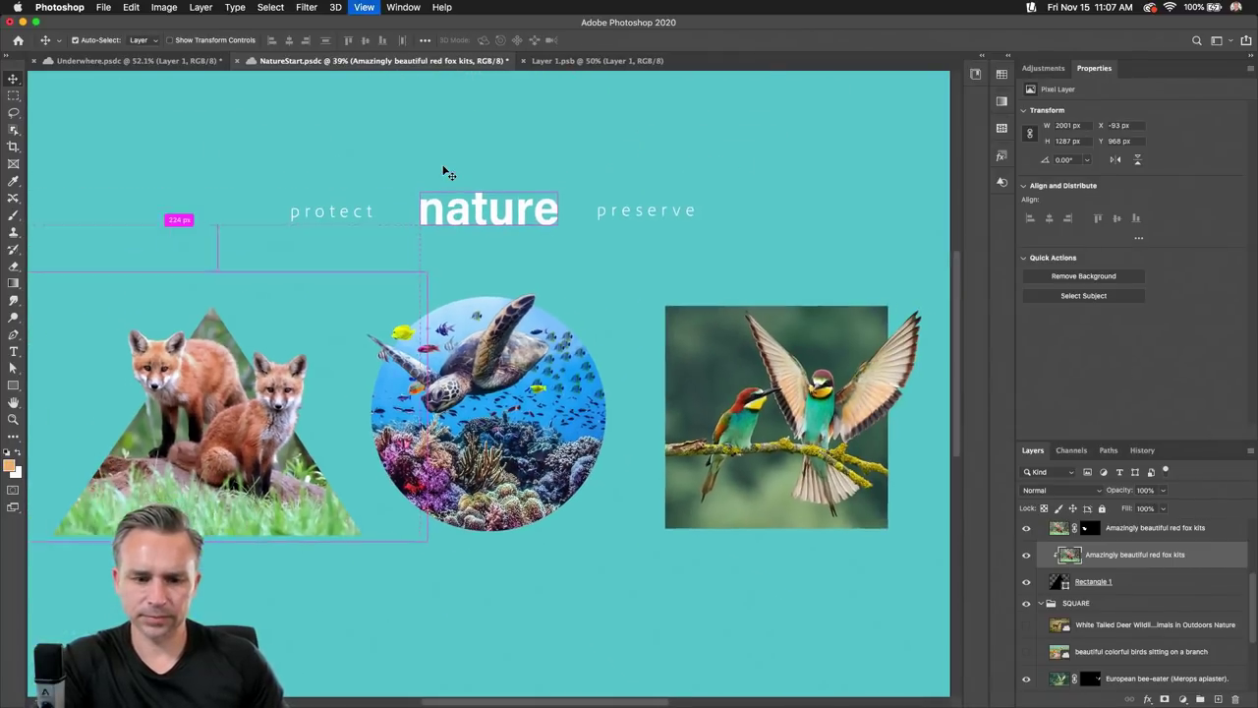
pyautogui.scroll(5, 421, 148)
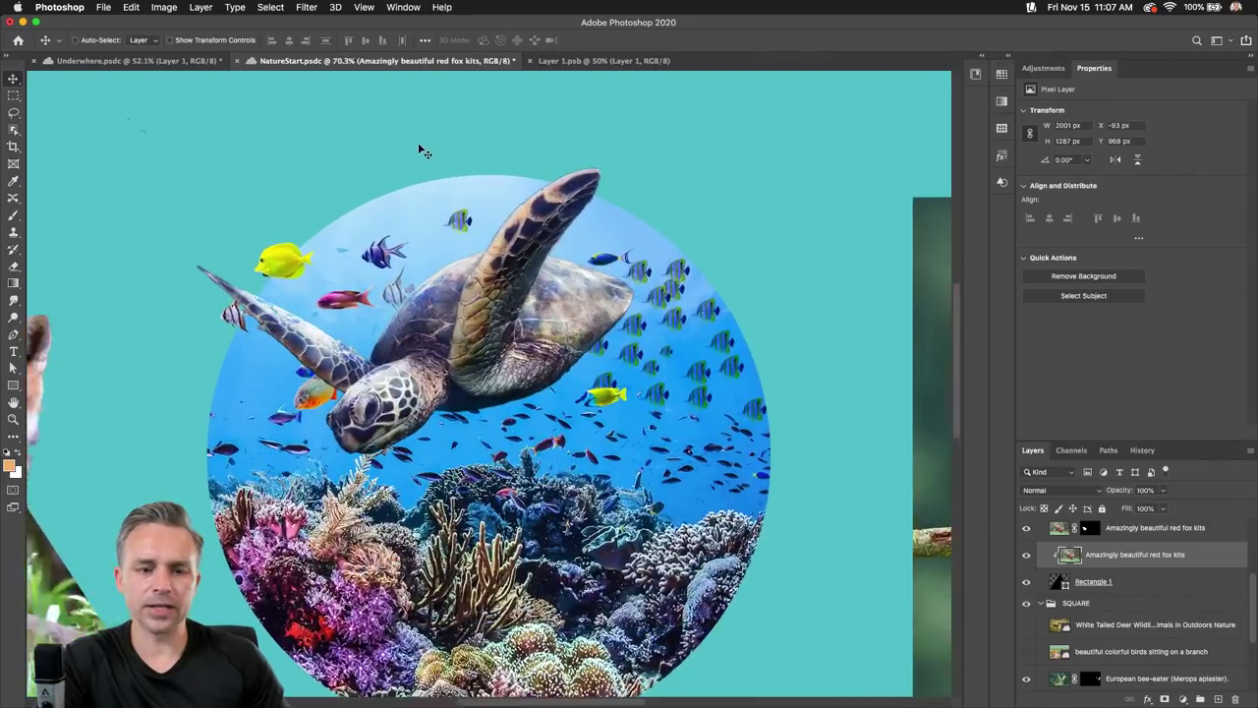
pyautogui.scroll(5, 396, 481)
pyautogui.press('super')
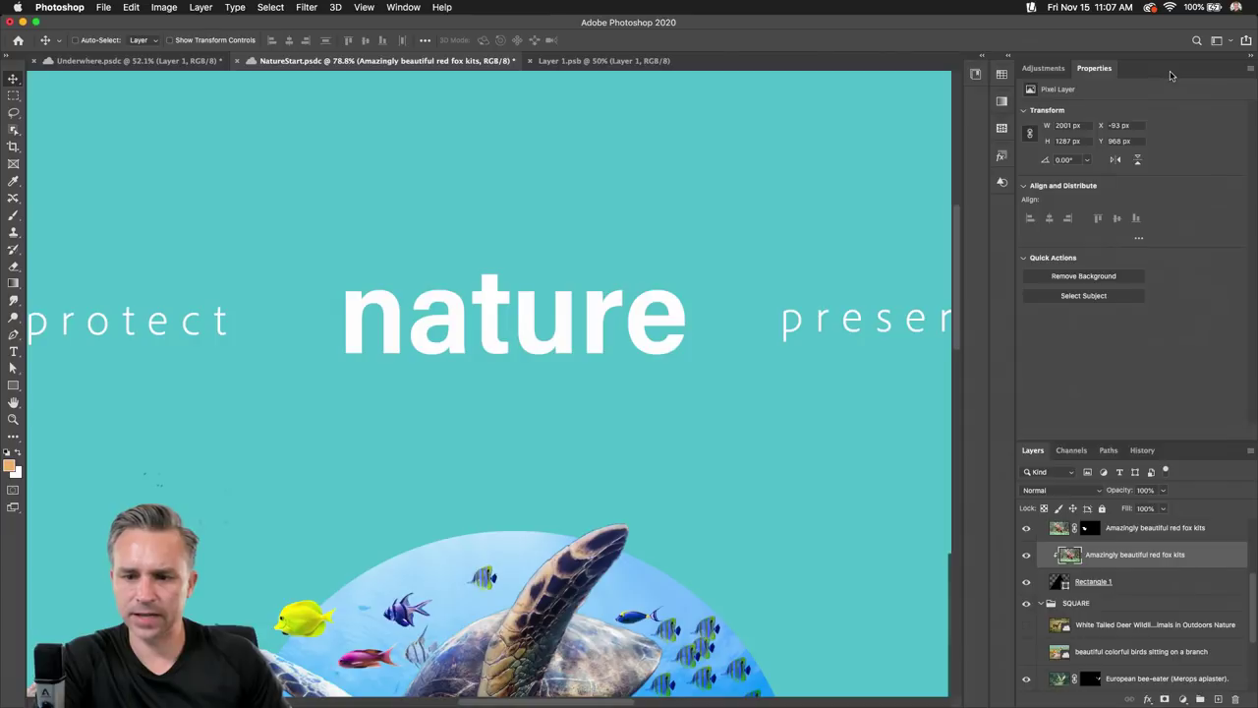
# Step: Set the nature, protect and preserve text layers to All Caps
pyautogui.doubleClick(1169, 74)
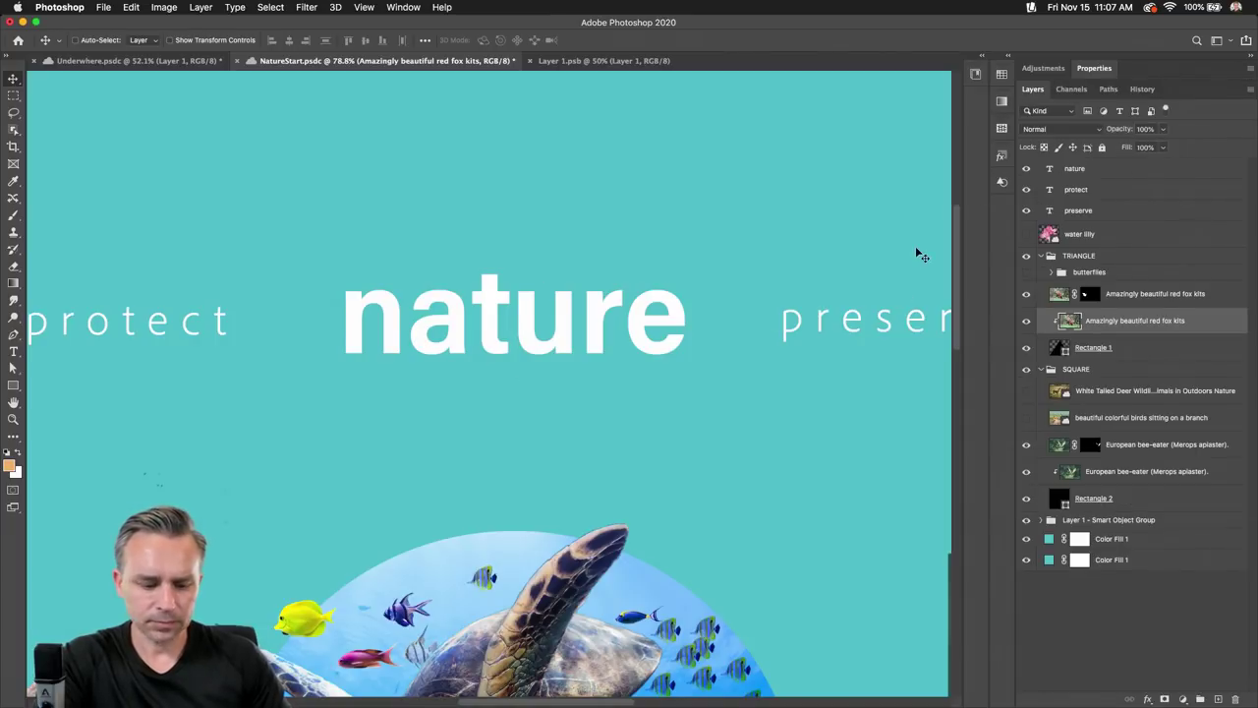
pyautogui.click(1086, 171)
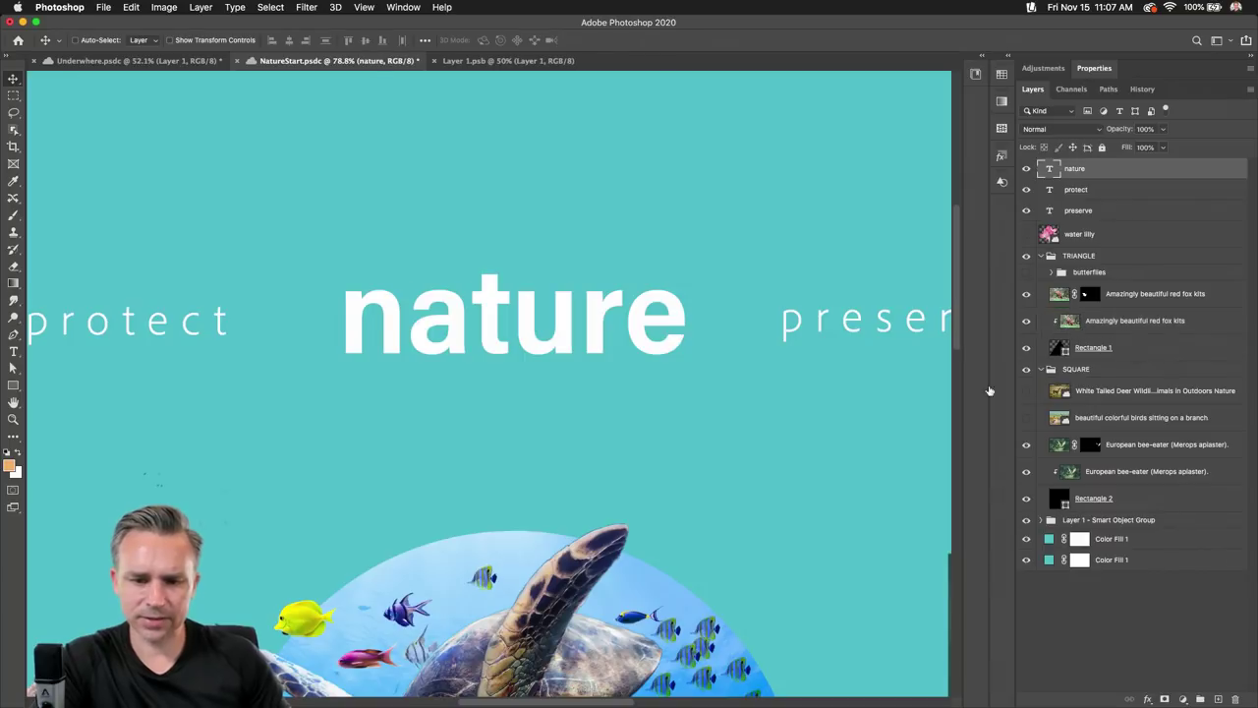
pyautogui.click(14, 95)
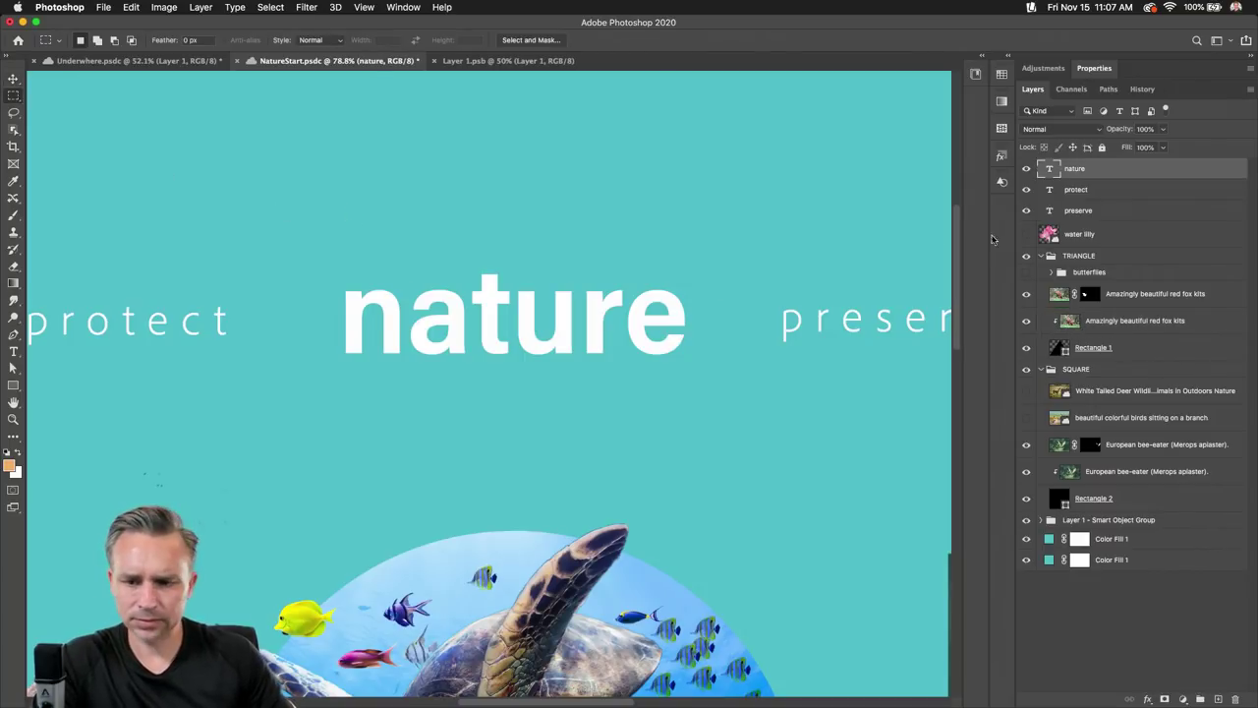
pyautogui.click(1094, 67)
pyautogui.moveTo(1189, 441); pyautogui.dragTo(1169, 566)
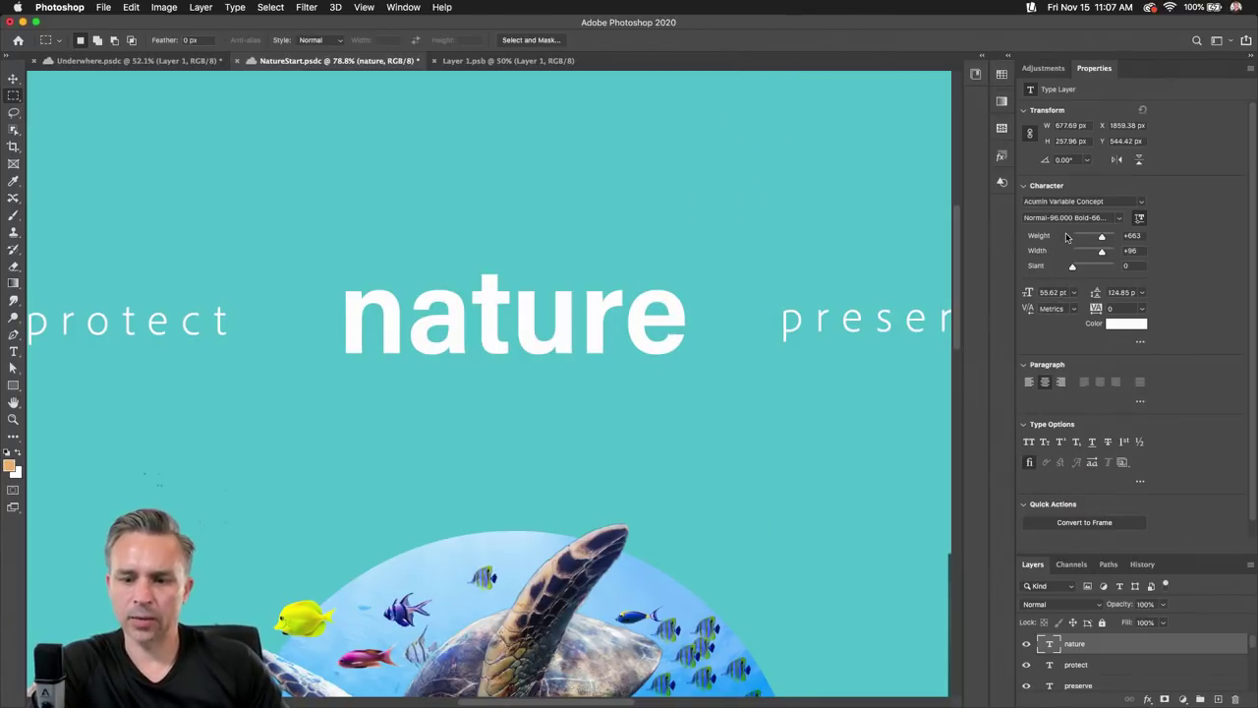
pyautogui.keyDown('shift'); pyautogui.click(1091, 685); pyautogui.keyUp('shift')
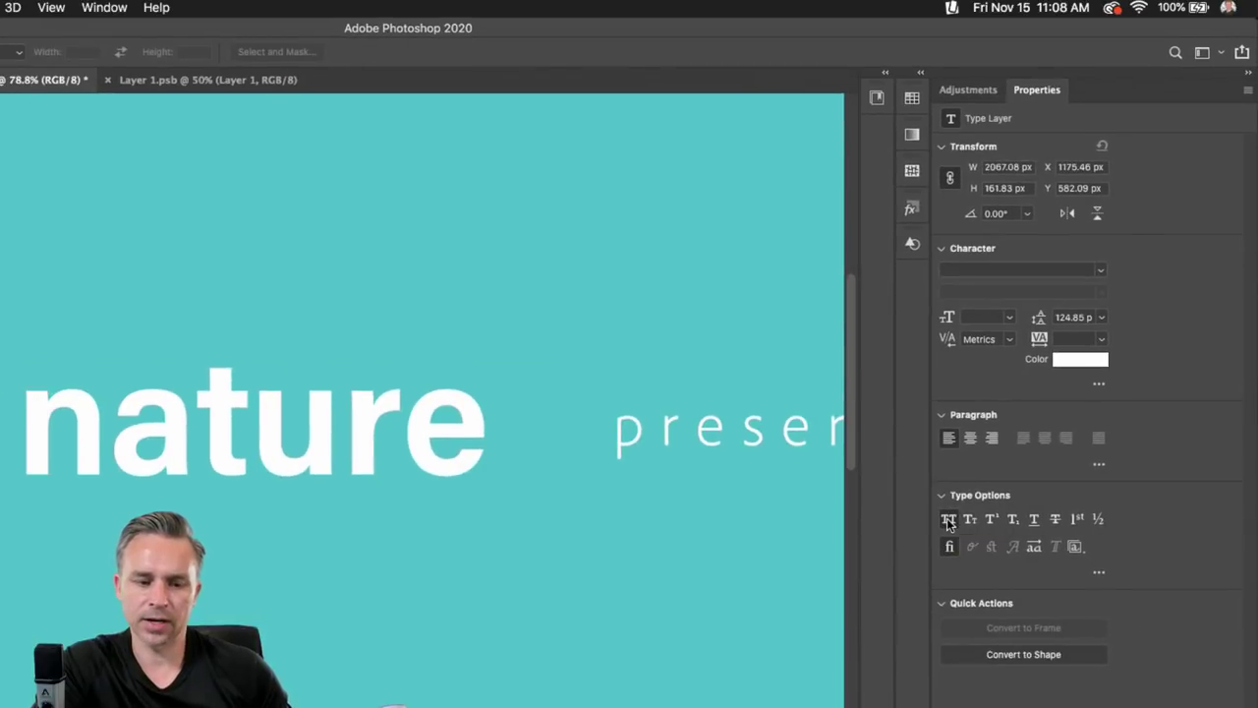
pyautogui.click(948, 521)
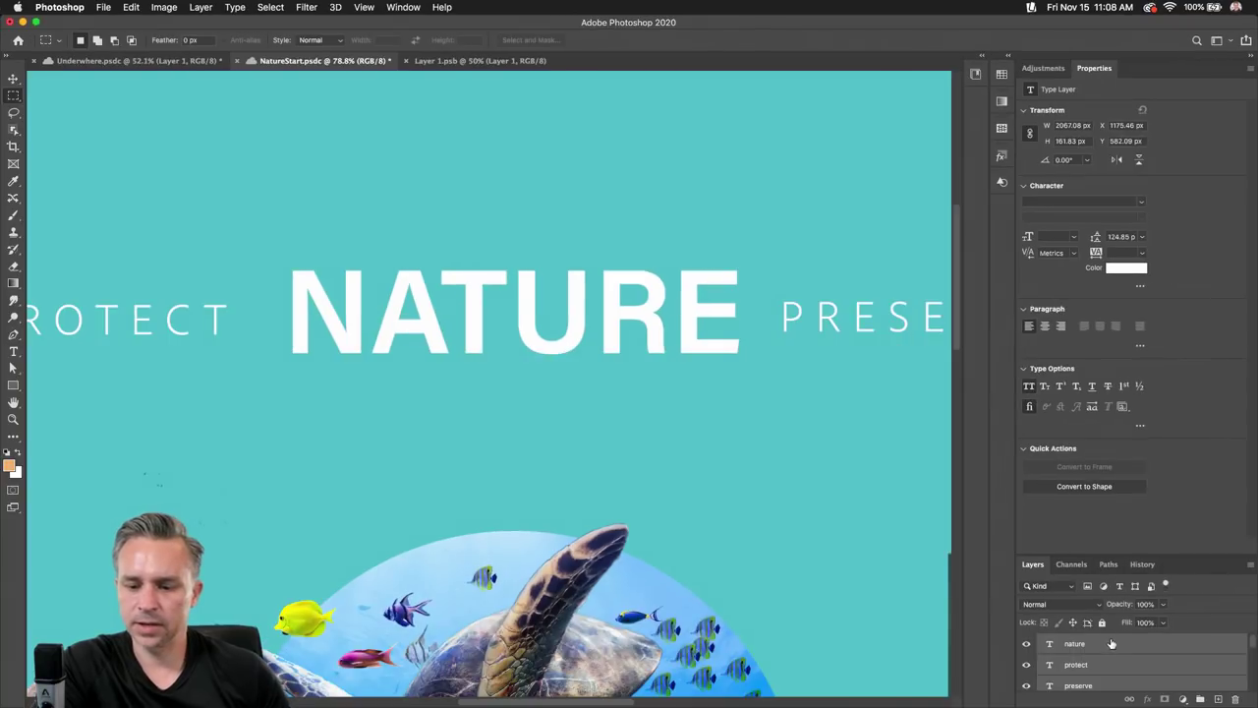
# Step: Set the NATURE text's variable font weight to 800 and width to 102, and shift it slightly left between the neighbouring words
pyautogui.click(1110, 643)
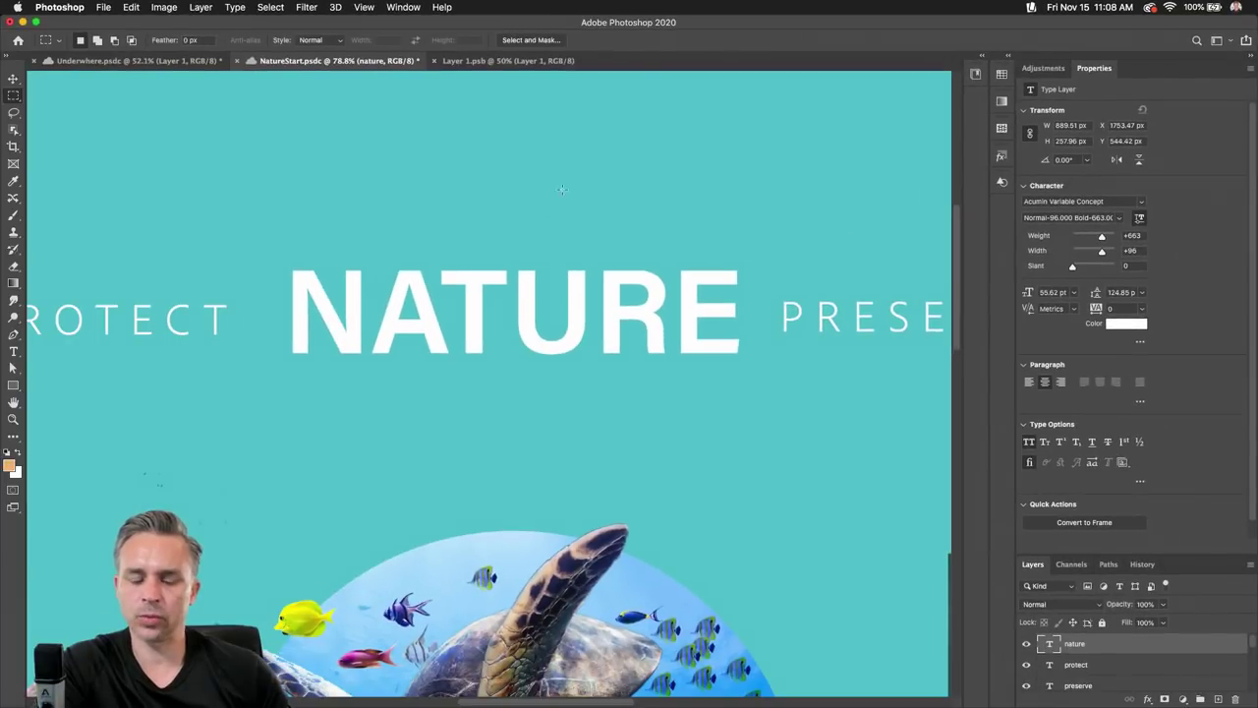
pyautogui.scroll(5, 611, 245)
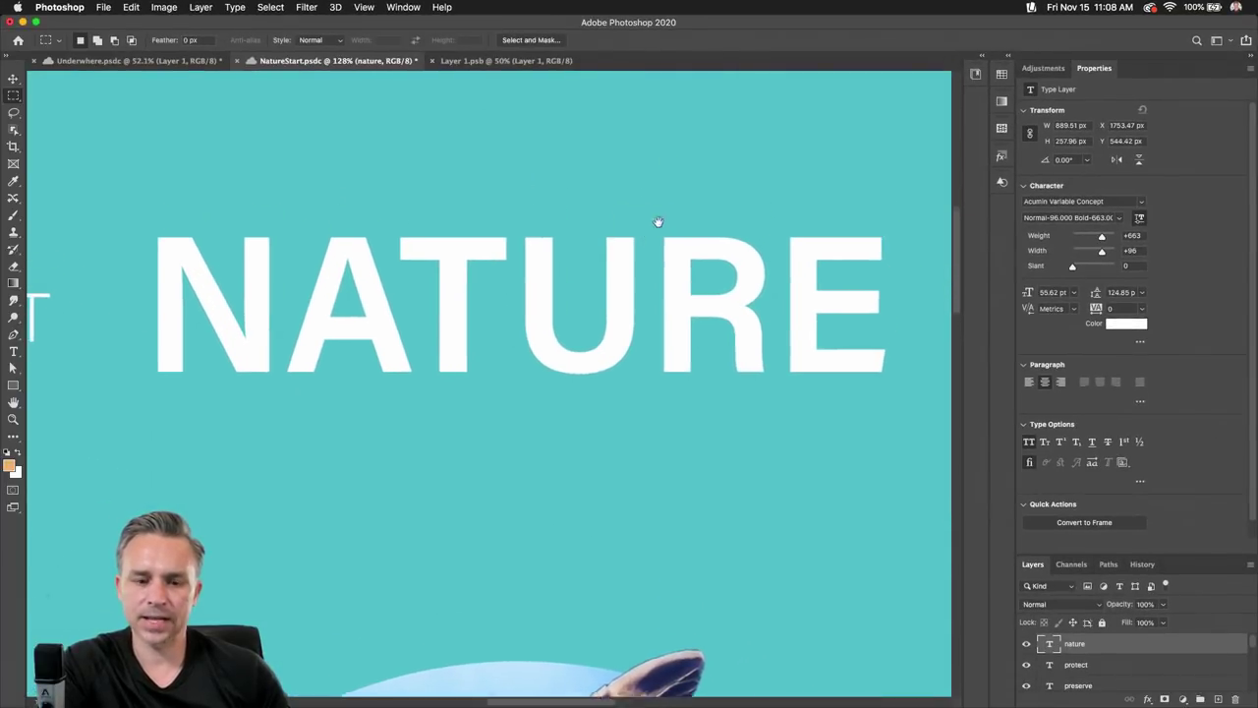
pyautogui.moveTo(610, 245); pyautogui.dragTo(649, 238)
pyautogui.scroll(-3, 649, 239)
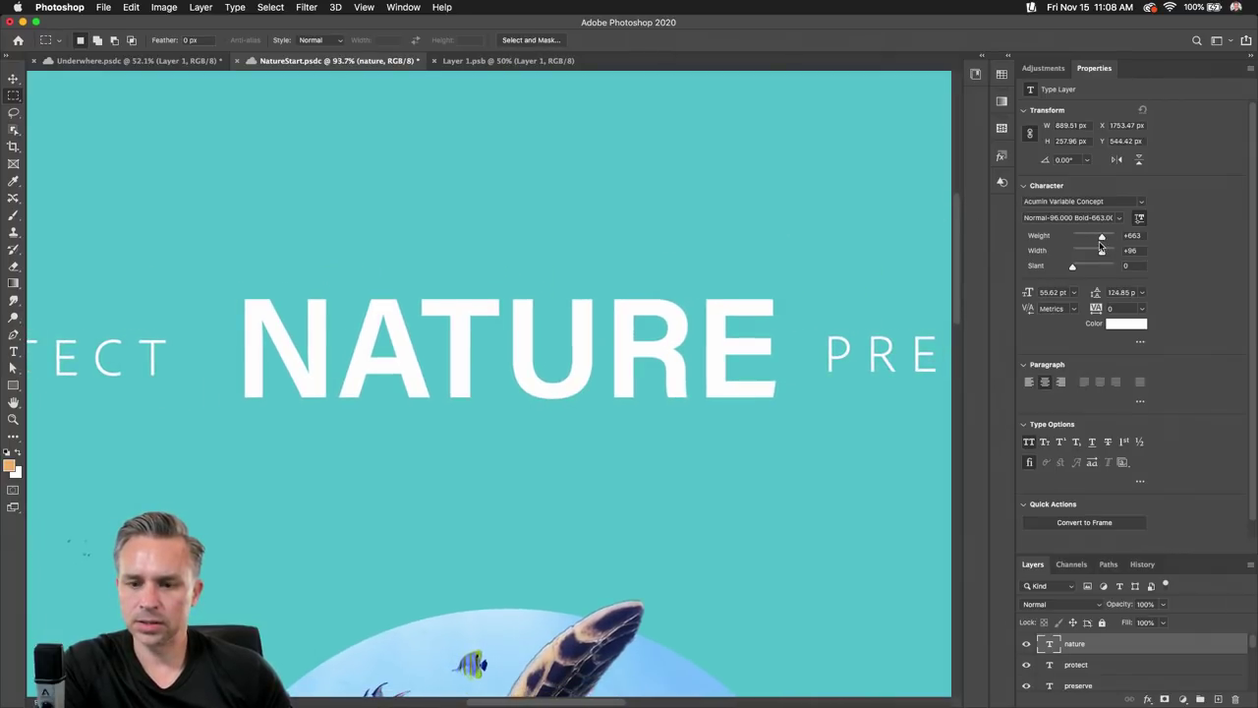
pyautogui.moveTo(1104, 239); pyautogui.dragTo(1106, 255)
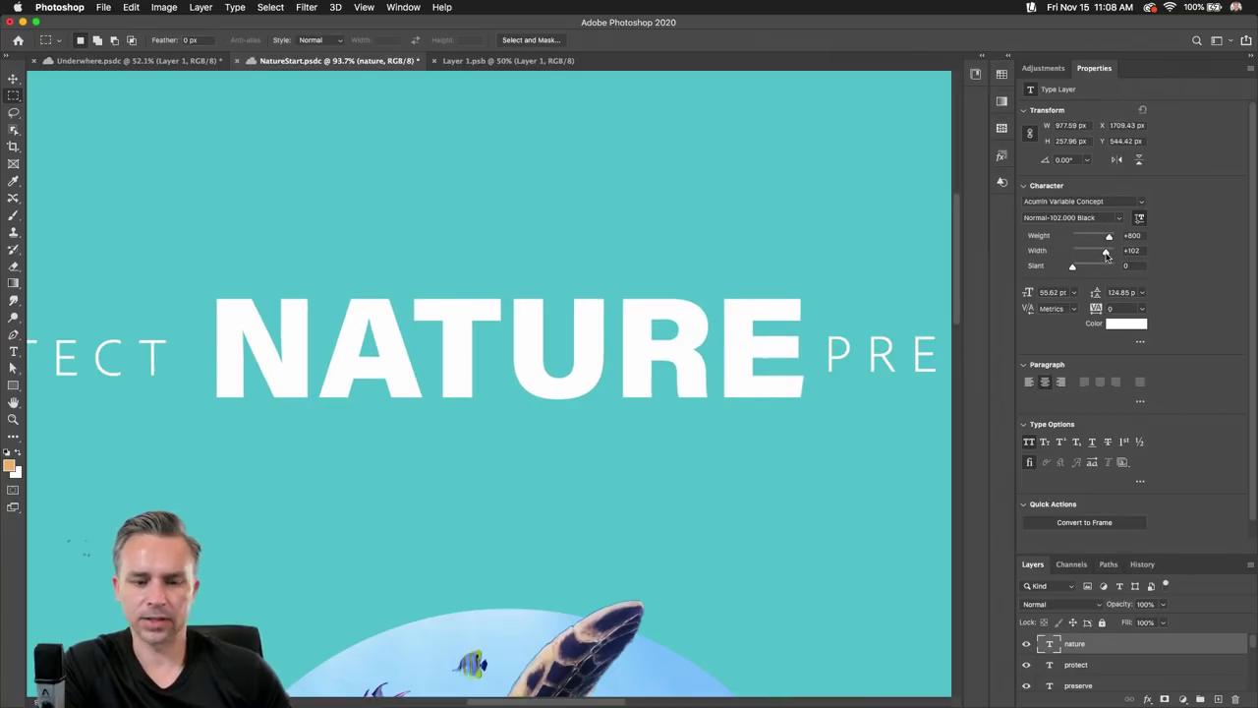
pyautogui.click(12, 78)
pyautogui.moveTo(280, 339); pyautogui.dragTo(267, 340)
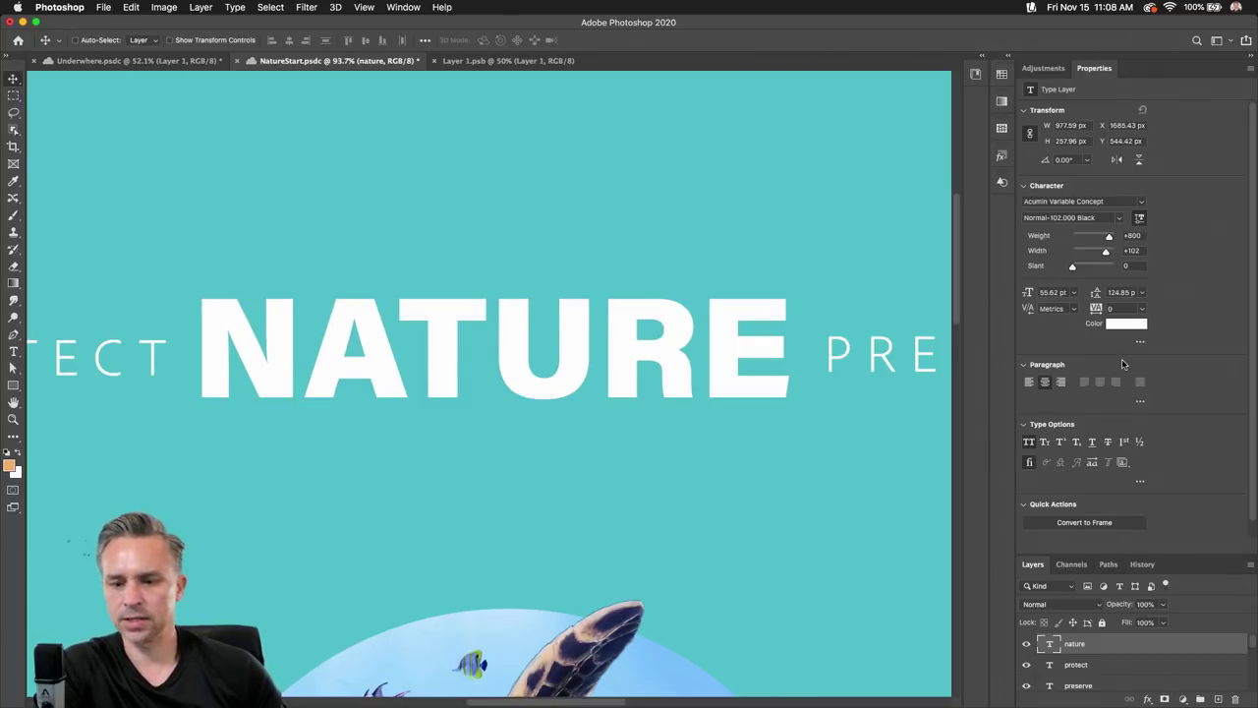
# Step: Display the standalone Paragraph and Character settings and examine their formatting options for the NATURE text
pyautogui.click(403, 6)
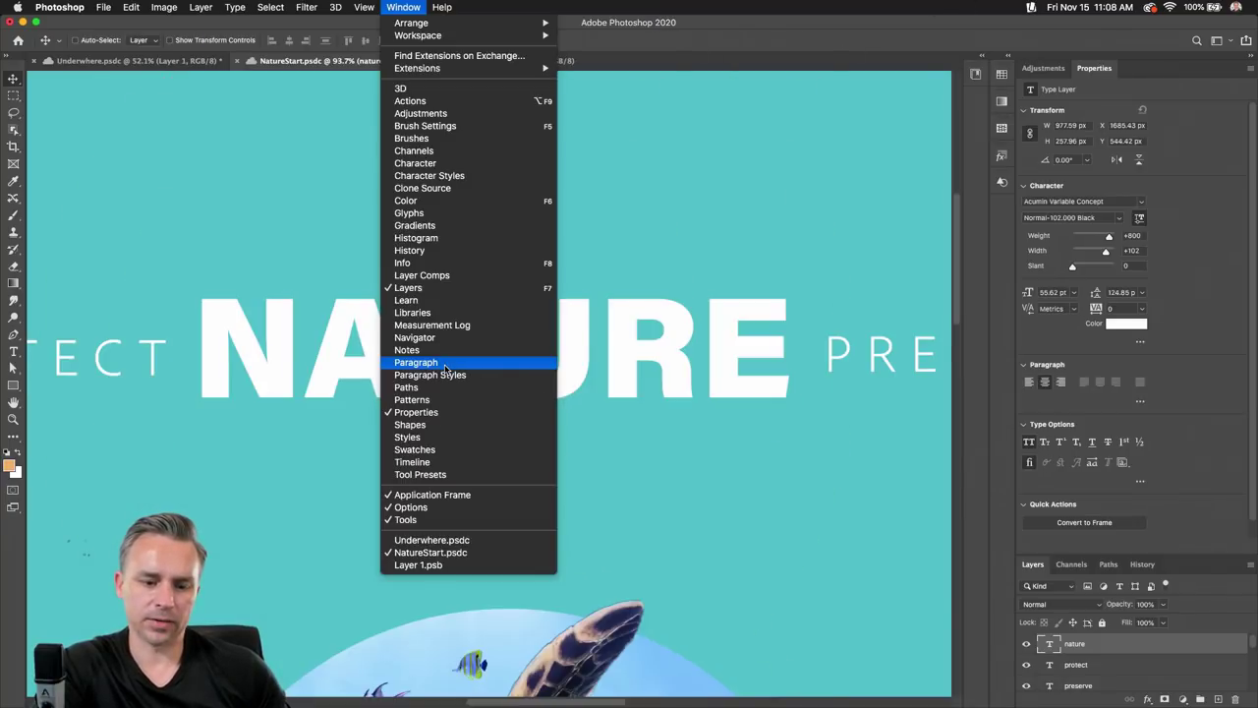
pyautogui.click(445, 363)
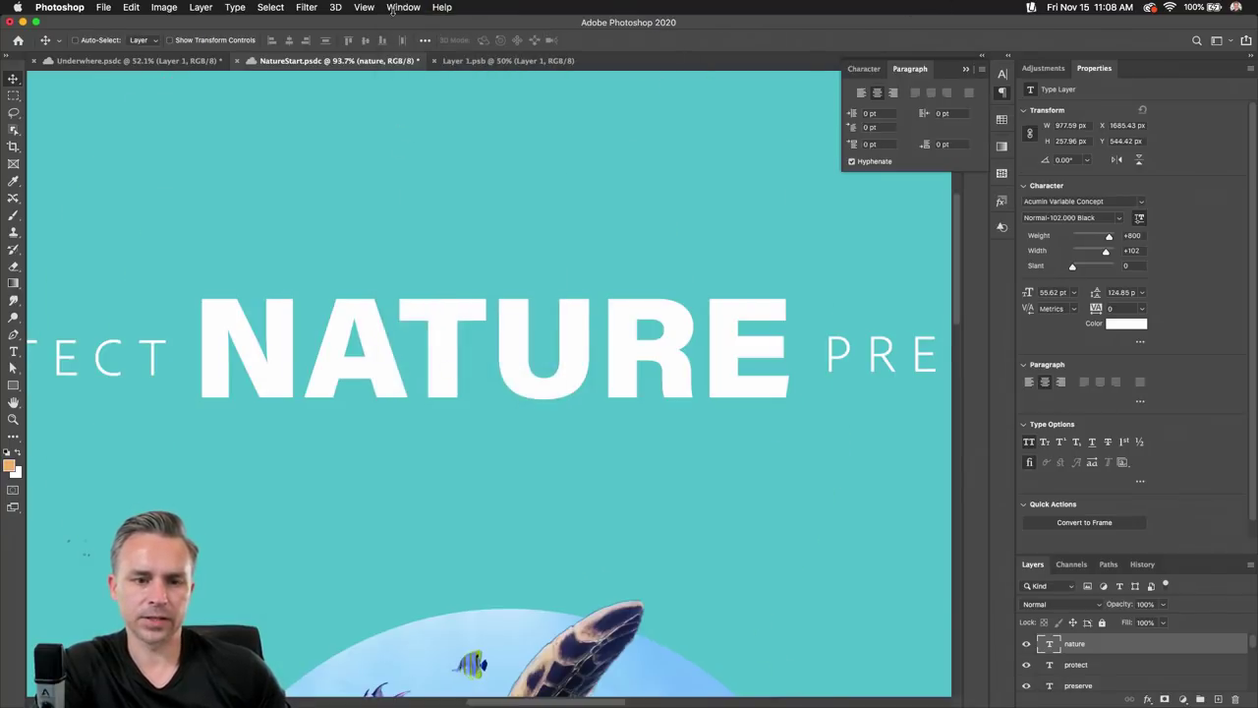
pyautogui.click(393, 7)
pyautogui.click(393, 7)
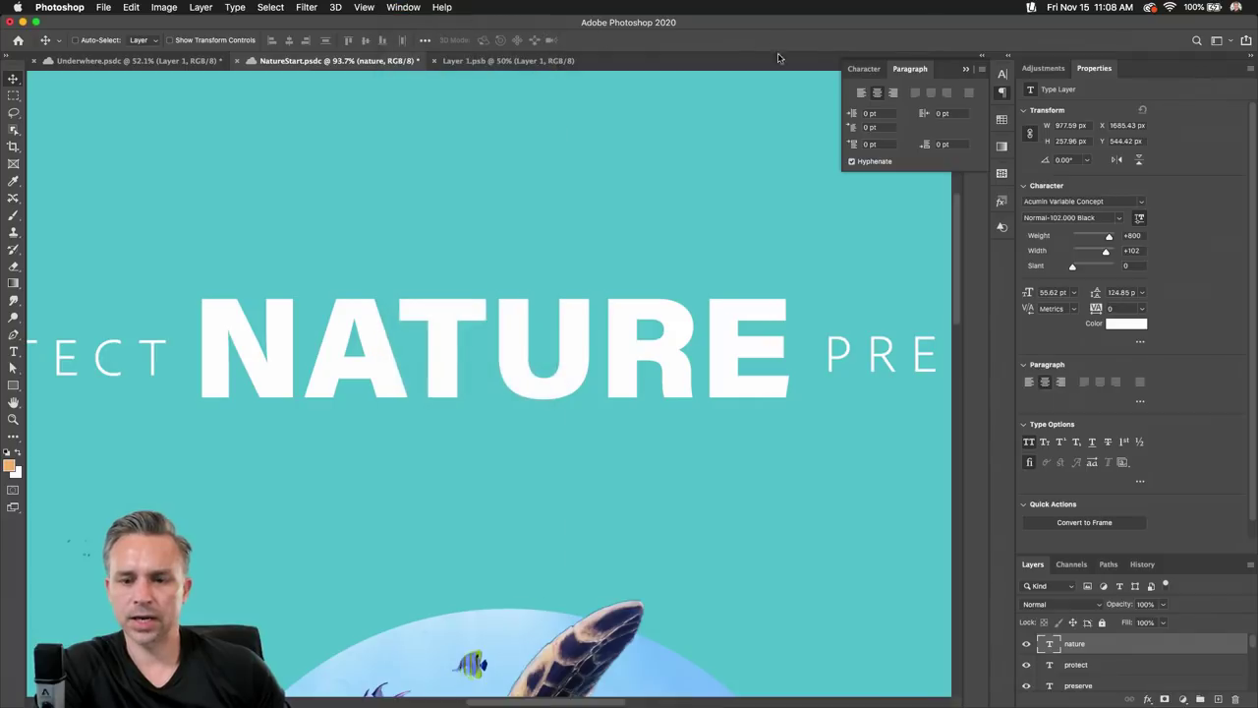
pyautogui.click(865, 70)
pyautogui.click(905, 70)
pyautogui.click(864, 68)
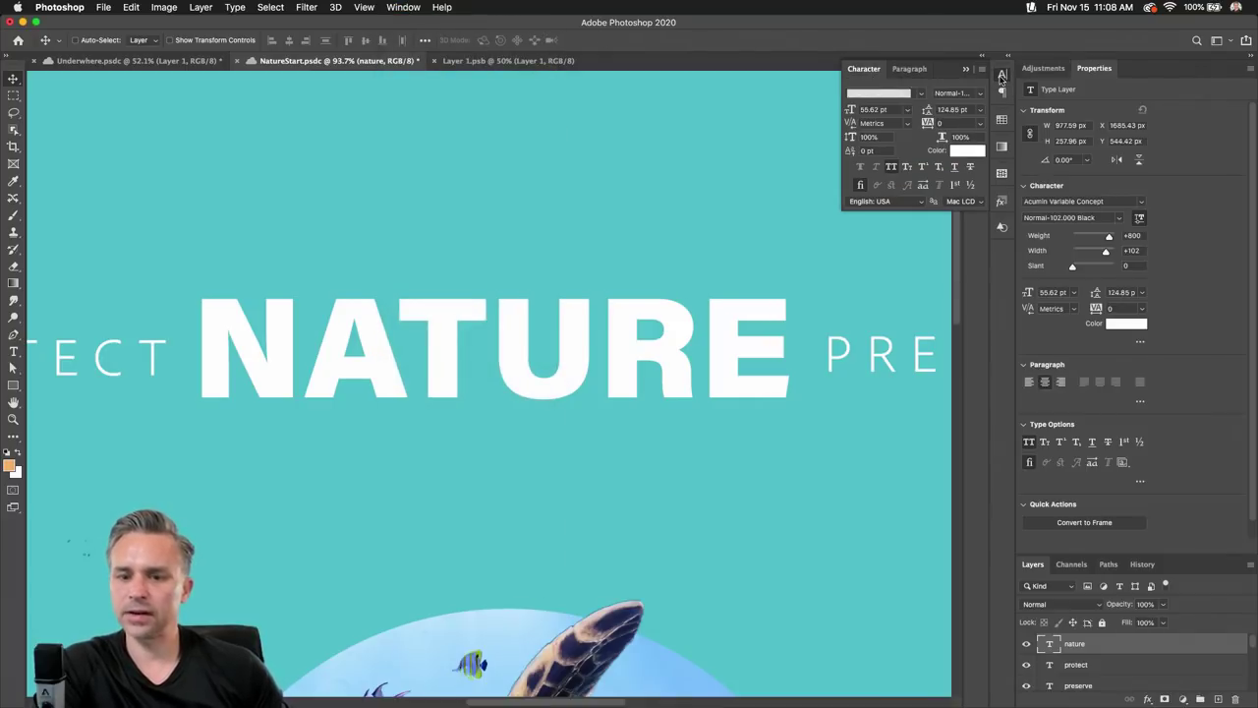
pyautogui.click(905, 70)
pyautogui.click(864, 68)
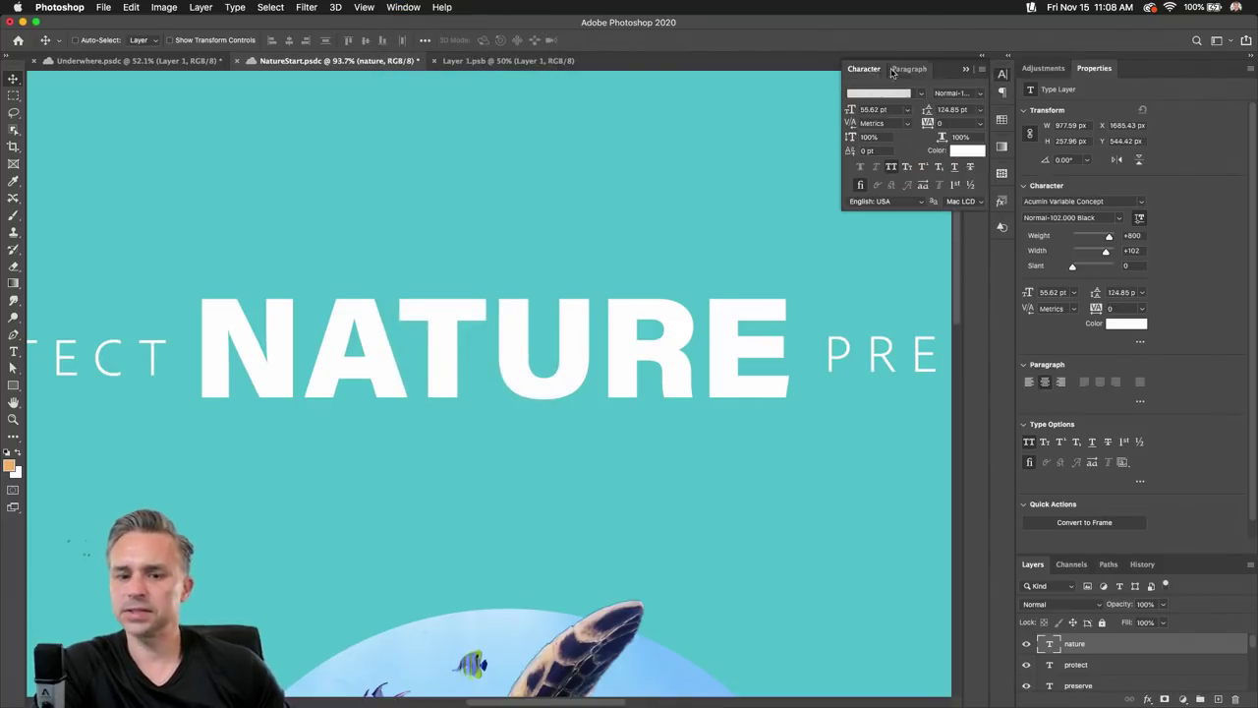
pyautogui.click(906, 70)
pyautogui.click(982, 73)
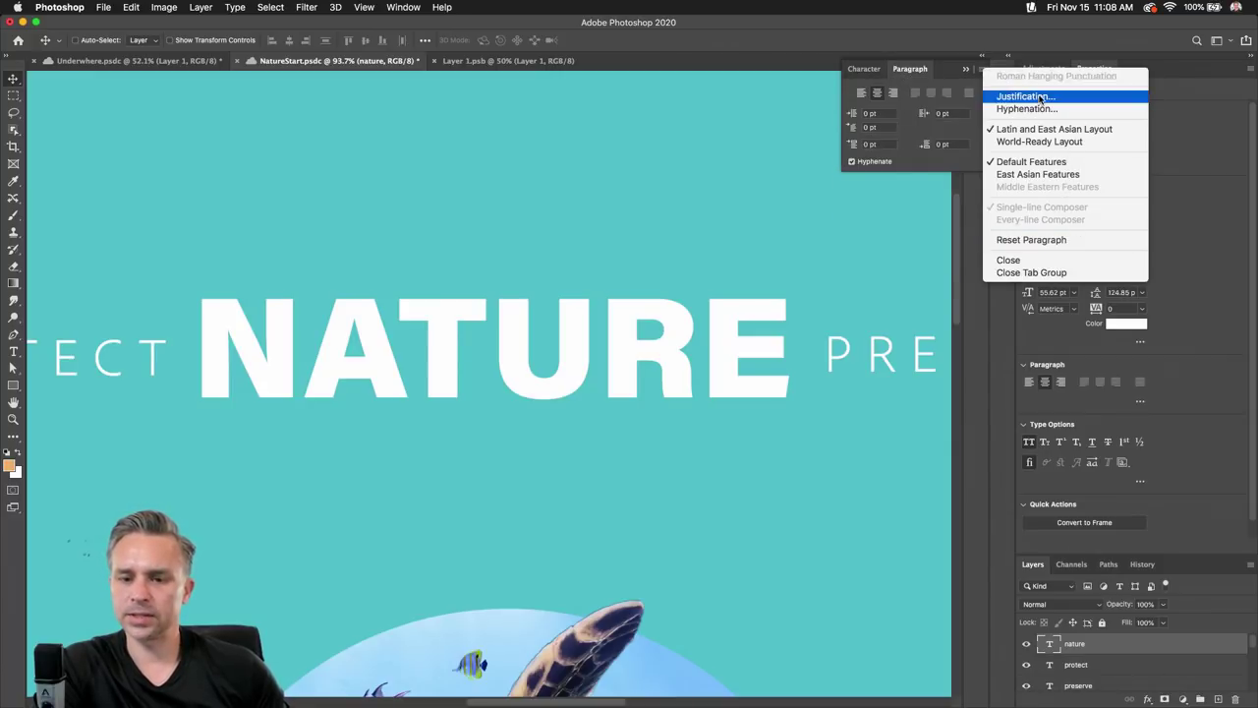
pyautogui.click(1038, 260)
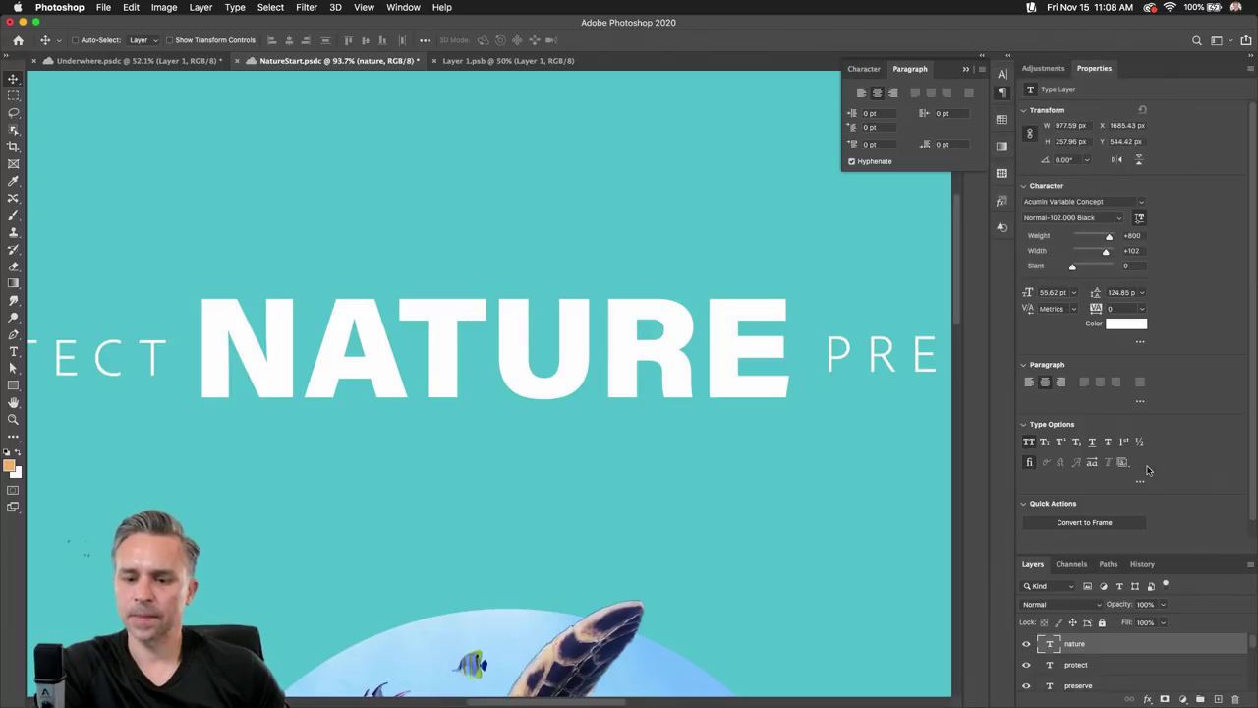
# Step: Expand the additional paragraph options in the NATURE text's properties, showing indents, spacing and hyphenation
pyautogui.click(1140, 401)
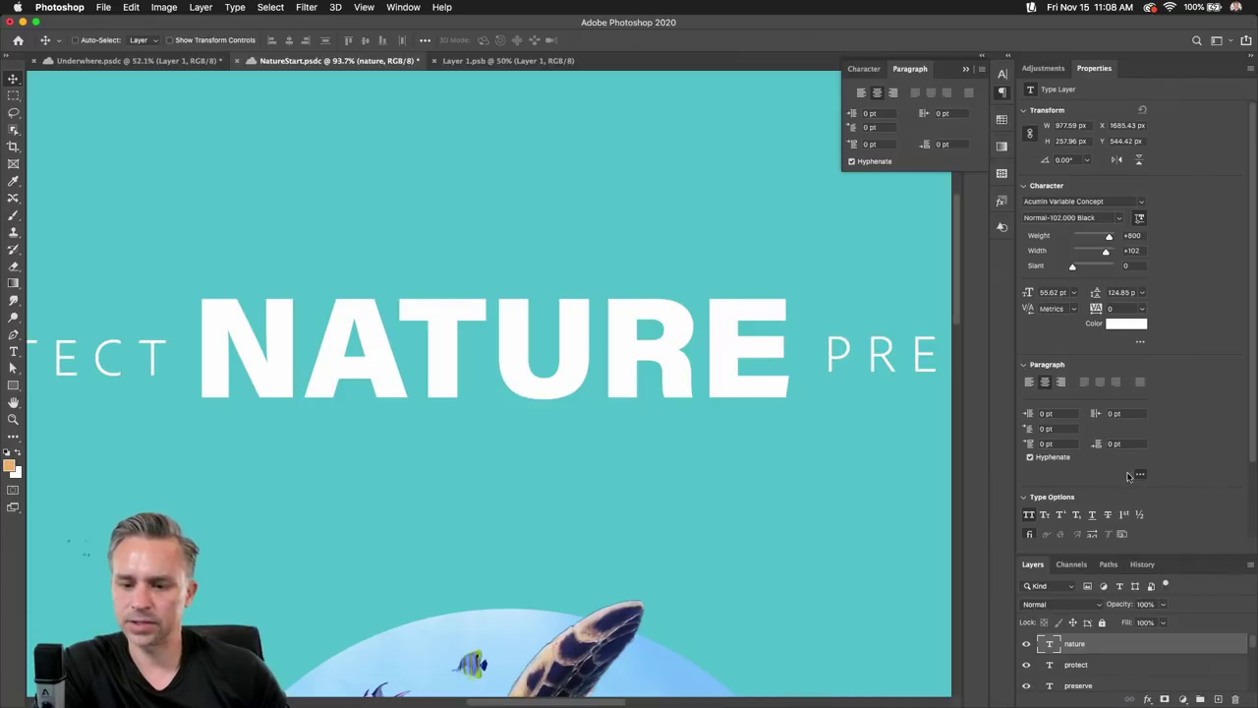
pyautogui.click(1140, 475)
pyautogui.click(1140, 401)
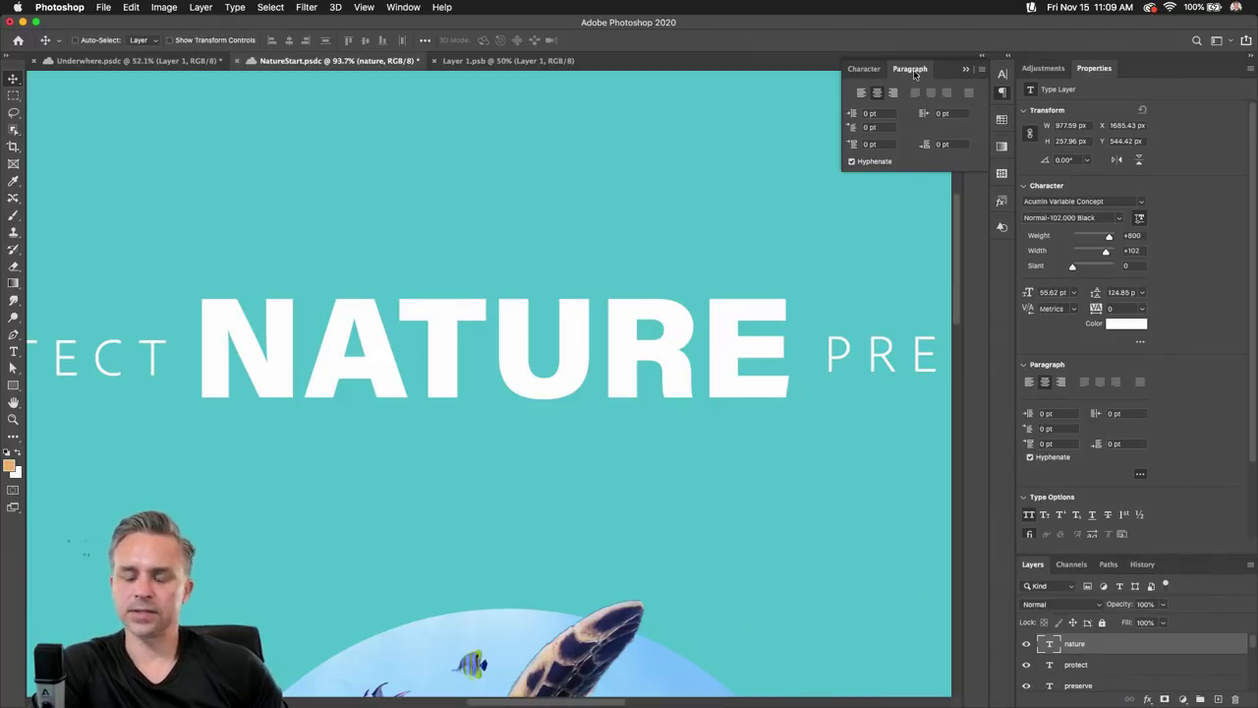
# Step: Collapse the Paragraph settings and save the NatureStart document
pyautogui.click(966, 69)
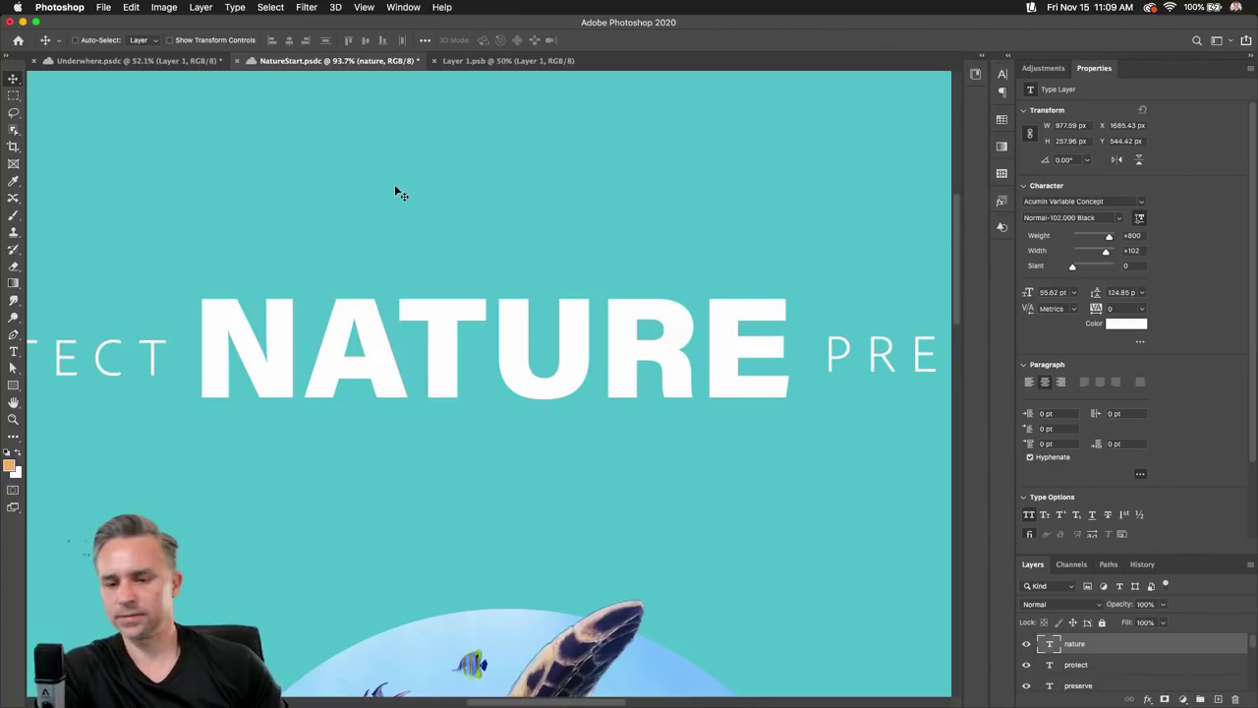
pyautogui.scroll(-6, 399, 201)
pyautogui.press('super+s')
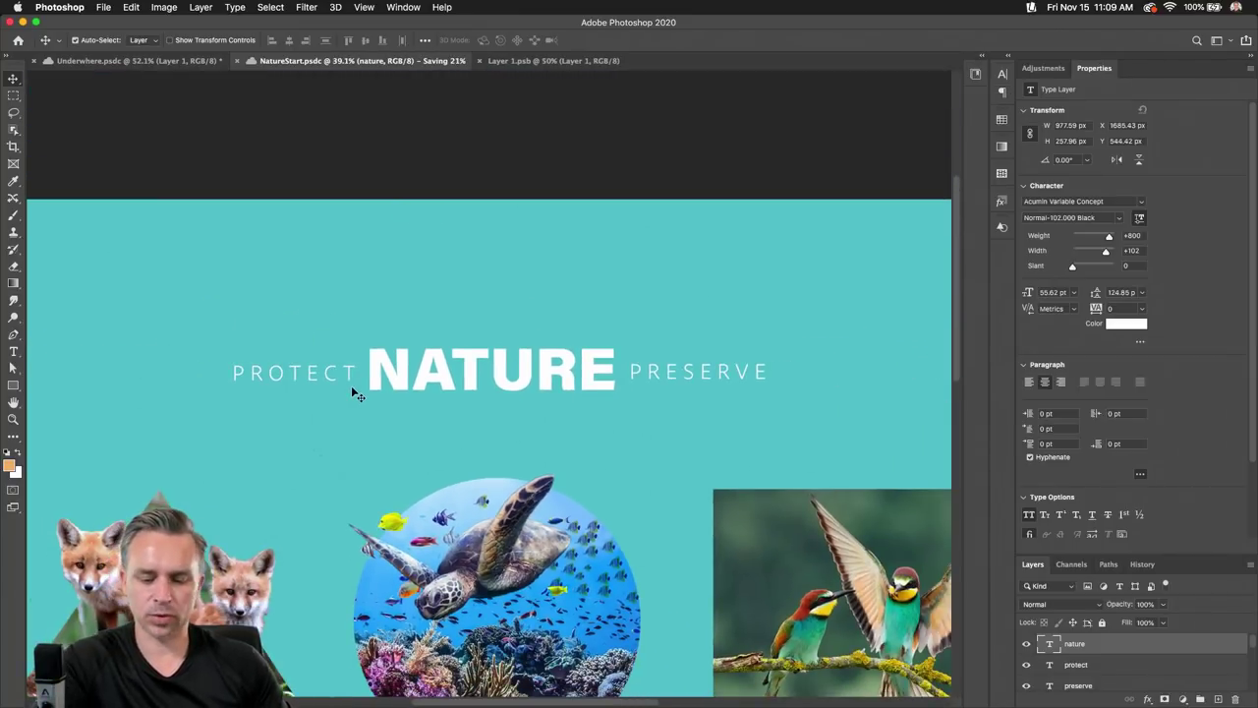
pyautogui.press('super+0')
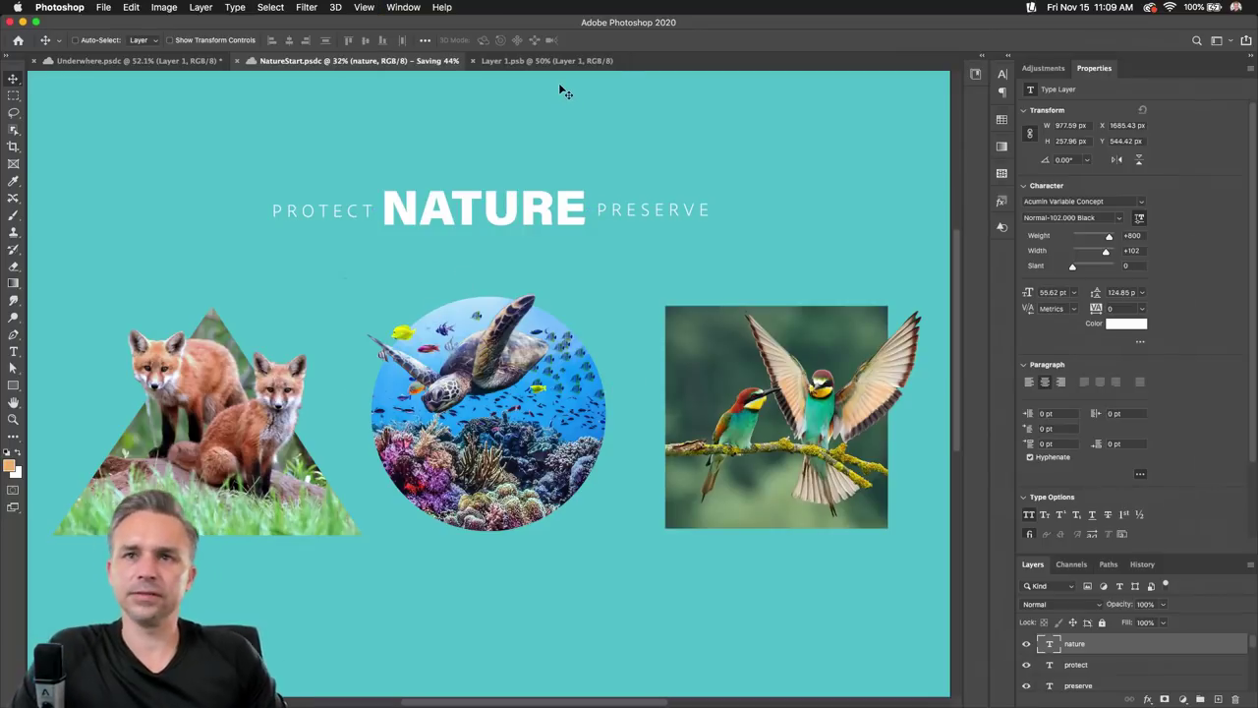
# Step: Expand the collapsed preset dock and remove the Character and Paragraph group from it
pyautogui.click(1004, 56)
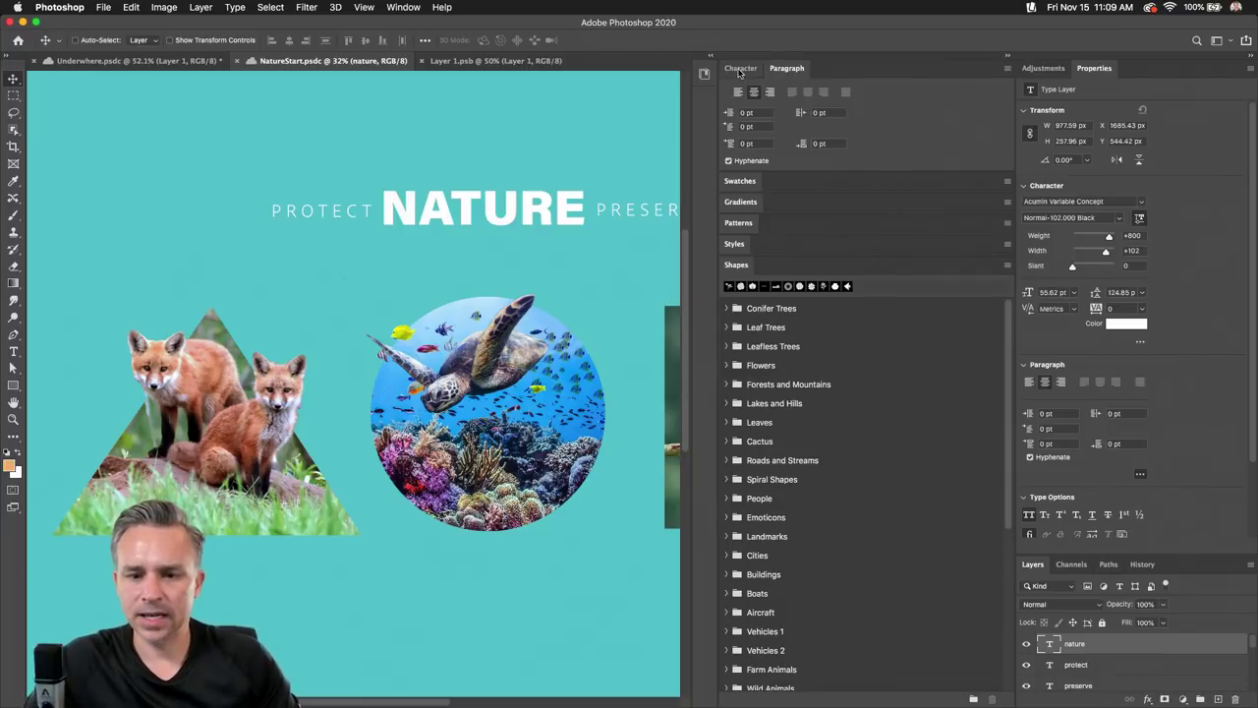
pyautogui.moveTo(855, 74); pyautogui.dragTo(162, 144)
pyautogui.click(165, 144)
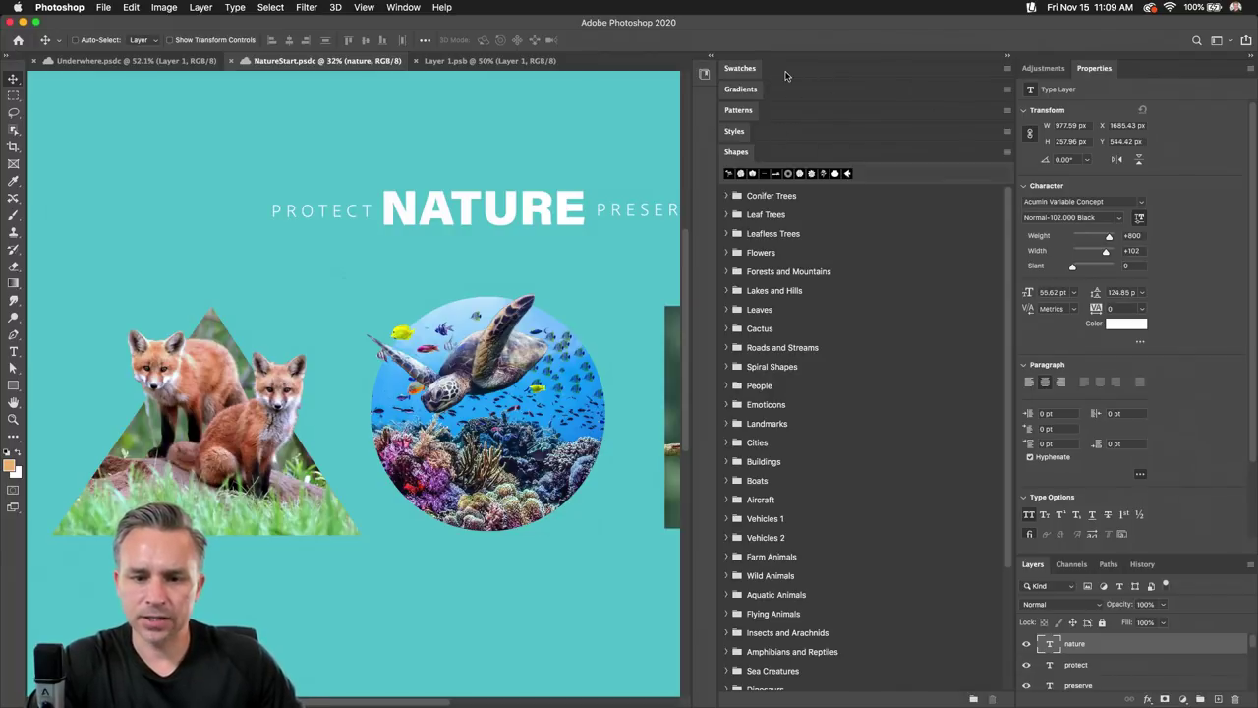
# Step: Examine the color swatches and their CMYK group in an enlarged view, then collapse the swatches
pyautogui.click(789, 69)
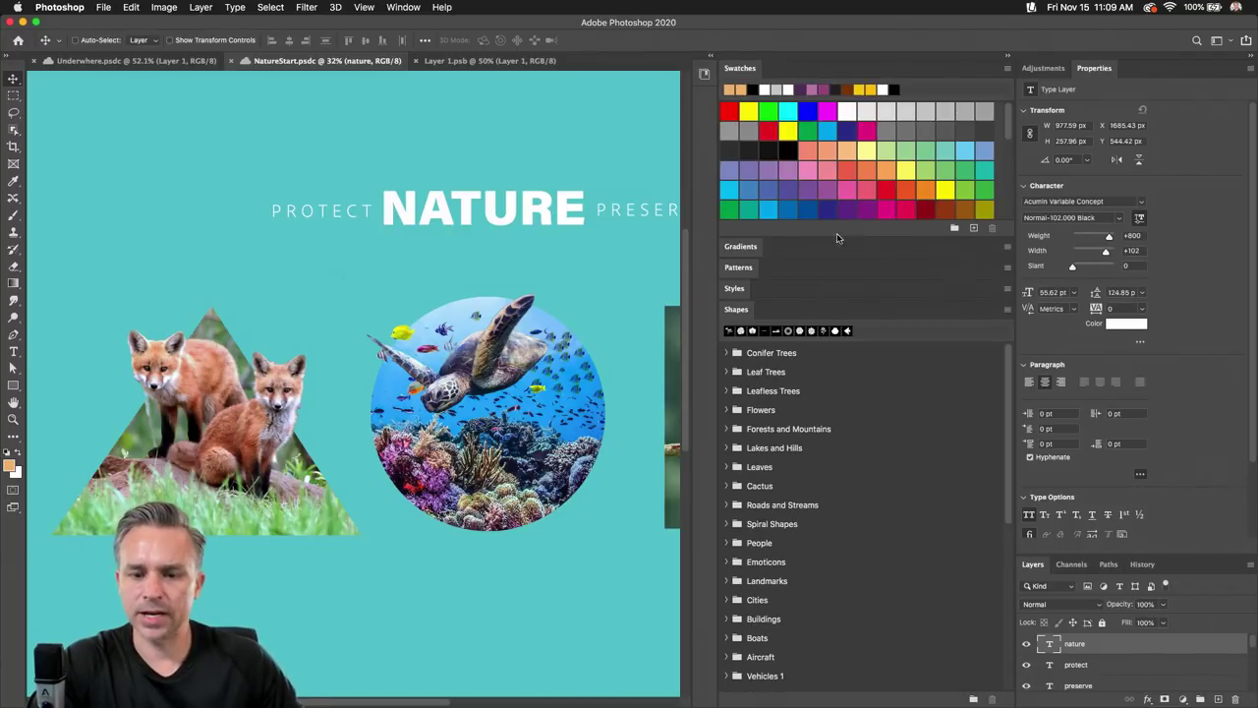
pyautogui.moveTo(836, 238); pyautogui.dragTo(804, 503)
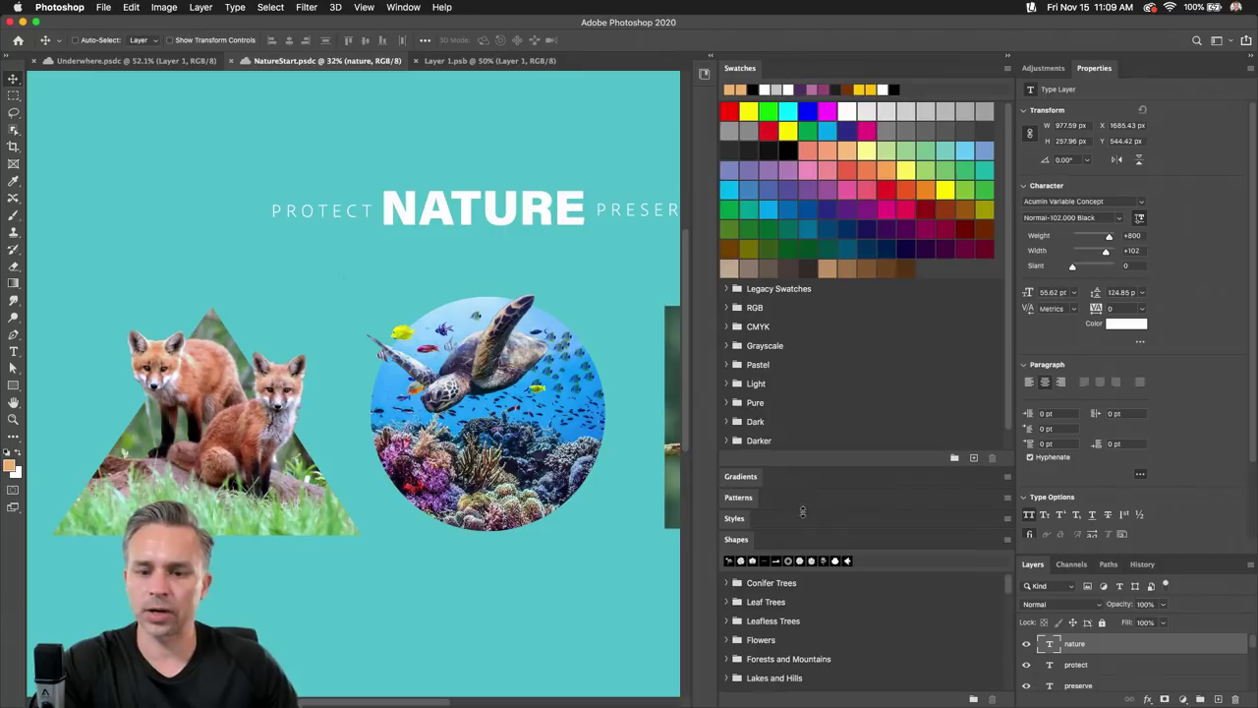
pyautogui.click(728, 328)
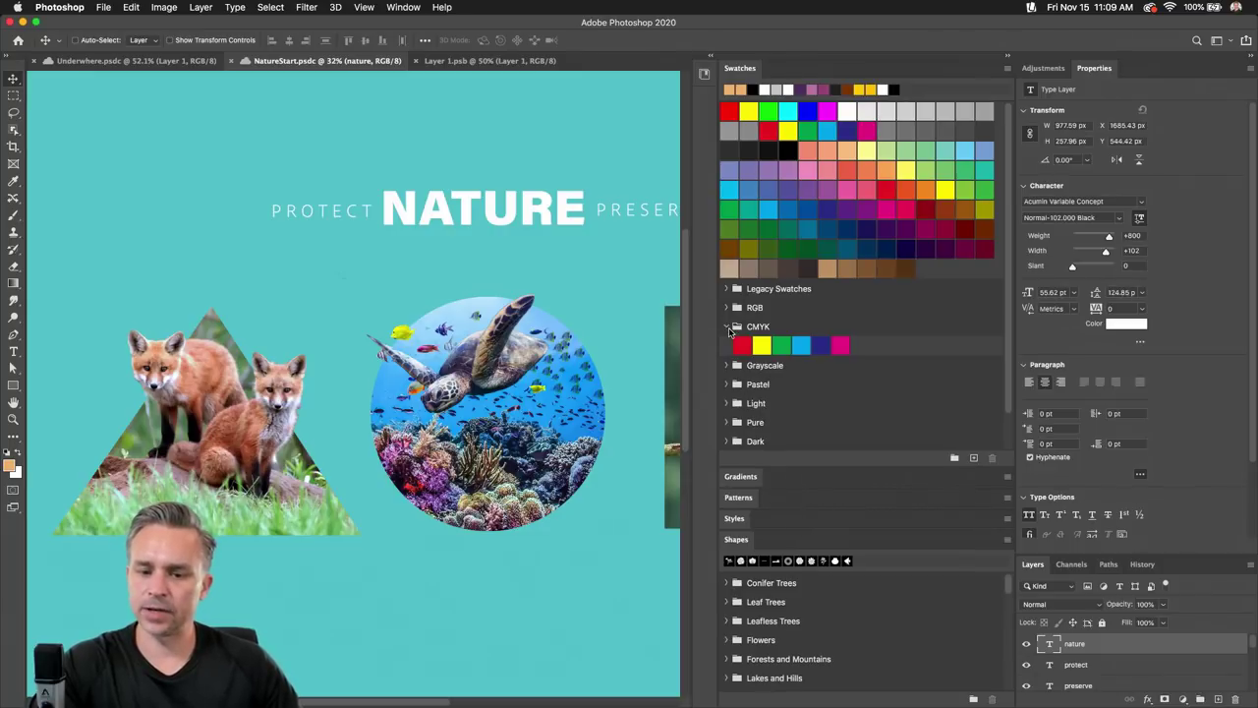
pyautogui.click(728, 327)
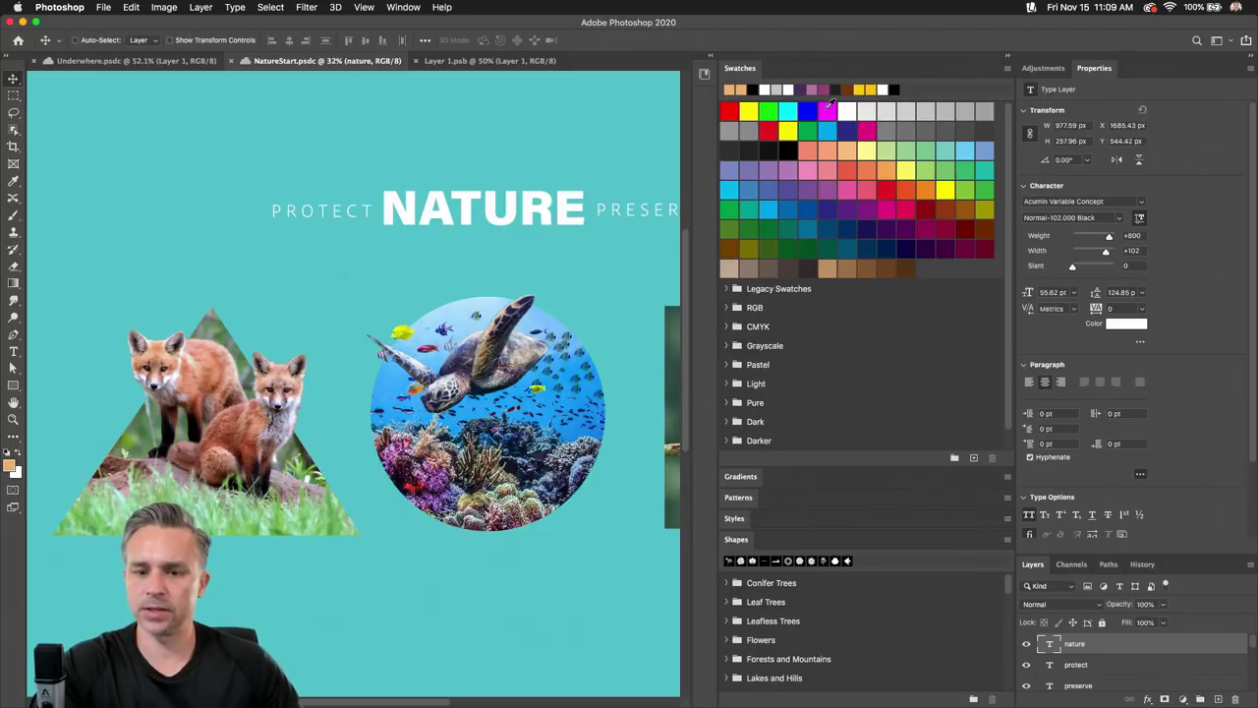
pyautogui.doubleClick(823, 74)
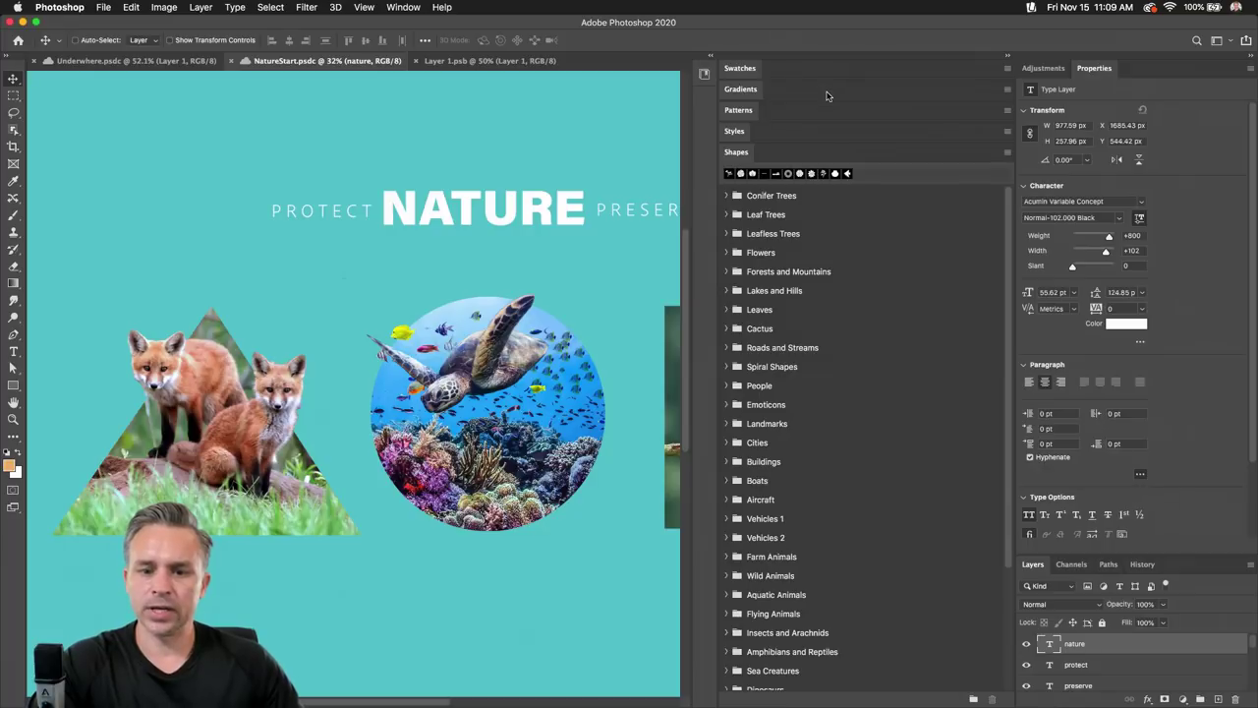
# Step: Show the gradient presets and the full layer list, and select the upper Color Fill 1 layer
pyautogui.doubleClick(827, 96)
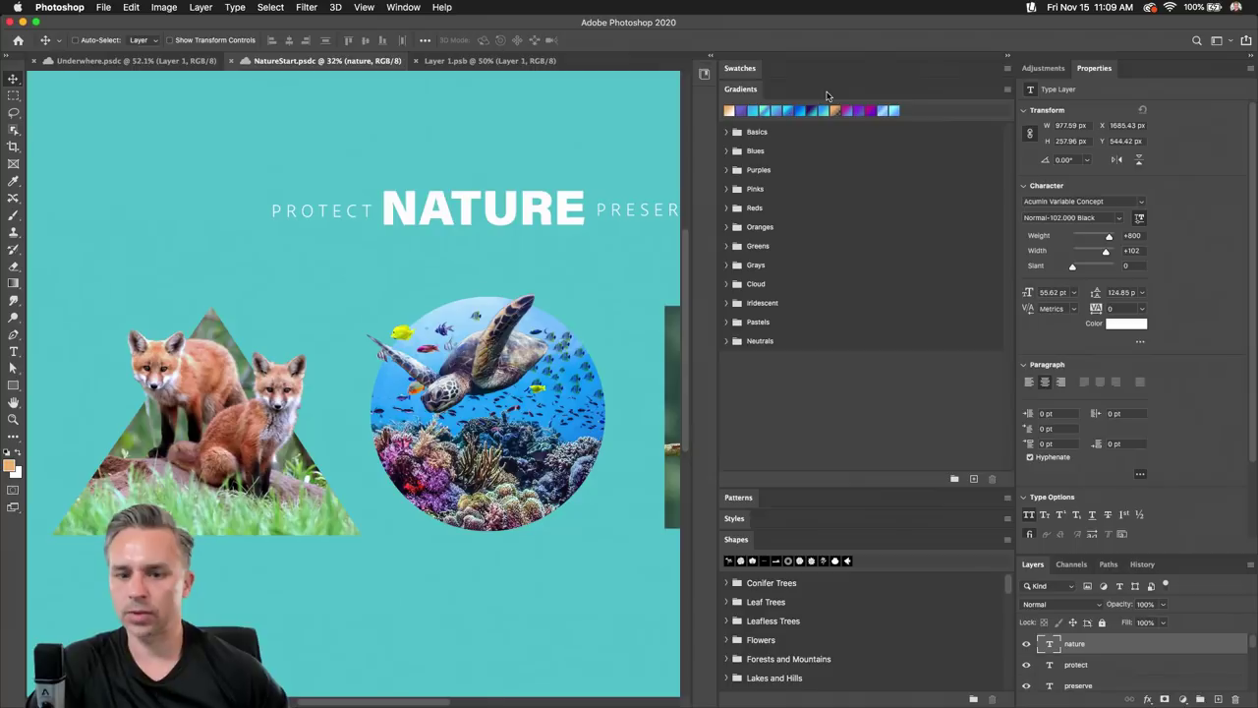
pyautogui.doubleClick(1148, 72)
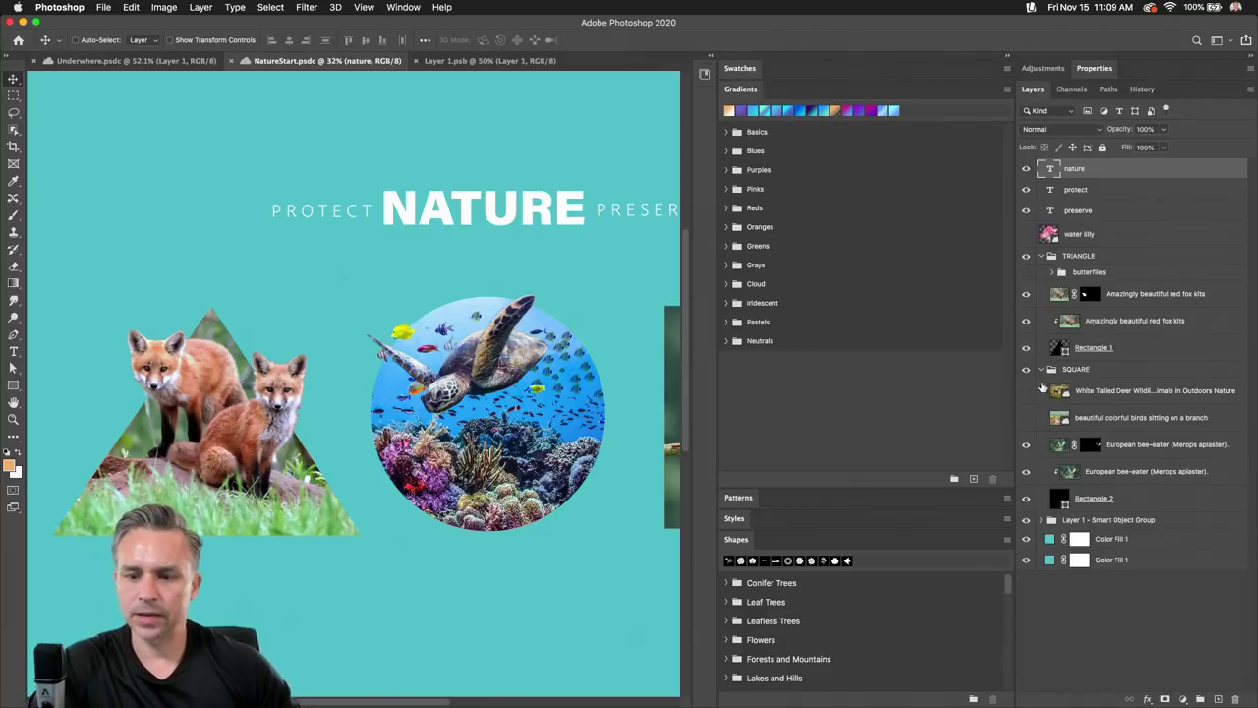
pyautogui.click(1114, 541)
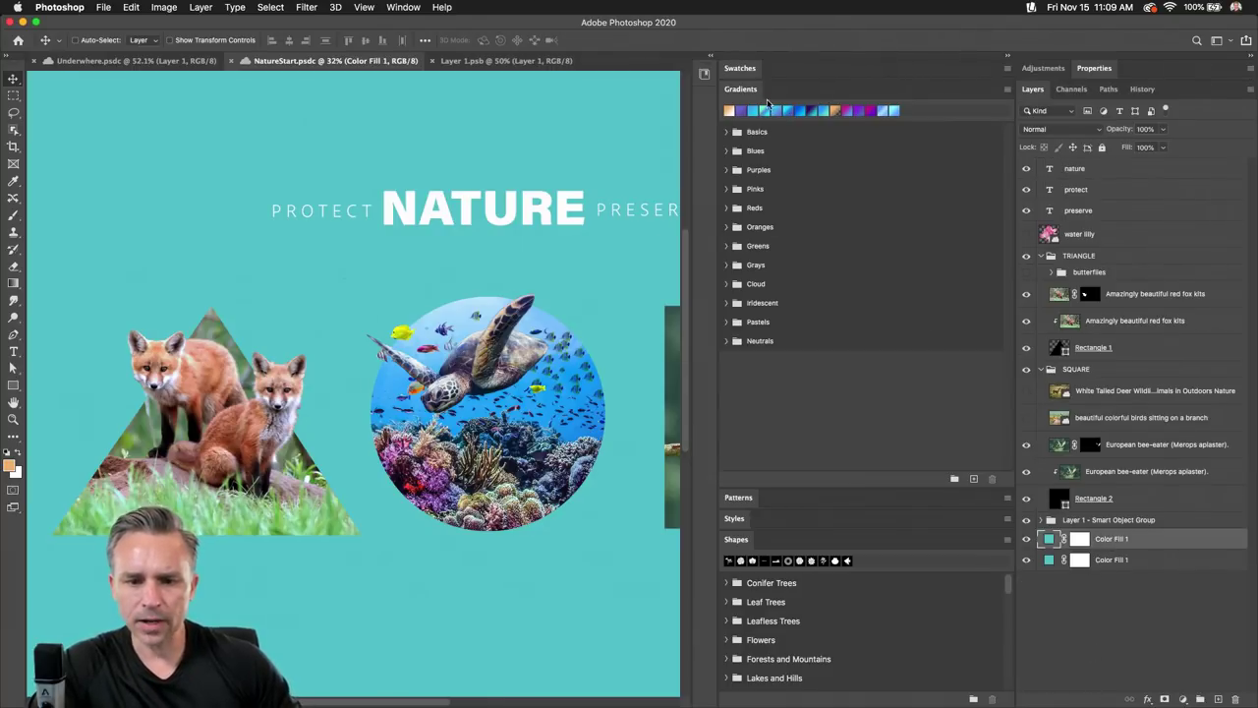
# Step: Expand the Basics, Blues and Purples gradient groups and move all Purples gradients to the end of the Blues group
pyautogui.click(727, 131)
pyautogui.click(727, 172)
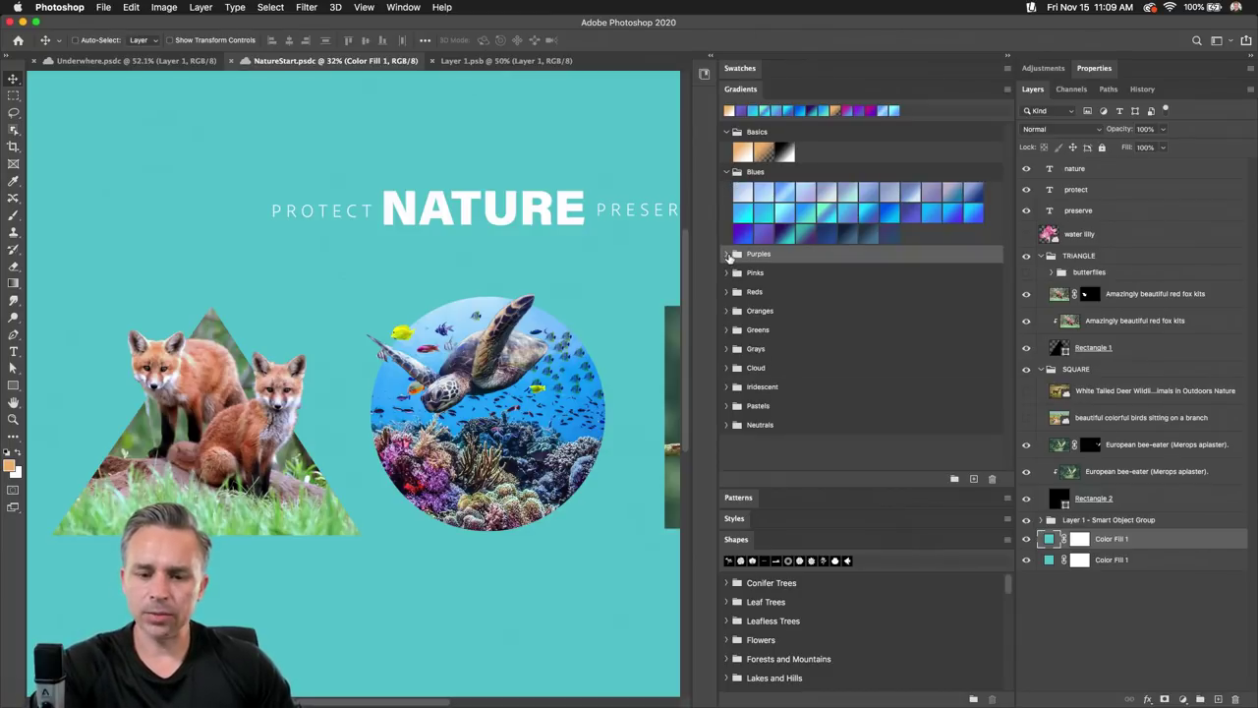
pyautogui.click(732, 260)
pyautogui.click(738, 278)
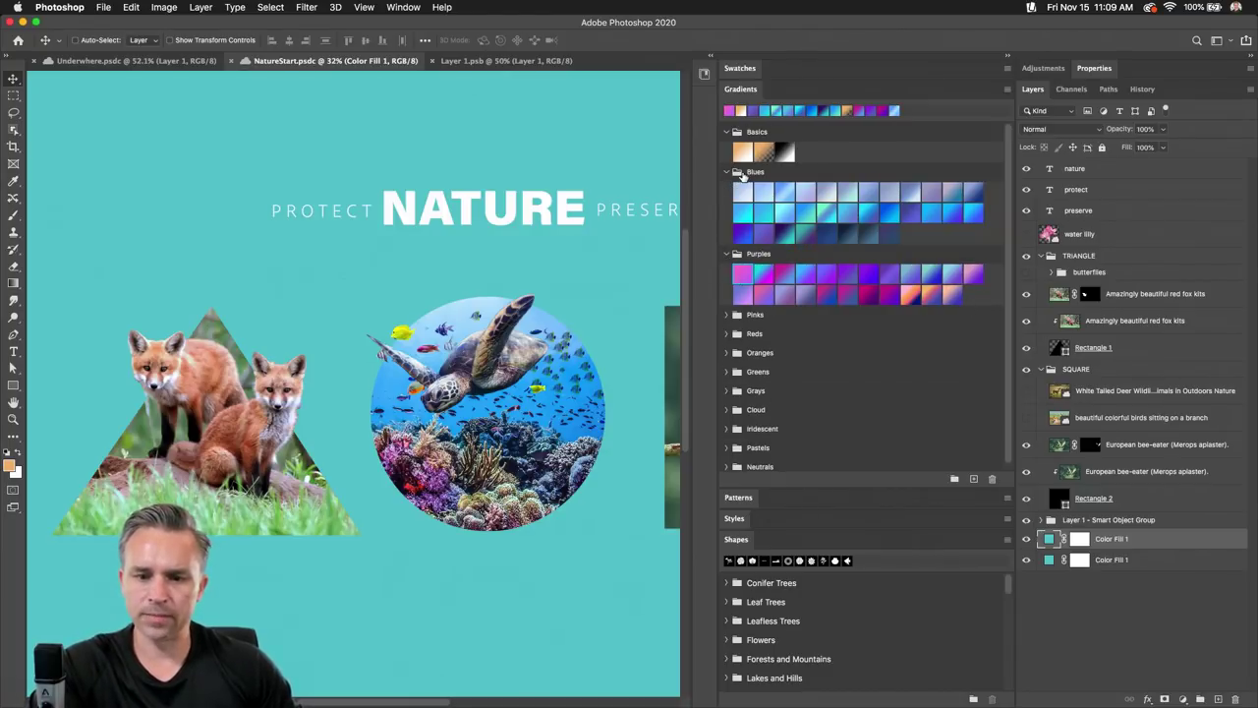
pyautogui.keyDown('shift'); pyautogui.click(945, 299); pyautogui.keyUp('shift')
pyautogui.moveTo(736, 276); pyautogui.dragTo(904, 244)
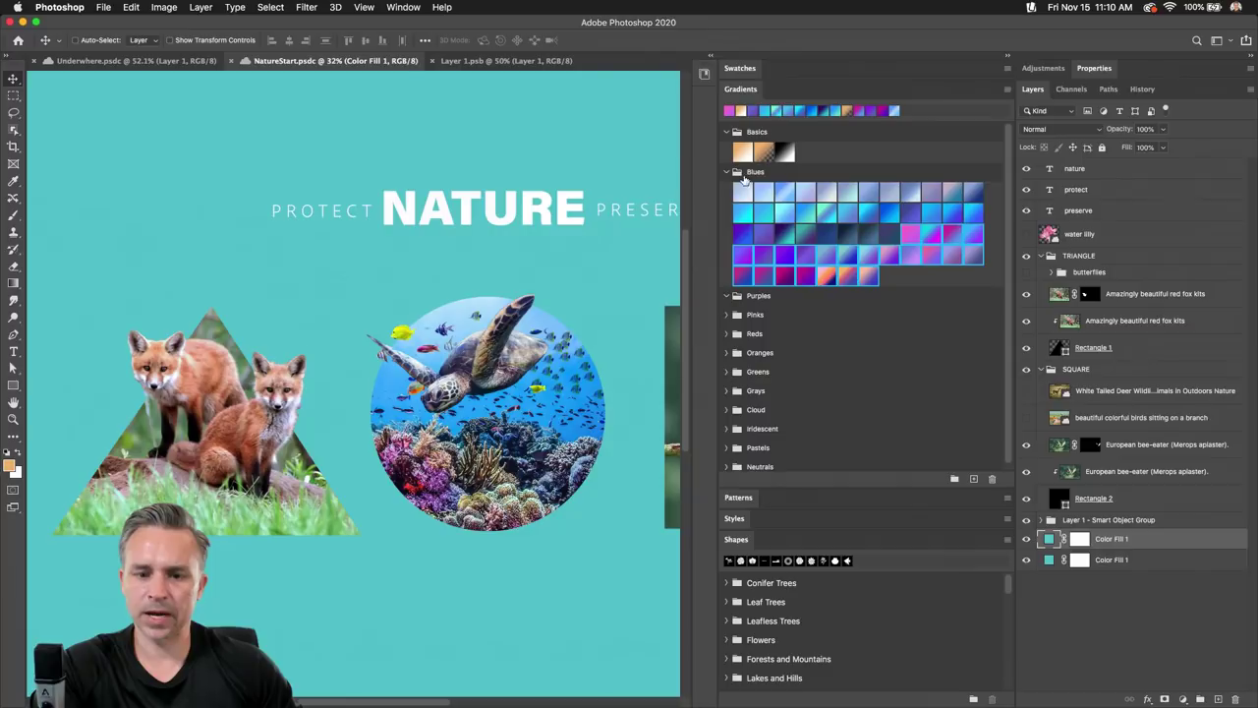
# Step: Rename the Blues gradient group after its owner and move it above the Basics group
pyautogui.doubleClick(752, 172)
pyautogui.write('Pauls')
pyautogui.moveTo(777, 175); pyautogui.dragTo(774, 123)
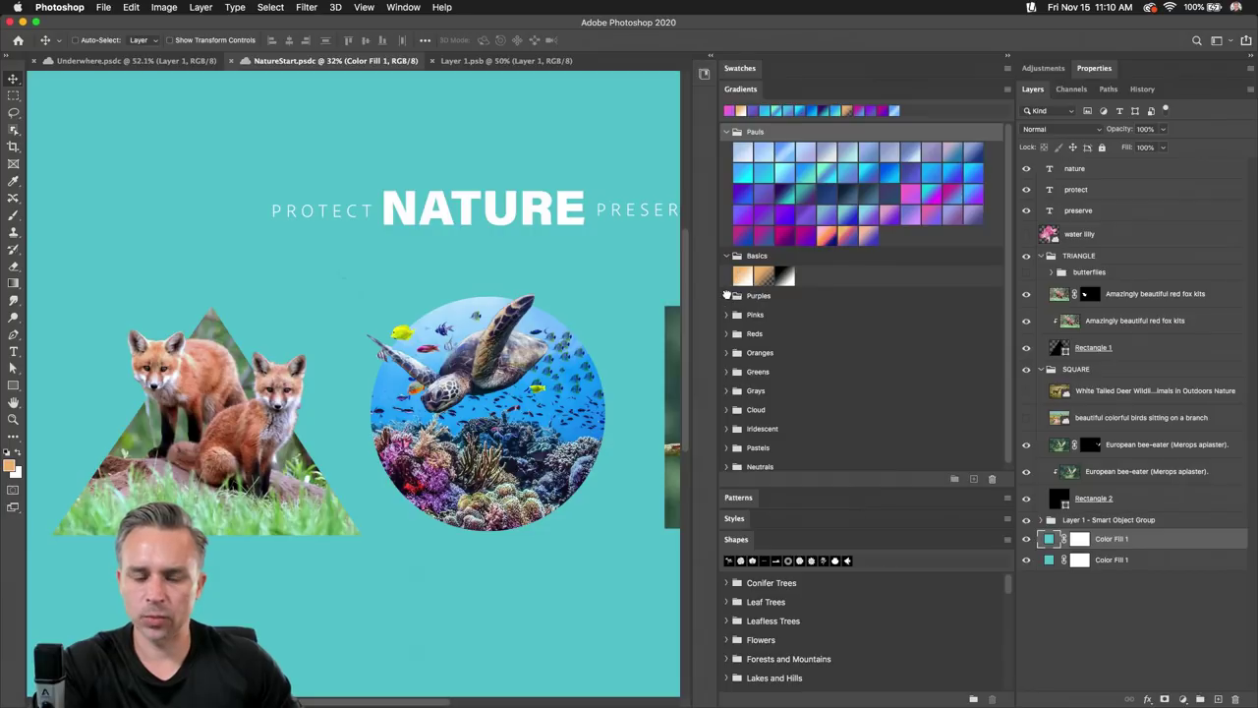
# Step: Move all gradients from the Pinks group to the end of the renamed custom gradient group
pyautogui.click(727, 296)
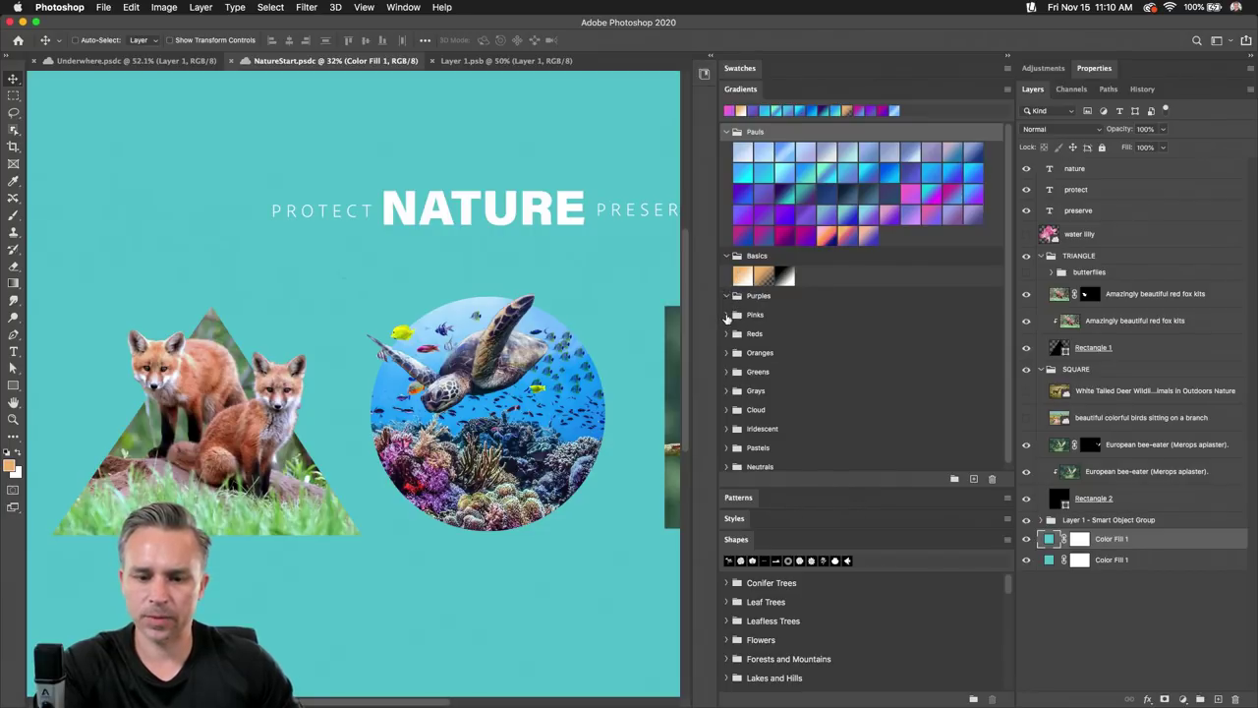
pyautogui.click(728, 315)
pyautogui.click(743, 336)
pyautogui.moveTo(743, 336); pyautogui.dragTo(904, 250)
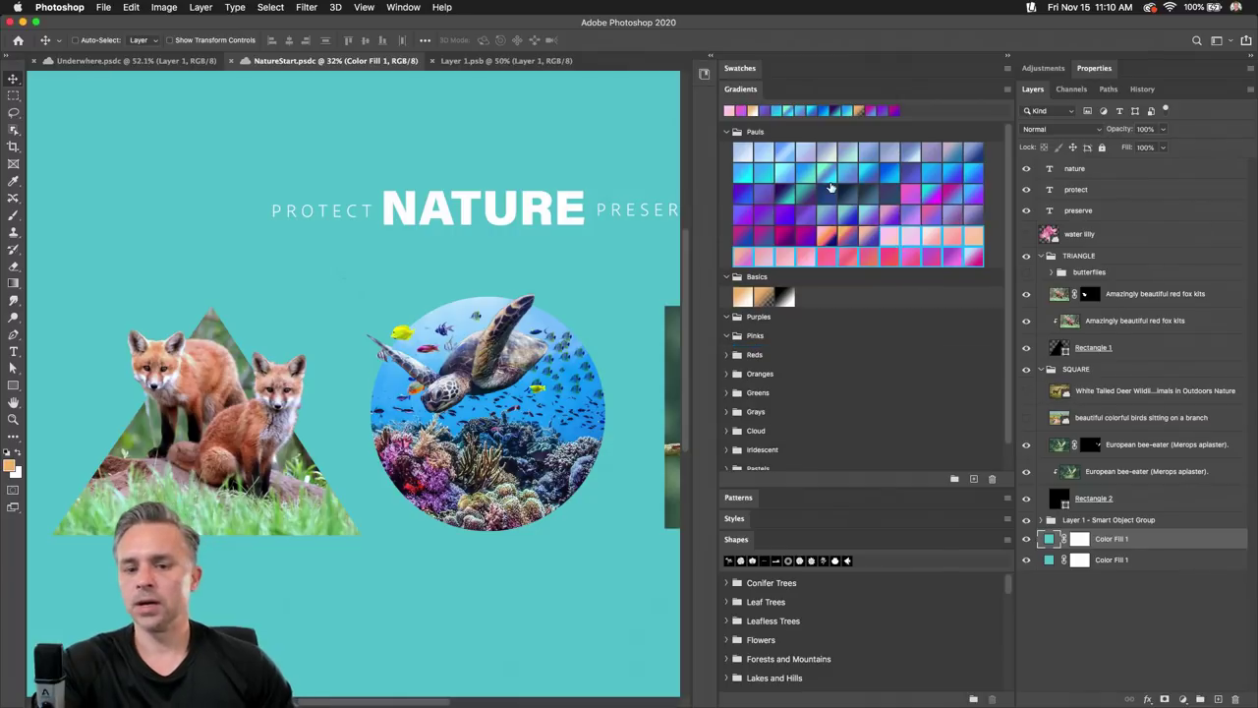
# Step: Turn the background color fill into a gradient fill by trying several custom-group presets, ending with magenta to light blue
pyautogui.click(814, 208)
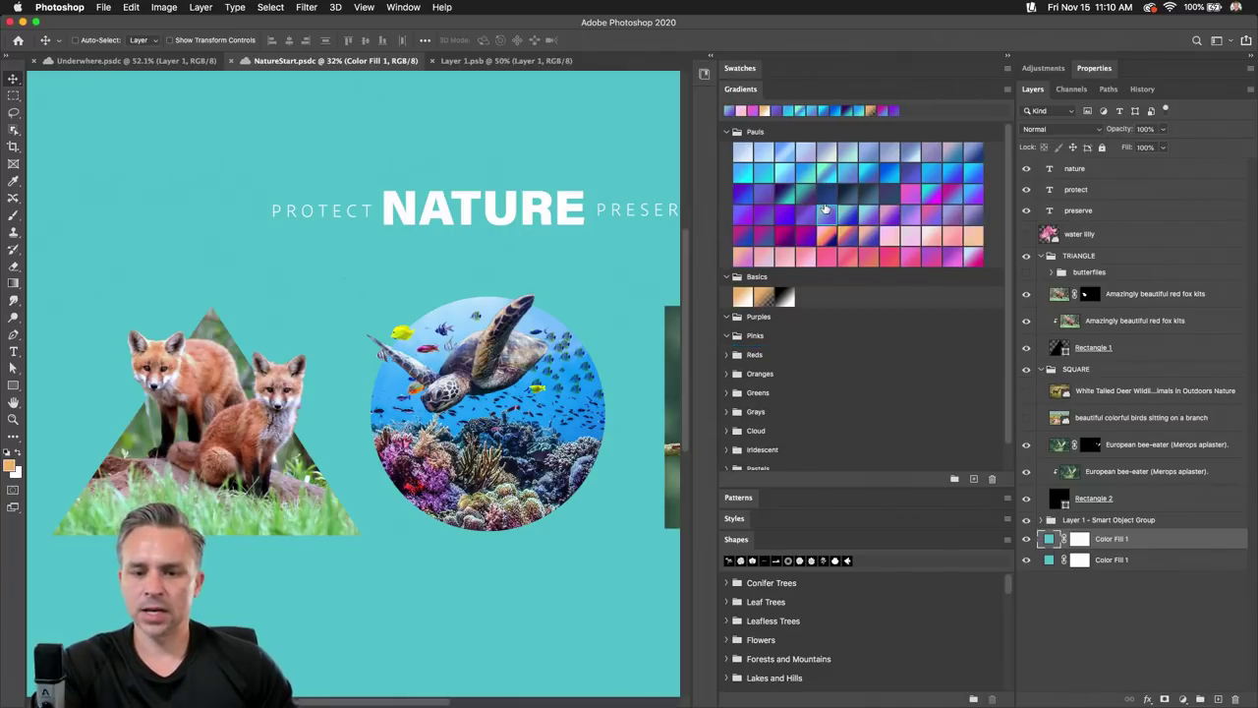
pyautogui.moveTo(806, 157); pyautogui.dragTo(438, 147)
pyautogui.moveTo(783, 214); pyautogui.dragTo(566, 285)
pyautogui.moveTo(794, 242); pyautogui.dragTo(607, 299)
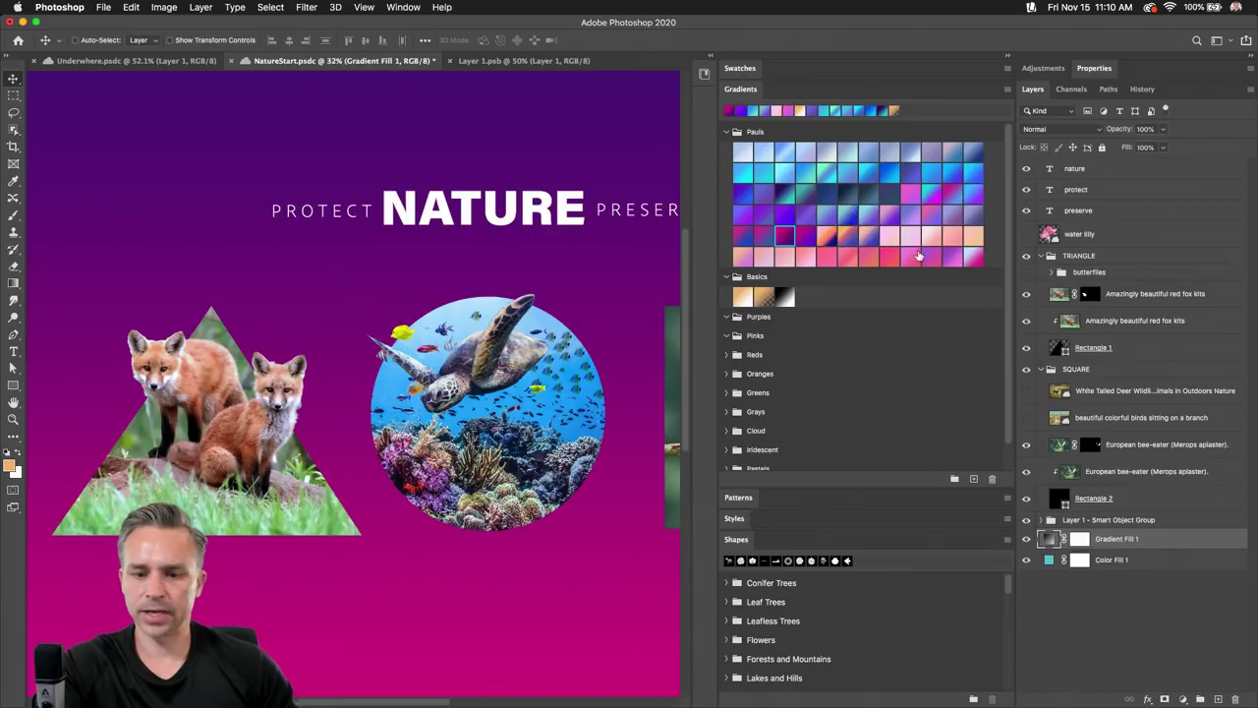
pyautogui.moveTo(971, 257); pyautogui.dragTo(197, 257)
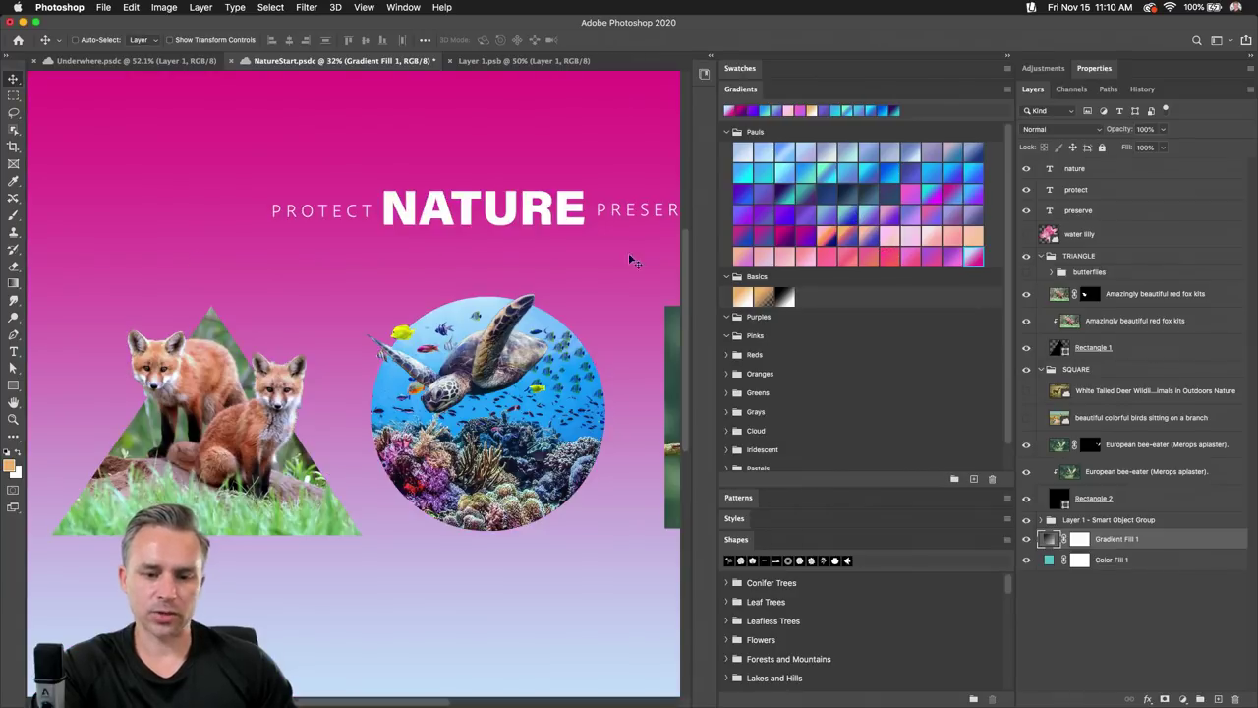
# Step: Move all gradients from the Reds and Oranges groups to the end of the custom gradient group
pyautogui.click(727, 356)
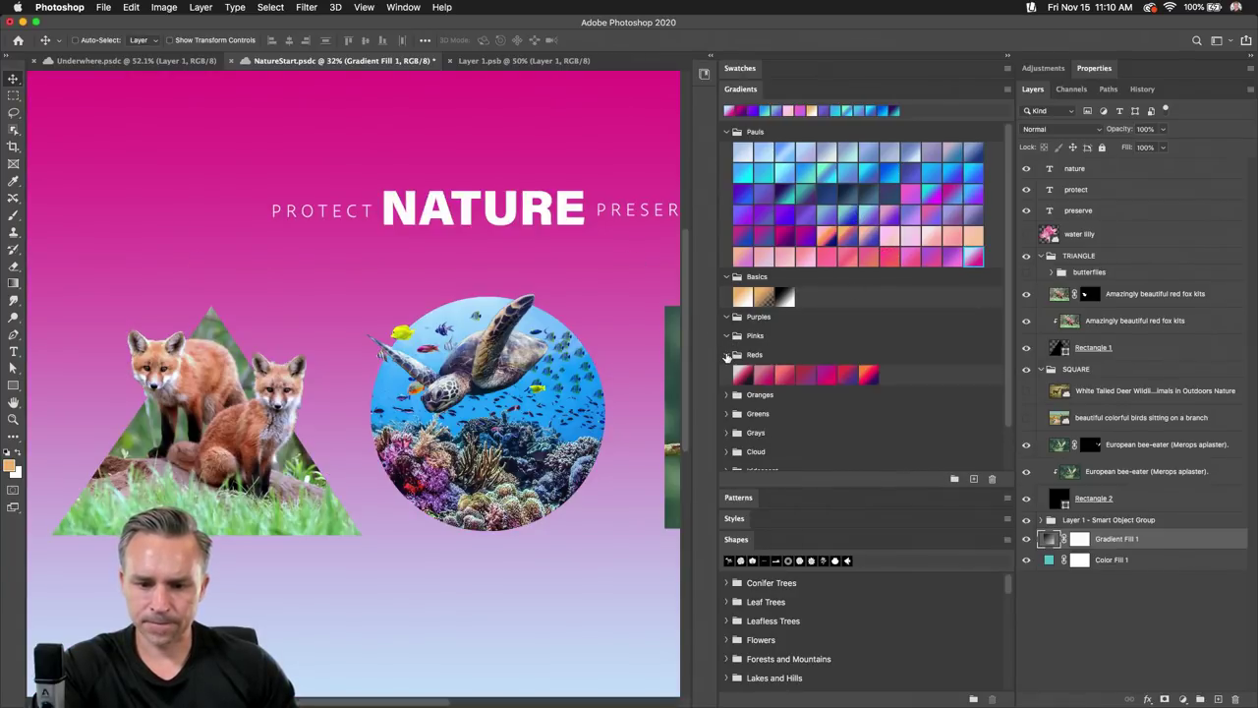
pyautogui.click(740, 375)
pyautogui.moveTo(740, 378); pyautogui.dragTo(997, 260)
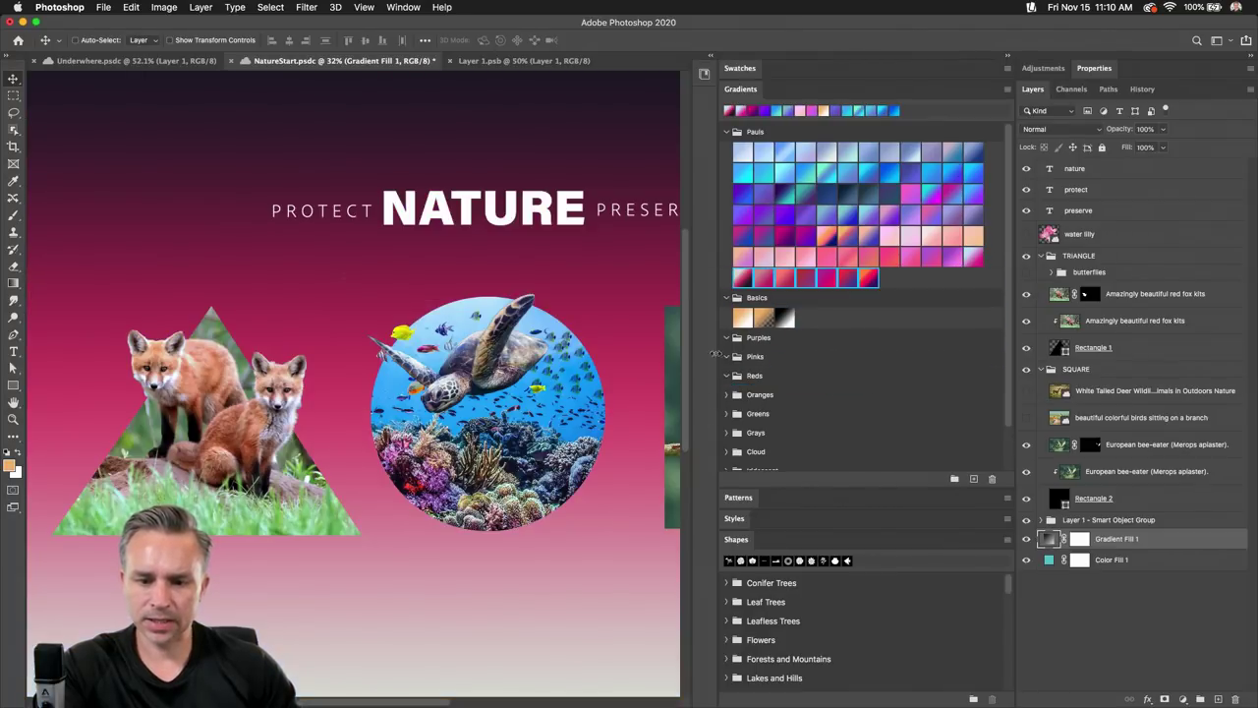
pyautogui.click(726, 394)
pyautogui.click(742, 415)
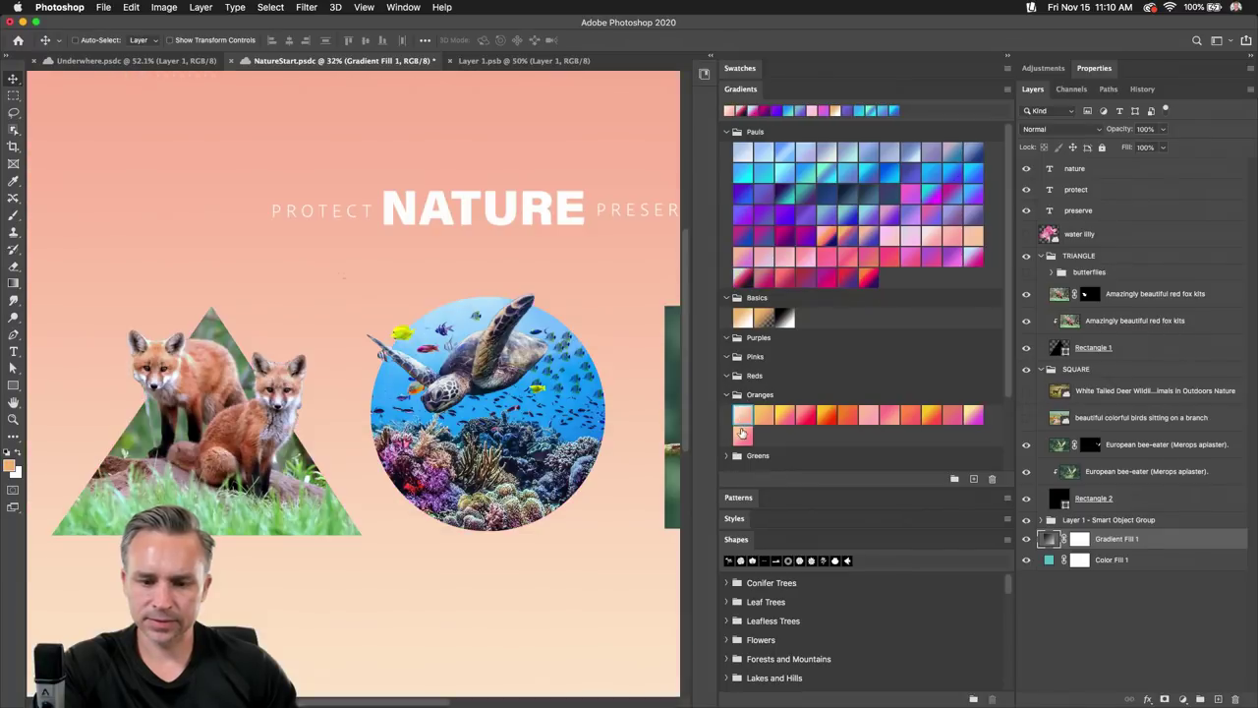
pyautogui.moveTo(740, 417); pyautogui.dragTo(853, 295)
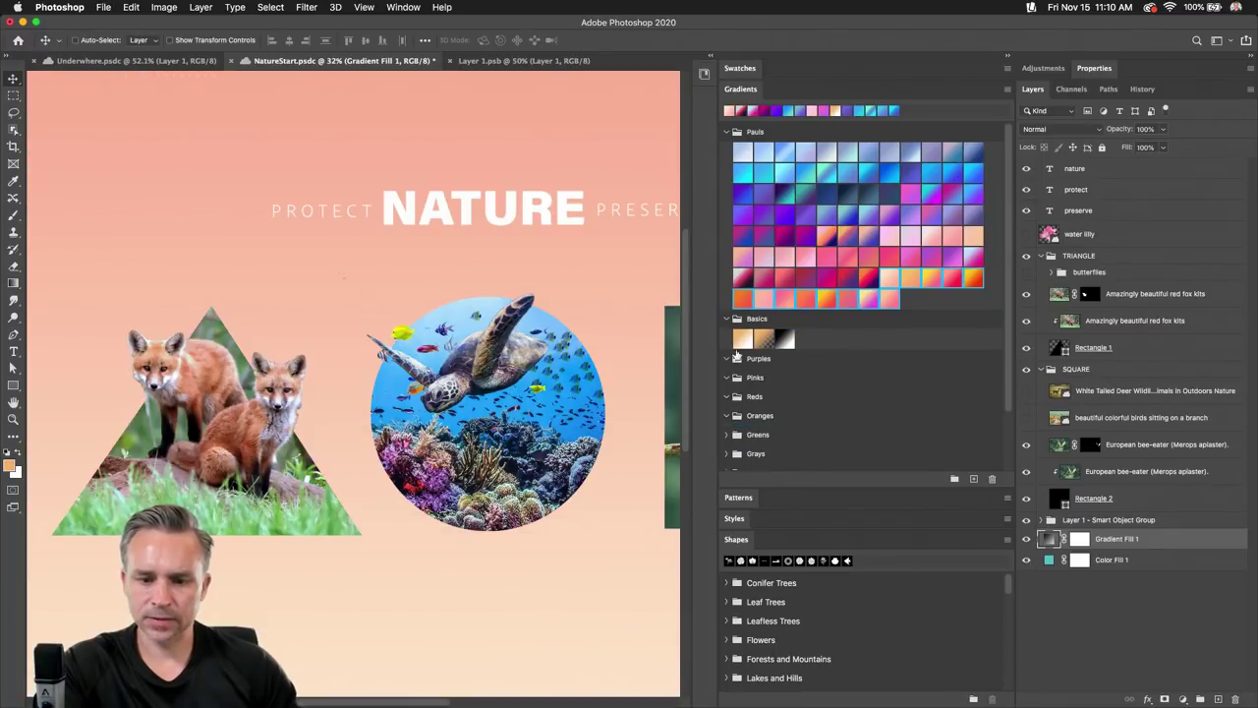
# Step: Move all Greens gradients into the custom gradient group after the orange ones
pyautogui.scroll(-3, 737, 392)
pyautogui.click(727, 366)
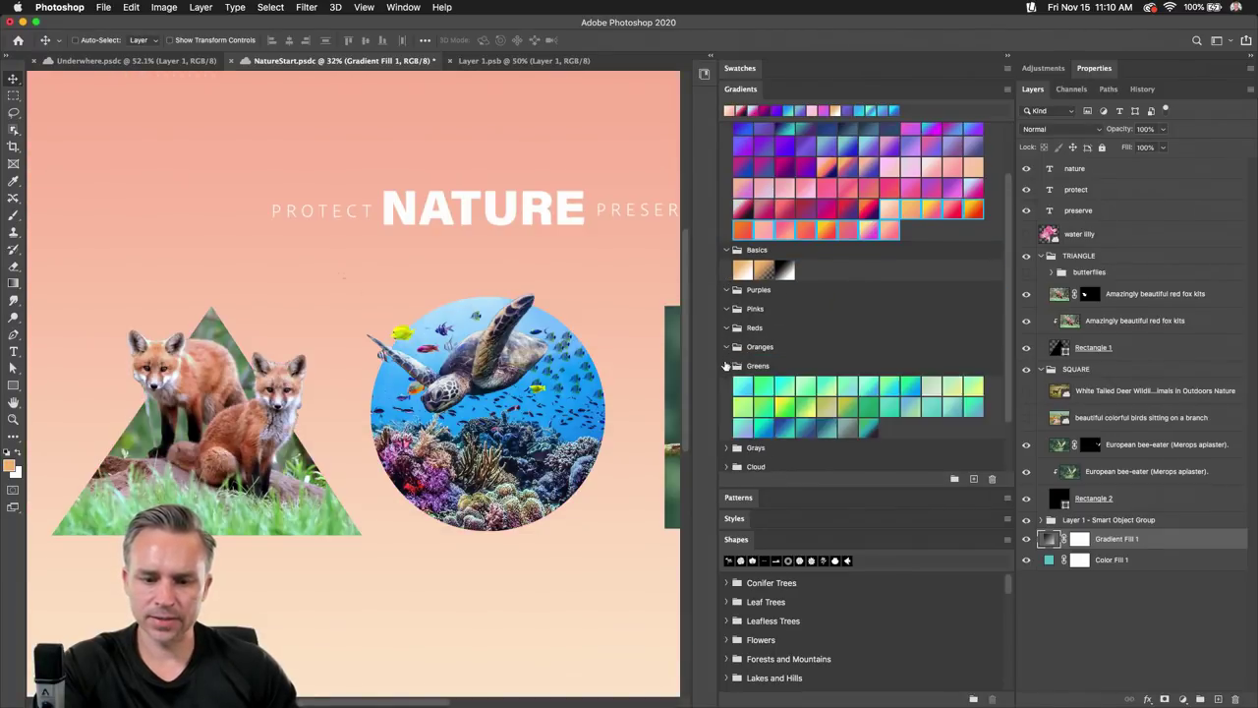
pyautogui.click(743, 384)
pyautogui.moveTo(739, 391); pyautogui.dragTo(911, 242)
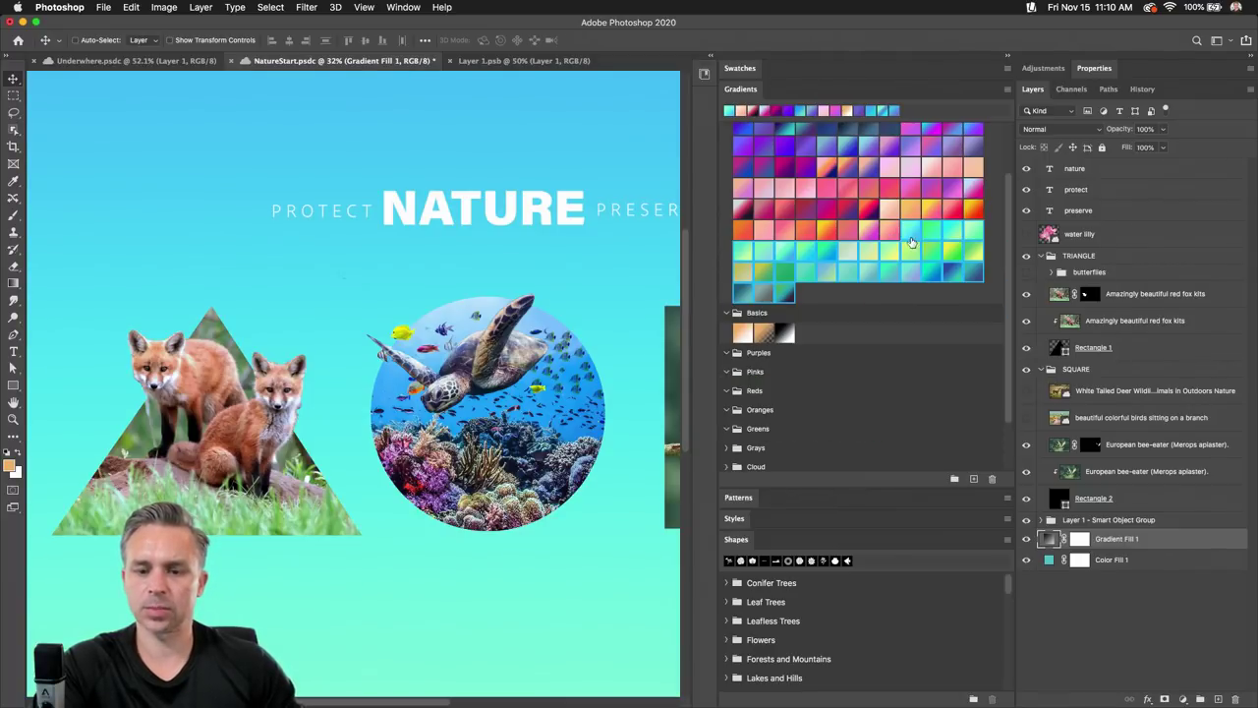
# Step: Try several green and blue gradients on the background fill layer, ending with the red-to-yellow gradient
pyautogui.click(886, 234)
pyautogui.click(930, 232)
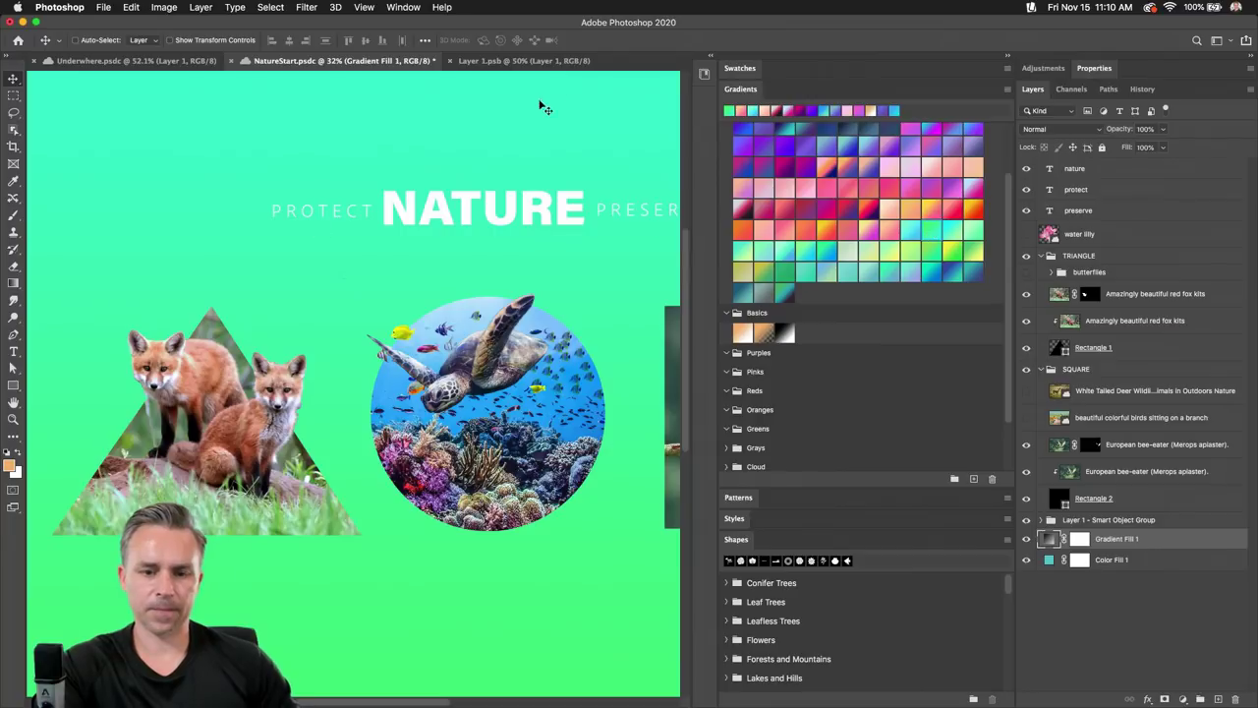
pyautogui.press('super+0')
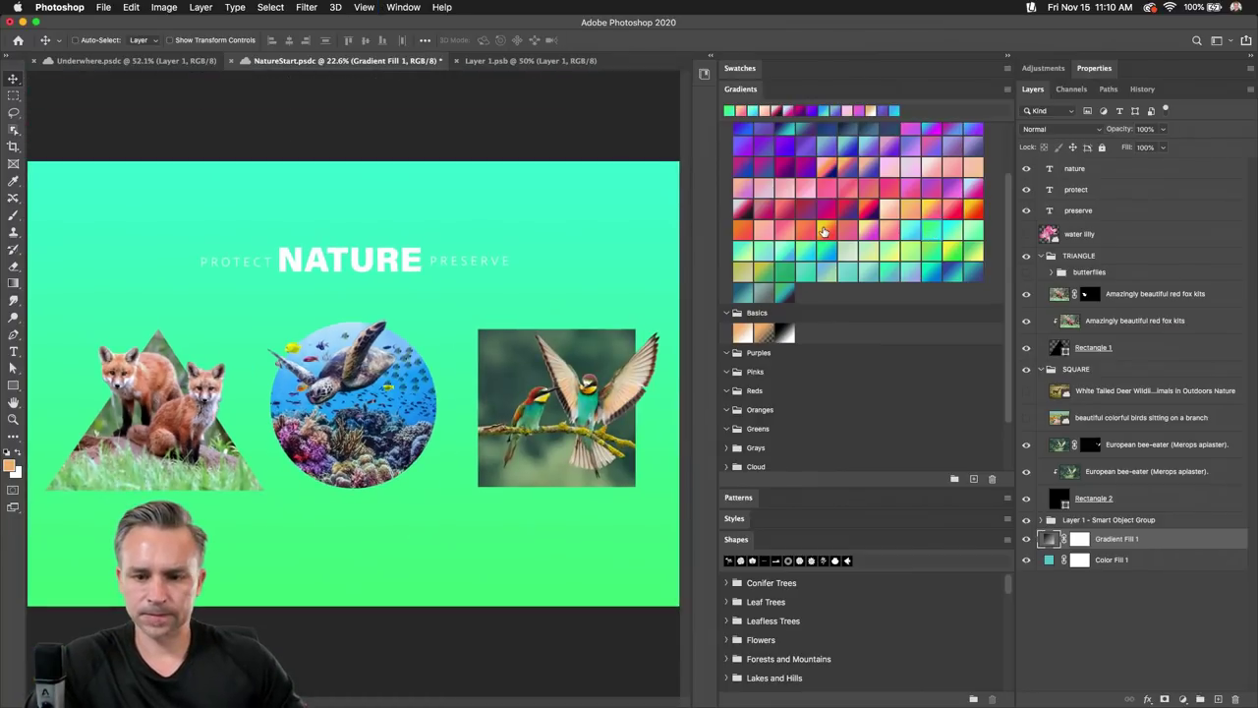
pyautogui.click(912, 231)
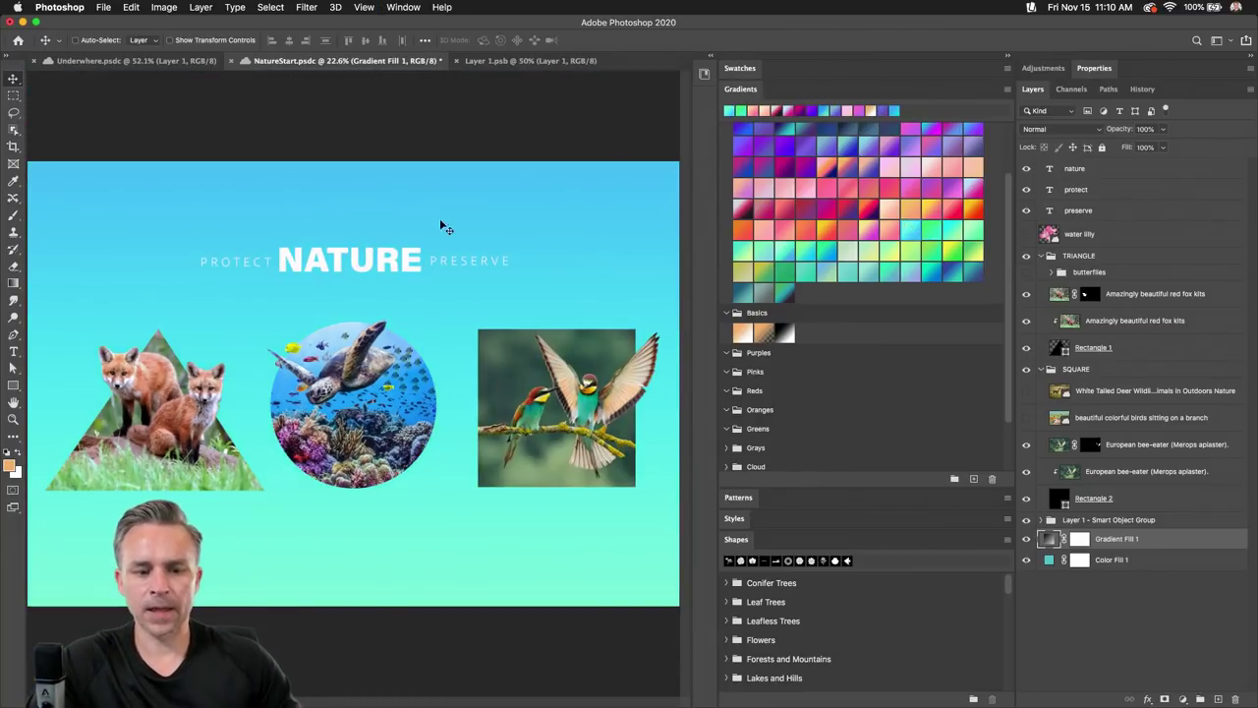
pyautogui.scroll(3, 786, 196)
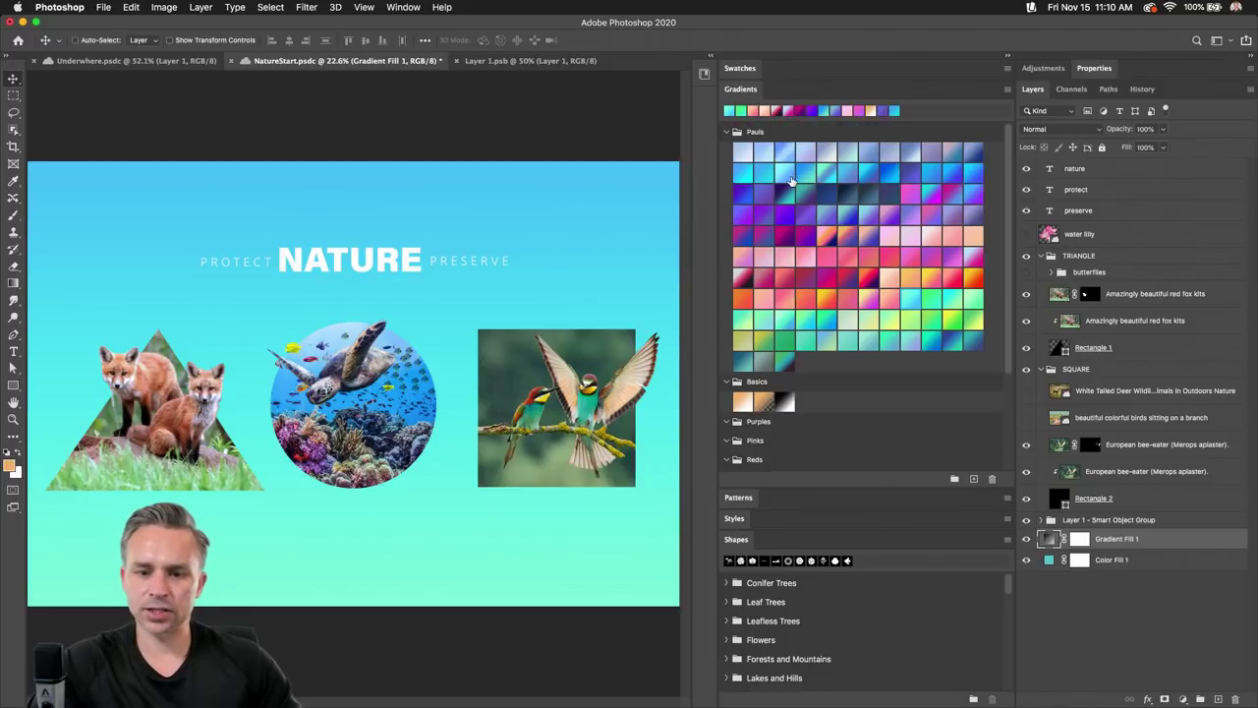
pyautogui.click(824, 172)
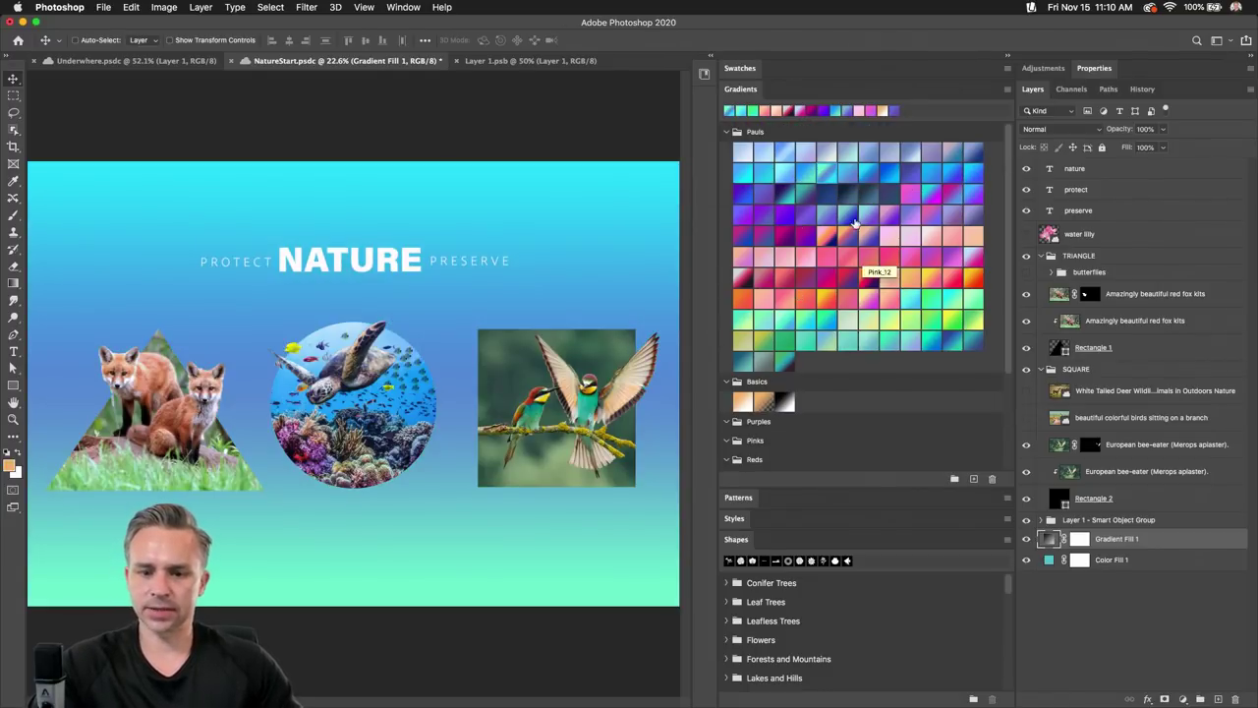
pyautogui.click(800, 176)
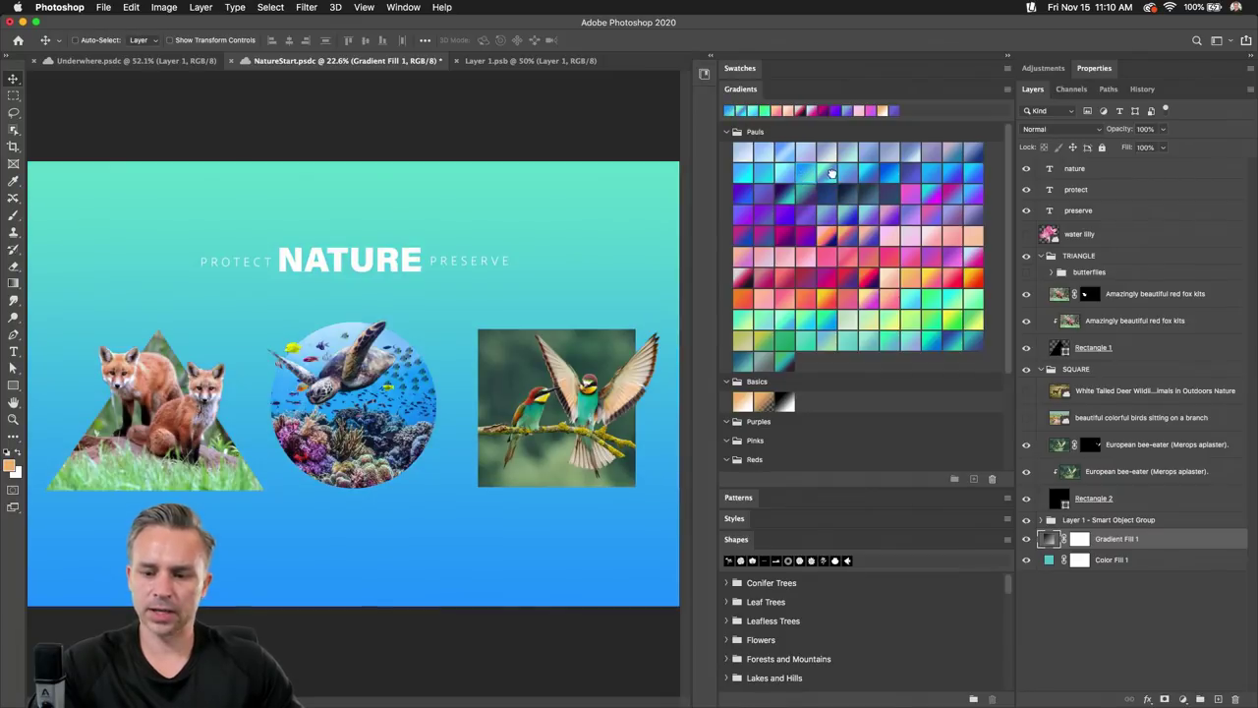
pyautogui.click(828, 173)
pyautogui.click(831, 300)
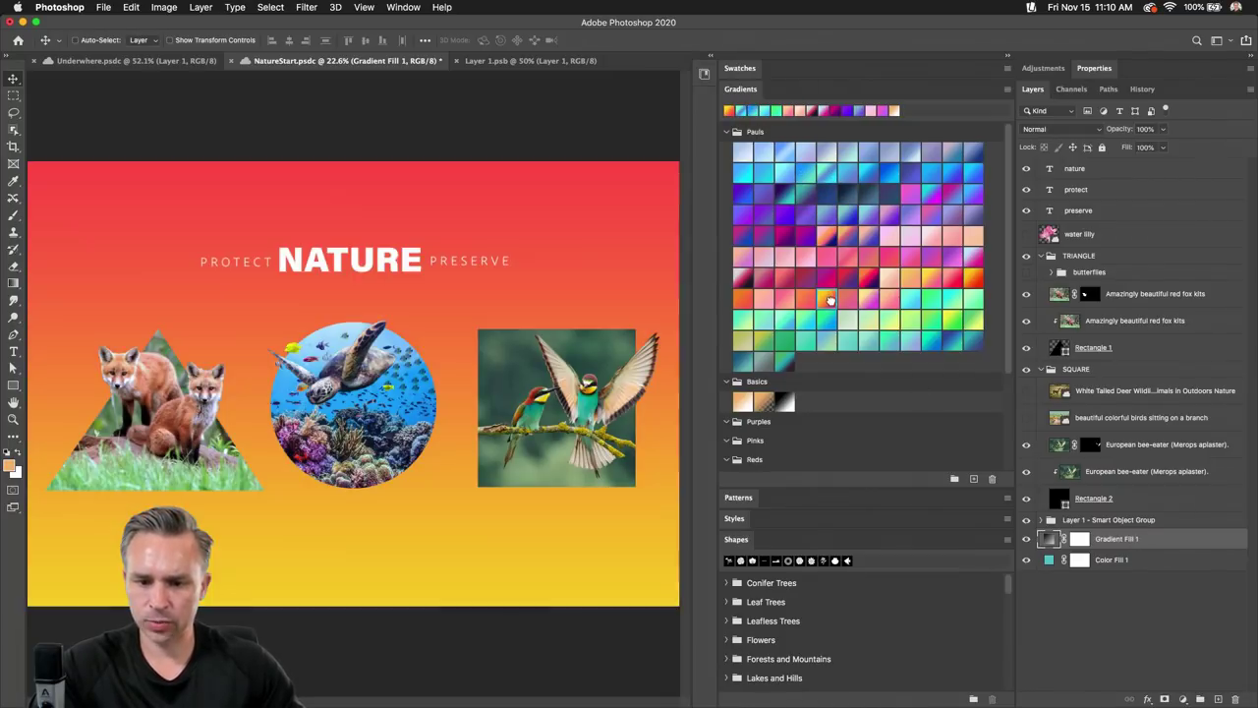
# Step: Try several green and blue gradients from the custom group on the background fill layer, ending with cyan through blue to mint green
pyautogui.click(839, 322)
pyautogui.click(892, 334)
pyautogui.click(889, 320)
pyautogui.click(817, 174)
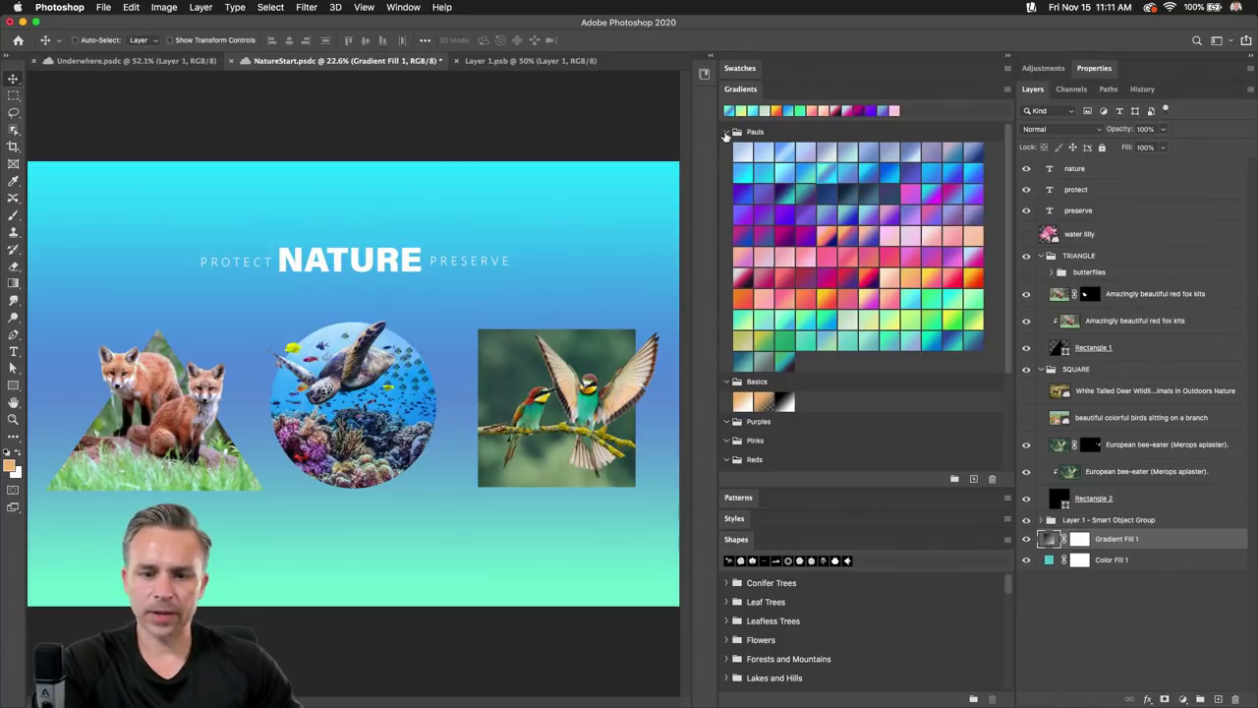
# Step: Duplicate the gradient fill layer and turn the upper copy into a pattern fill with the first Trees pattern of green leaves
pyautogui.click(725, 133)
pyautogui.click(725, 133)
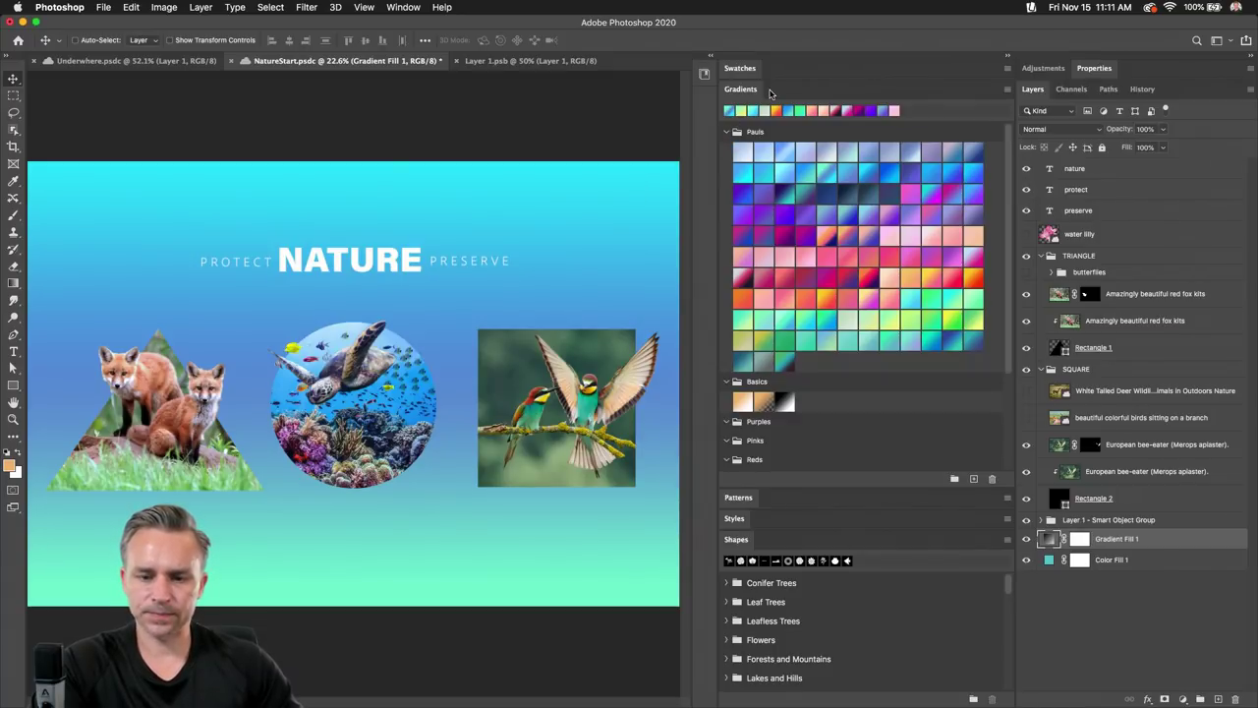
pyautogui.click(770, 93)
pyautogui.click(738, 110)
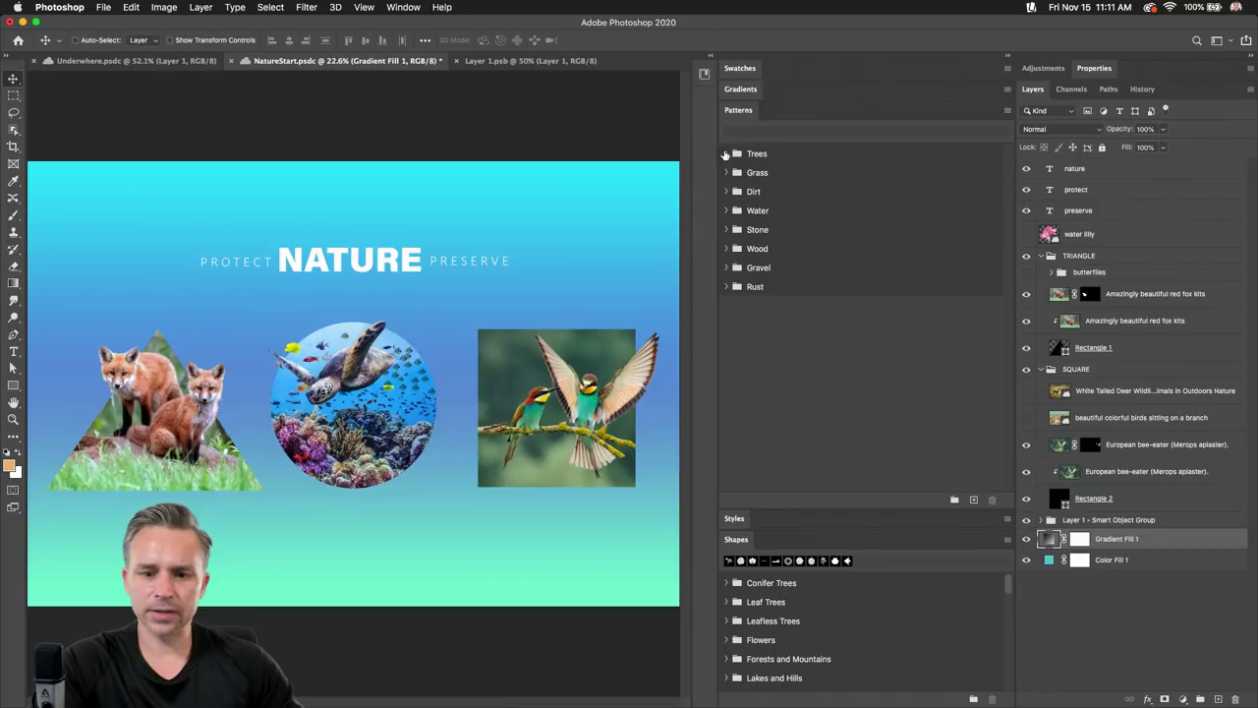
pyautogui.moveTo(1143, 546); pyautogui.dragTo(1200, 699)
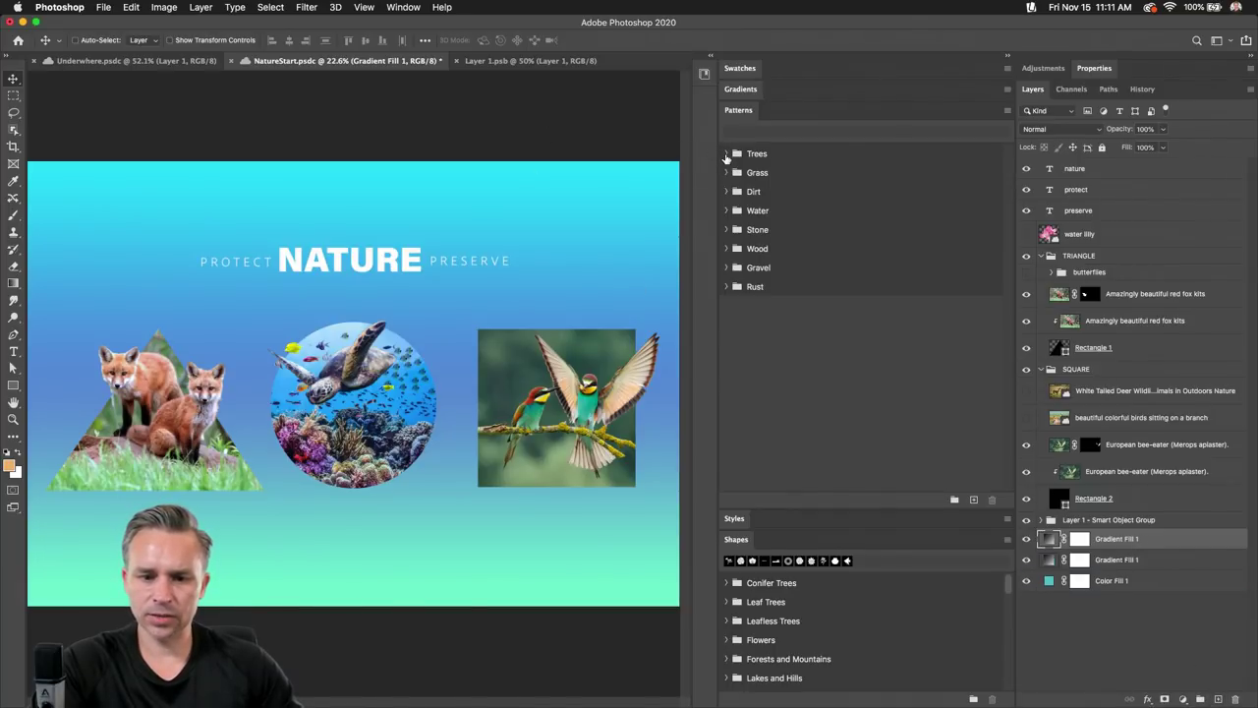
pyautogui.click(735, 154)
pyautogui.moveTo(753, 183); pyautogui.dragTo(570, 236)
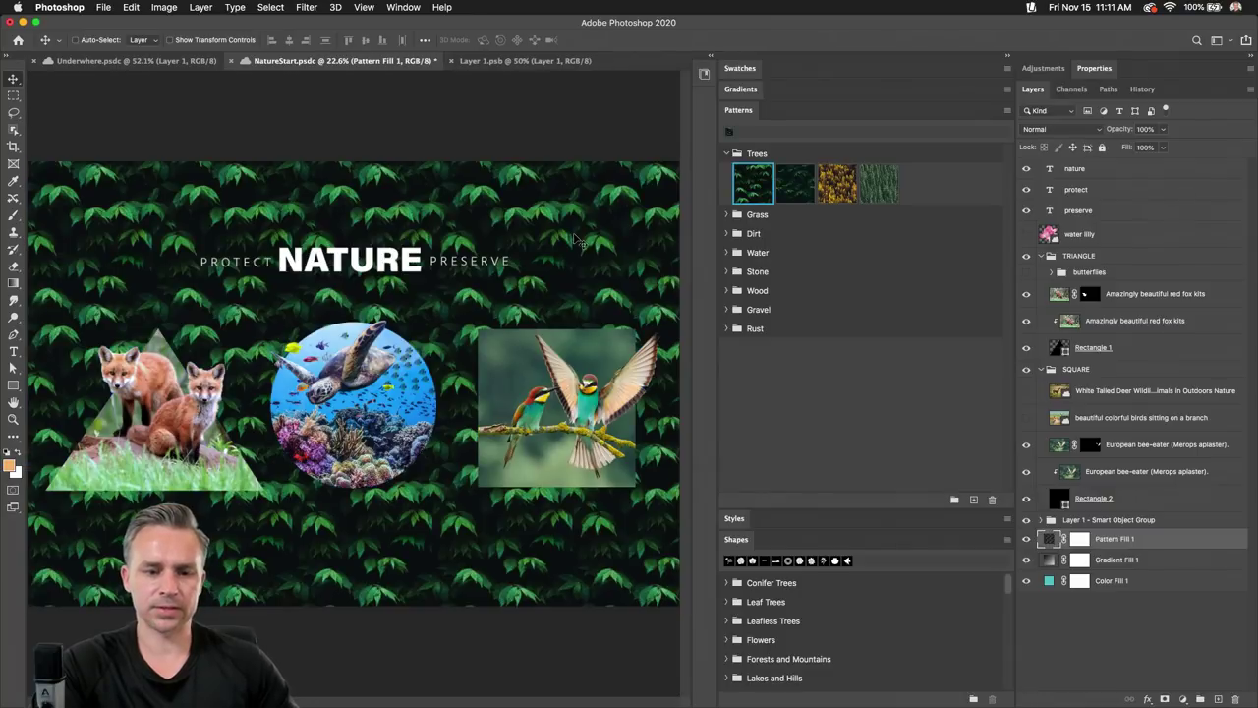
# Step: Duplicate the leaf pattern fill layer and try the brown wood plank and dark dirt patterns on the upper copy
pyautogui.moveTo(1126, 539); pyautogui.dragTo(1200, 699)
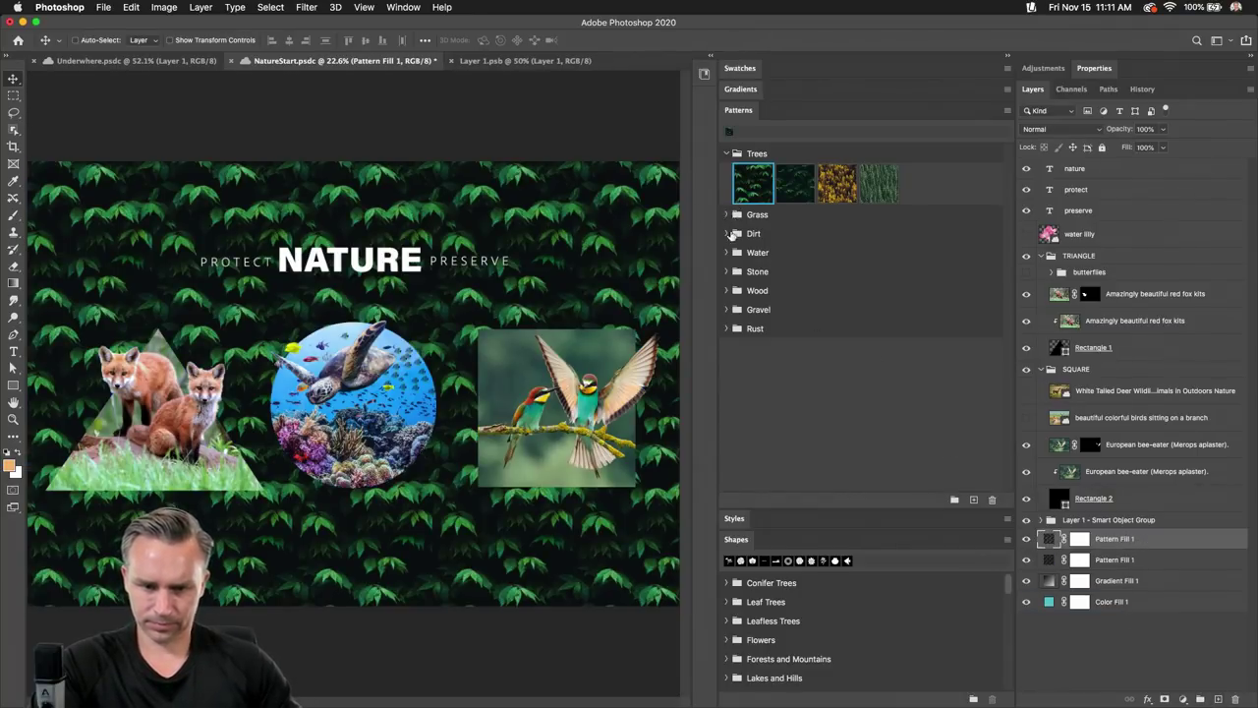
pyautogui.click(728, 272)
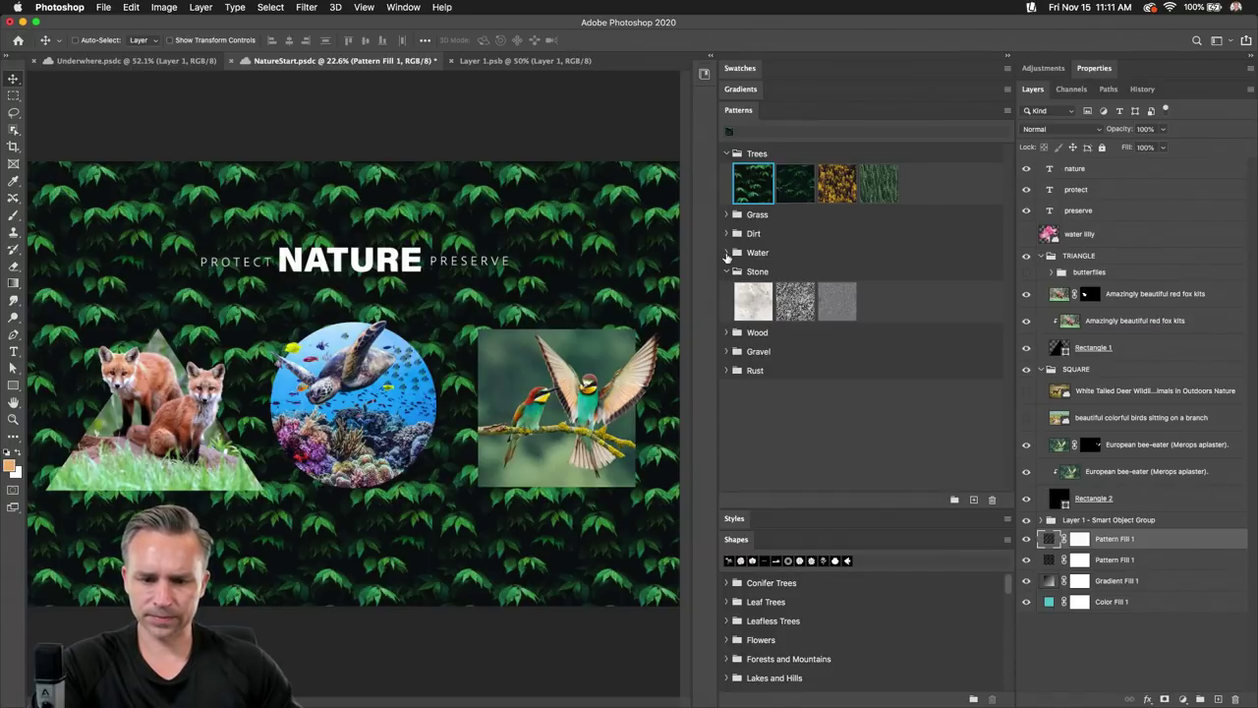
pyautogui.click(728, 252)
pyautogui.click(728, 375)
pyautogui.moveTo(753, 403); pyautogui.dragTo(539, 229)
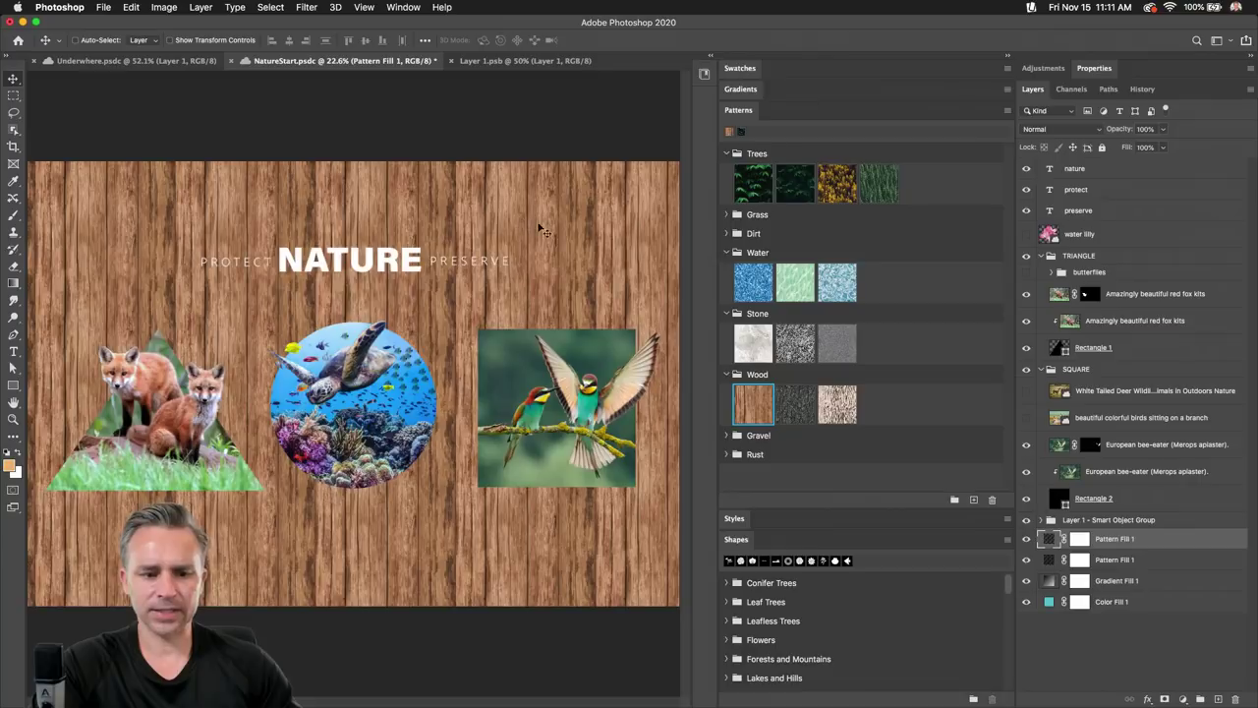
pyautogui.click(727, 234)
pyautogui.moveTo(754, 263); pyautogui.dragTo(499, 201)
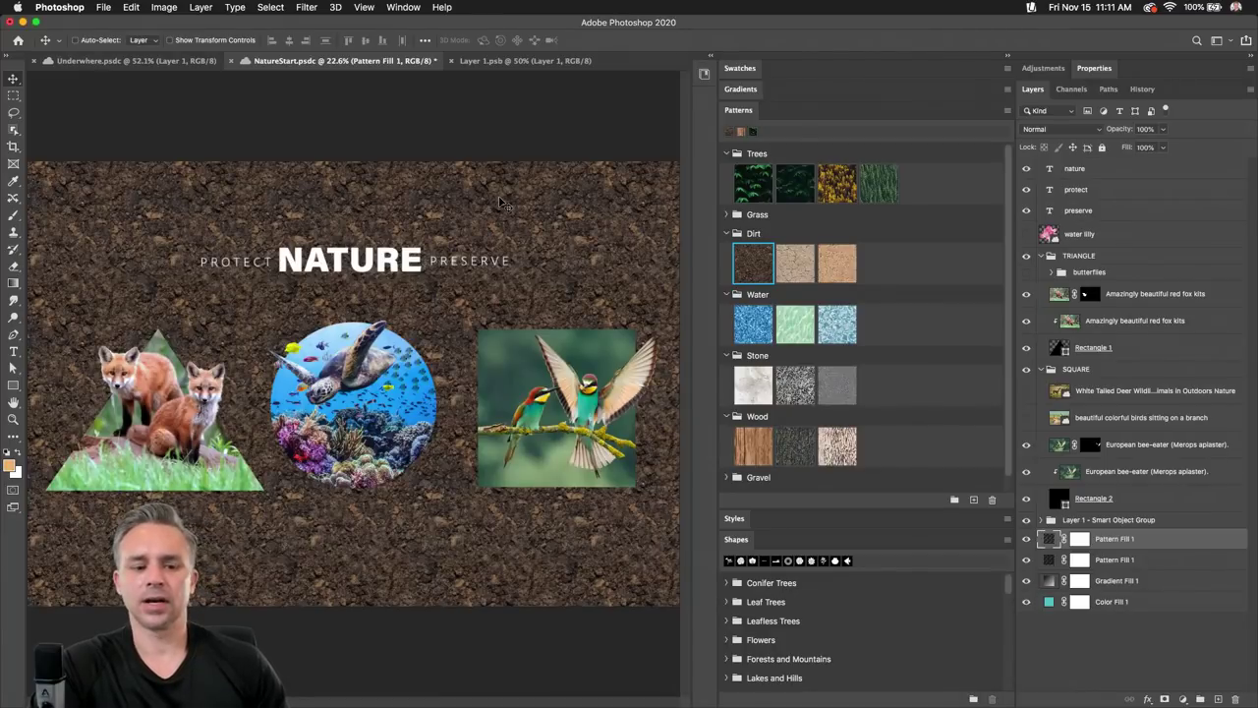
# Step: Try the four Gravel patterns and the dark bark pattern on the upper pattern fill, ending with the brown wood planks
pyautogui.click(732, 479)
pyautogui.click(728, 477)
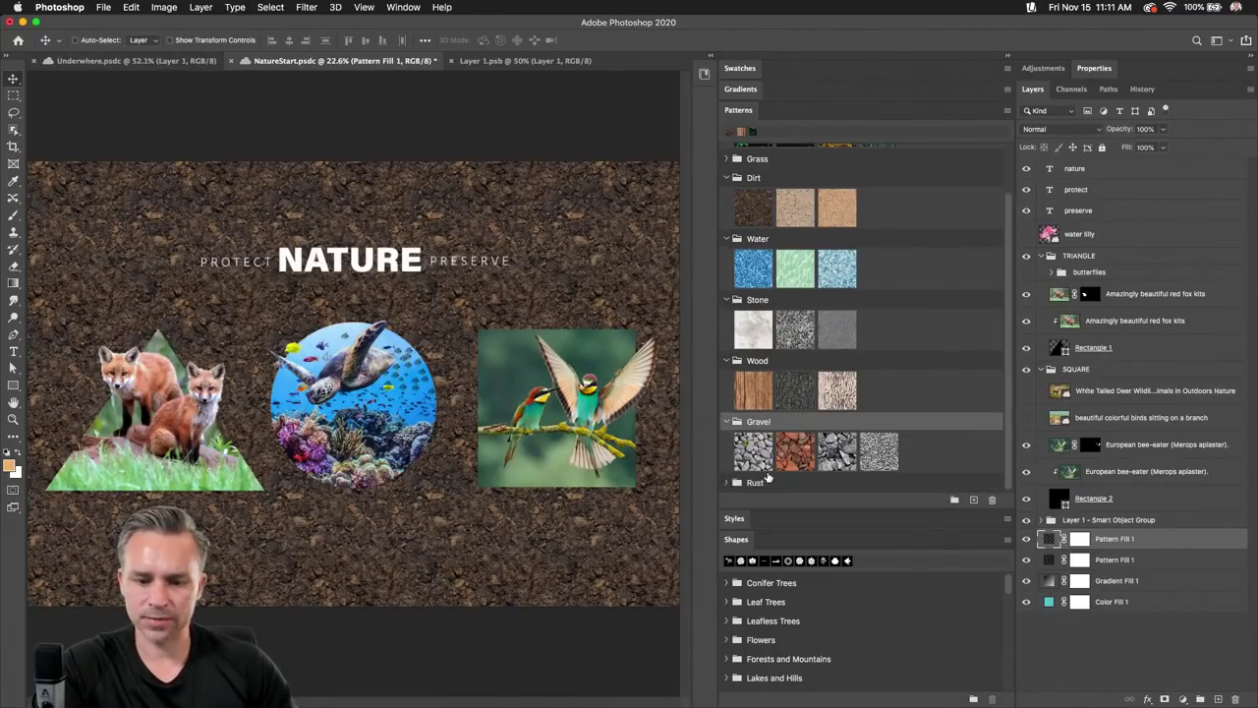
pyautogui.moveTo(744, 452); pyautogui.dragTo(558, 246)
pyautogui.moveTo(795, 451); pyautogui.dragTo(591, 271)
pyautogui.moveTo(837, 454); pyautogui.dragTo(523, 212)
pyautogui.moveTo(877, 448); pyautogui.dragTo(584, 275)
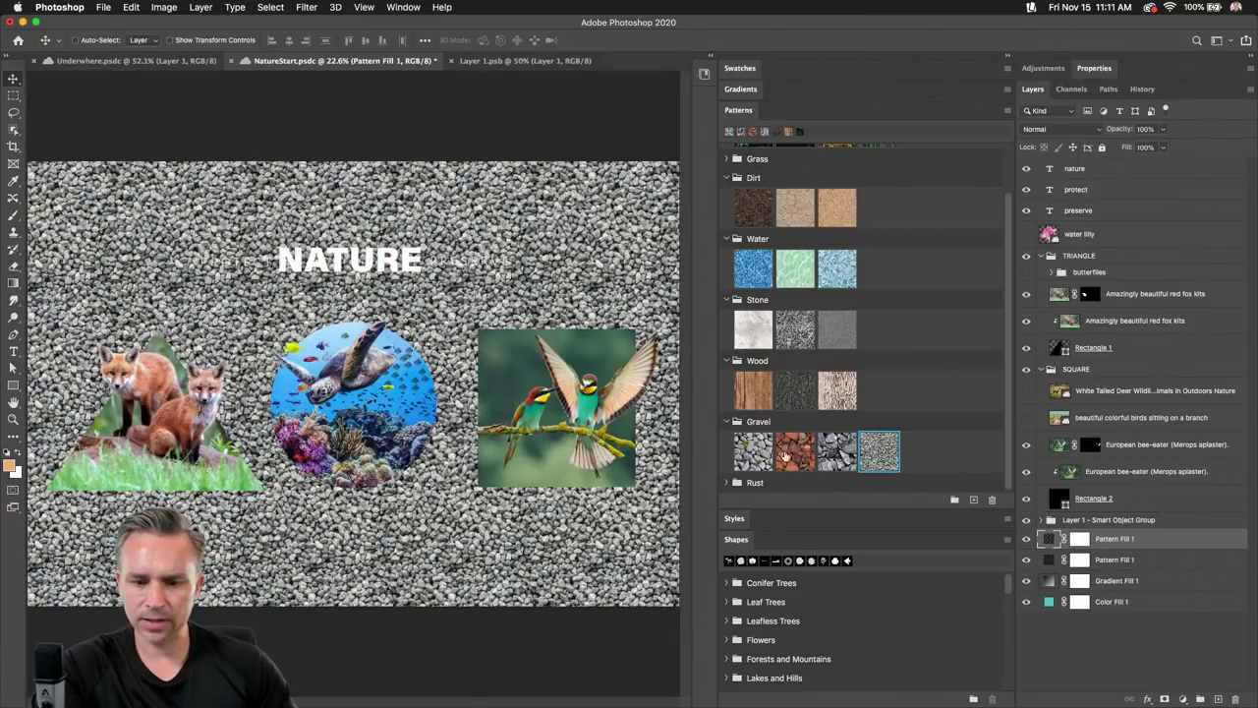
pyautogui.moveTo(796, 459); pyautogui.dragTo(538, 244)
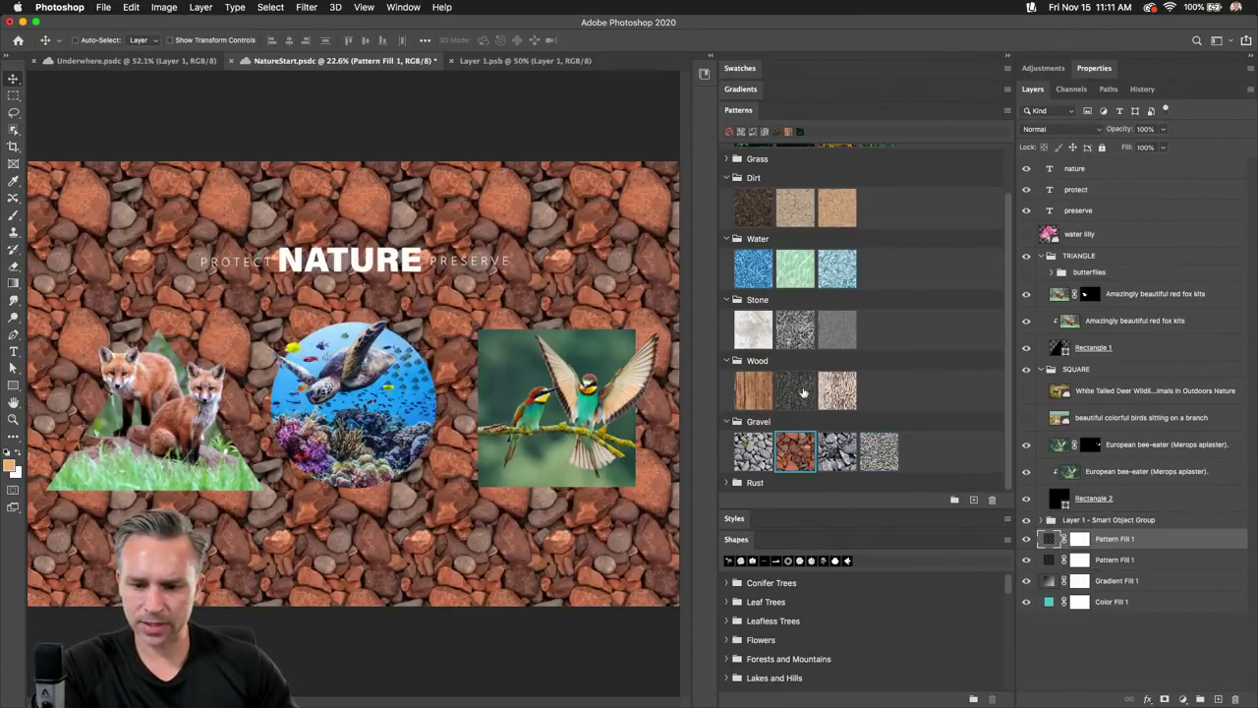
pyautogui.moveTo(793, 395); pyautogui.dragTo(511, 221)
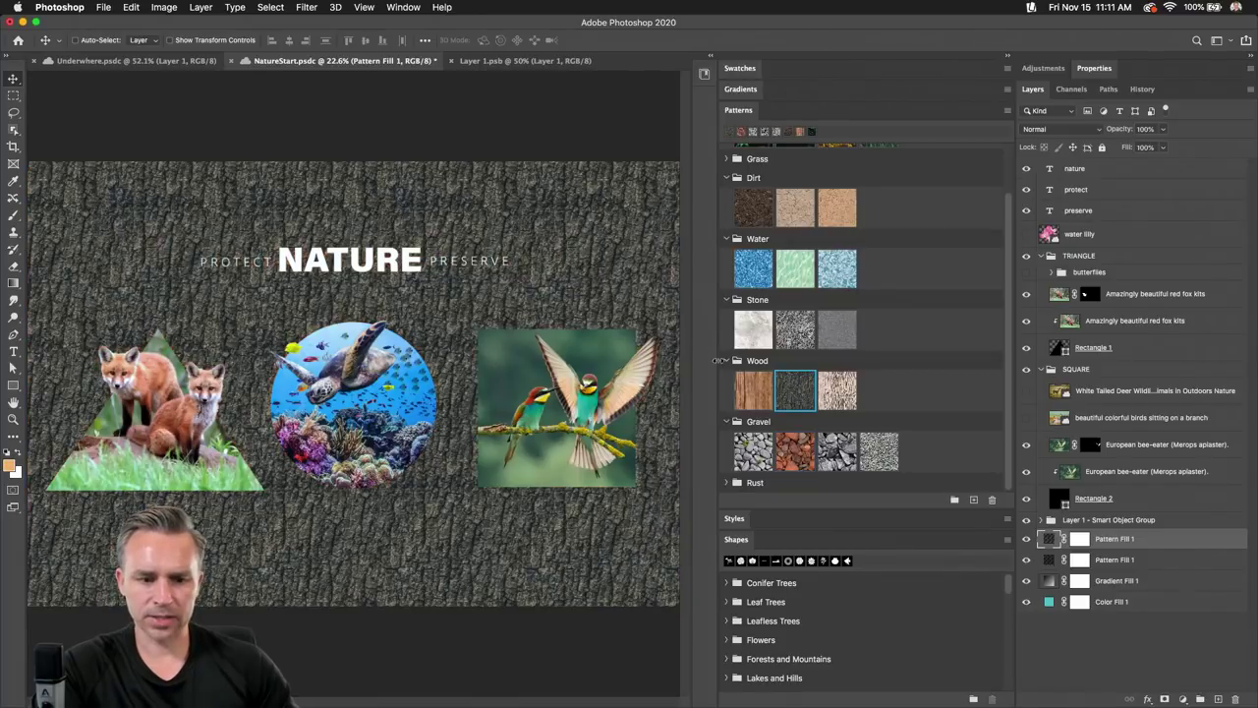
pyautogui.moveTo(751, 391); pyautogui.dragTo(568, 251)
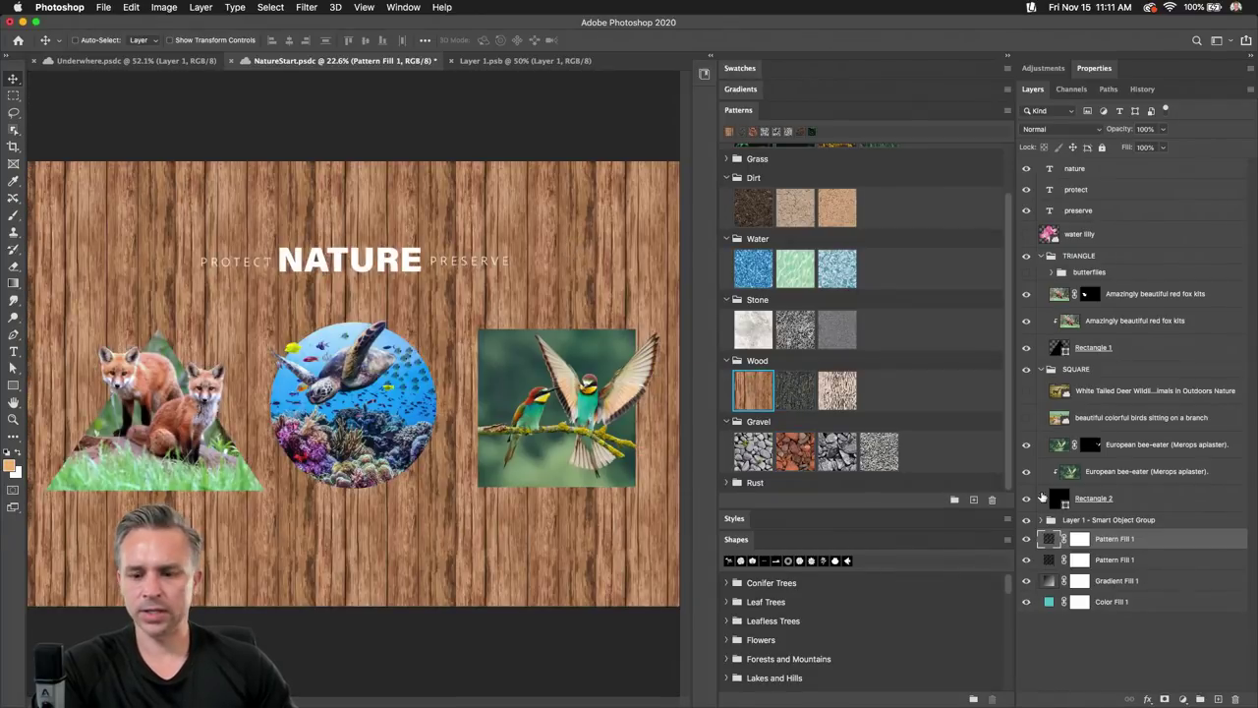
# Step: Compare the wood, leaf and gradient backgrounds by toggling layer visibility, leaving both pattern fills hidden and the gradient fill layer selected
pyautogui.click(1027, 541)
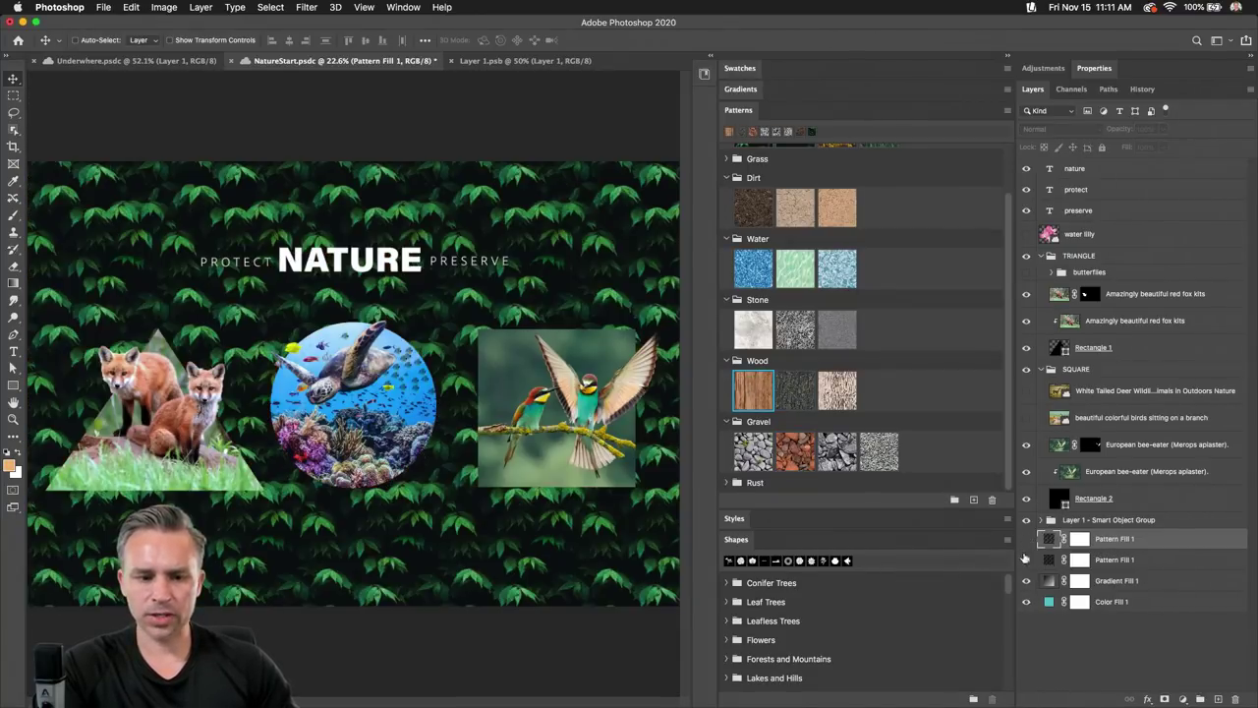
pyautogui.click(1146, 561)
pyautogui.click(1026, 560)
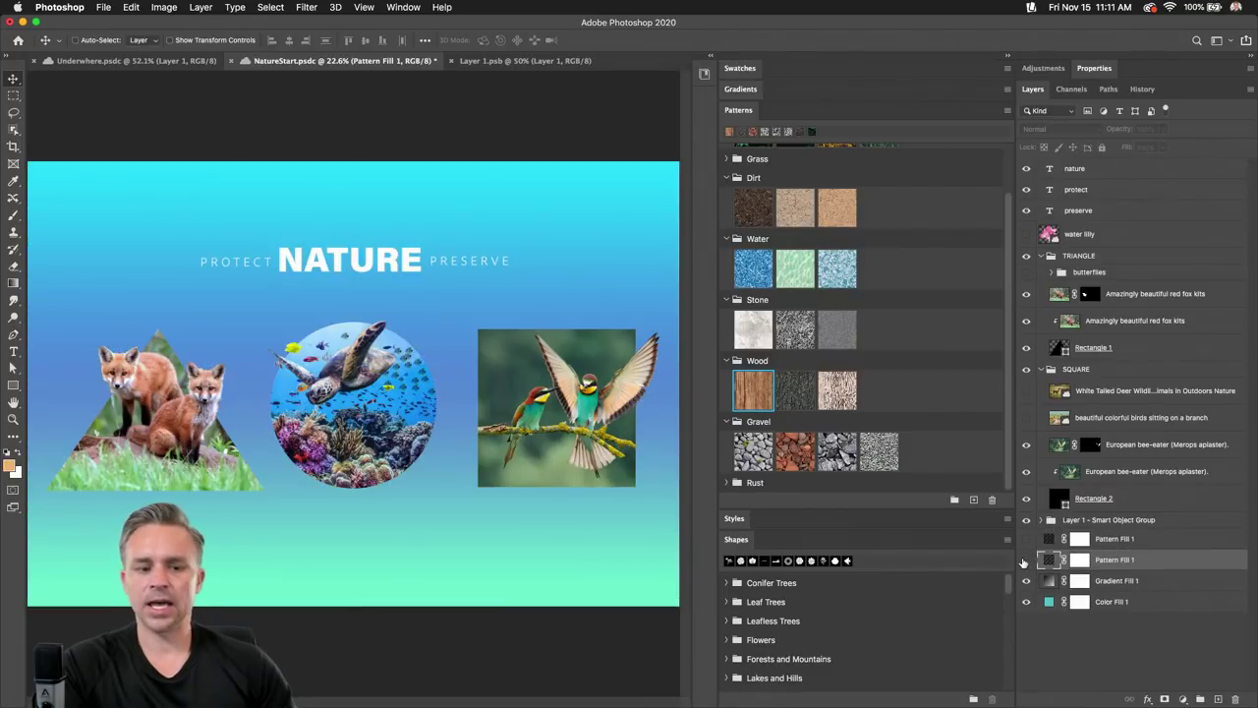
pyautogui.click(1026, 561)
pyautogui.click(1027, 539)
pyautogui.click(1128, 543)
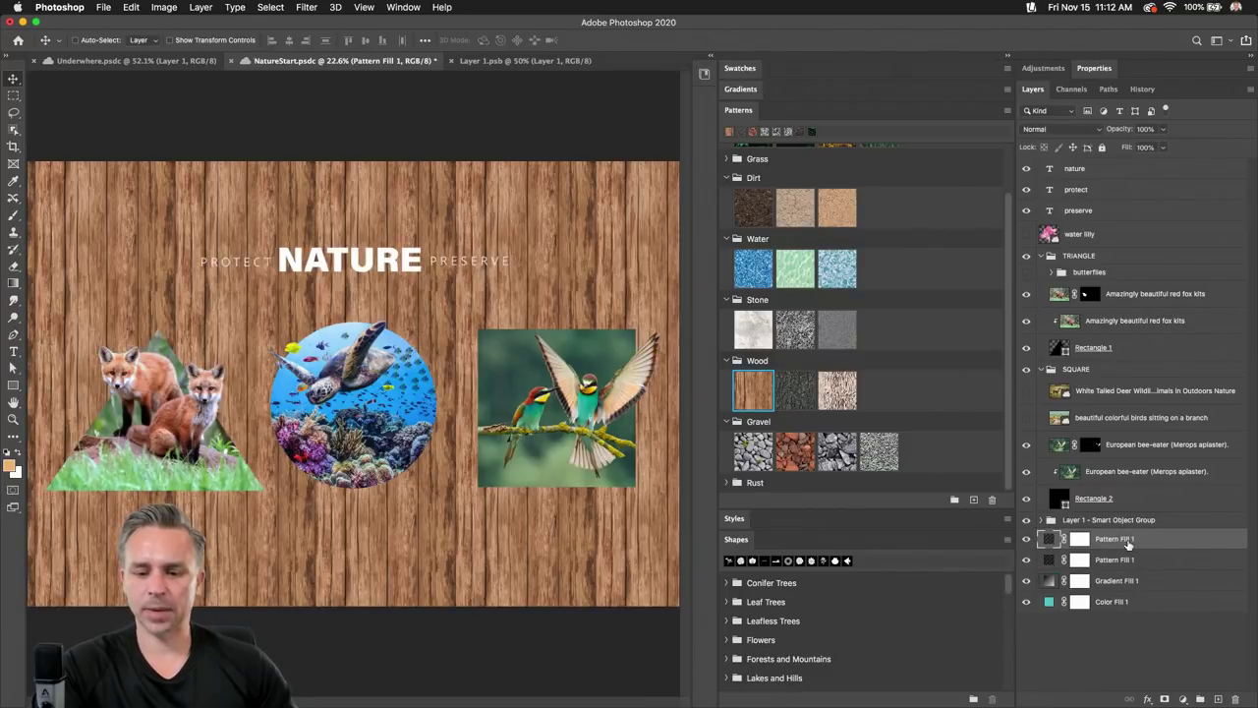
pyautogui.moveTo(1027, 544); pyautogui.dragTo(1026, 561)
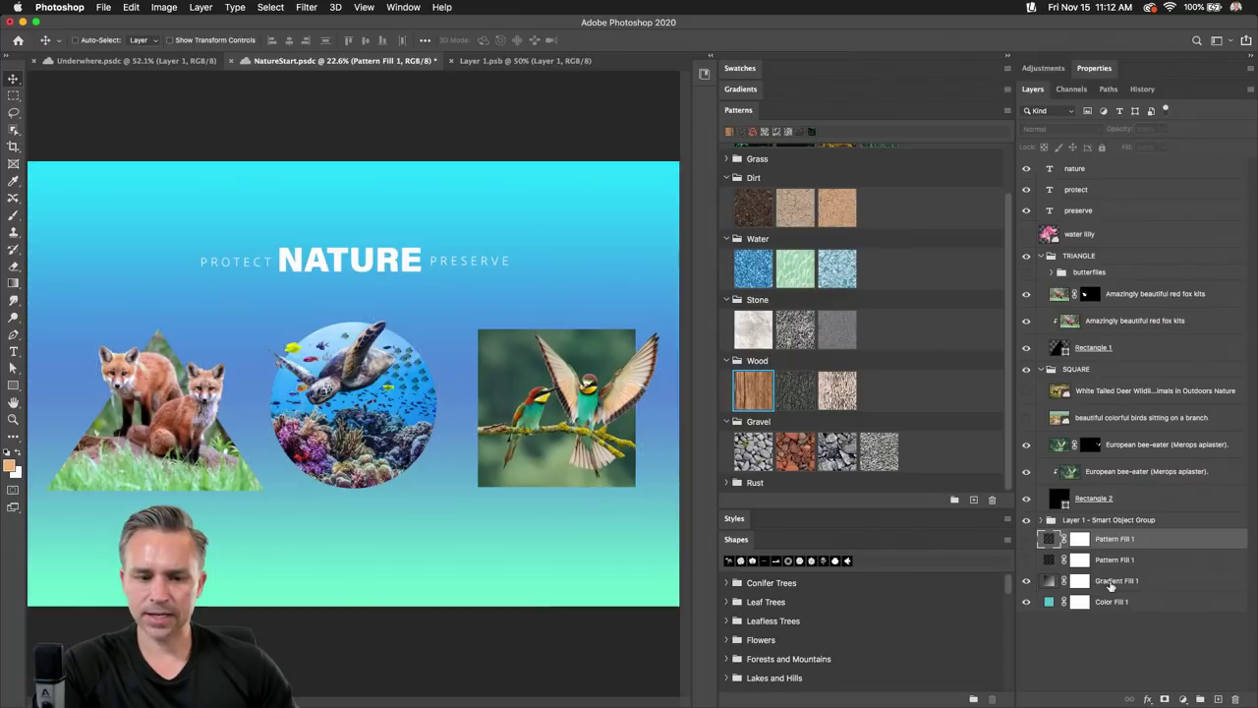
pyautogui.click(1111, 582)
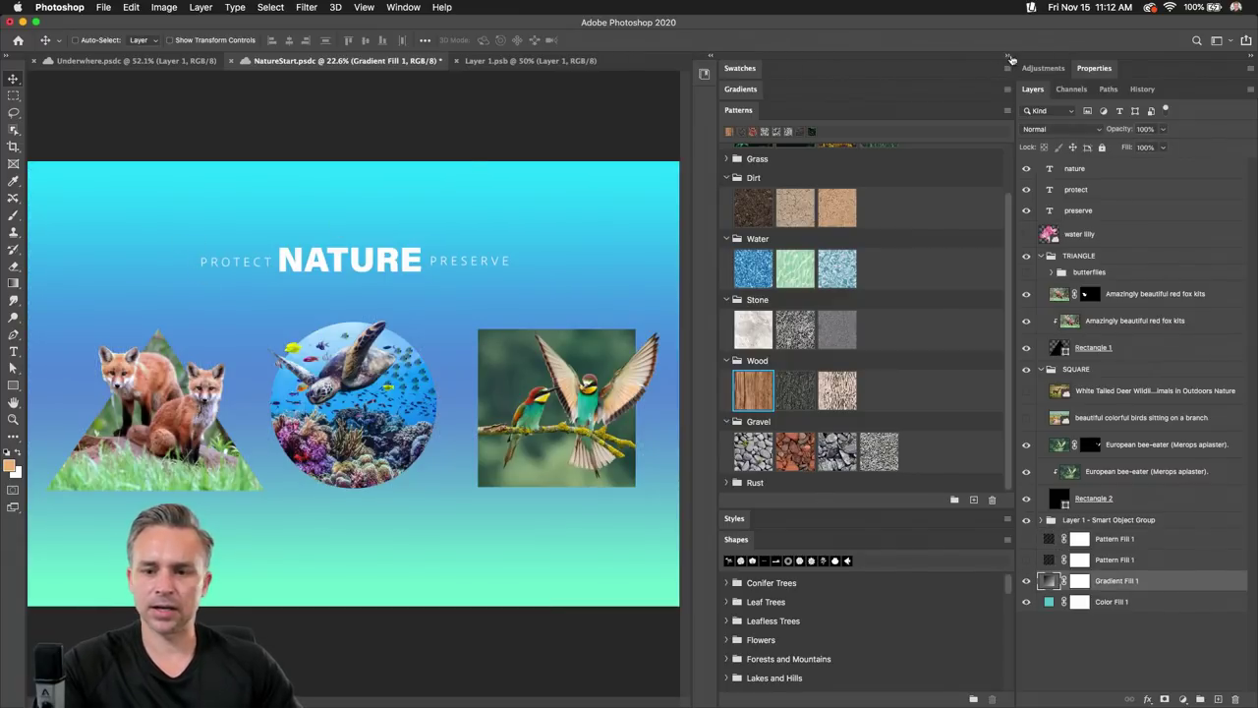
pyautogui.click(1010, 59)
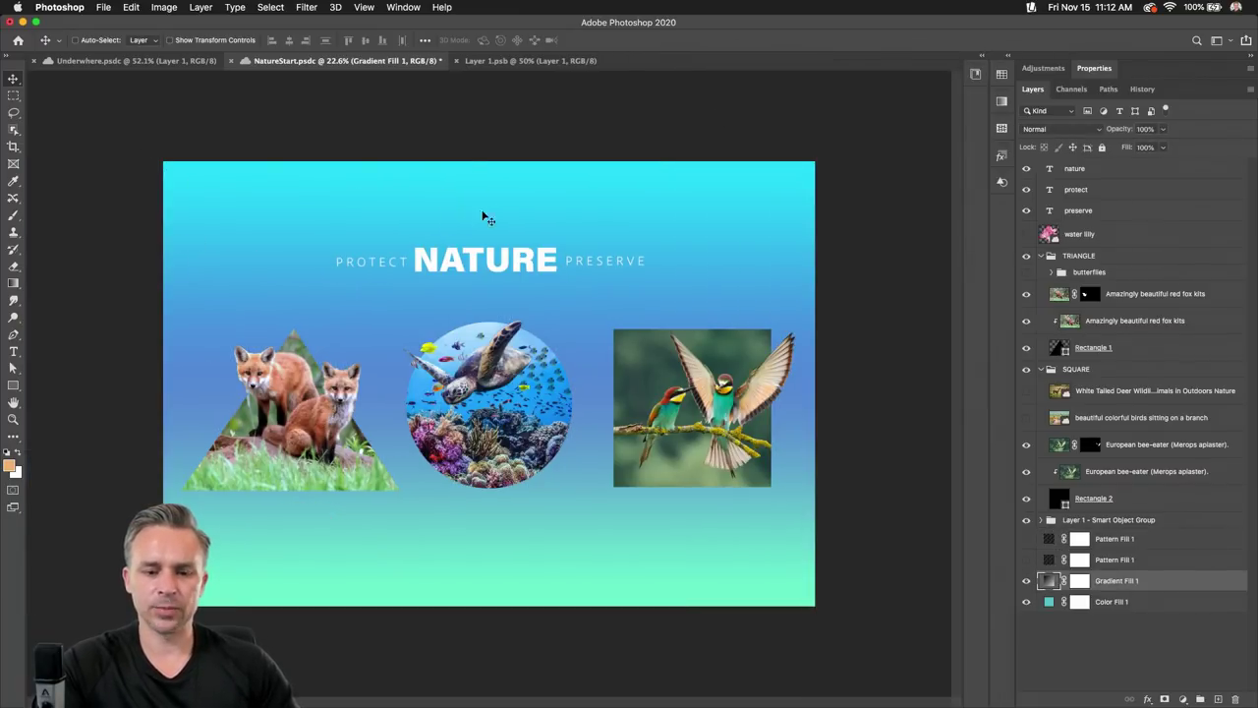
pyautogui.scroll(5, 493, 216)
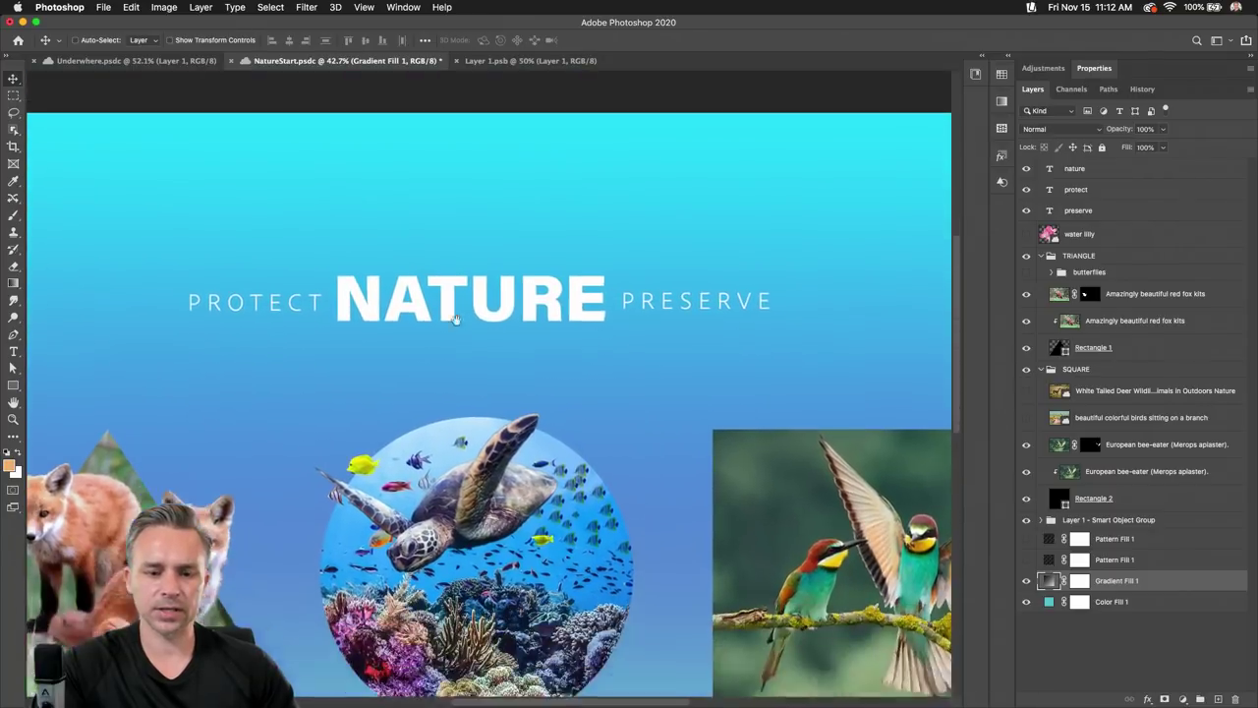
pyautogui.scroll(1, 459, 310)
pyautogui.scroll(1, 476, 224)
pyautogui.scroll(2, 477, 230)
pyautogui.moveTo(477, 228); pyautogui.dragTo(478, 282)
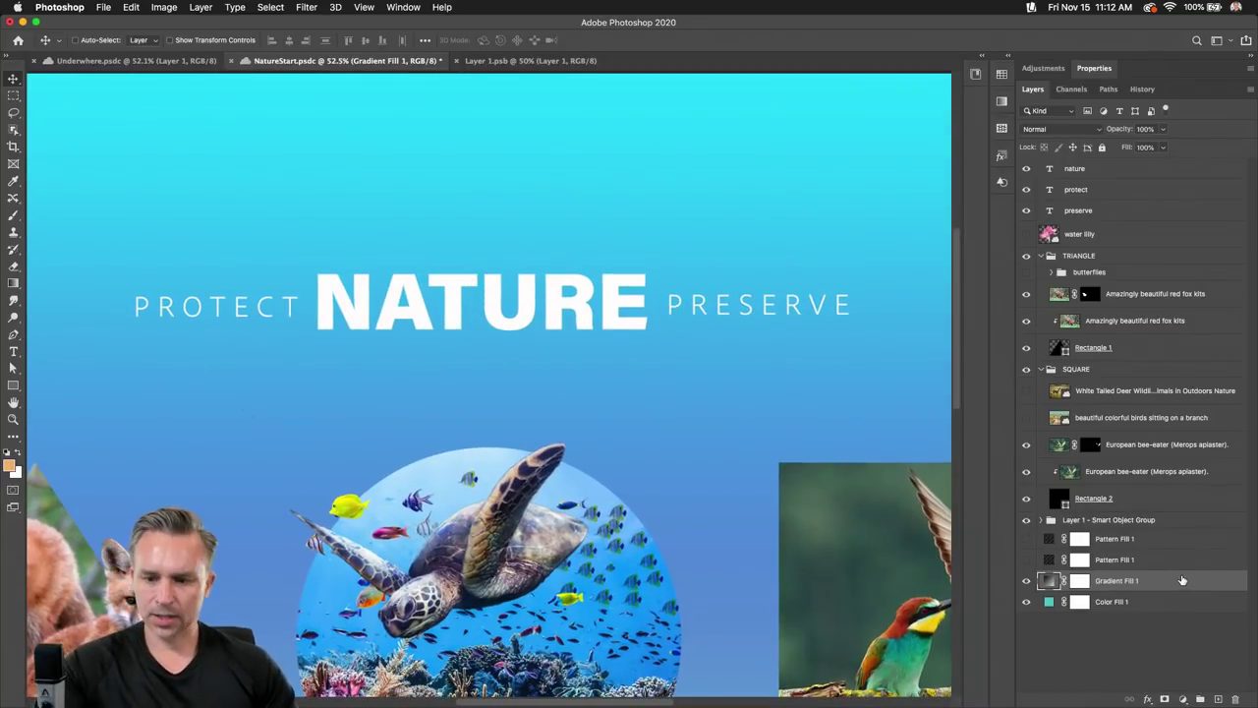
pyautogui.click(1150, 502)
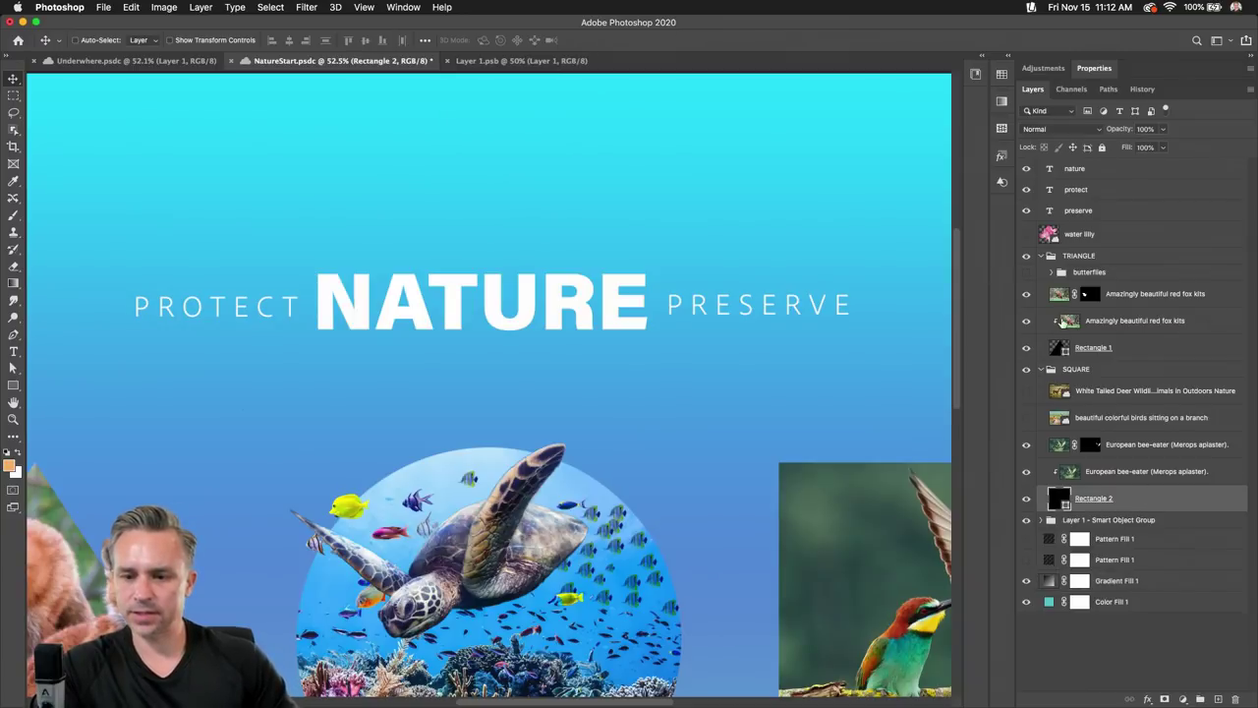
pyautogui.click(1140, 295)
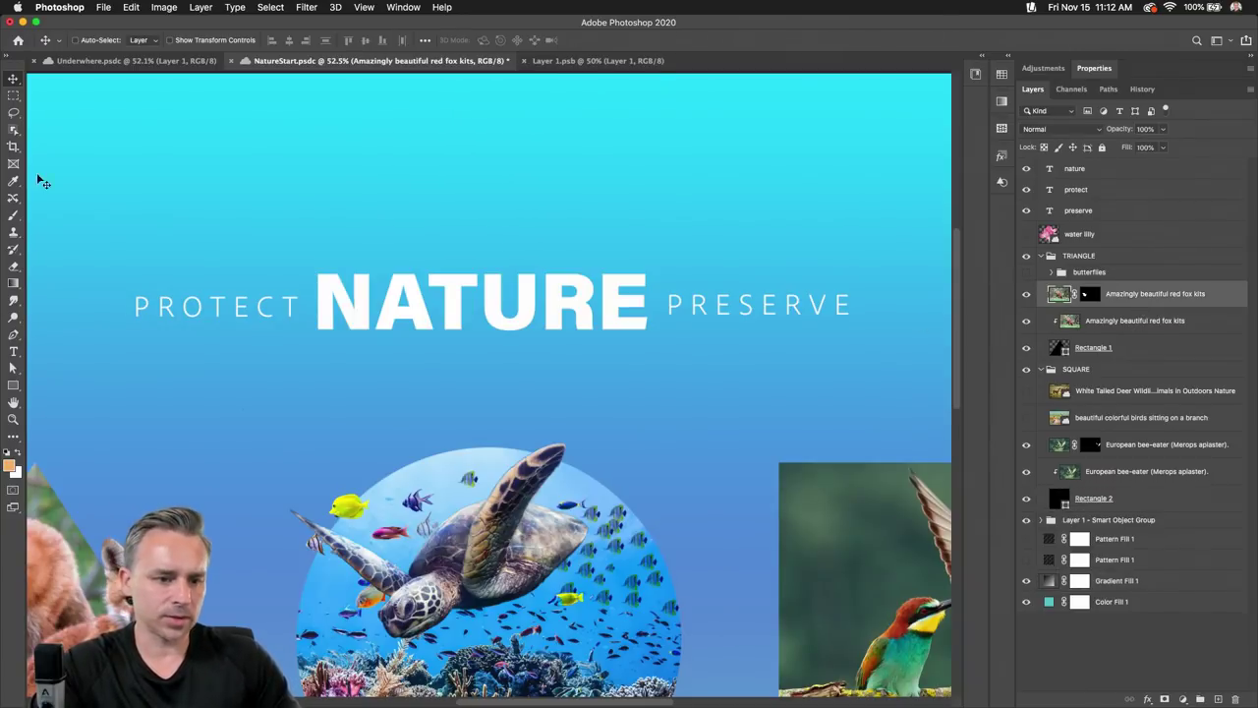
pyautogui.click(1008, 58)
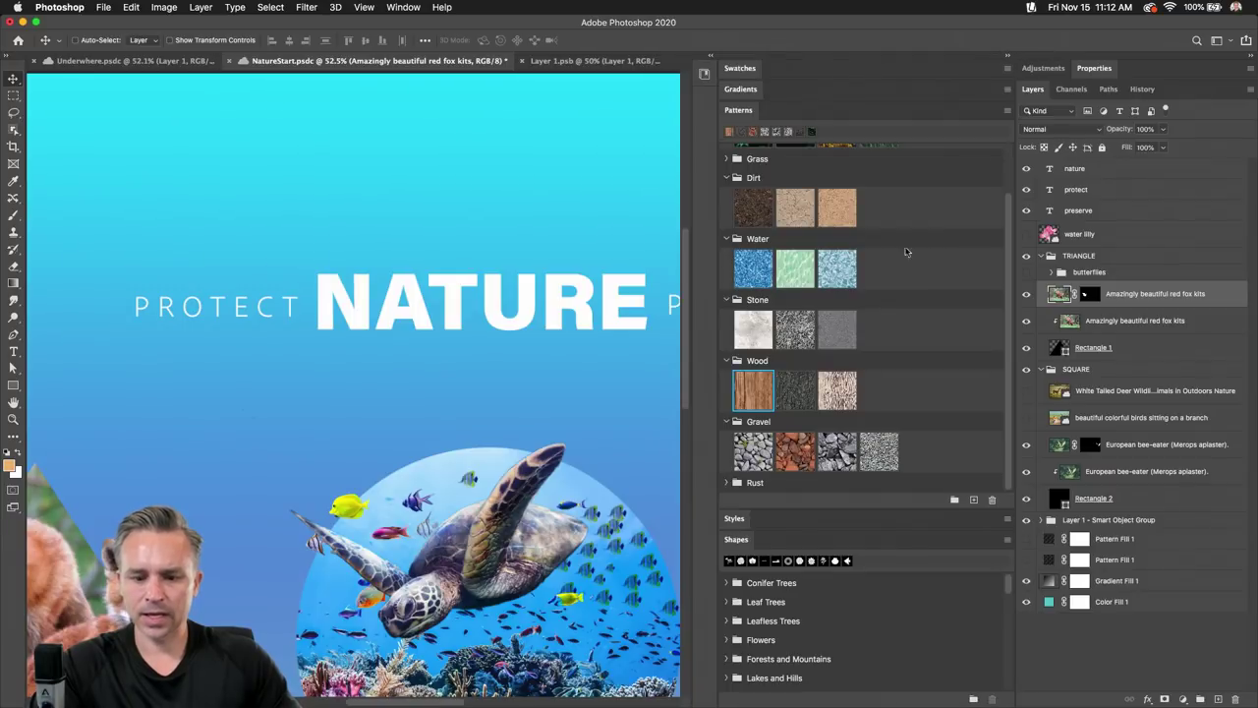
# Step: Bring up the shape presets and expand the Conifer Trees, Leaf Trees, Leafless Trees and Flowers groups
pyautogui.click(825, 115)
pyautogui.click(794, 143)
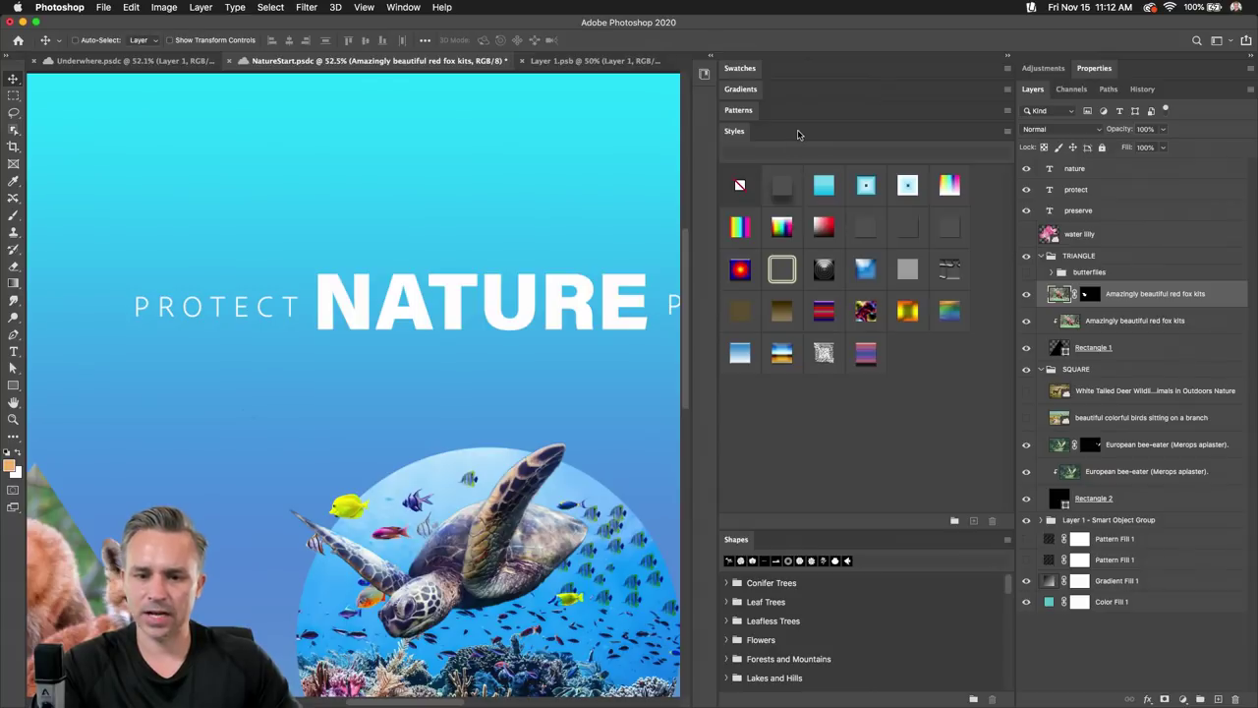
pyautogui.click(798, 134)
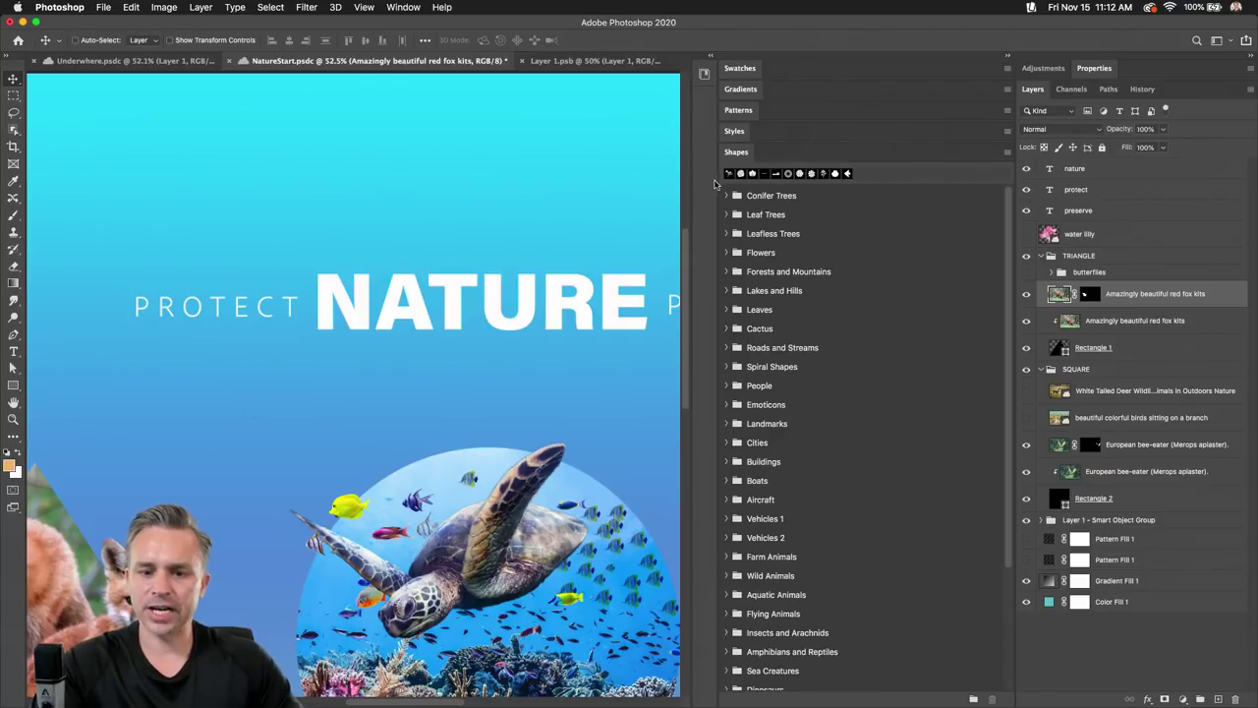
pyautogui.click(725, 195)
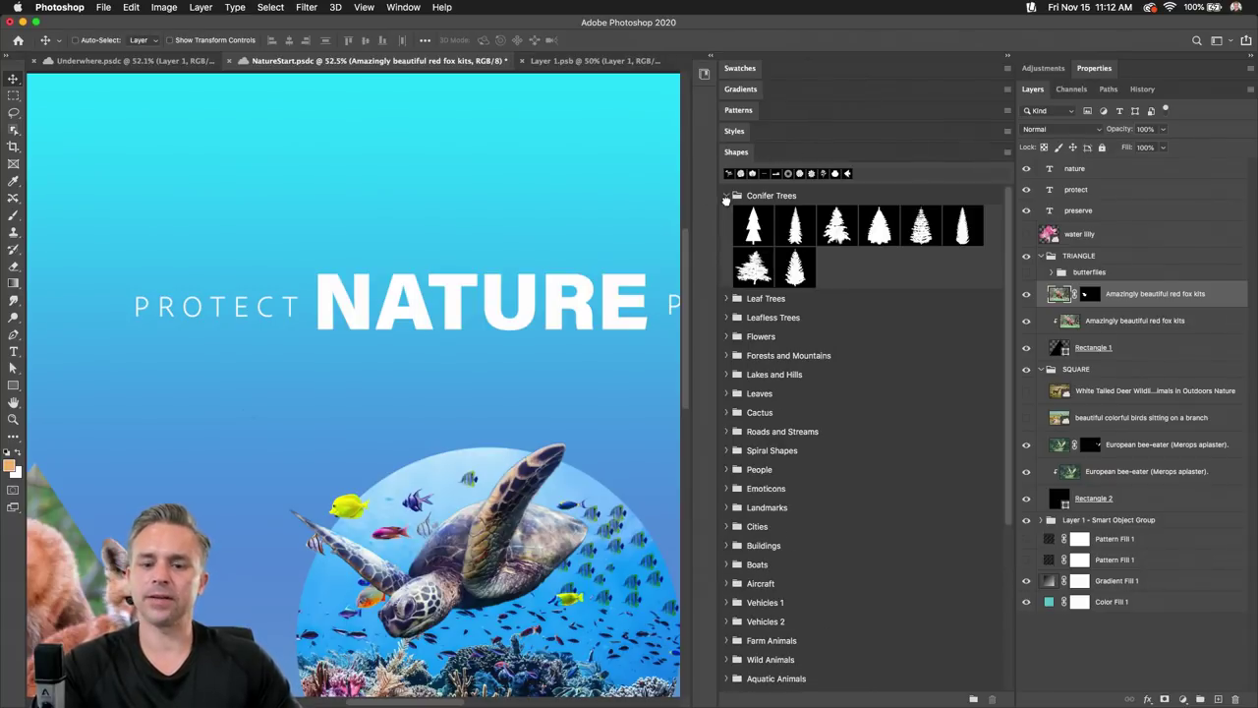
pyautogui.click(727, 299)
pyautogui.click(727, 404)
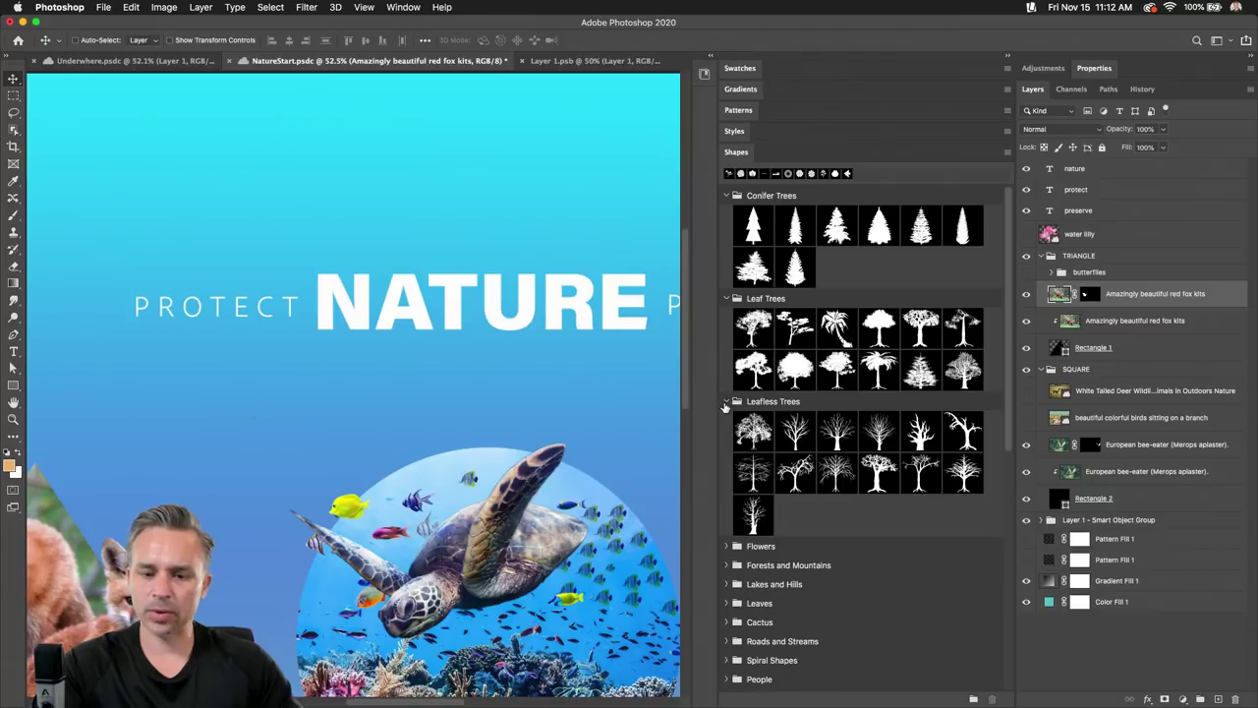
pyautogui.click(726, 546)
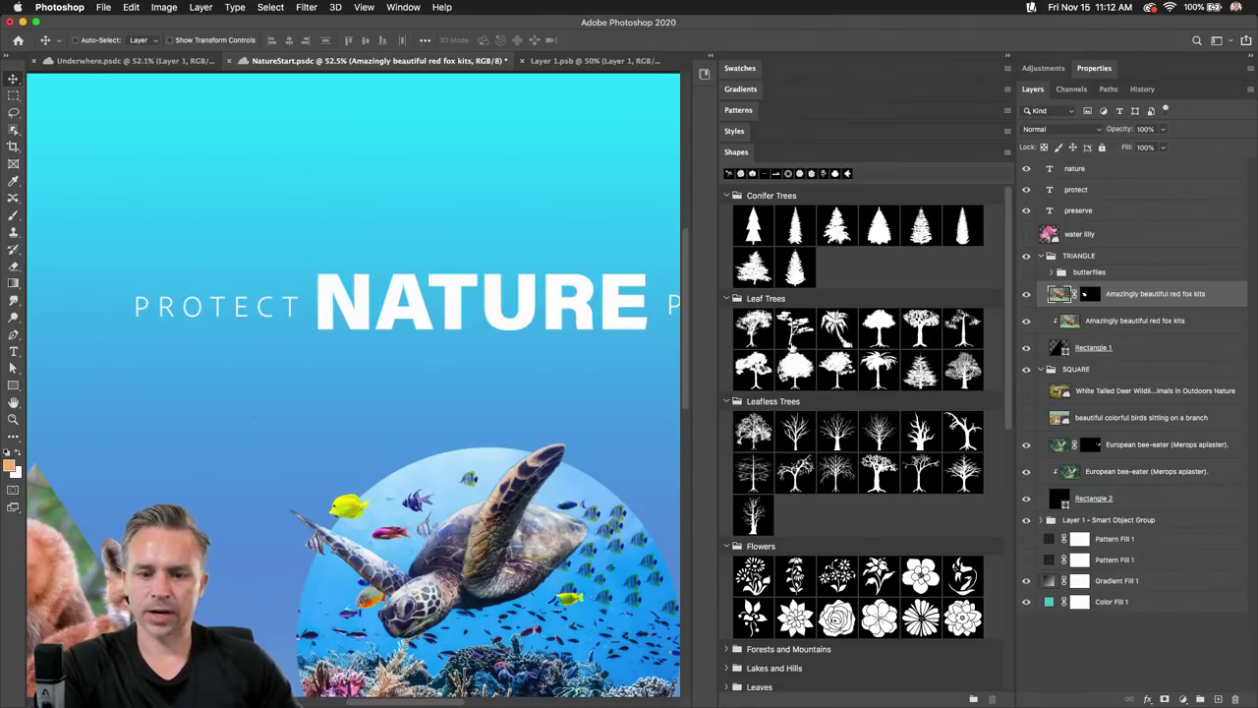
# Step: Place the cedar tree shape from the Leaf Trees group behind the NATURE headline, with its trunk at the letter A
pyautogui.moveTo(796, 328); pyautogui.dragTo(483, 225)
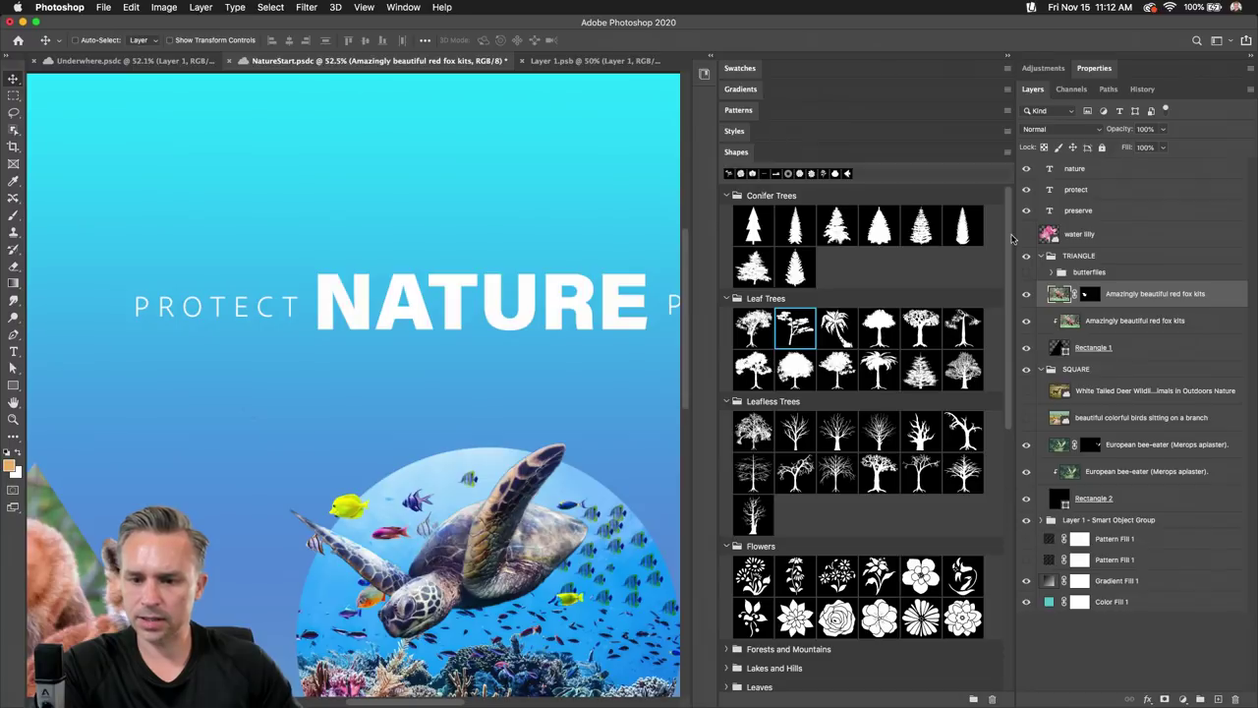
pyautogui.click(1126, 171)
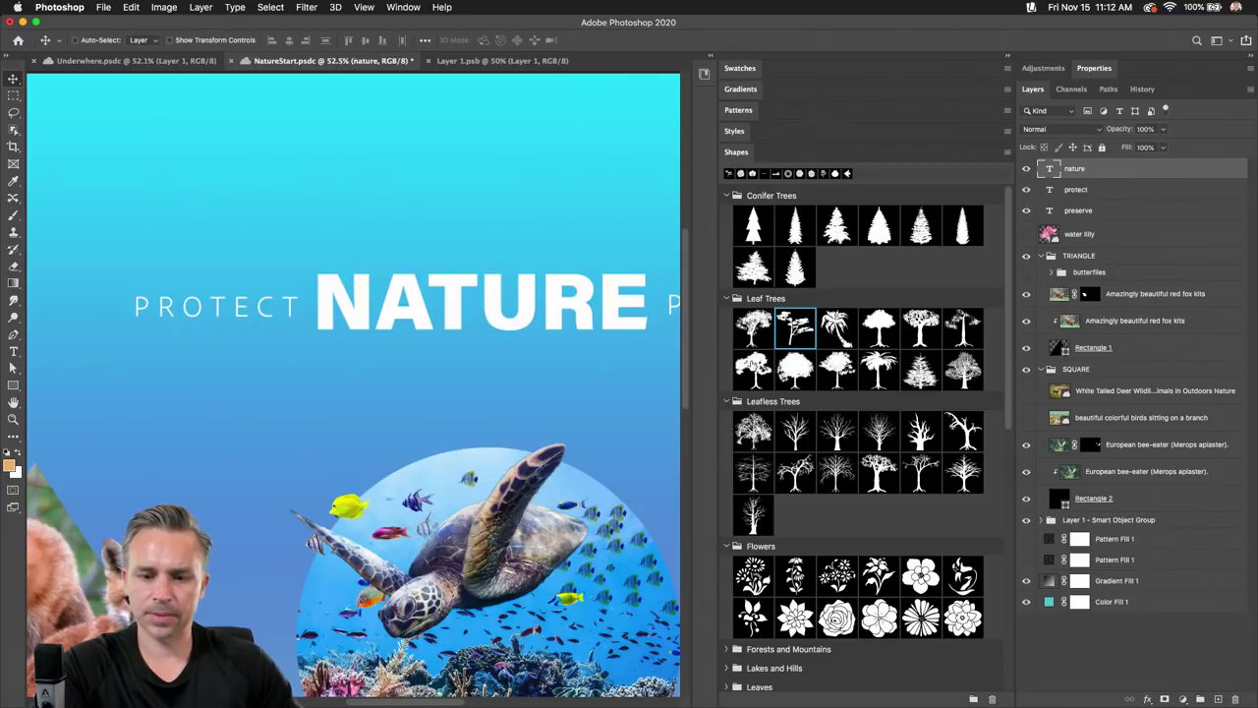
pyautogui.moveTo(798, 322); pyautogui.dragTo(350, 207)
pyautogui.moveTo(304, 153); pyautogui.dragTo(386, 191)
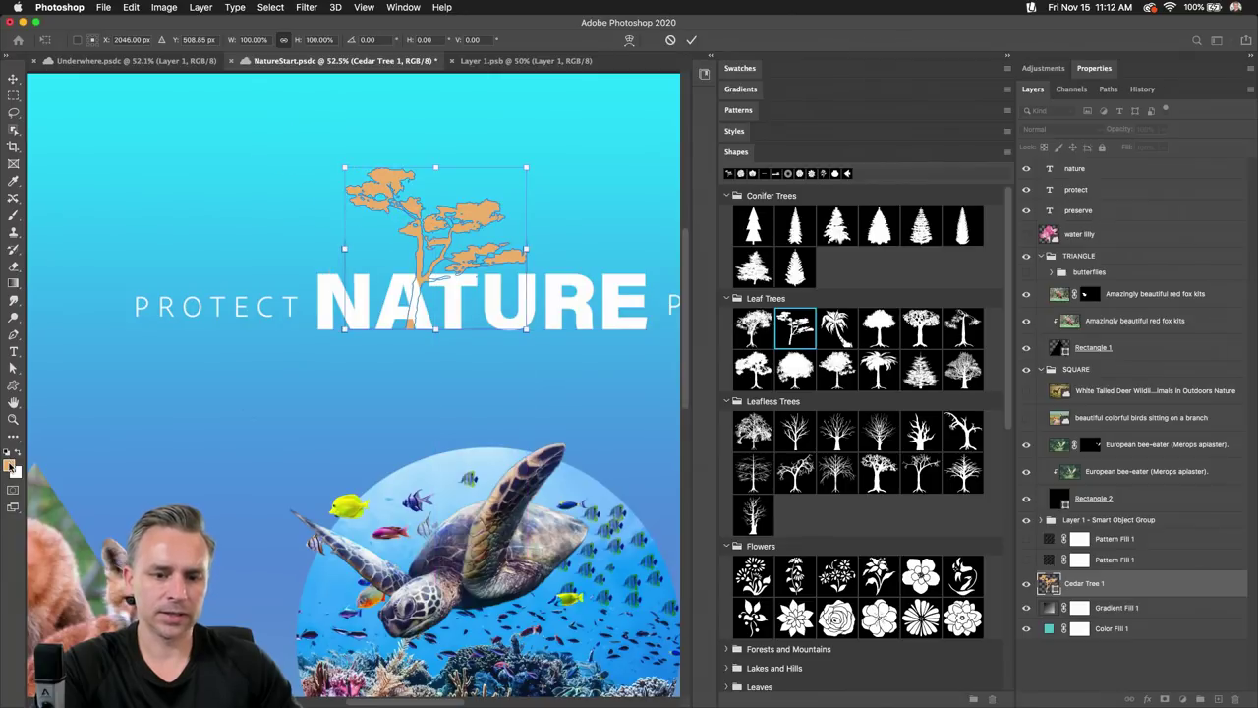
pyautogui.scroll(5, 418, 197)
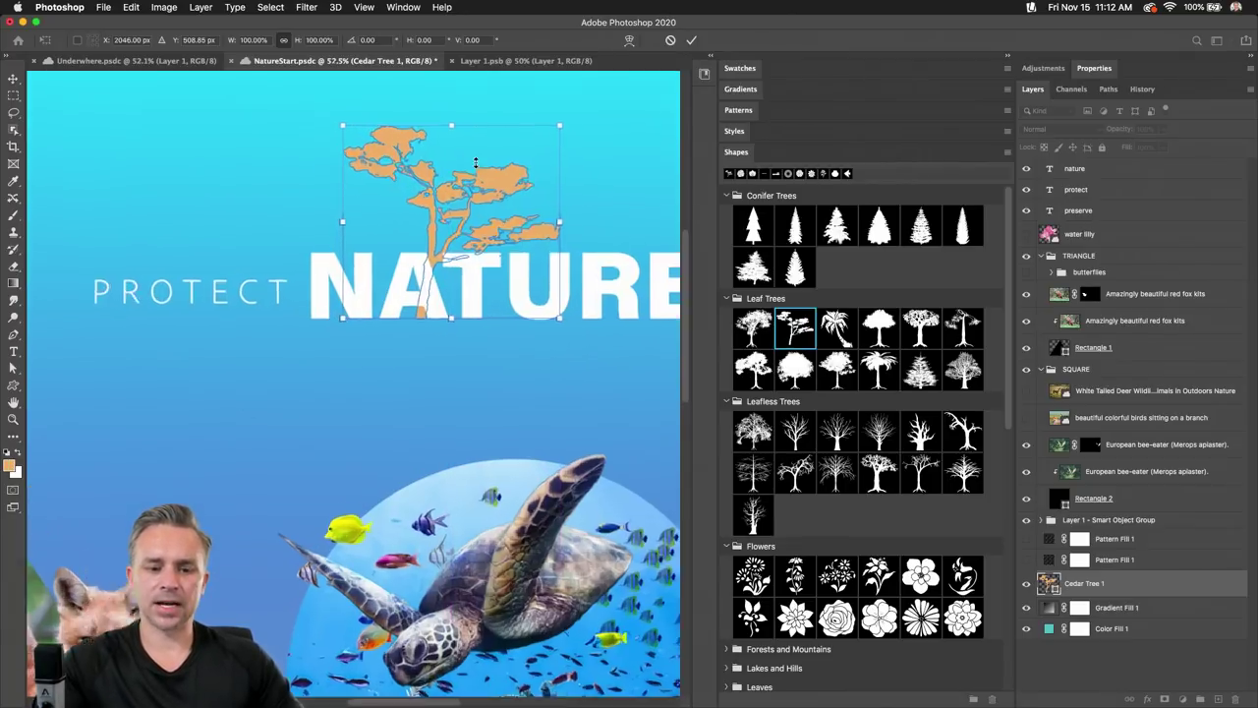
pyautogui.press('Return')
pyautogui.moveTo(398, 176); pyautogui.dragTo(336, 343)
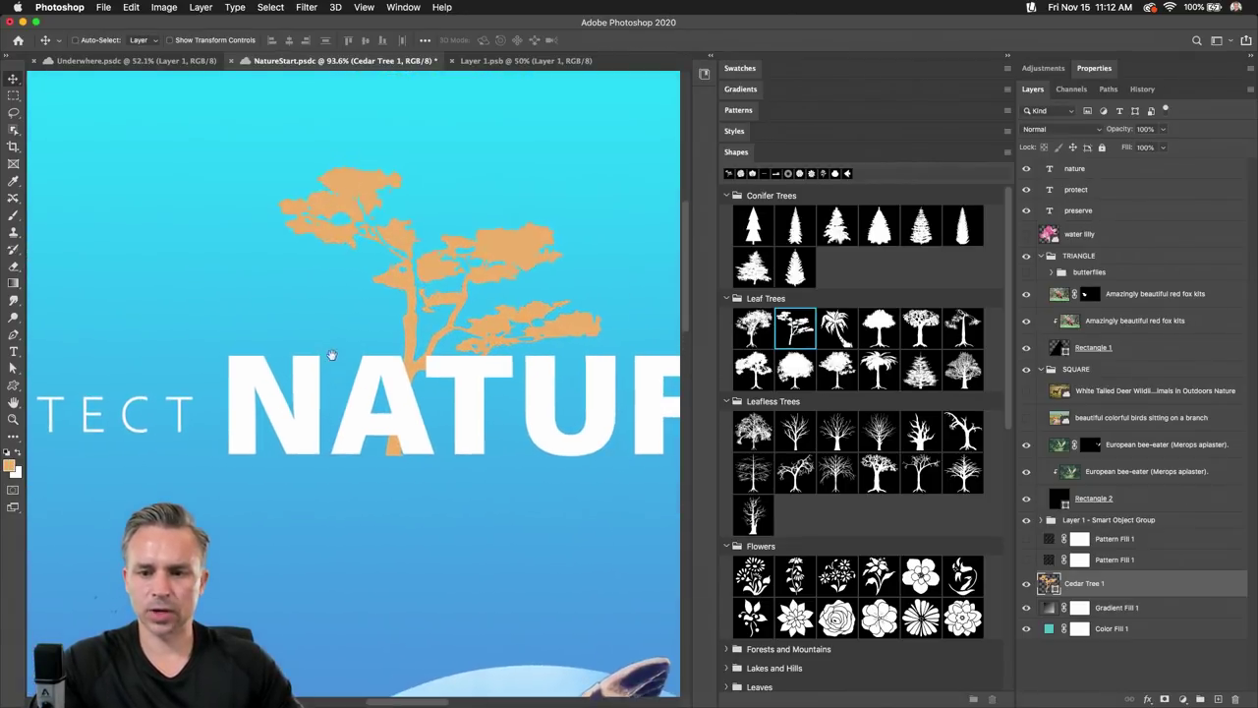
# Step: Move the cedar tree layer above the headline text layers and set its fill colour to the headline's white
pyautogui.moveTo(1123, 583); pyautogui.dragTo(1062, 169)
pyautogui.doubleClick(1050, 171)
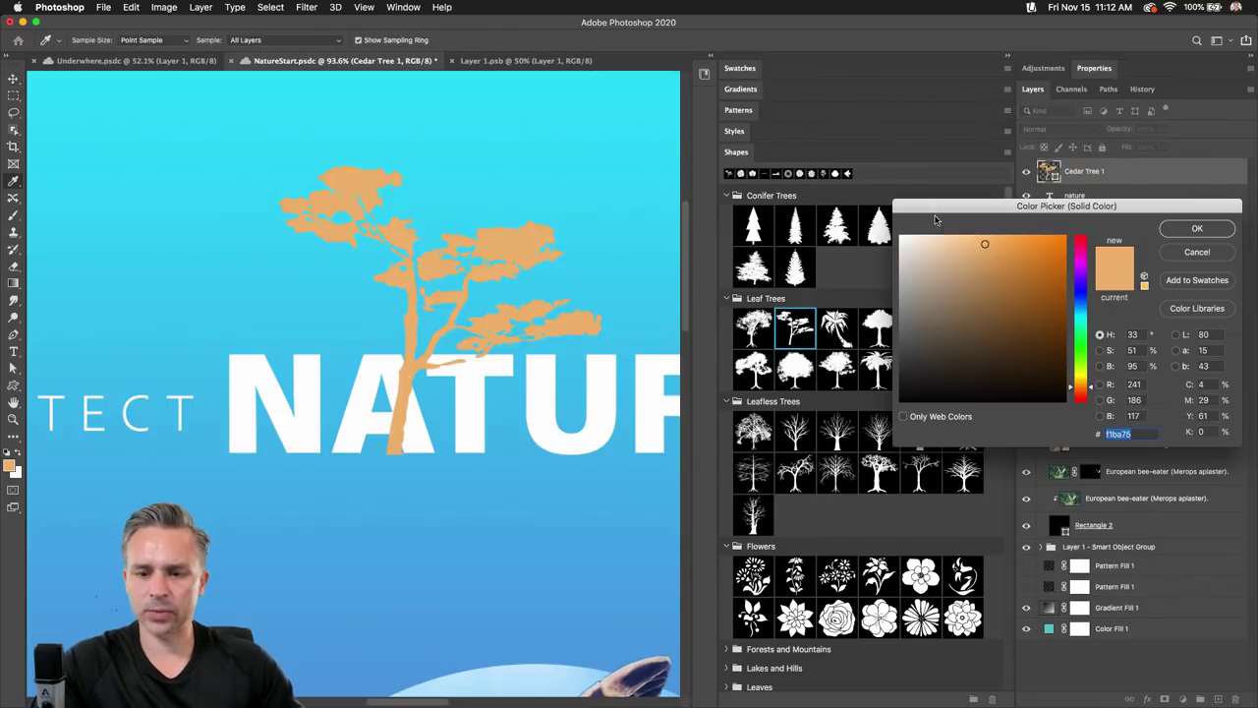
pyautogui.click(810, 224)
pyautogui.press('Return')
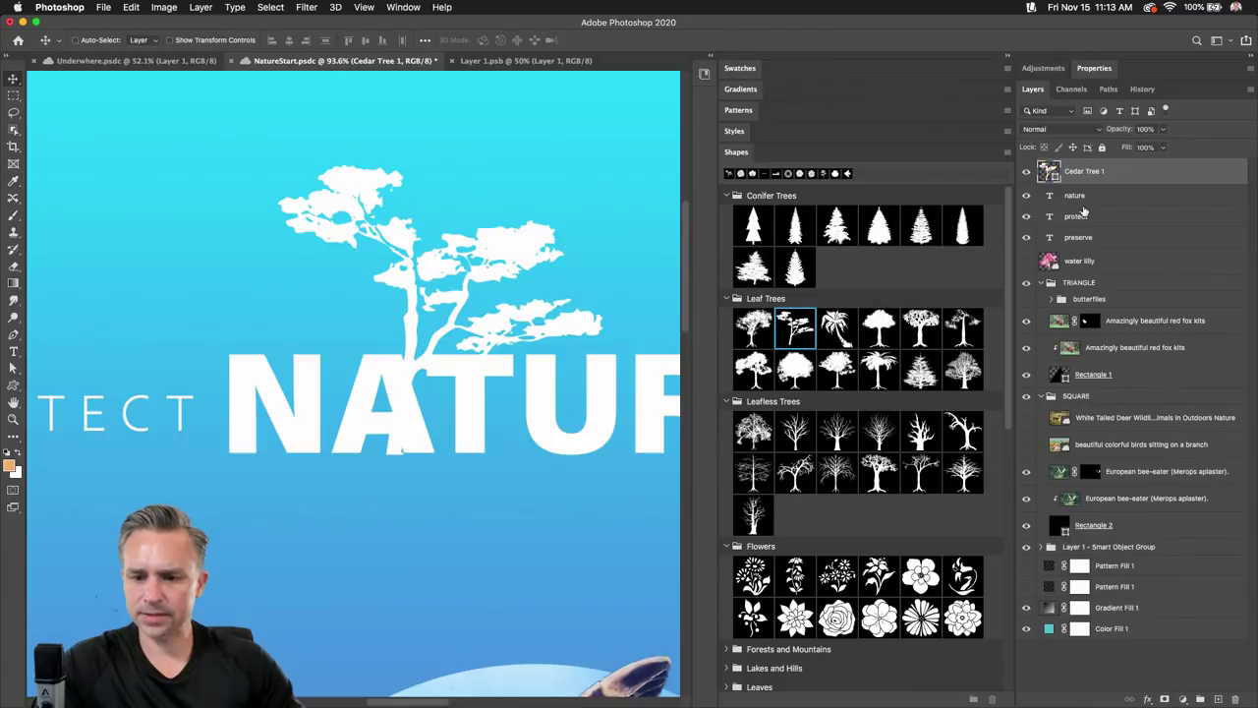
# Step: Show and select the water lily layer, and collapse the shape preset libraries to icons
pyautogui.click(1053, 261)
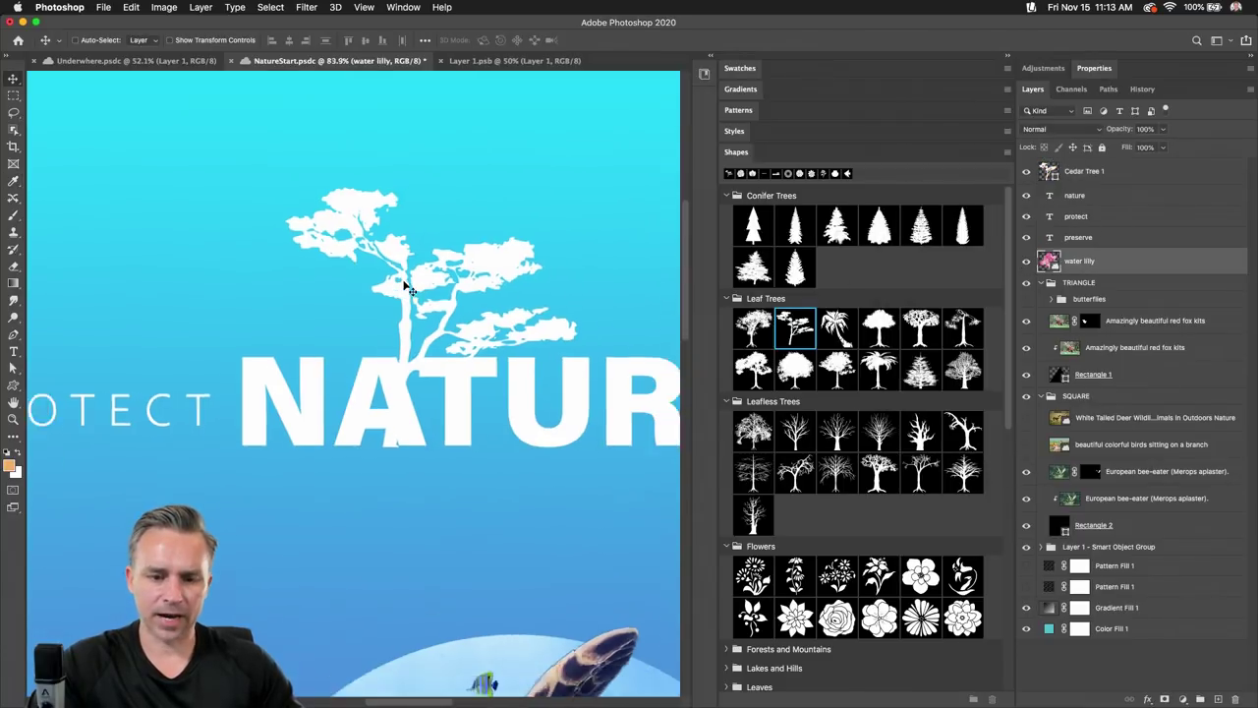
pyautogui.press('super+minus')
pyautogui.moveTo(685, 346); pyautogui.dragTo(549, 280)
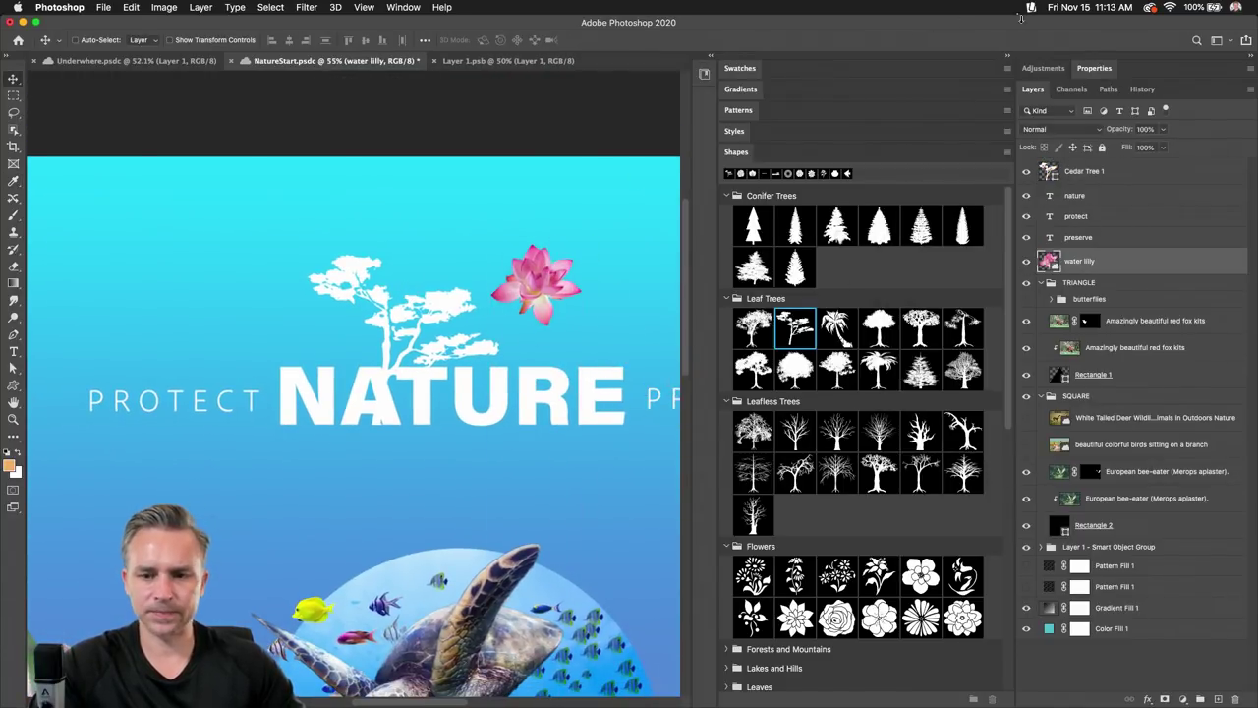
pyautogui.click(1005, 56)
pyautogui.click(963, 66)
pyautogui.scroll(-10, 762, 354)
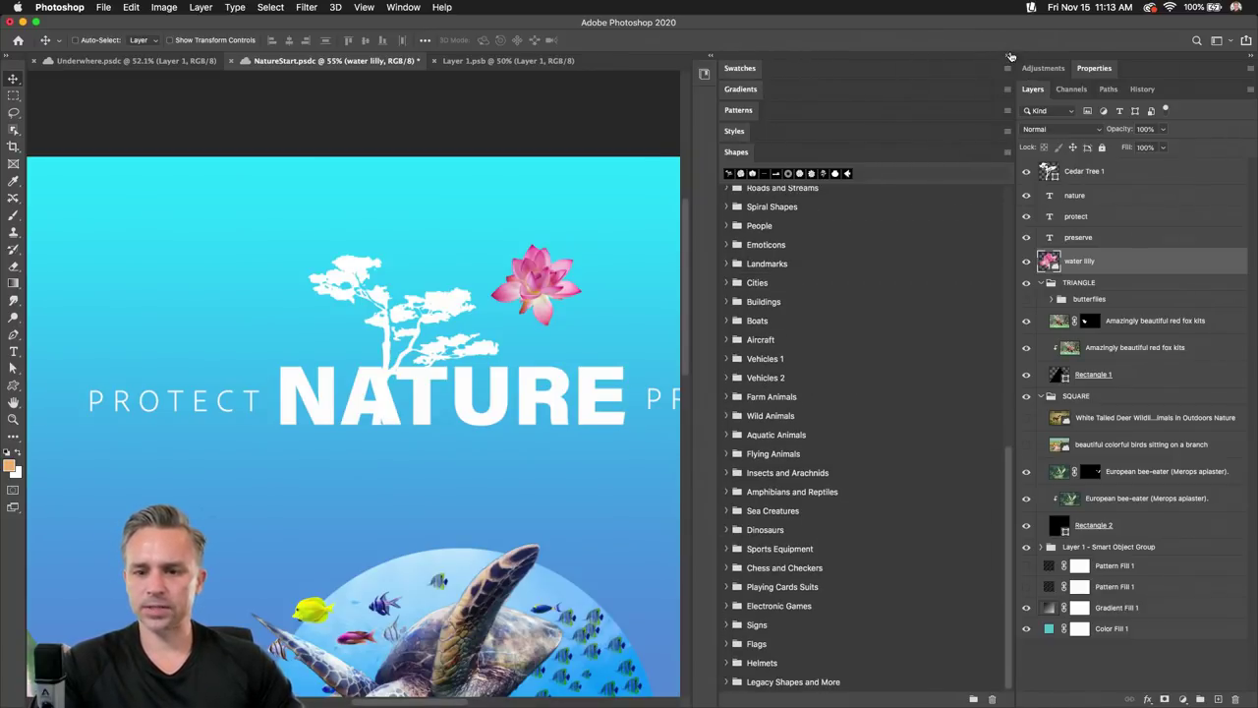
pyautogui.click(1004, 58)
pyautogui.scroll(5, 417, 259)
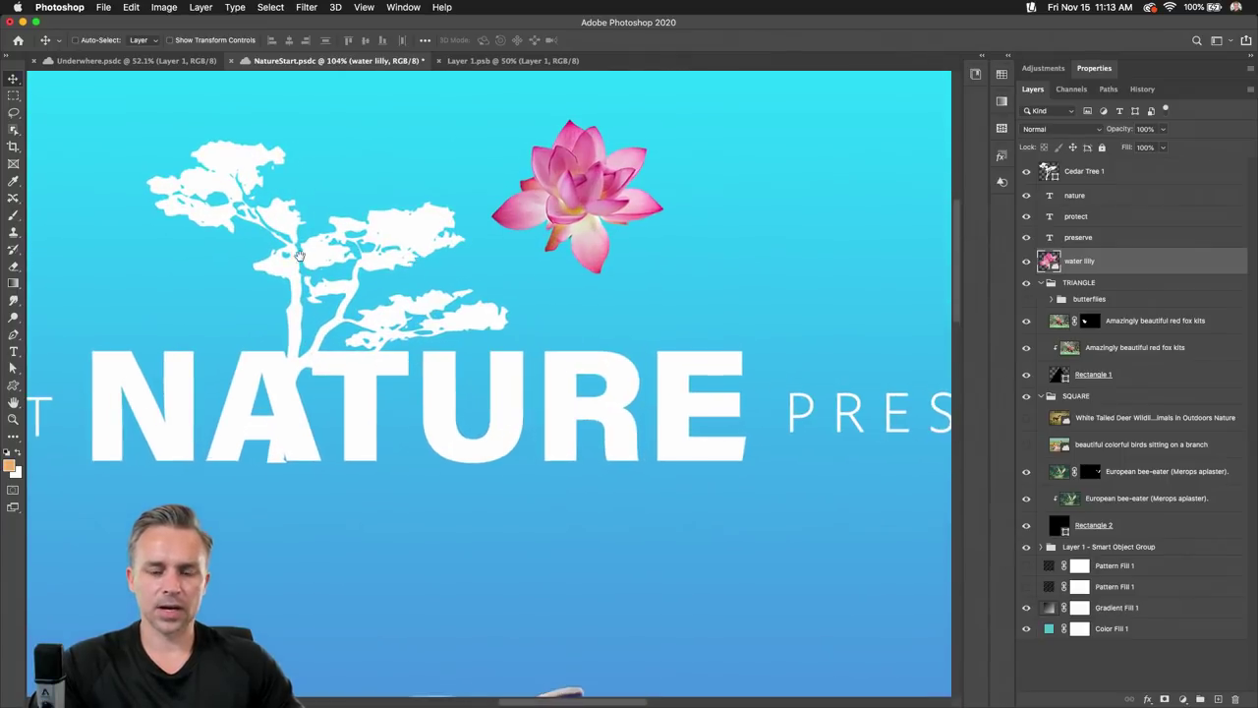
pyautogui.hscroll(-3, 408, 362)
pyautogui.scroll(2, 407, 362)
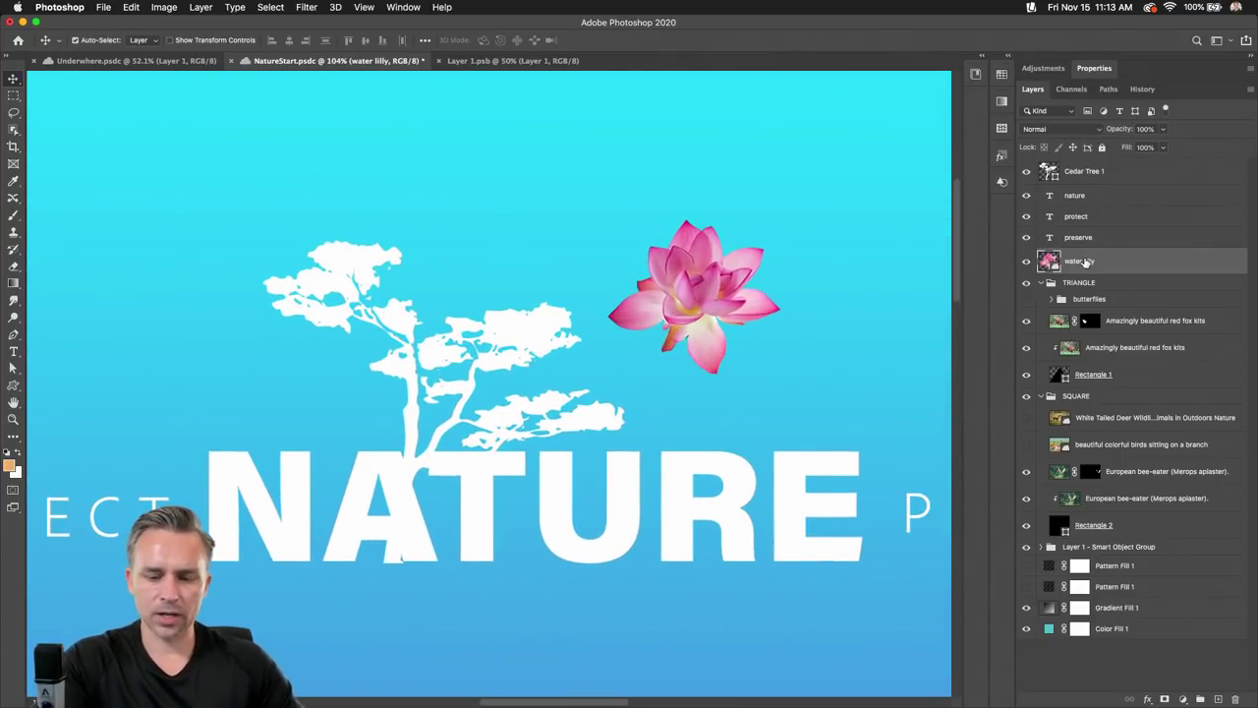
# Step: Shrink the water lily proportionally and enlarge it back to about its starting size
pyautogui.press('super+t')
pyautogui.moveTo(782, 374); pyautogui.dragTo(764, 393)
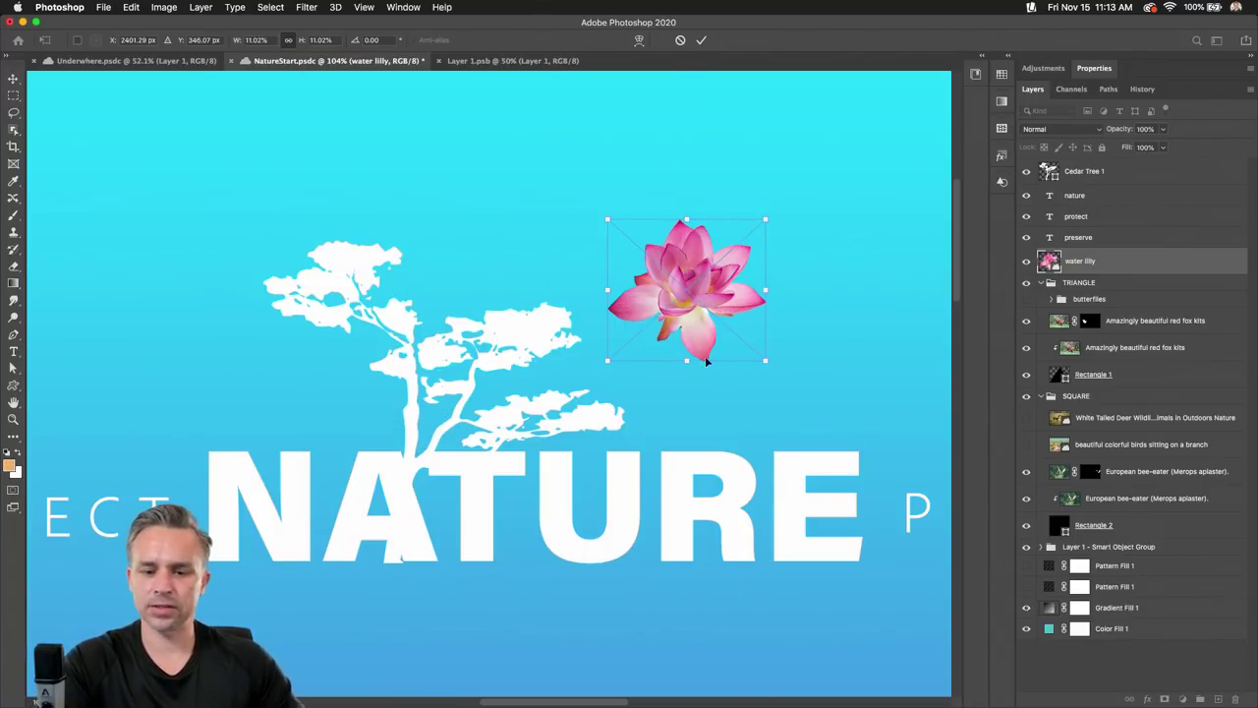
pyautogui.moveTo(765, 361)
pyautogui.mouseDown()
pyautogui.moveTo(668, 326)
pyautogui.moveTo(680, 314)
pyautogui.moveTo(722, 370)
pyautogui.moveTo(782, 375)
pyautogui.mouseUp()
pyautogui.press('Return')
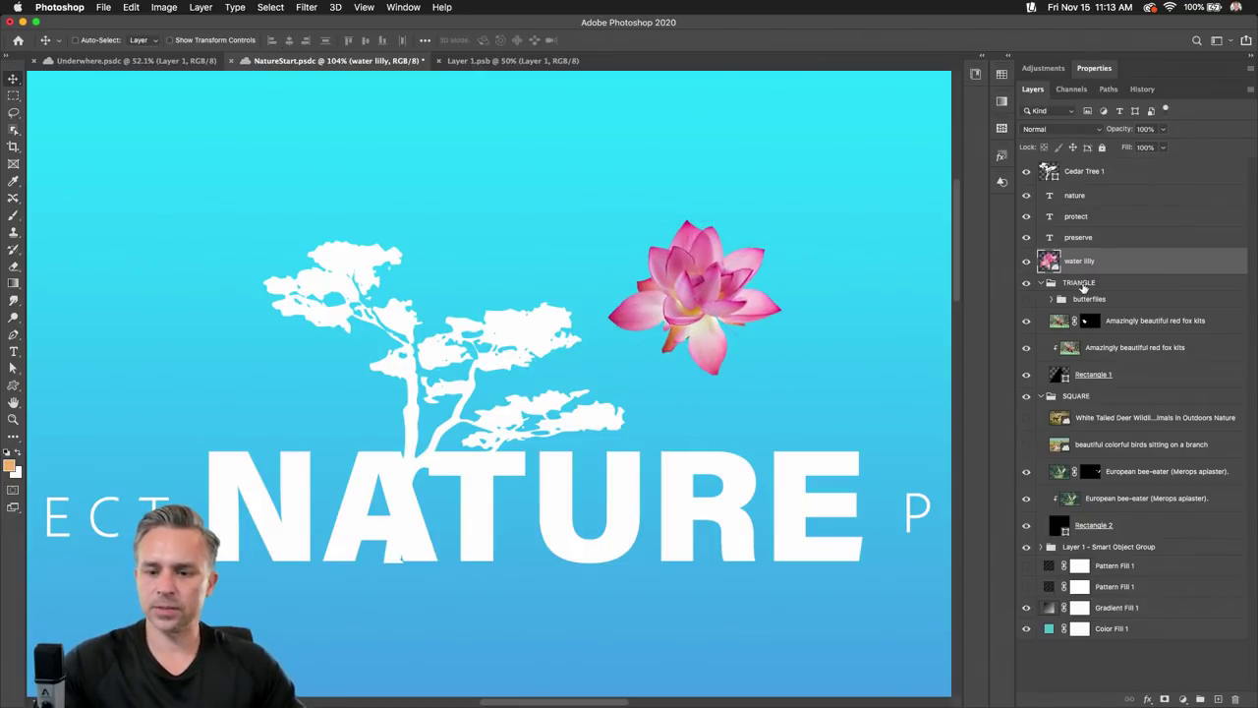
# Step: Turn on the CMYK proof preview, and resize and move the cedar tree so its trunk runs down the letter T
pyautogui.click(1091, 184)
pyautogui.press('super+y')
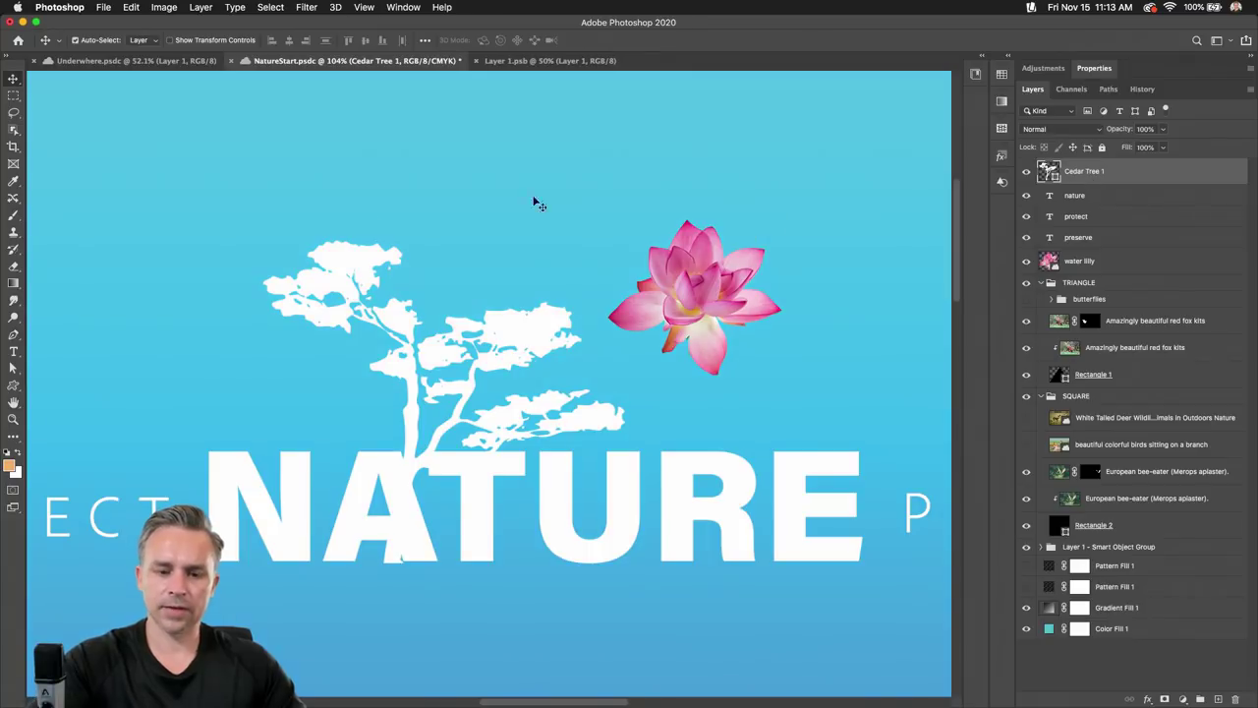
pyautogui.press('super+t')
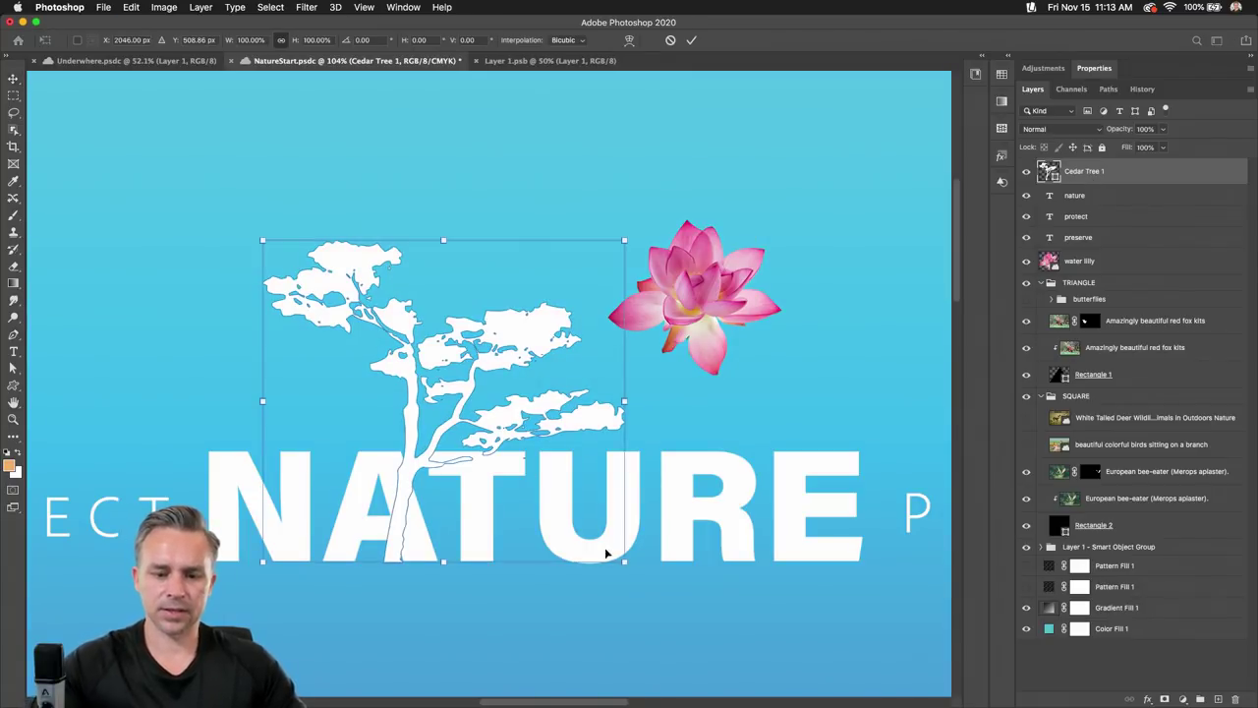
pyautogui.moveTo(623, 561); pyautogui.dragTo(571, 597)
pyautogui.moveTo(401, 426); pyautogui.dragTo(494, 443)
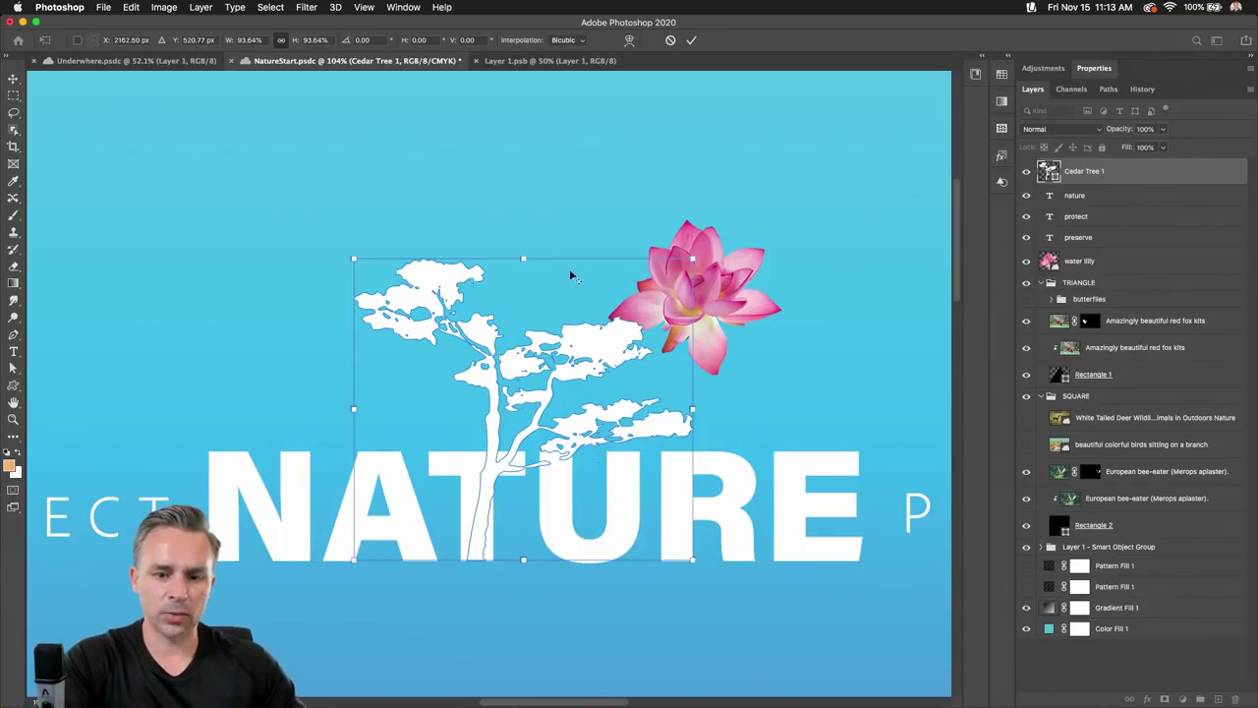
pyautogui.moveTo(692, 257); pyautogui.dragTo(651, 197)
pyautogui.press('Return')
pyautogui.moveTo(471, 308); pyautogui.dragTo(460, 304)
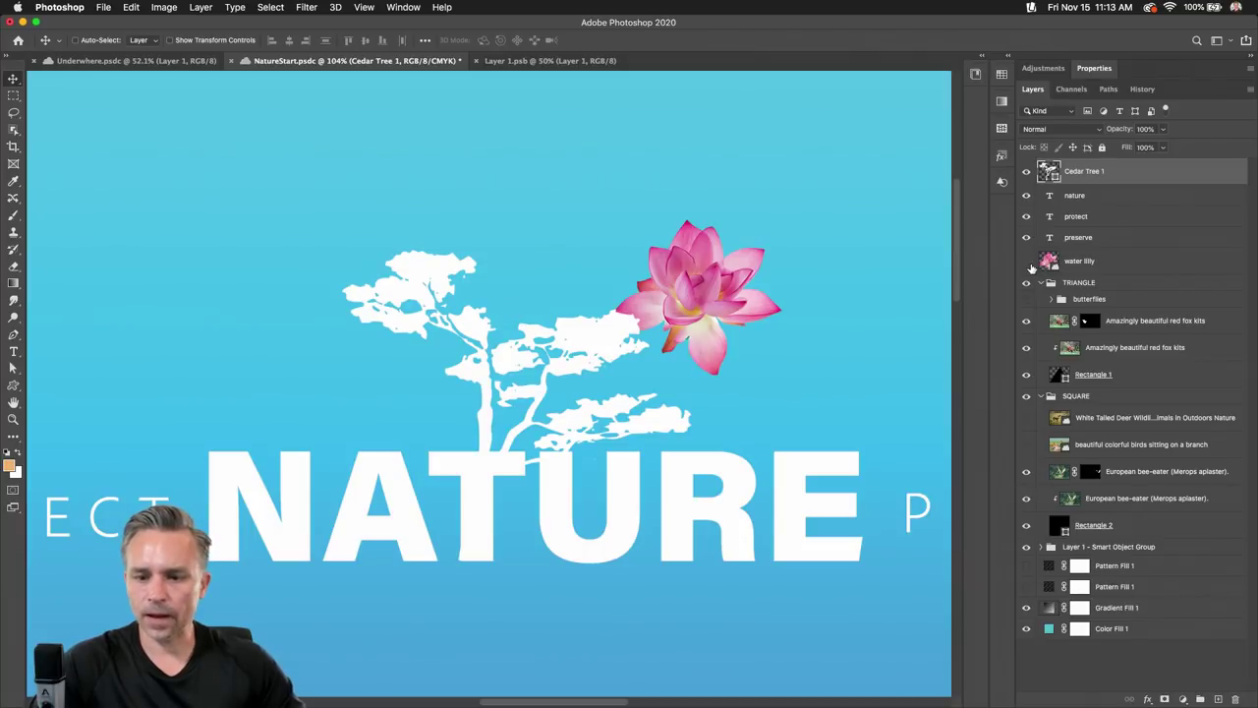
# Step: Hide the water lily layer and set the NATURE headline's variable font weight to 588
pyautogui.click(1027, 261)
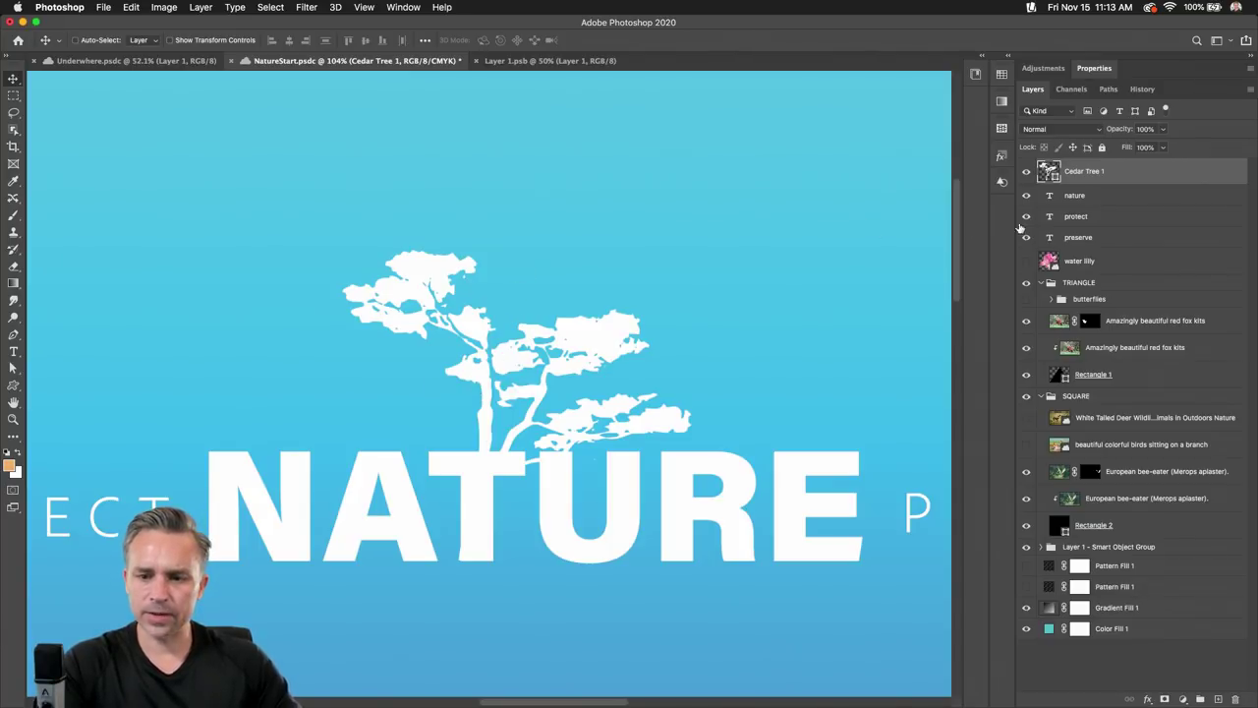
pyautogui.click(1110, 199)
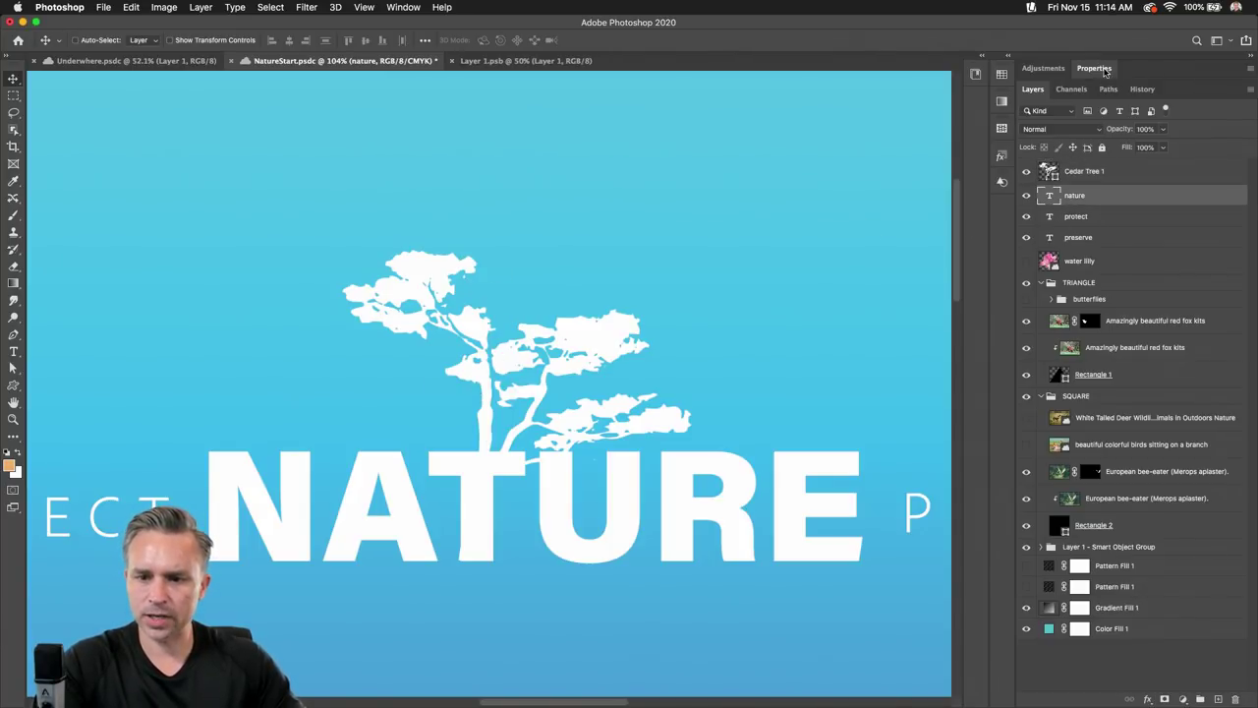
pyautogui.click(1107, 69)
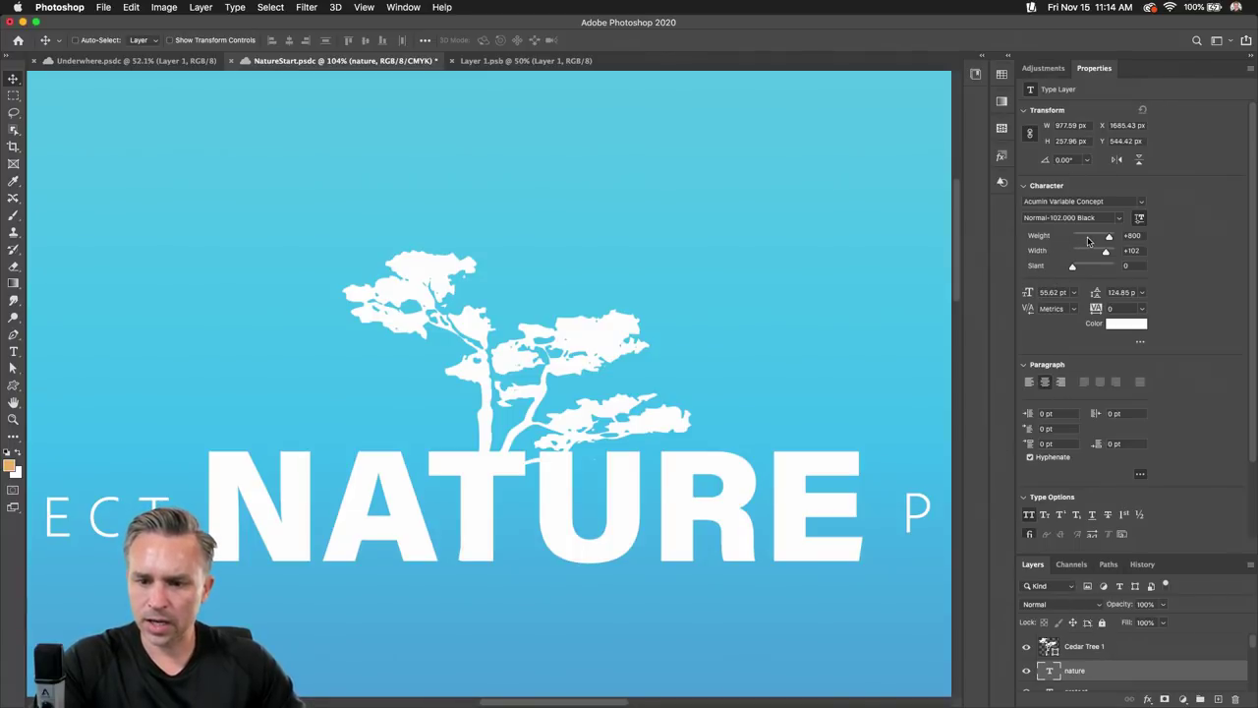
pyautogui.click(1094, 238)
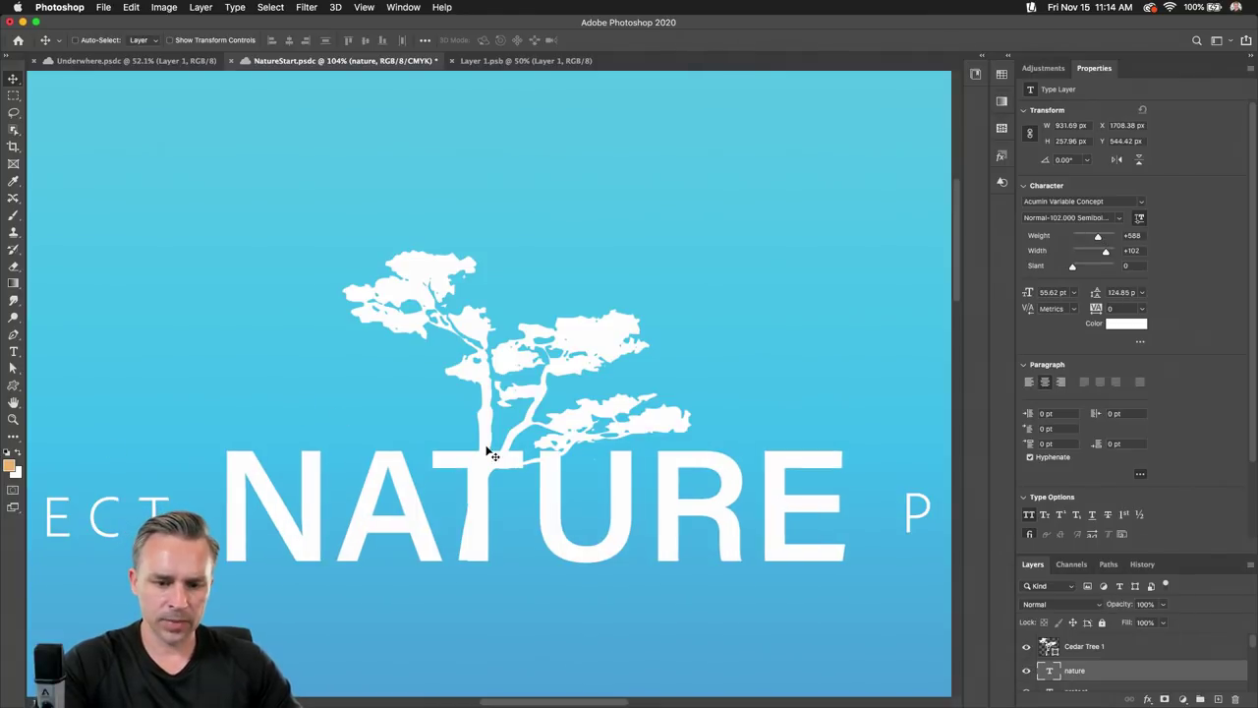
pyautogui.doubleClick(1146, 68)
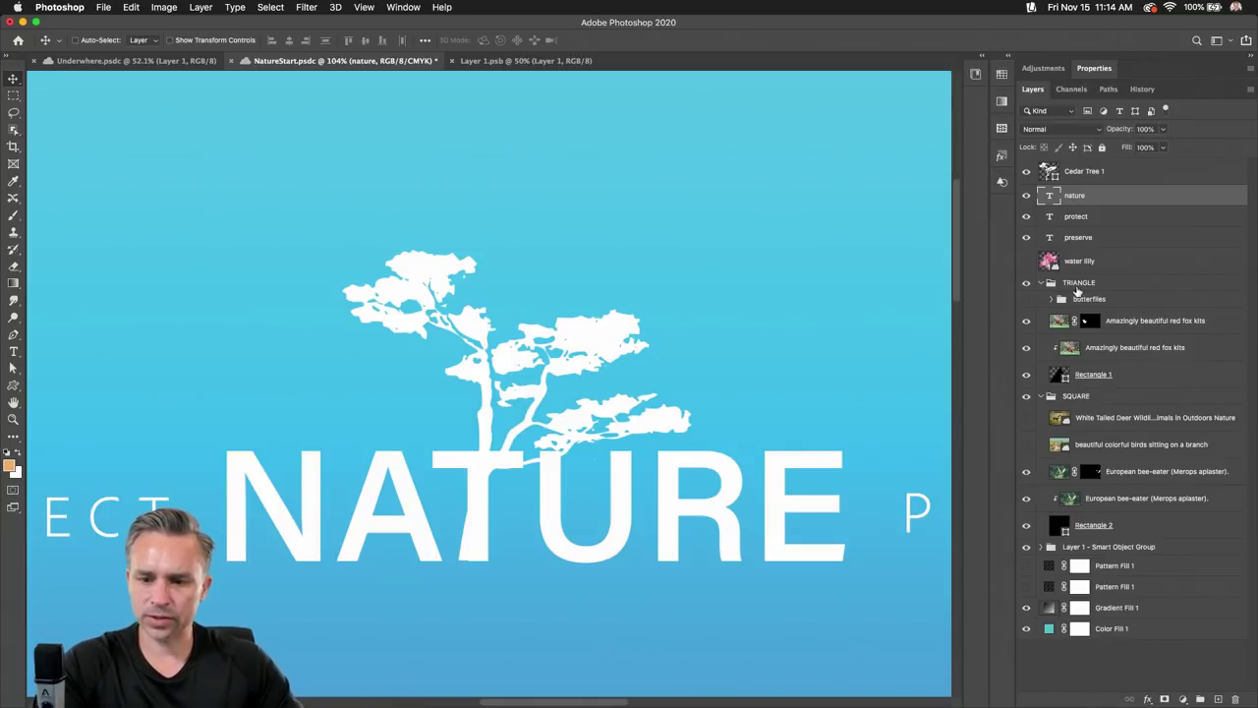
# Step: Start a Warp on the cedar tree, splitting its grid vertically along the trunk and horizontally through the lower canopy
pyautogui.click(1108, 178)
pyautogui.press('super+equal')
pyautogui.click(131, 7)
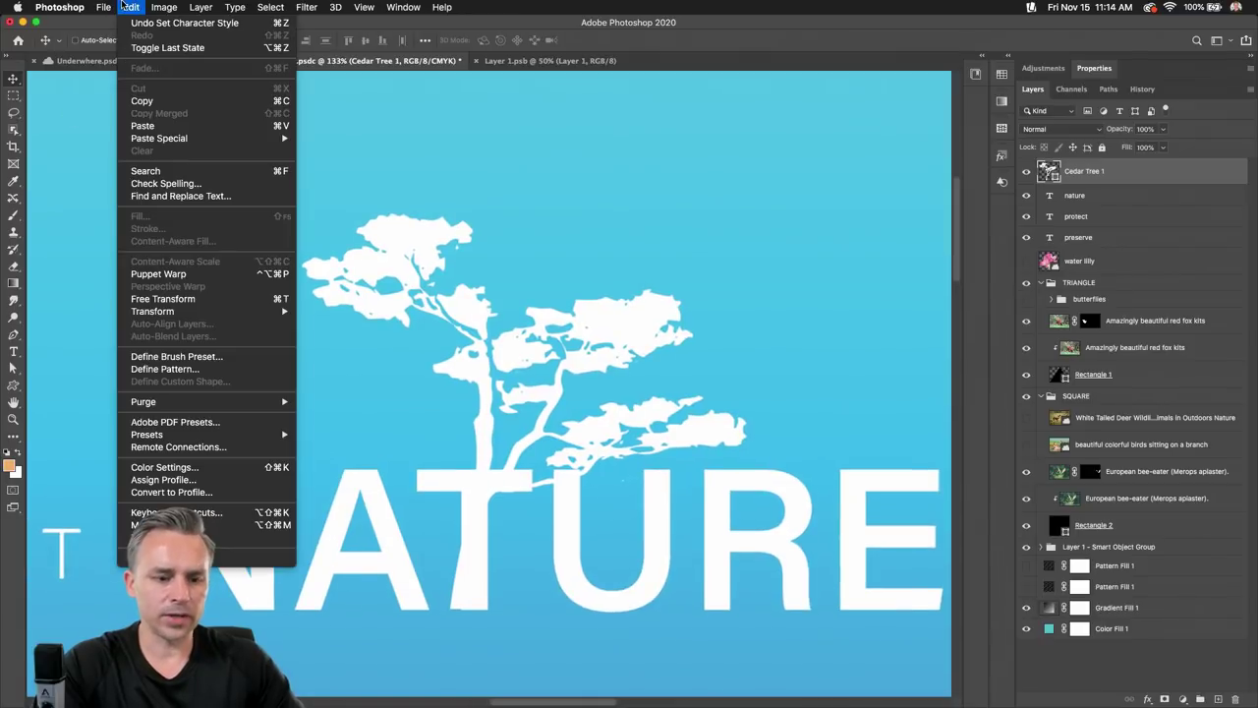
pyautogui.moveTo(177, 315)
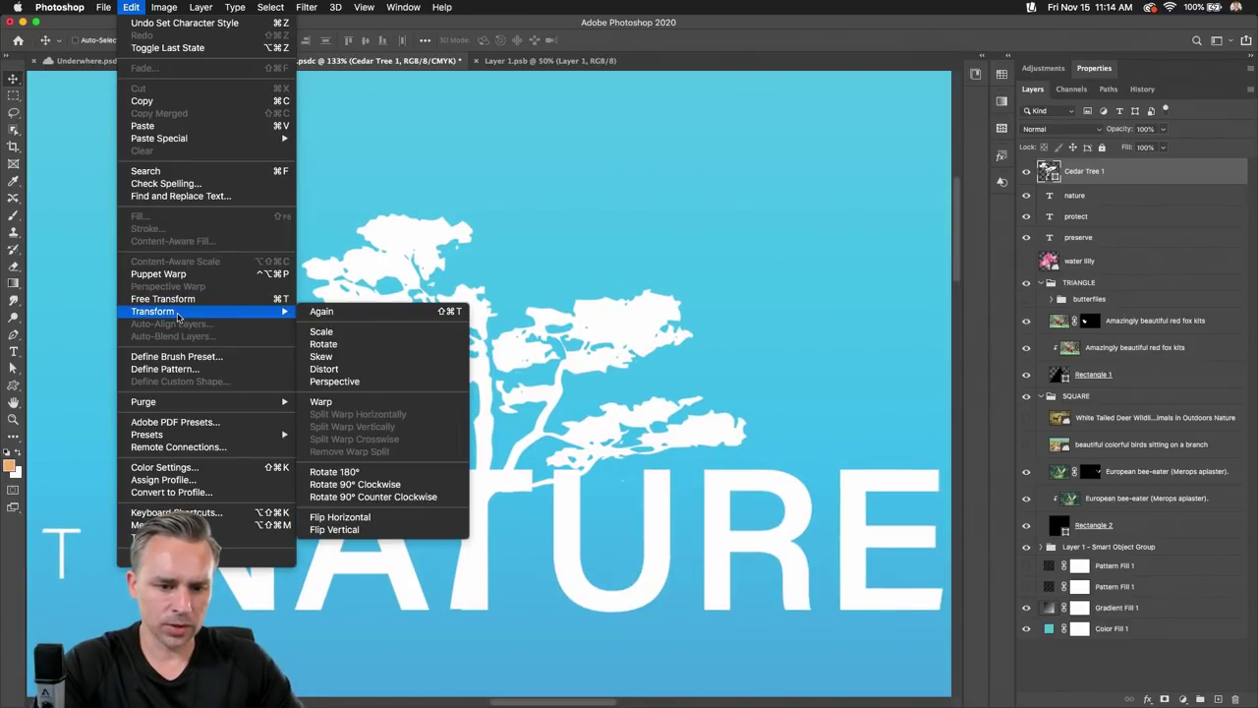
pyautogui.click(427, 402)
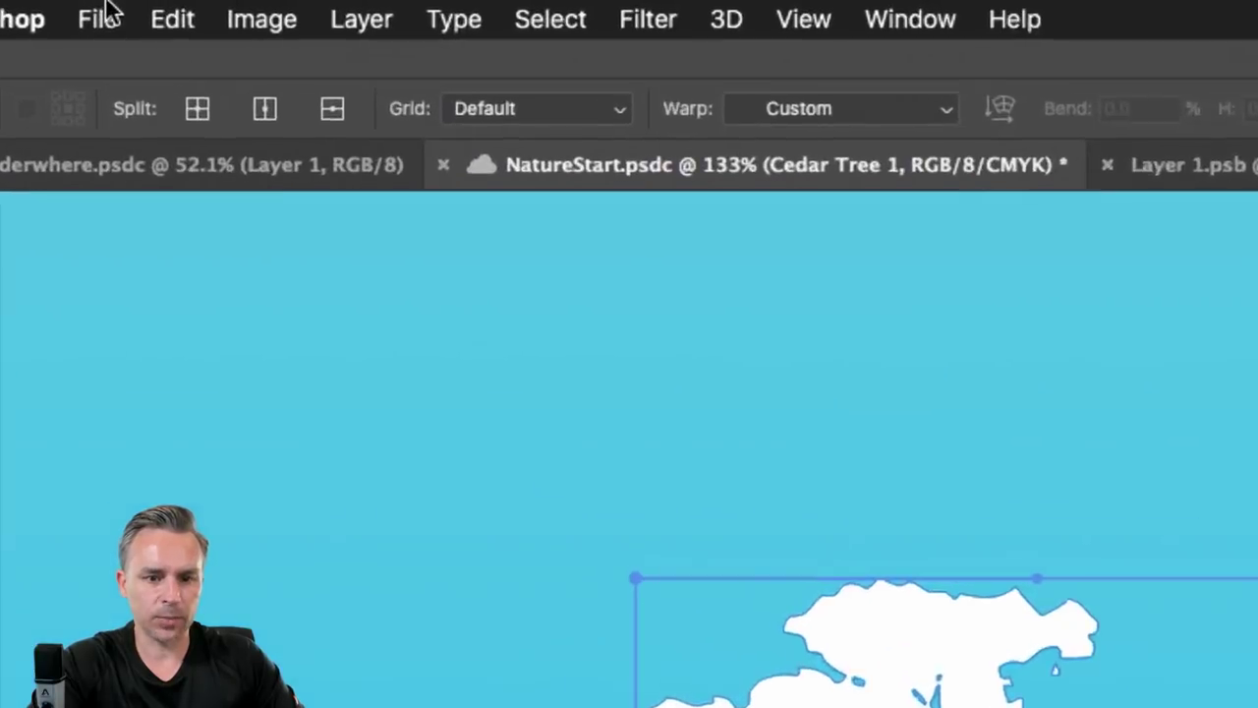
pyautogui.click(252, 44)
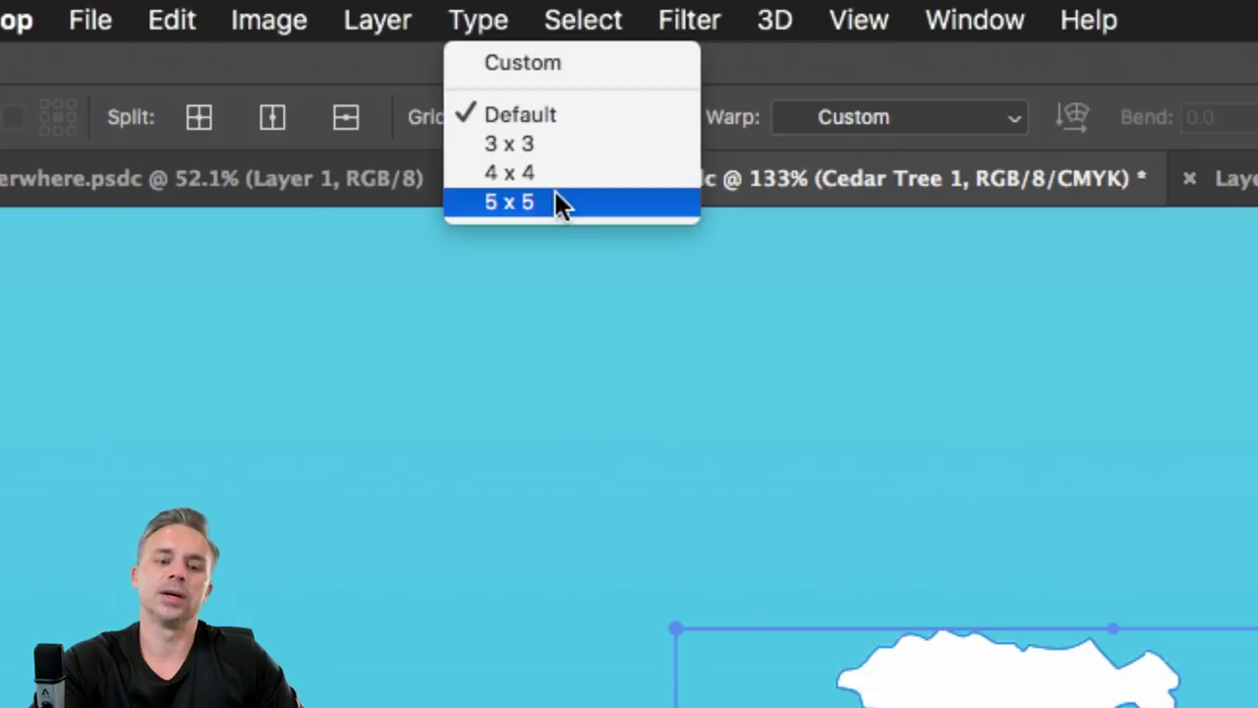
pyautogui.click(315, 71)
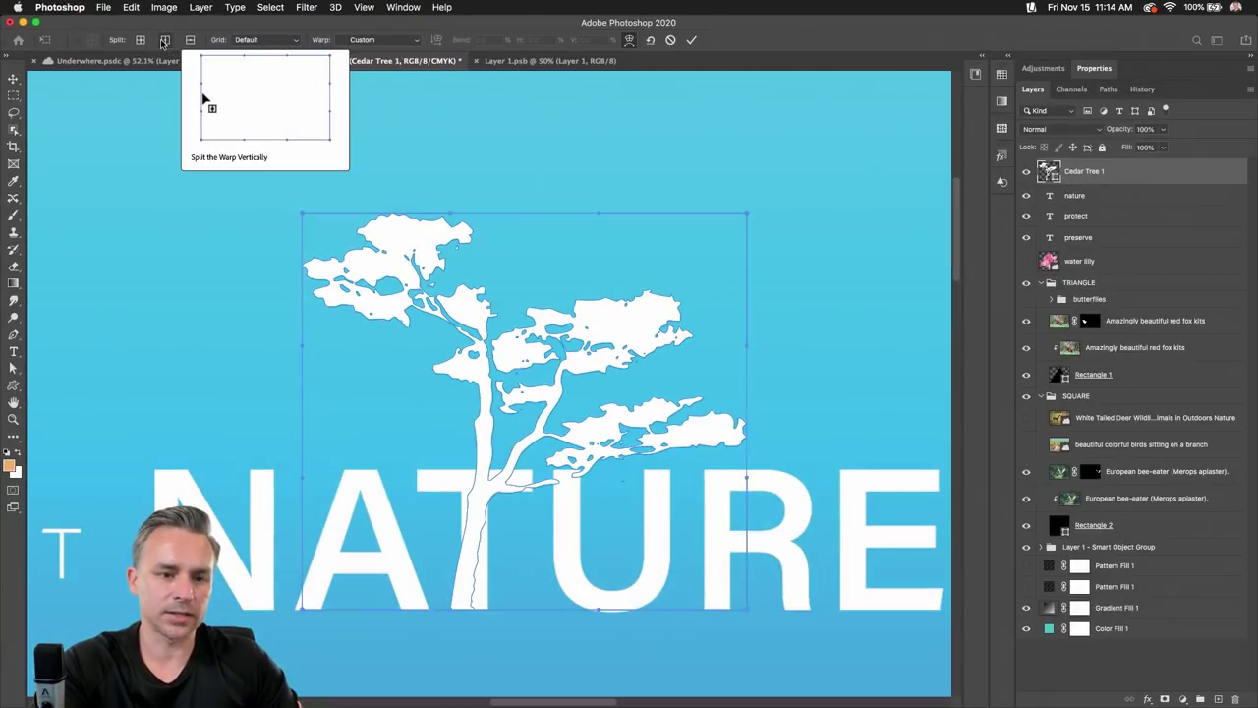
pyautogui.click(163, 43)
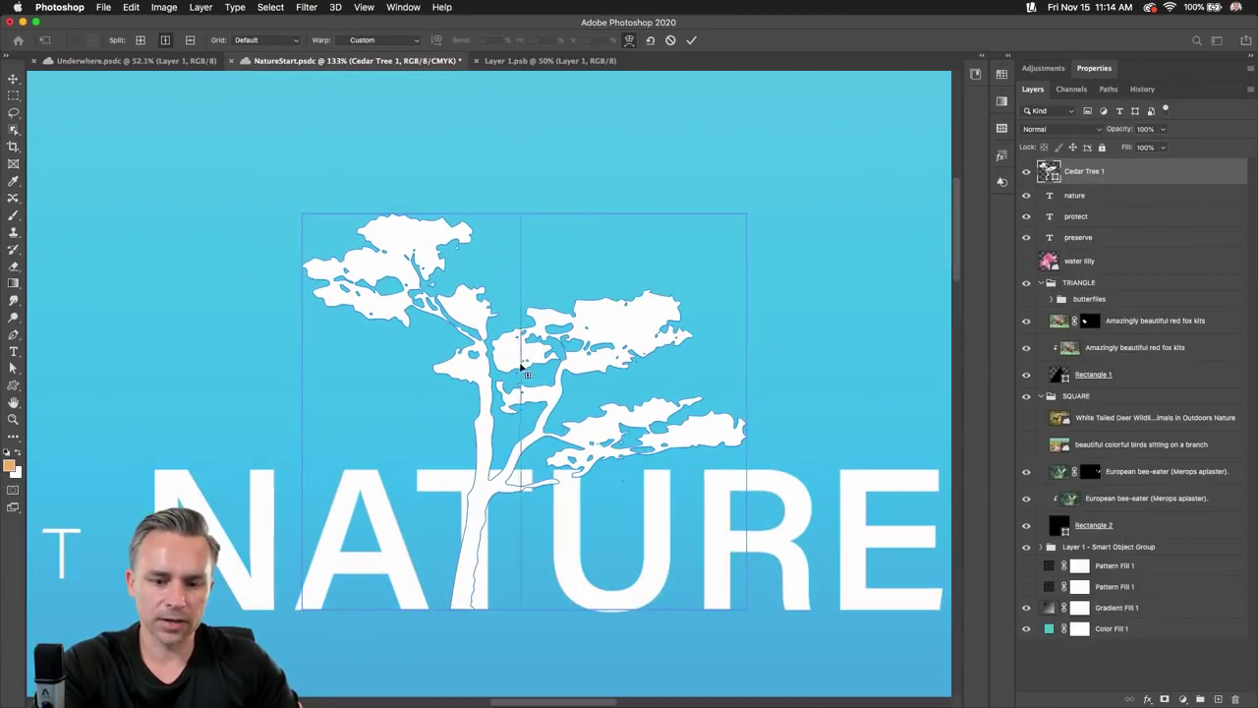
pyautogui.click(486, 385)
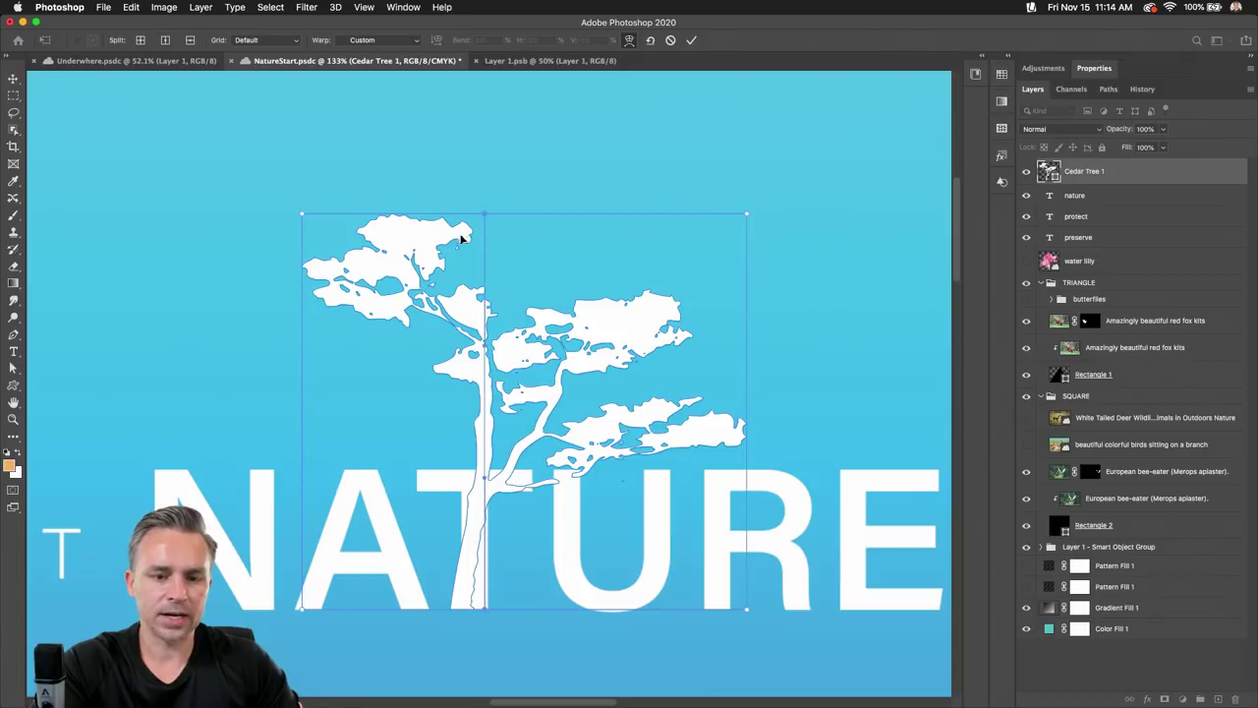
pyautogui.click(189, 40)
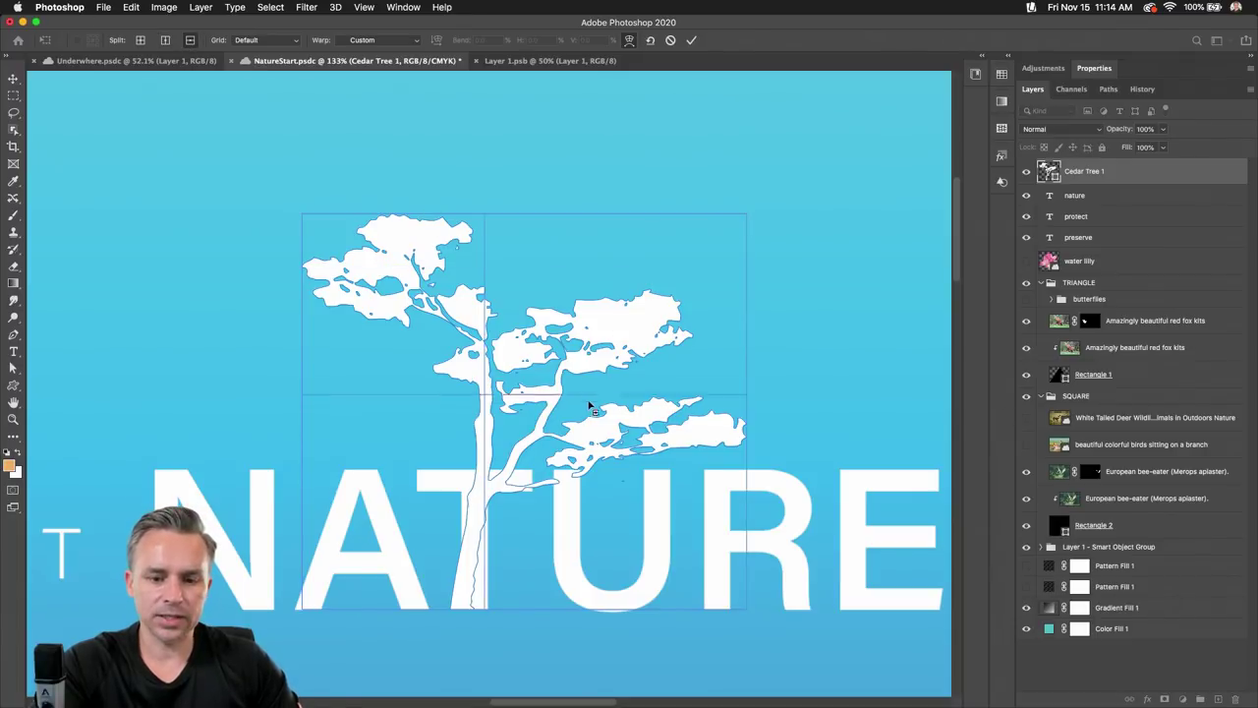
pyautogui.click(560, 368)
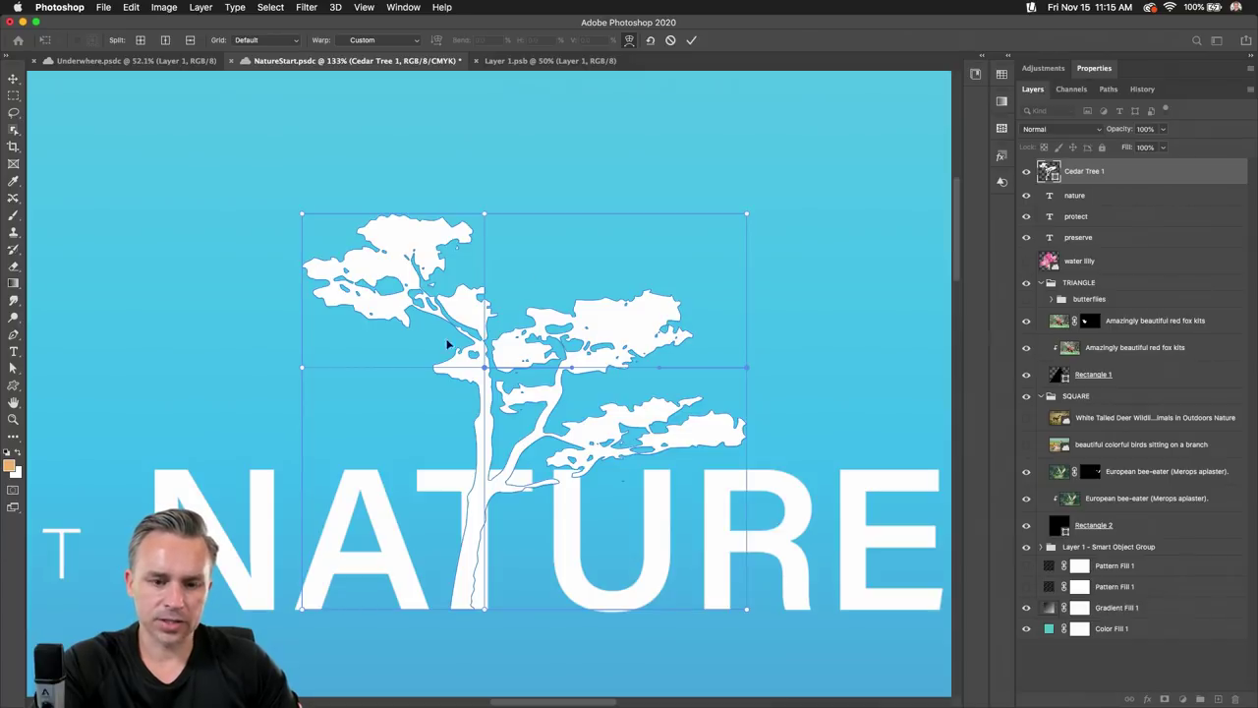
# Step: Warp the cedar tree by spreading its canopy outward, leaning the trunk and raising the right-hand branches, and apply the warp
pyautogui.moveTo(480, 212); pyautogui.dragTo(451, 191)
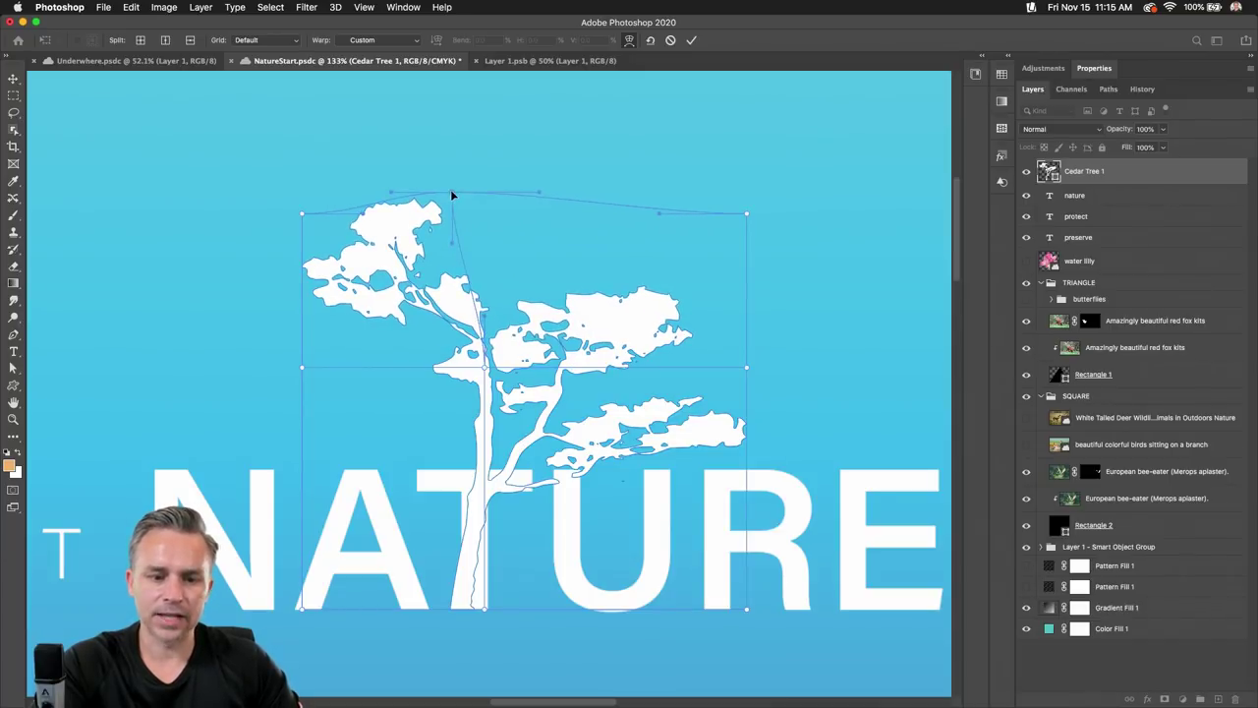
pyautogui.moveTo(301, 213); pyautogui.dragTo(225, 208)
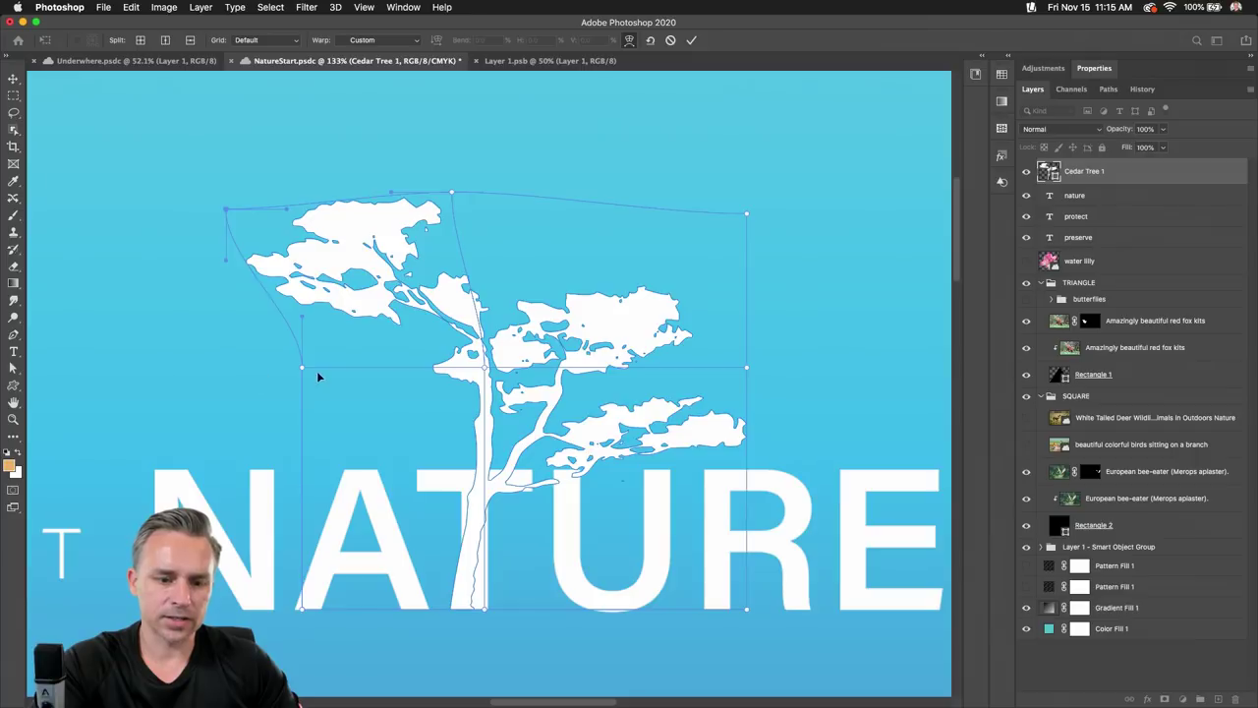
pyautogui.moveTo(301, 371); pyautogui.dragTo(204, 378)
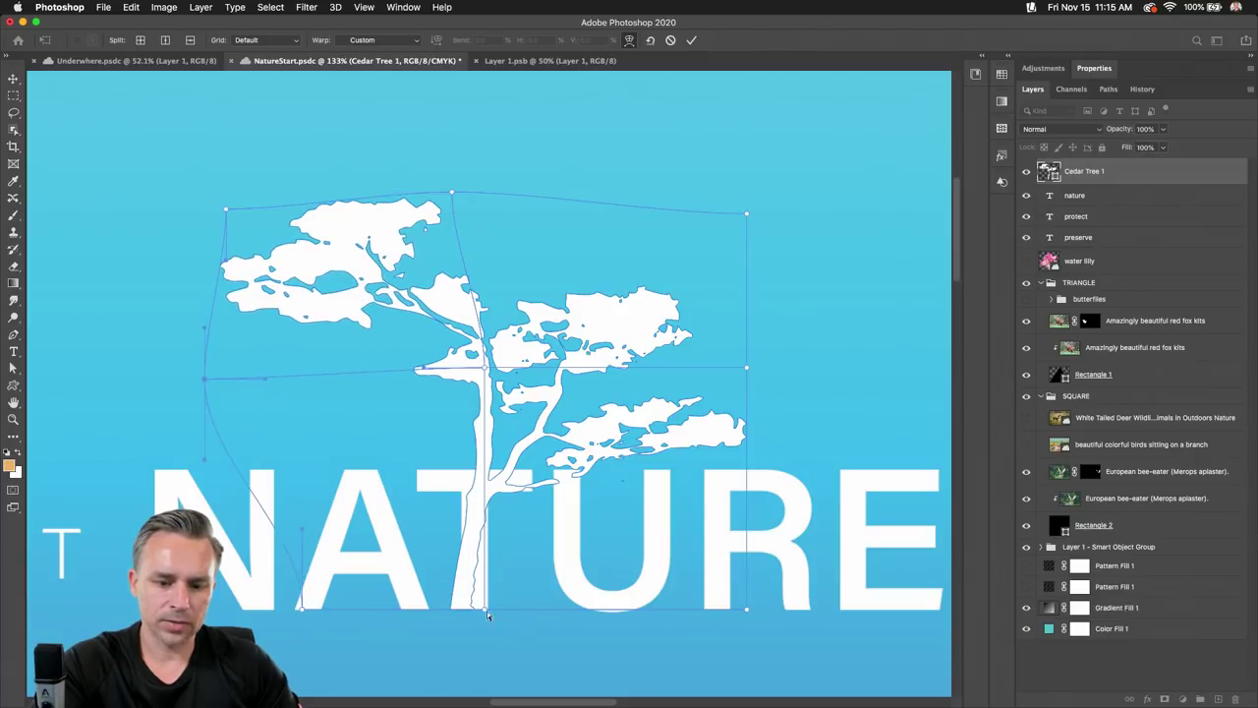
pyautogui.moveTo(483, 610); pyautogui.dragTo(503, 609)
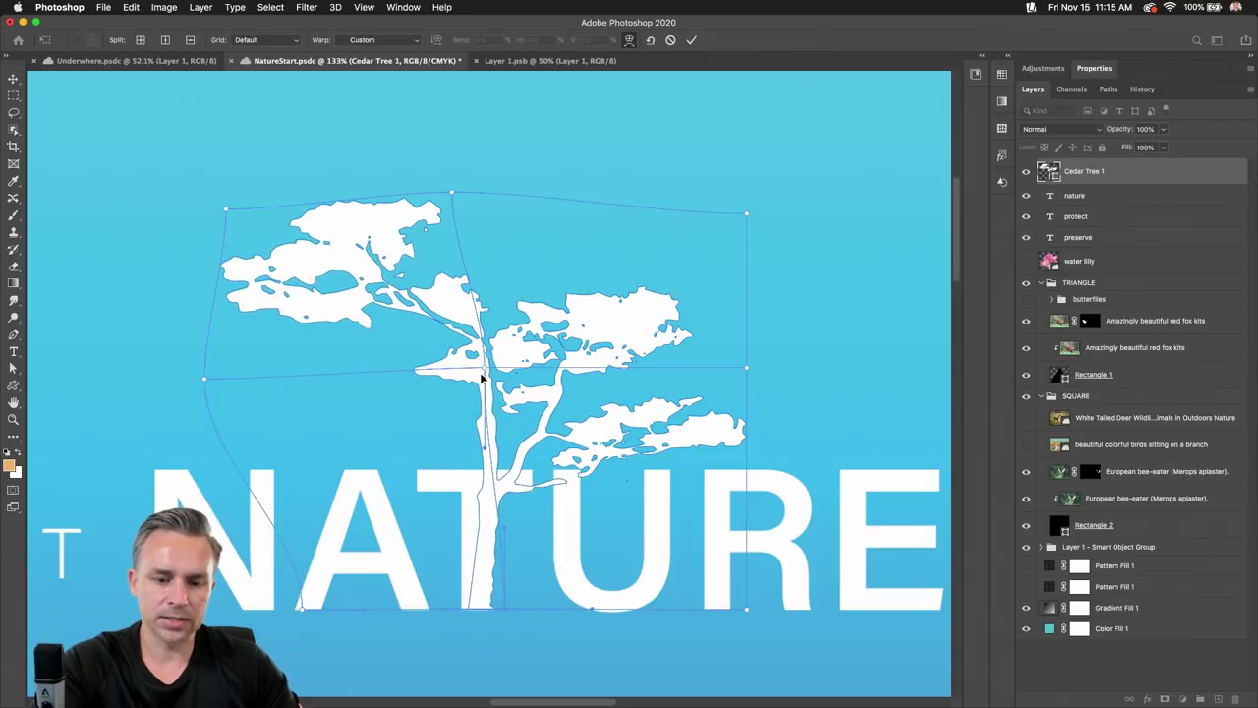
pyautogui.moveTo(483, 364); pyautogui.dragTo(452, 361)
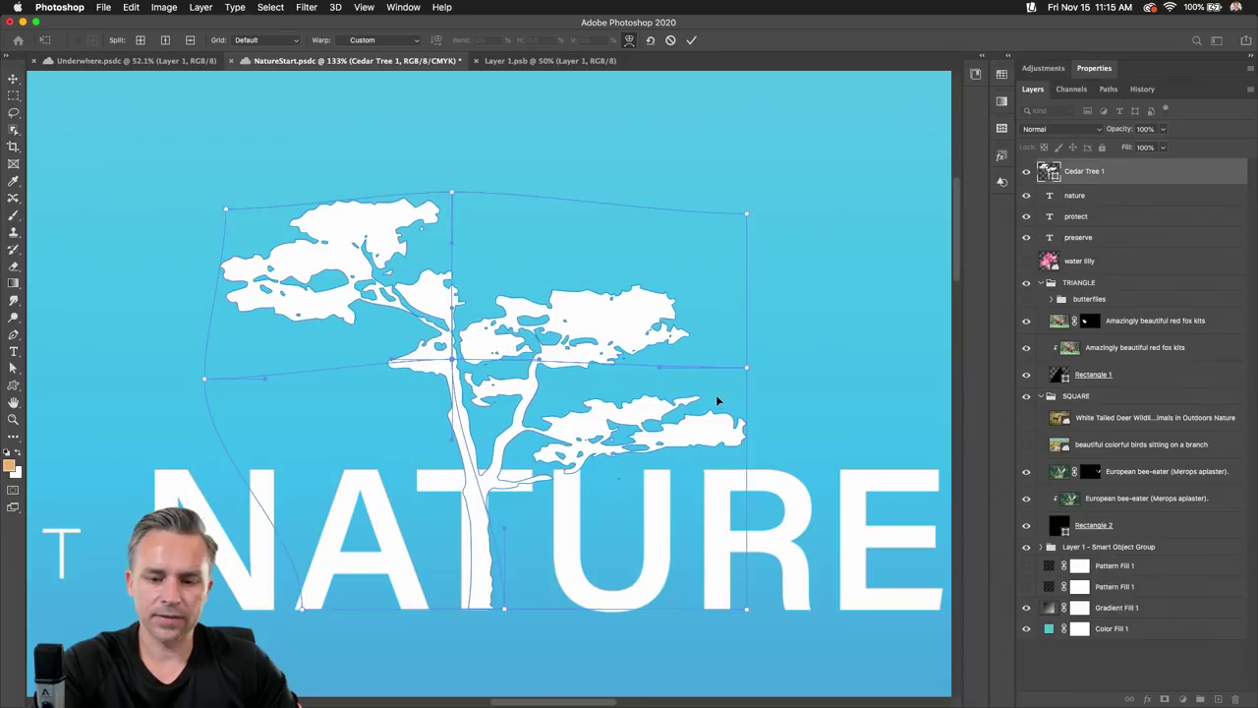
pyautogui.moveTo(745, 372); pyautogui.dragTo(764, 342)
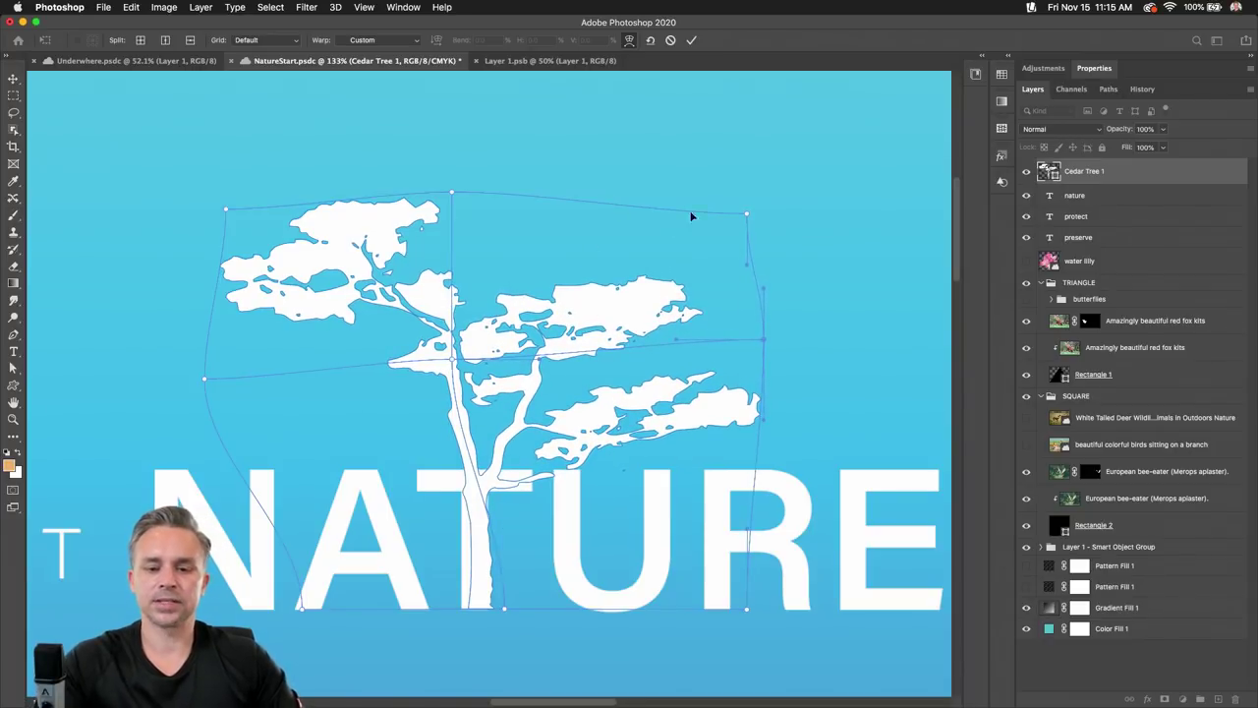
pyautogui.moveTo(745, 212); pyautogui.dragTo(764, 133)
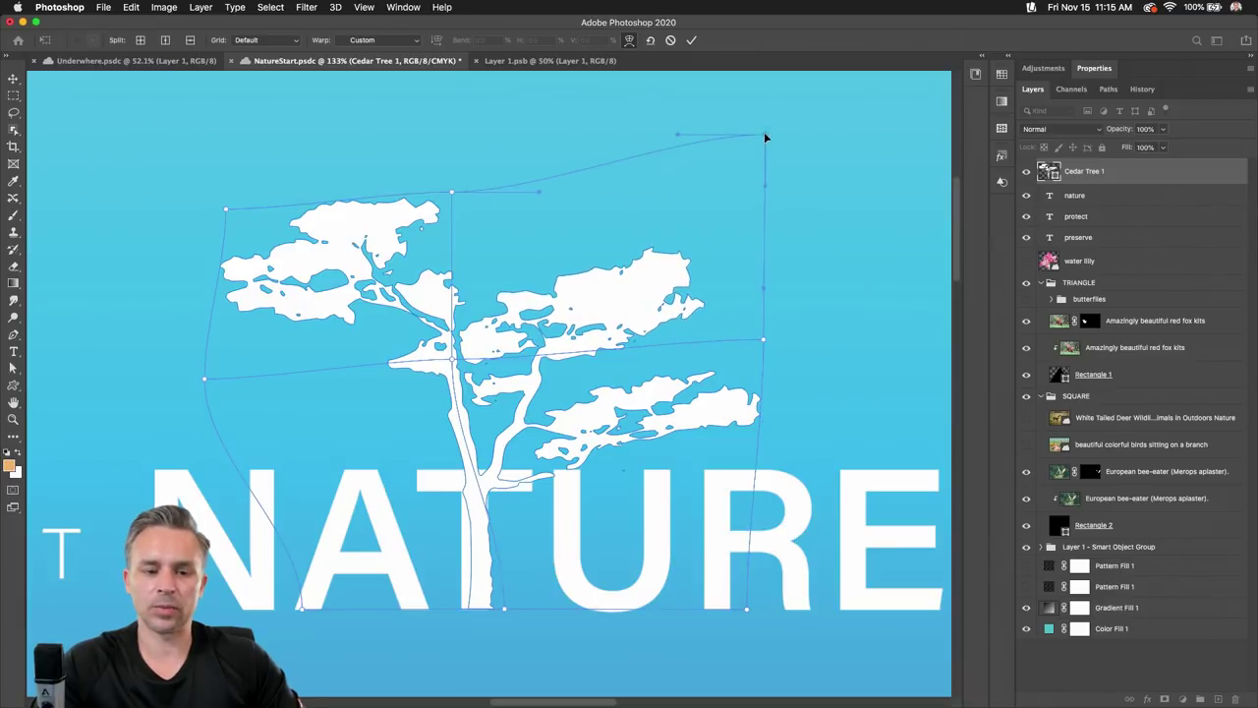
pyautogui.press('Return')
pyautogui.click(131, 7)
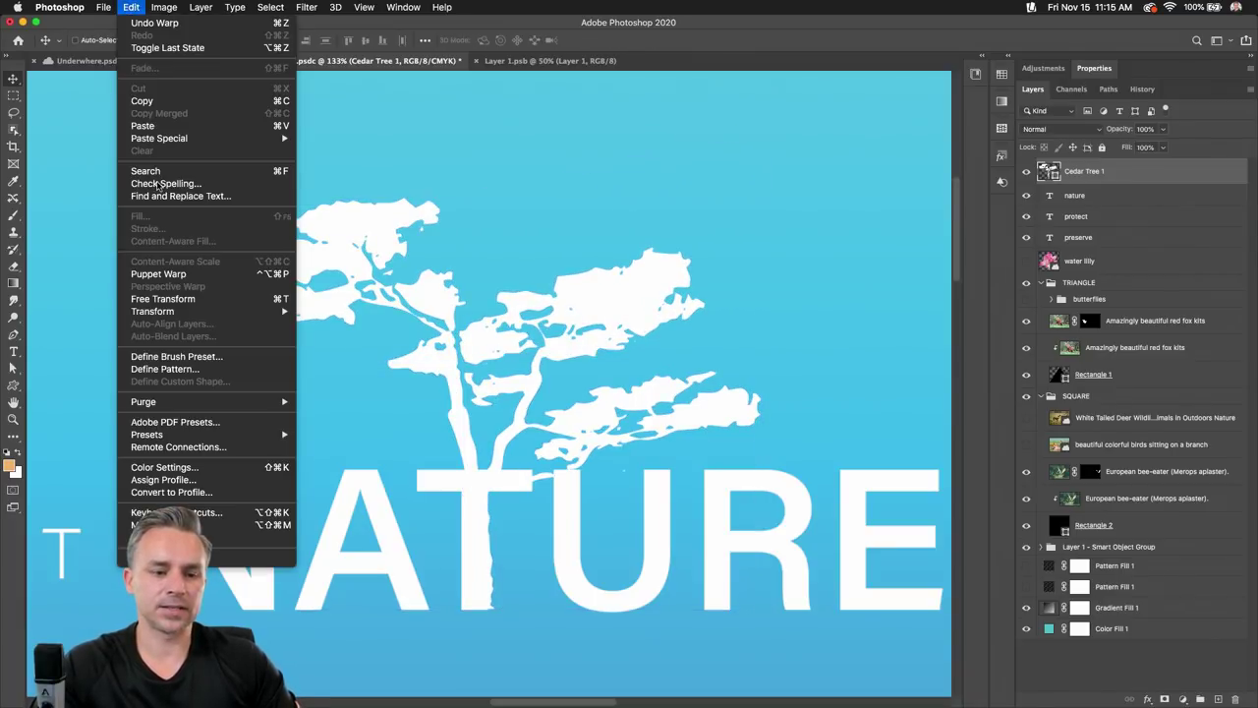
pyautogui.moveTo(195, 313)
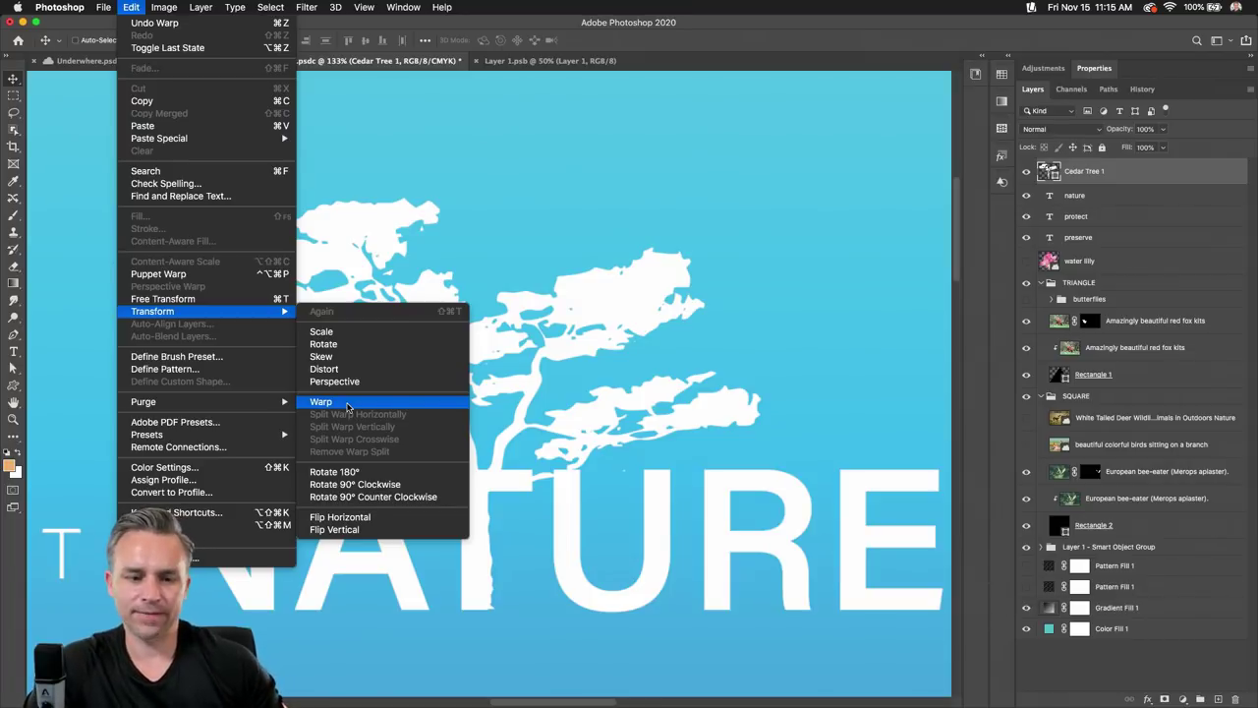
pyautogui.click(500, 205)
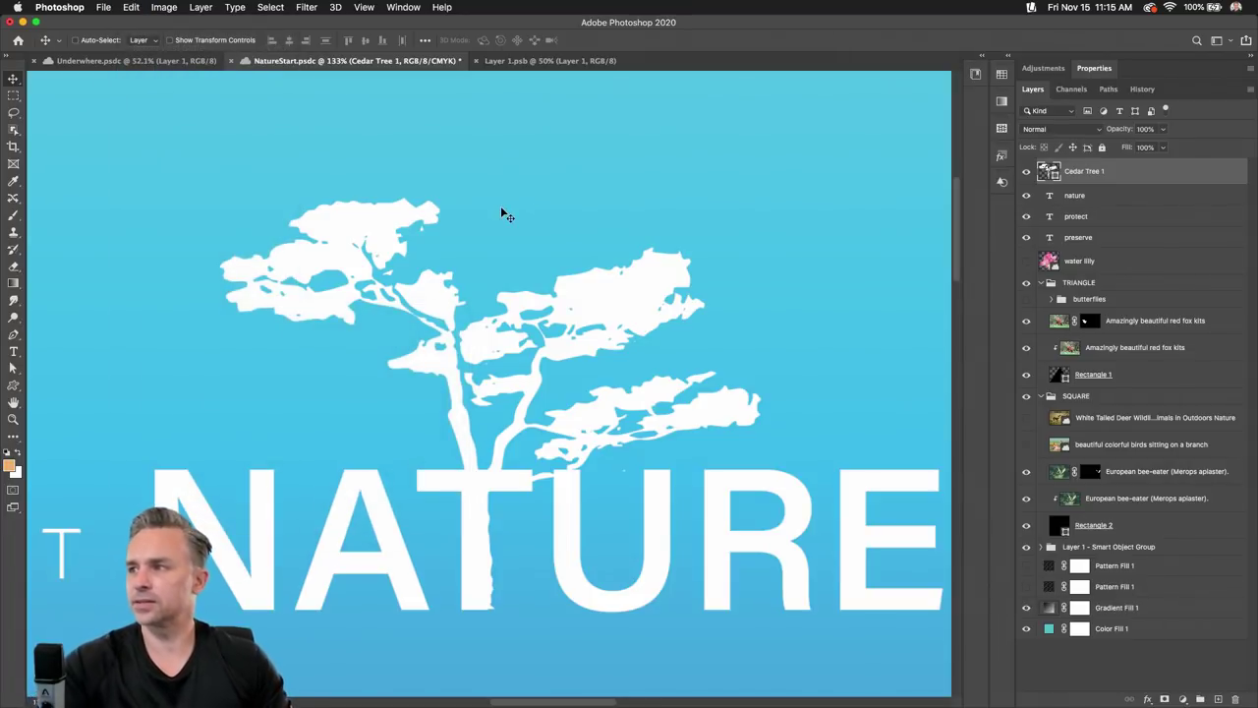
# Step: Nudge the cedar tree slightly left so its trunk lines up with the stem of the letter T
pyautogui.moveTo(459, 221); pyautogui.dragTo(448, 224)
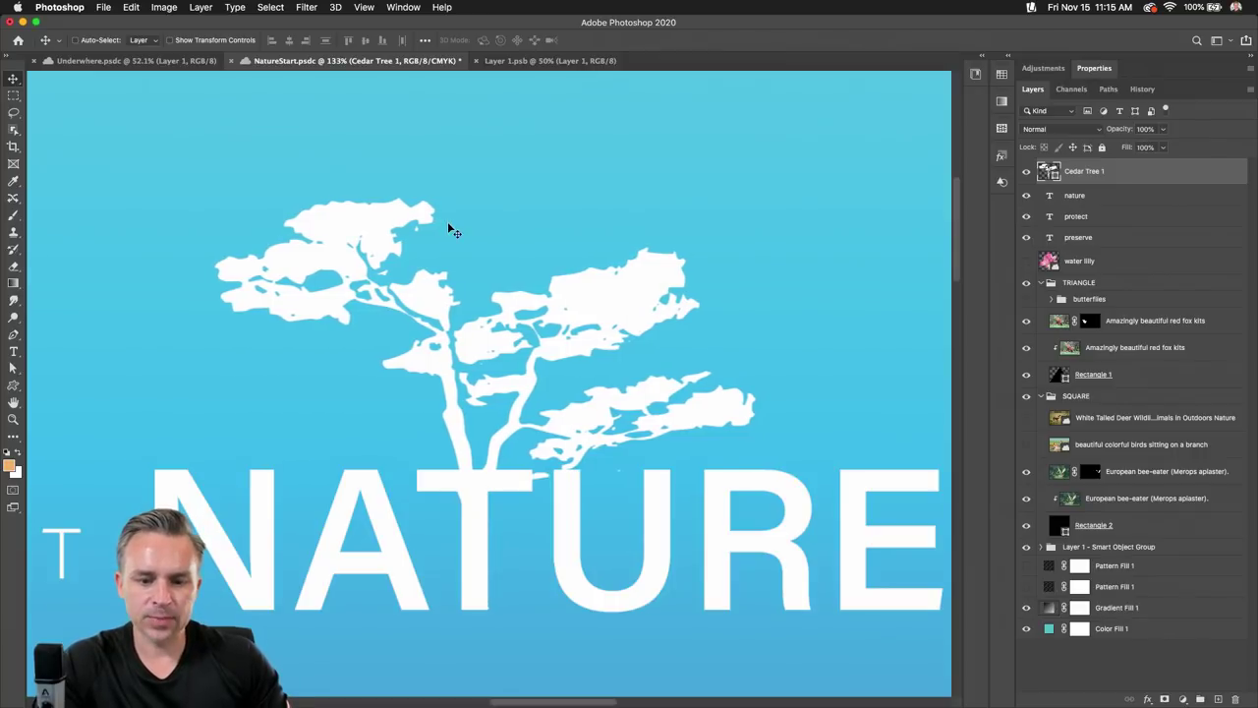
pyautogui.scroll(-3, 447, 221)
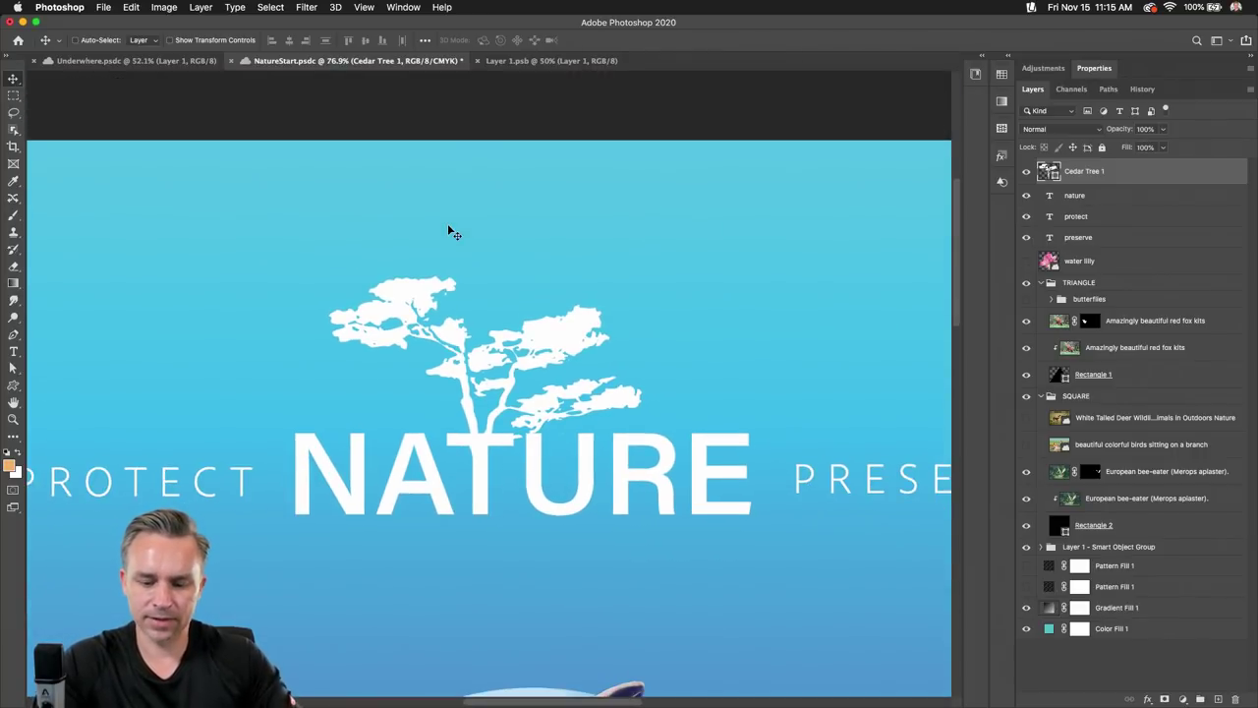
pyautogui.press('super+0')
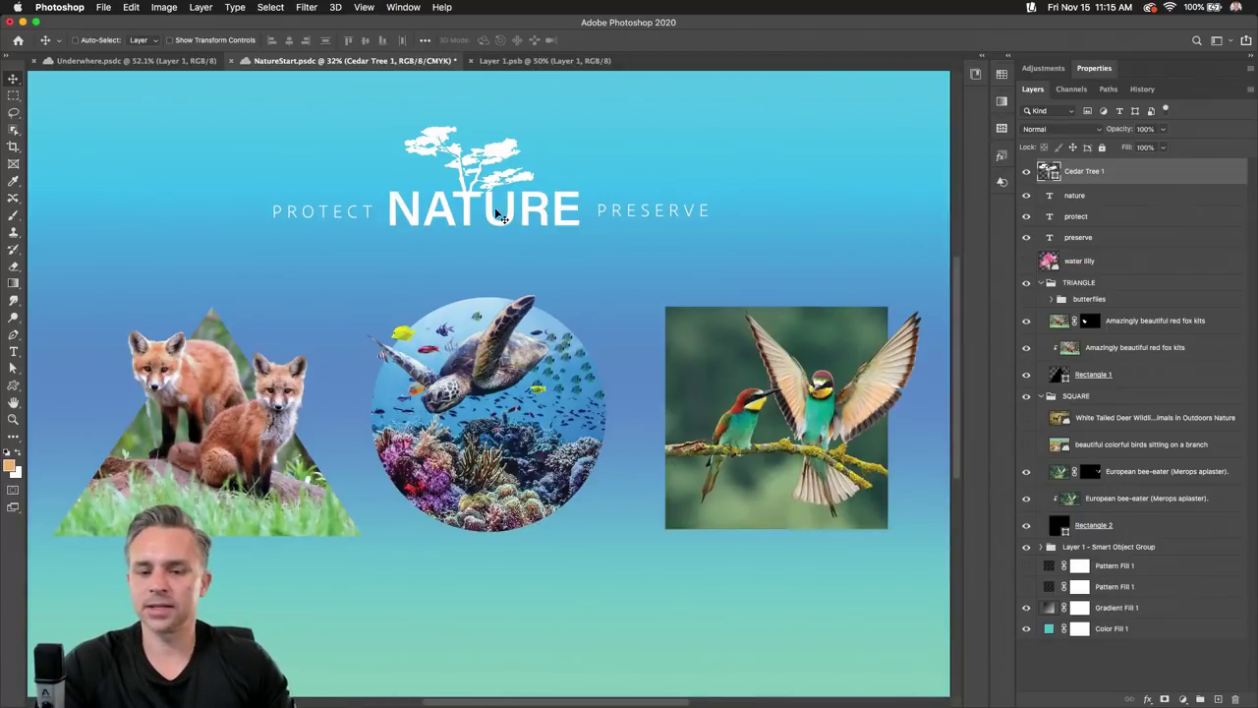
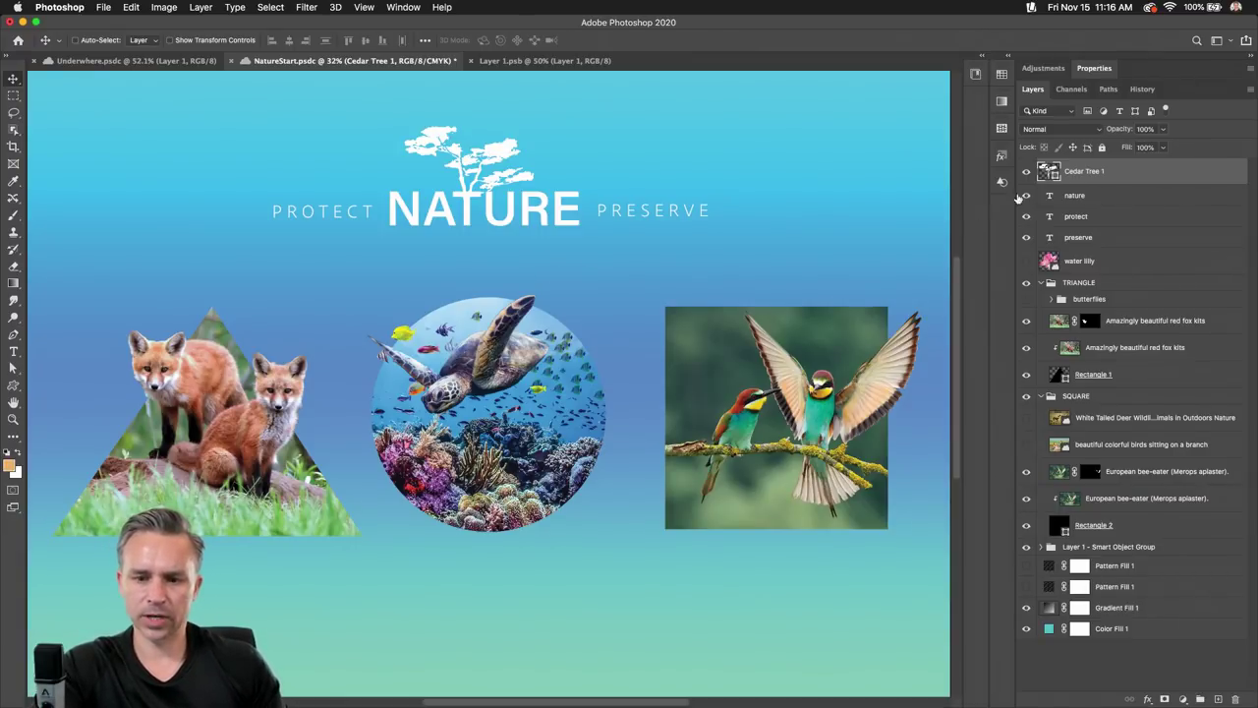
# Step: Zoom to the contents of the Cedar Tree 1 layer, and back out to those of the Gradient Fill 1 layer
pyautogui.keyDown('alt'); pyautogui.click(1047, 171); pyautogui.keyUp('alt')
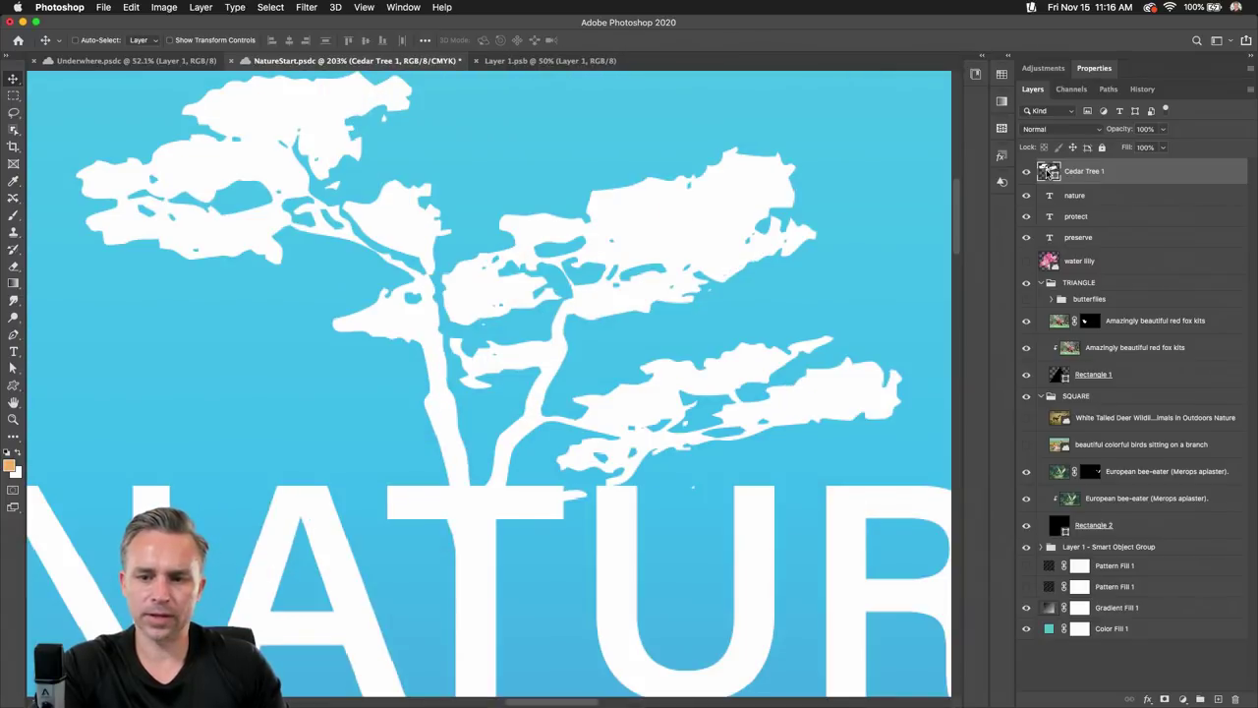
pyautogui.keyDown('alt'); pyautogui.click(1121, 610); pyautogui.keyUp('alt')
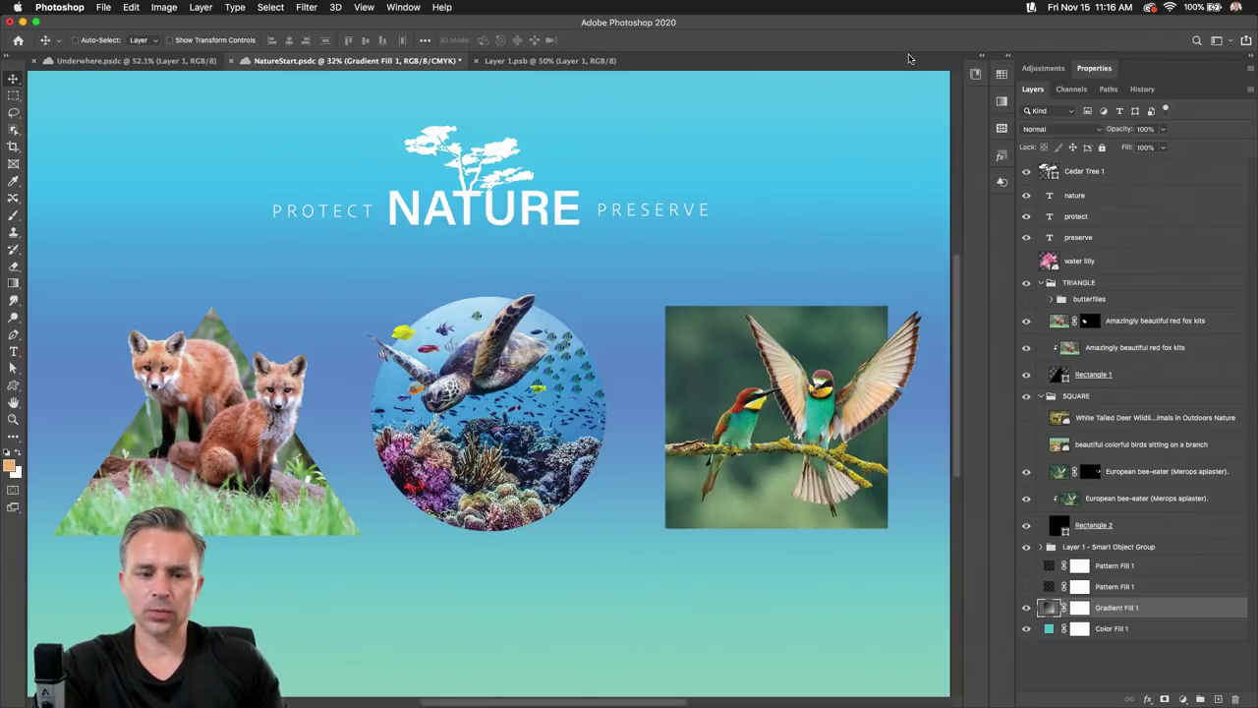
# Step: Open the ice cream image from the Food library and fit the whole picture in the window
pyautogui.click(980, 59)
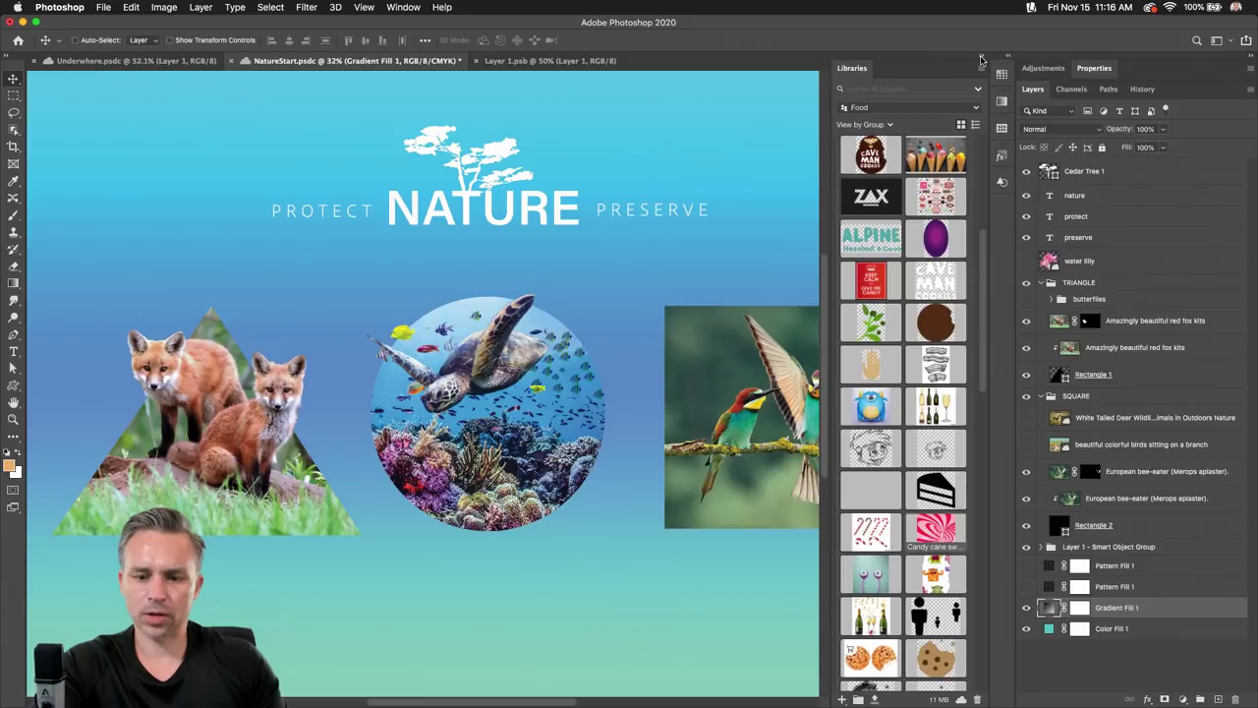
pyautogui.doubleClick(934, 161)
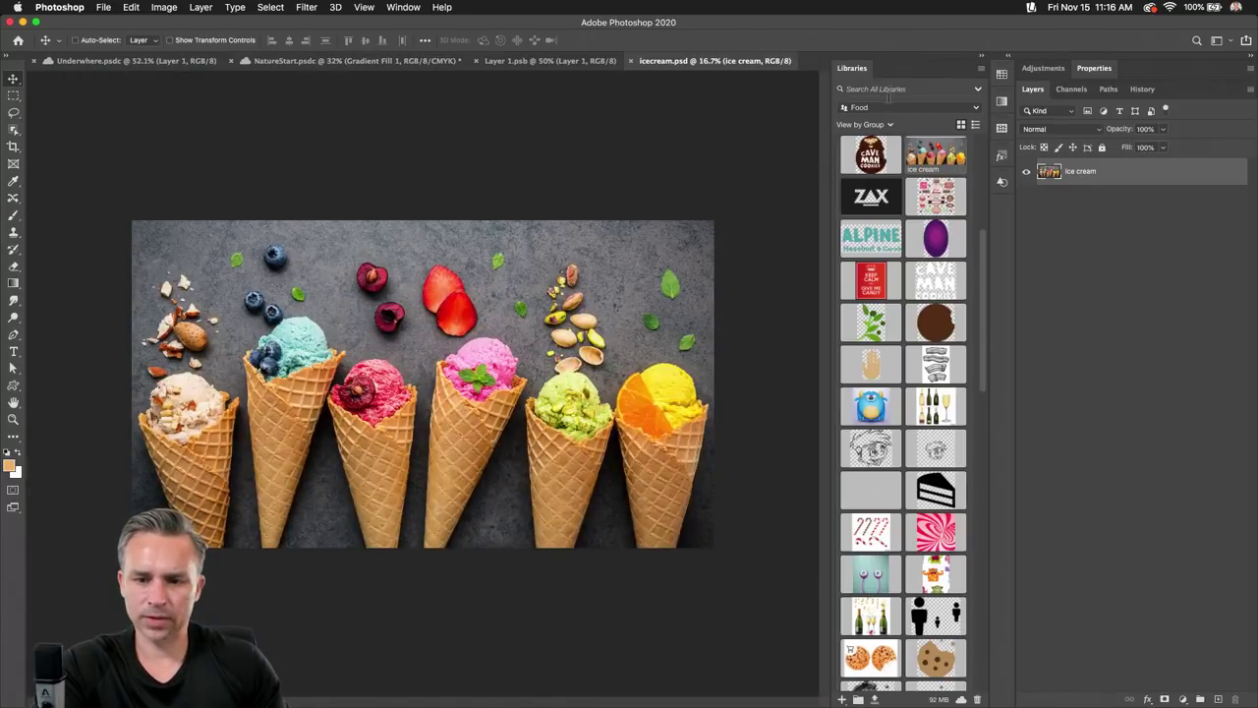
pyautogui.click(893, 107)
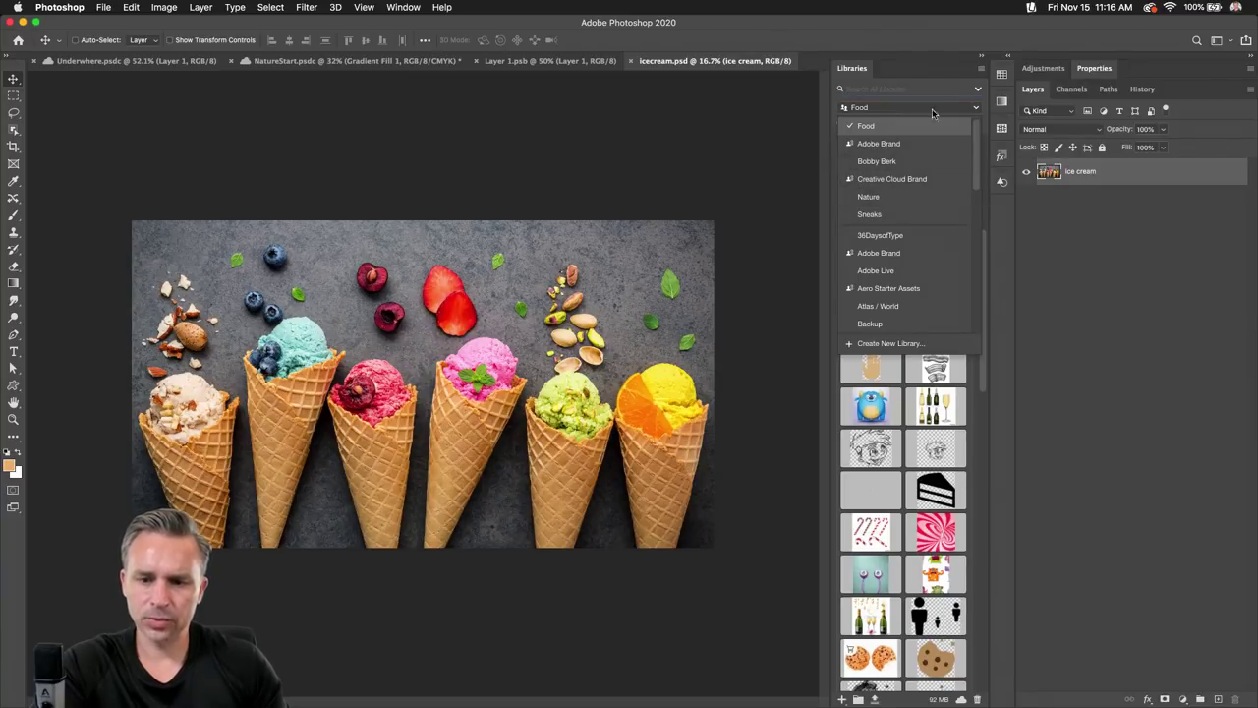
pyautogui.click(1061, 234)
pyautogui.click(1095, 171)
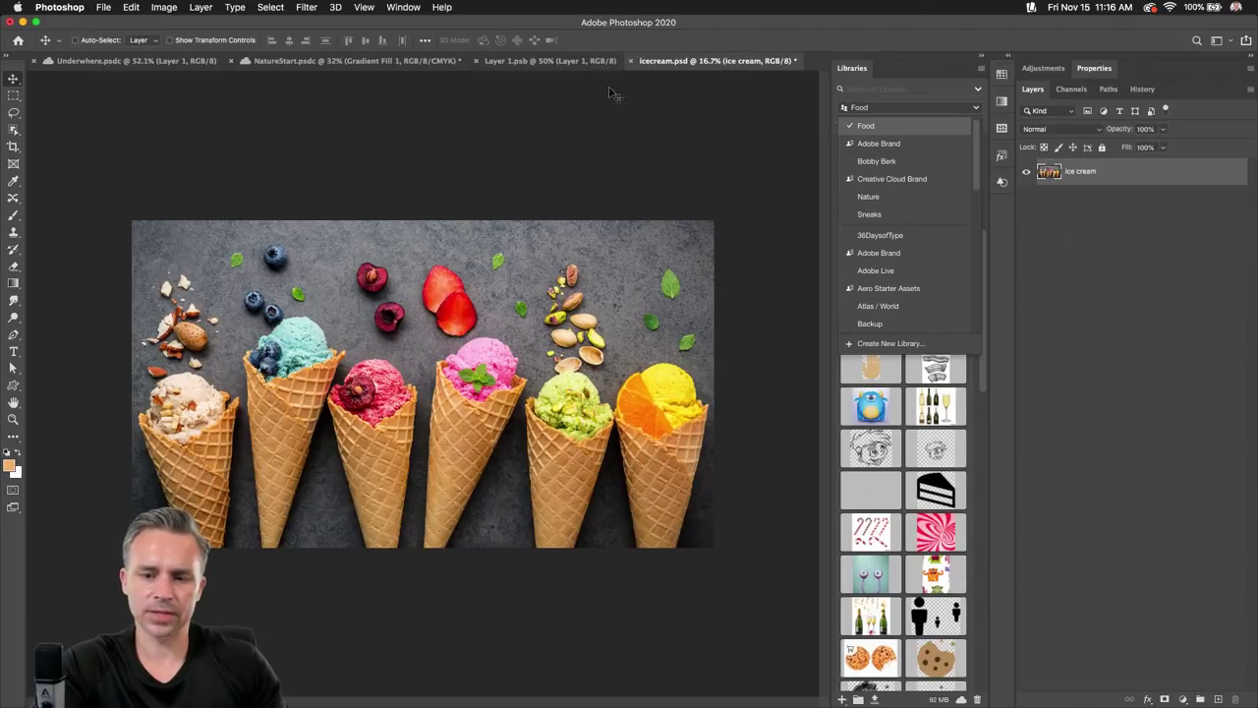
pyautogui.click(982, 56)
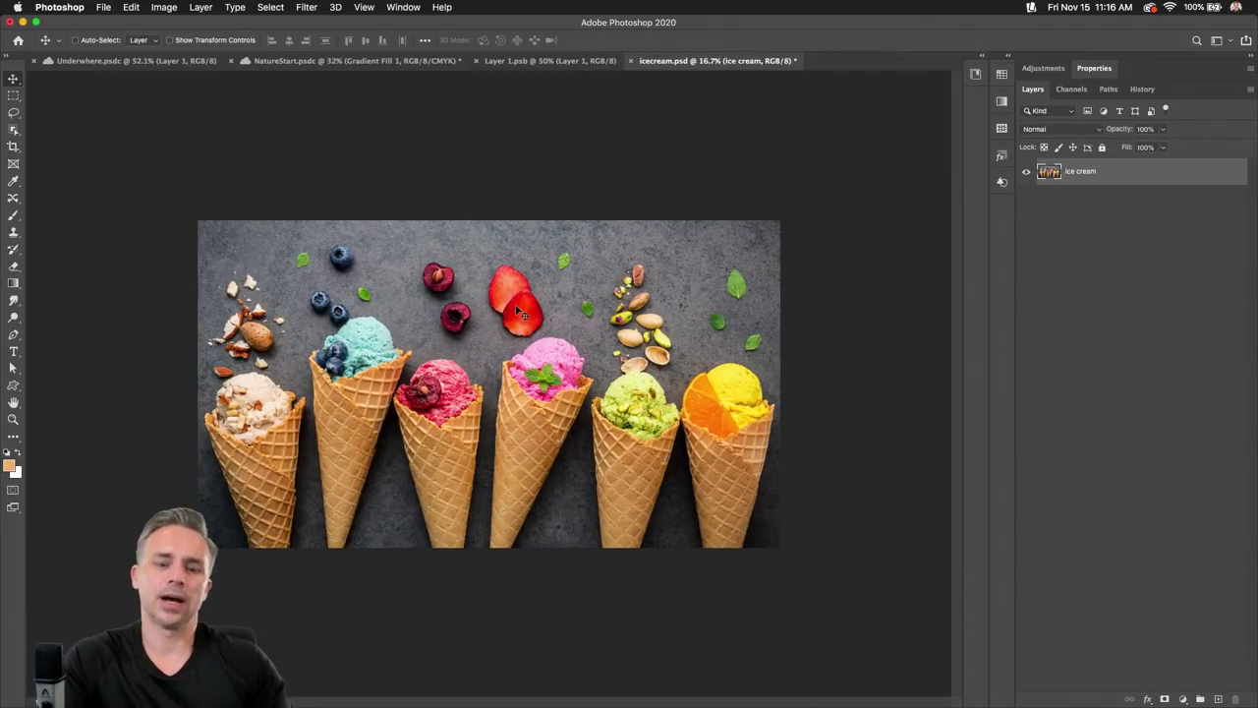
pyautogui.press('super+0')
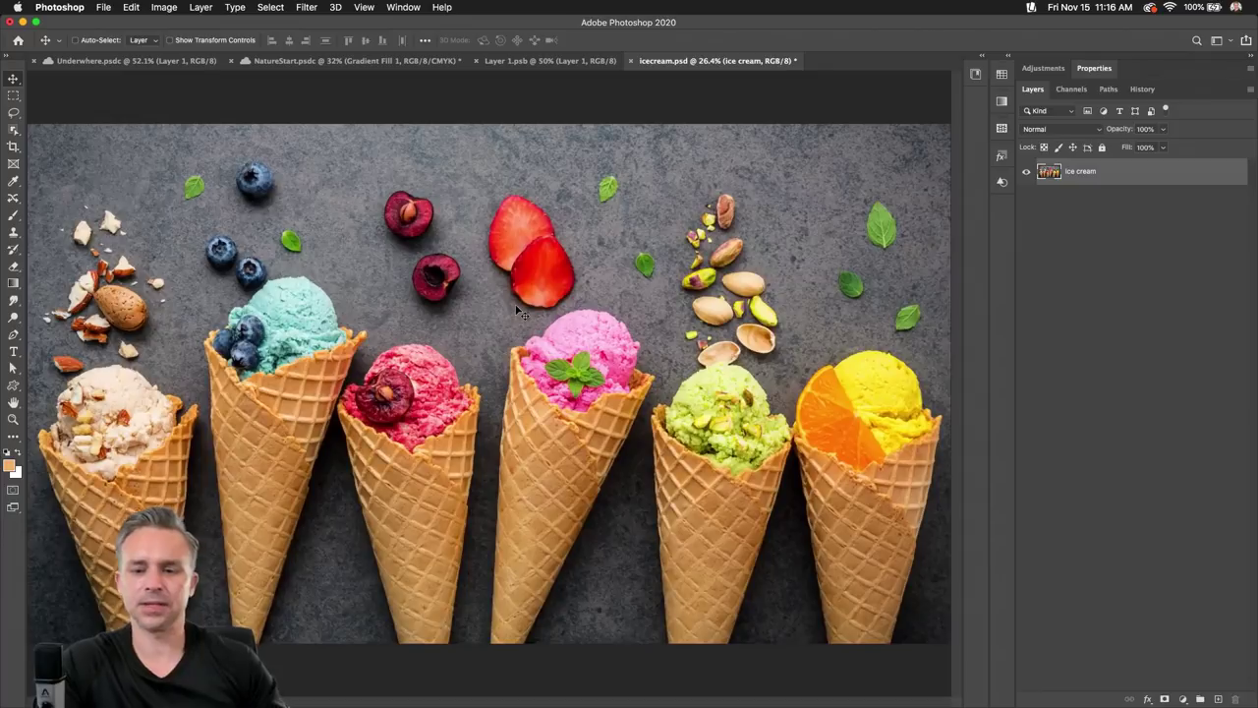
pyautogui.click(14, 112)
pyautogui.scroll(5, 270, 139)
pyautogui.moveTo(216, 215); pyautogui.dragTo(700, 366)
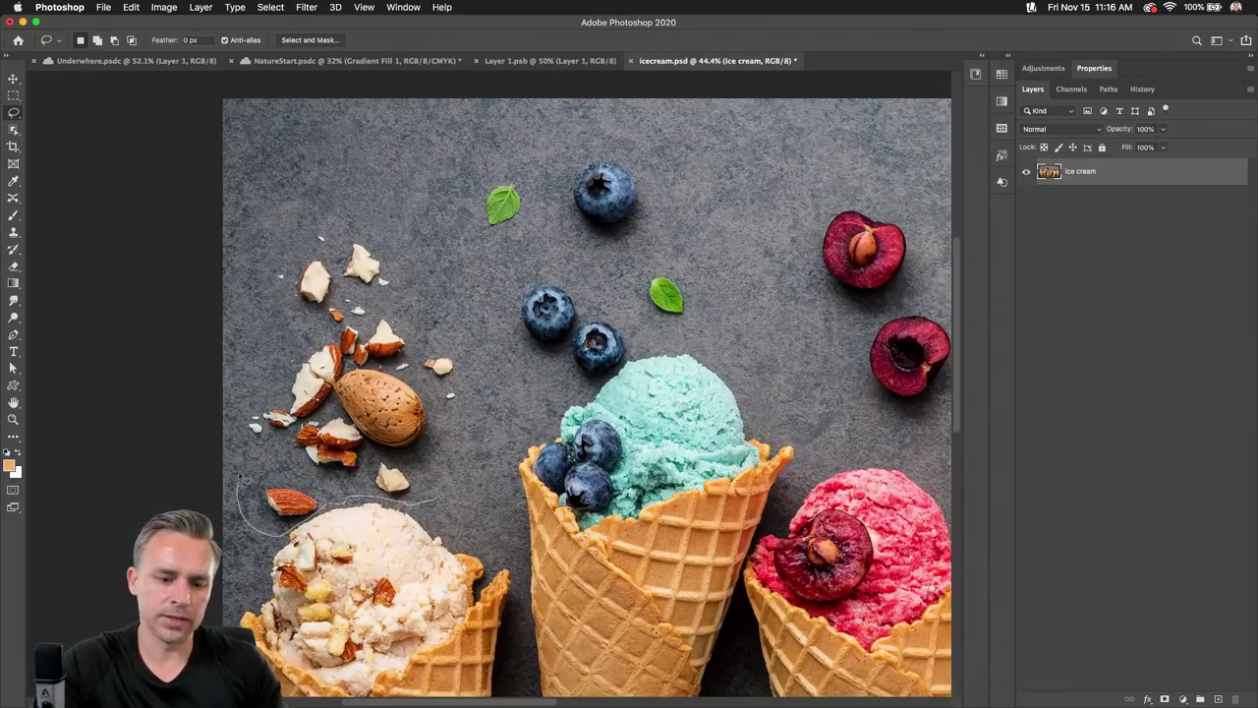
pyautogui.moveTo(258, 300); pyautogui.dragTo(273, 238)
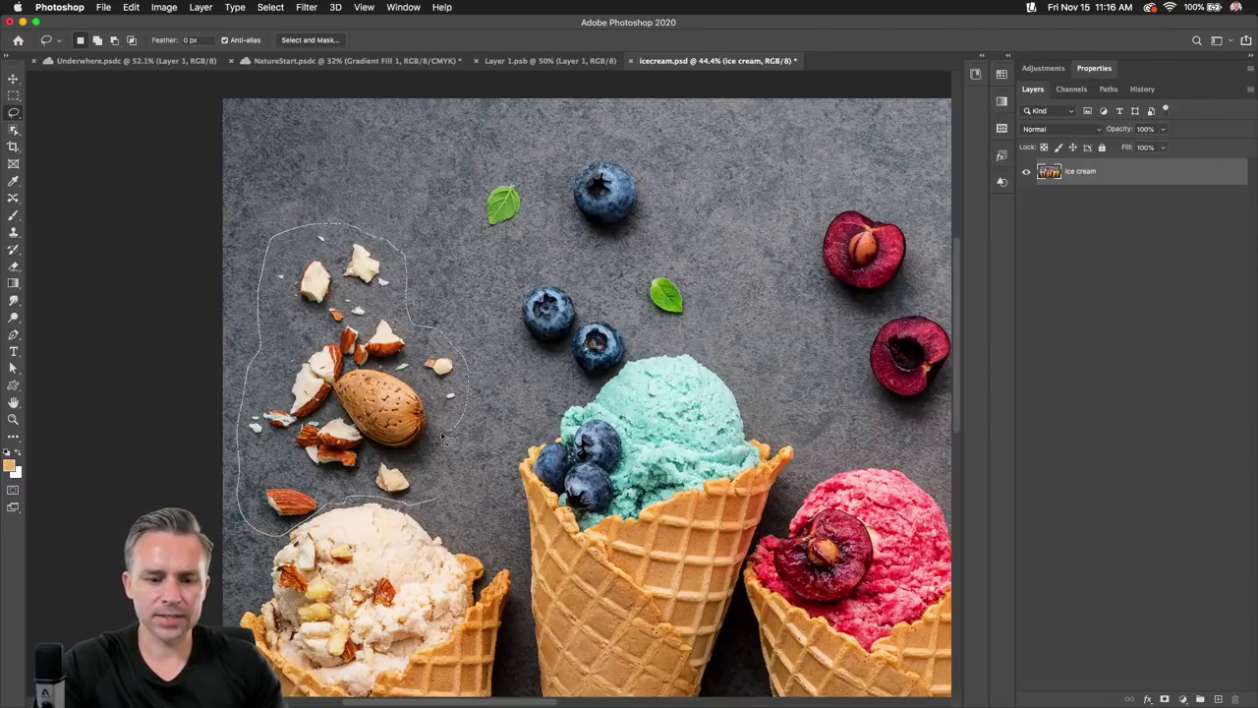
pyautogui.press('super+d')
# Step: Select the scattered almonds with the Object Selection tool and add a loose Lasso outline around all the pieces above the first cone
pyautogui.click(13, 129)
pyautogui.moveTo(244, 214); pyautogui.dragTo(460, 530)
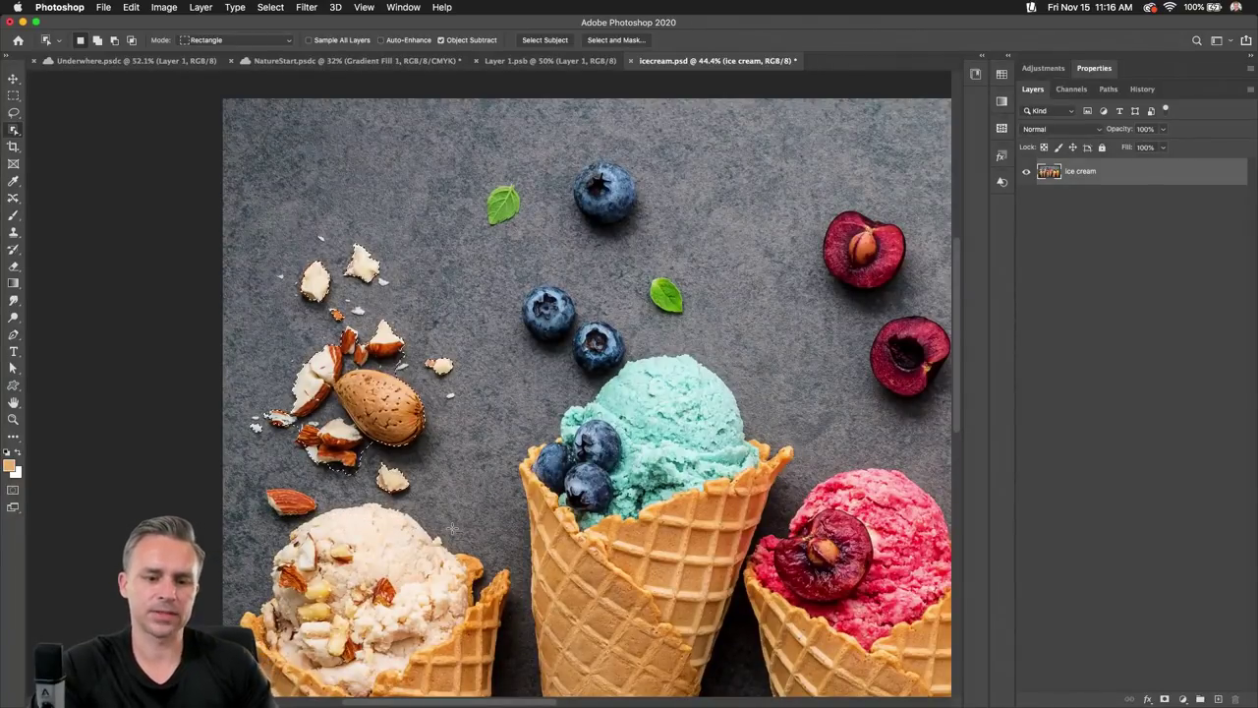
pyautogui.click(13, 112)
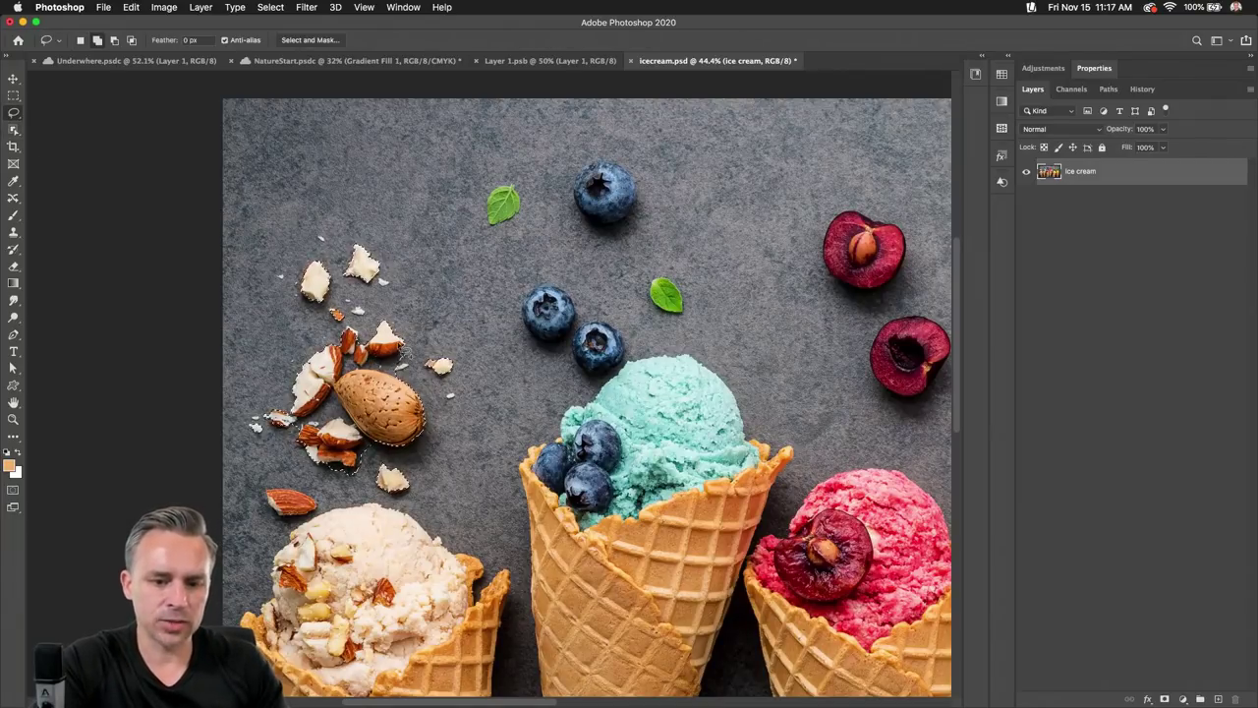
pyautogui.moveTo(401, 366)
pyautogui.mouseDown()
pyautogui.moveTo(403, 344)
pyautogui.moveTo(460, 370)
pyautogui.mouseUp()
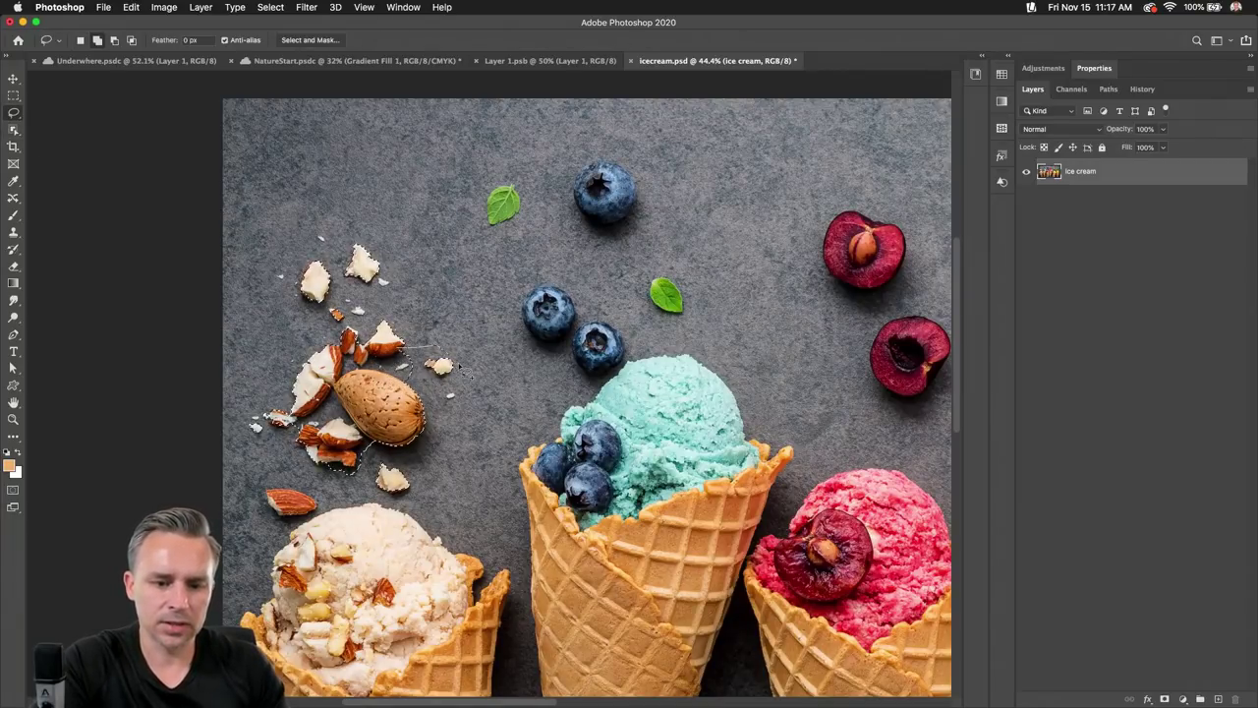
pyautogui.moveTo(448, 426)
pyautogui.mouseDown()
pyautogui.moveTo(413, 404)
pyautogui.moveTo(444, 445)
pyautogui.moveTo(444, 479)
pyautogui.moveTo(406, 507)
pyautogui.moveTo(302, 490)
pyautogui.moveTo(250, 462)
pyautogui.moveTo(251, 403)
pyautogui.moveTo(287, 368)
pyautogui.moveTo(277, 307)
pyautogui.moveTo(337, 230)
pyautogui.mouseUp()
pyautogui.moveTo(413, 289); pyautogui.dragTo(400, 350)
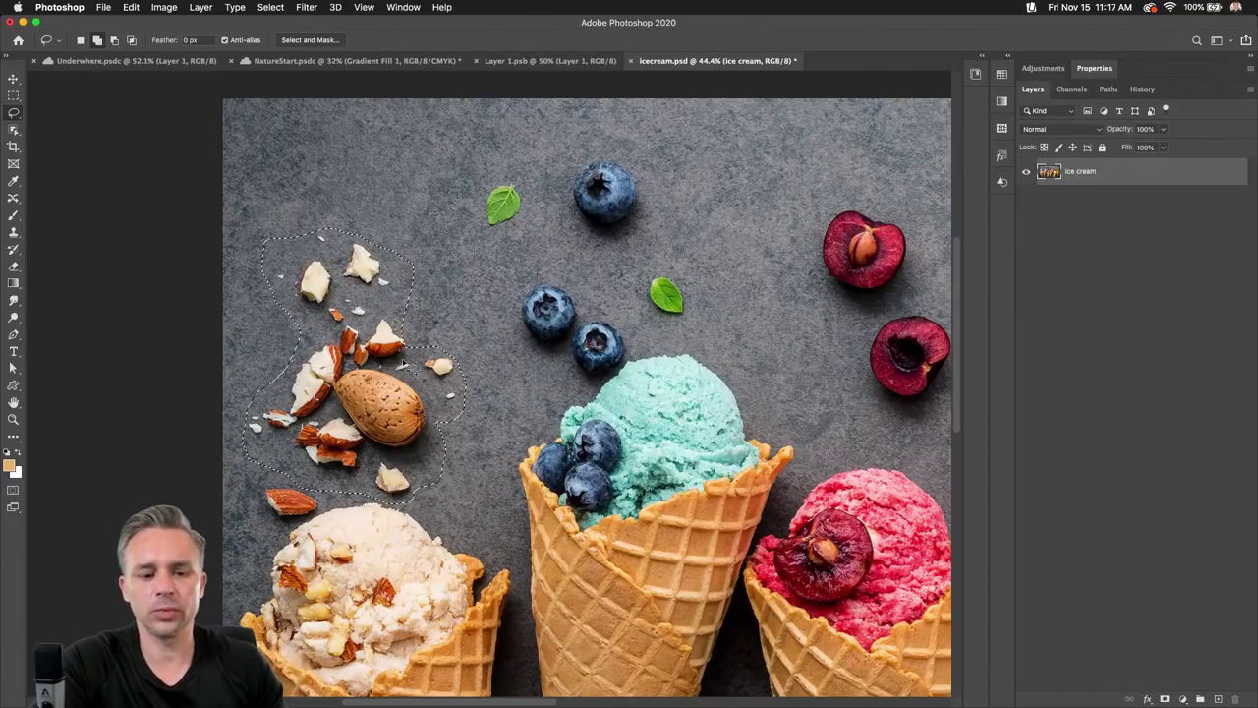
pyautogui.moveTo(253, 503)
pyautogui.mouseDown()
pyautogui.moveTo(286, 476)
pyautogui.moveTo(310, 483)
pyautogui.moveTo(328, 516)
pyautogui.moveTo(257, 517)
pyautogui.mouseUp()
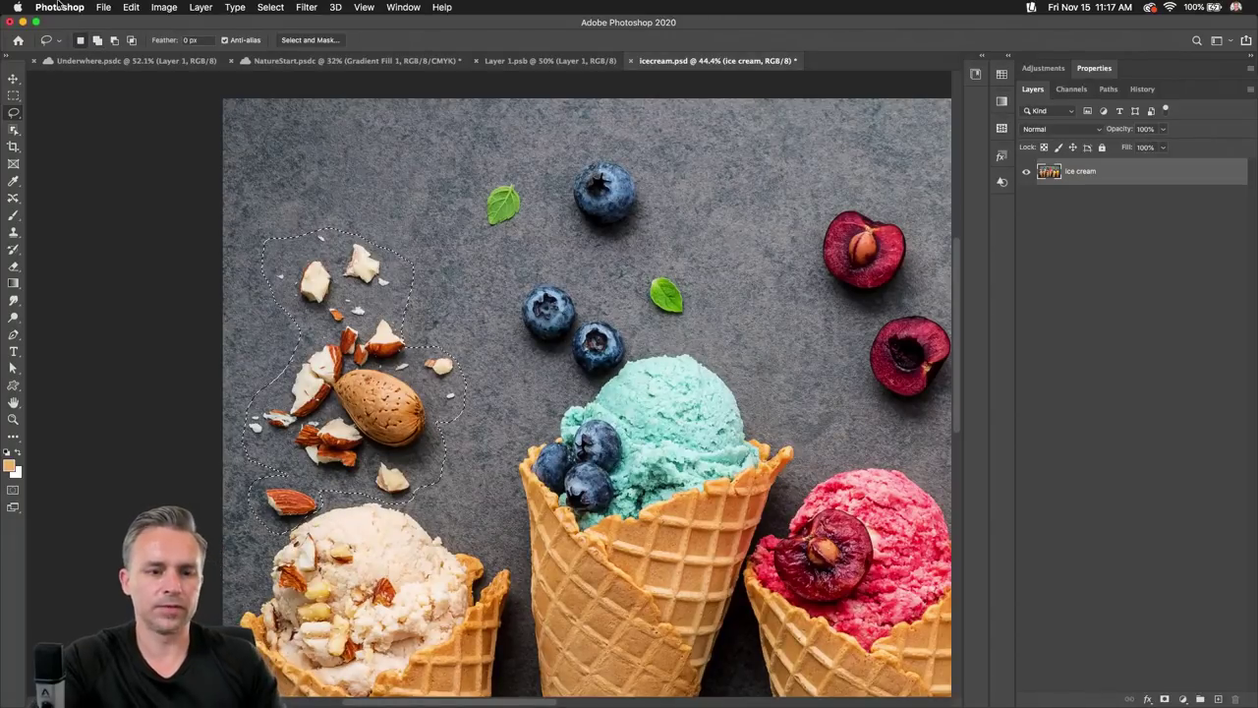
# Step: Start Content-Aware Fill on the almond selection and dismiss the sampling brush notice
pyautogui.click(132, 7)
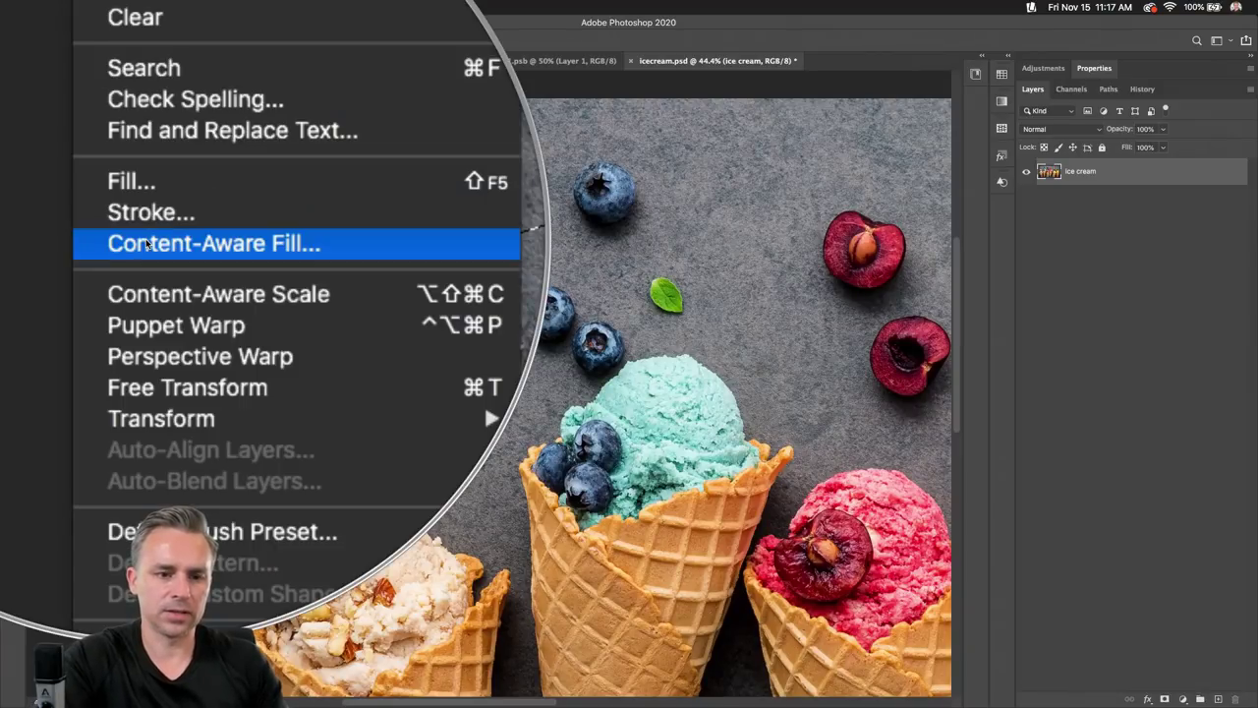
pyautogui.click(147, 241)
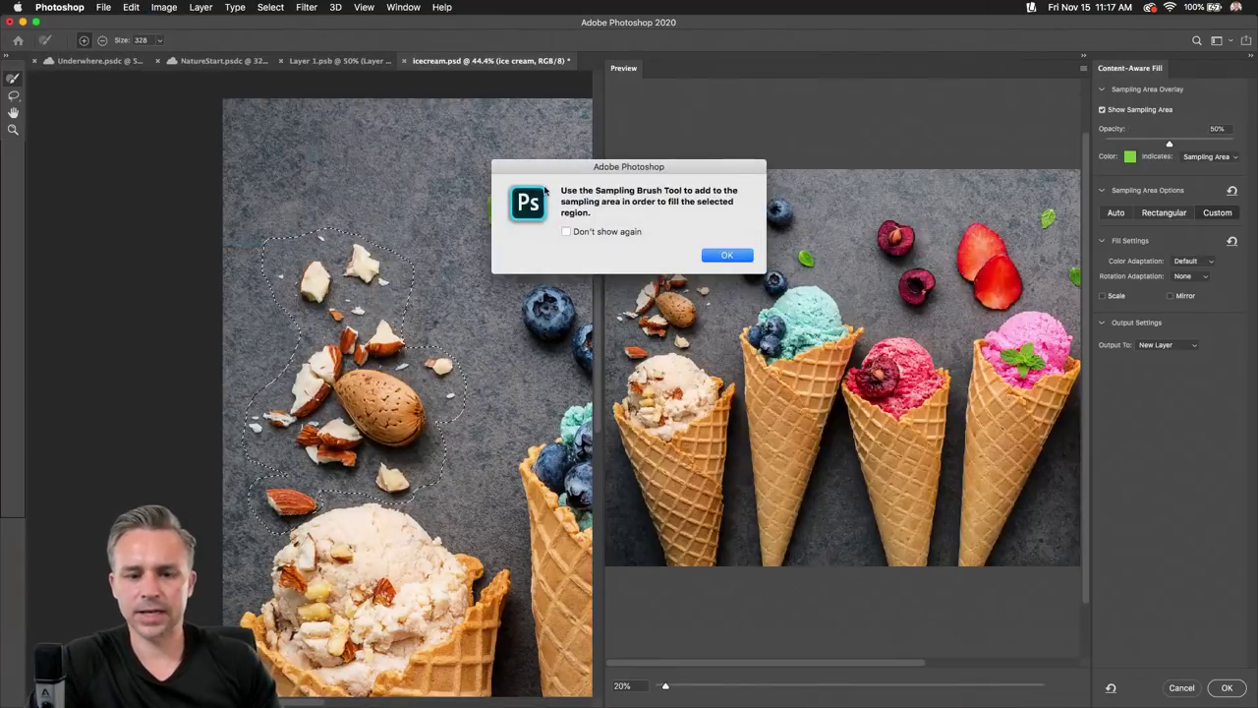
pyautogui.moveTo(595, 189); pyautogui.dragTo(630, 218)
pyautogui.click(601, 193)
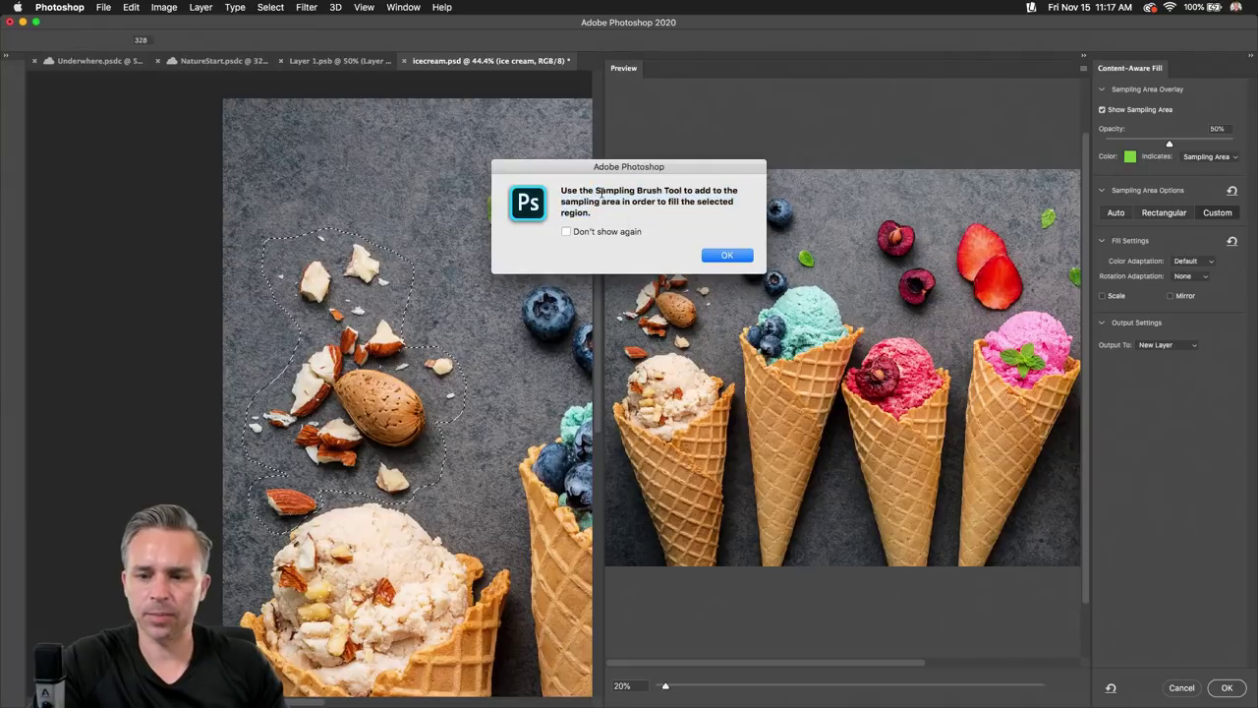
pyautogui.click(725, 258)
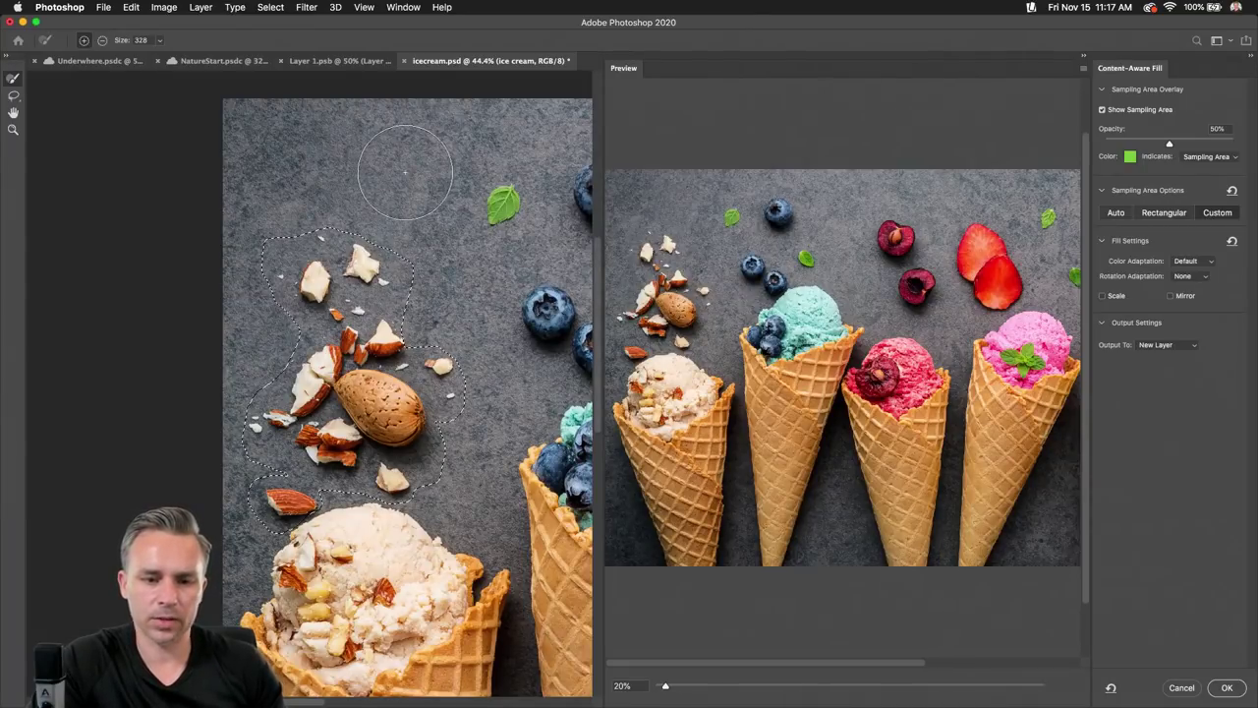
# Step: Paint a custom sampling area over the plain grey background above the almonds with the Sampling Brush
pyautogui.moveTo(341, 171); pyautogui.dragTo(388, 182)
pyautogui.moveTo(261, 112)
pyautogui.mouseDown()
pyautogui.moveTo(212, 245)
pyautogui.moveTo(211, 234)
pyautogui.moveTo(270, 205)
pyautogui.moveTo(400, 214)
pyautogui.mouseUp()
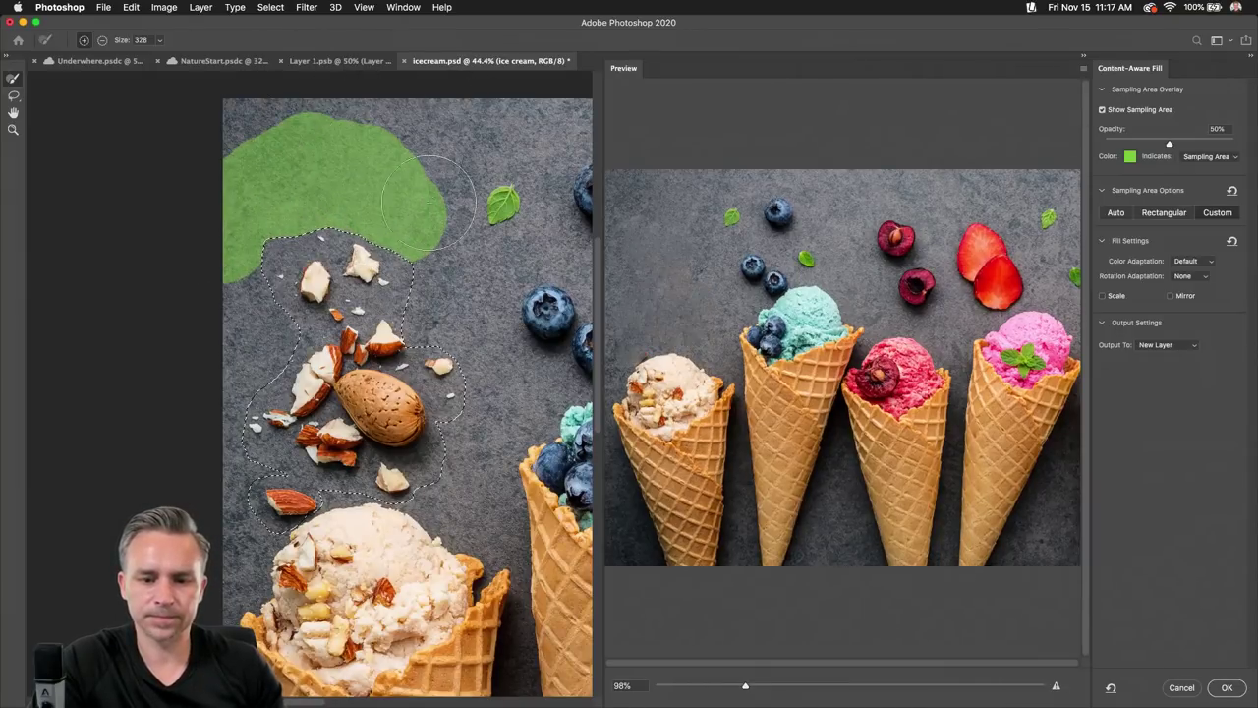
pyautogui.moveTo(235, 177)
pyautogui.mouseDown()
pyautogui.moveTo(246, 136)
pyautogui.moveTo(339, 110)
pyautogui.moveTo(428, 124)
pyautogui.mouseUp()
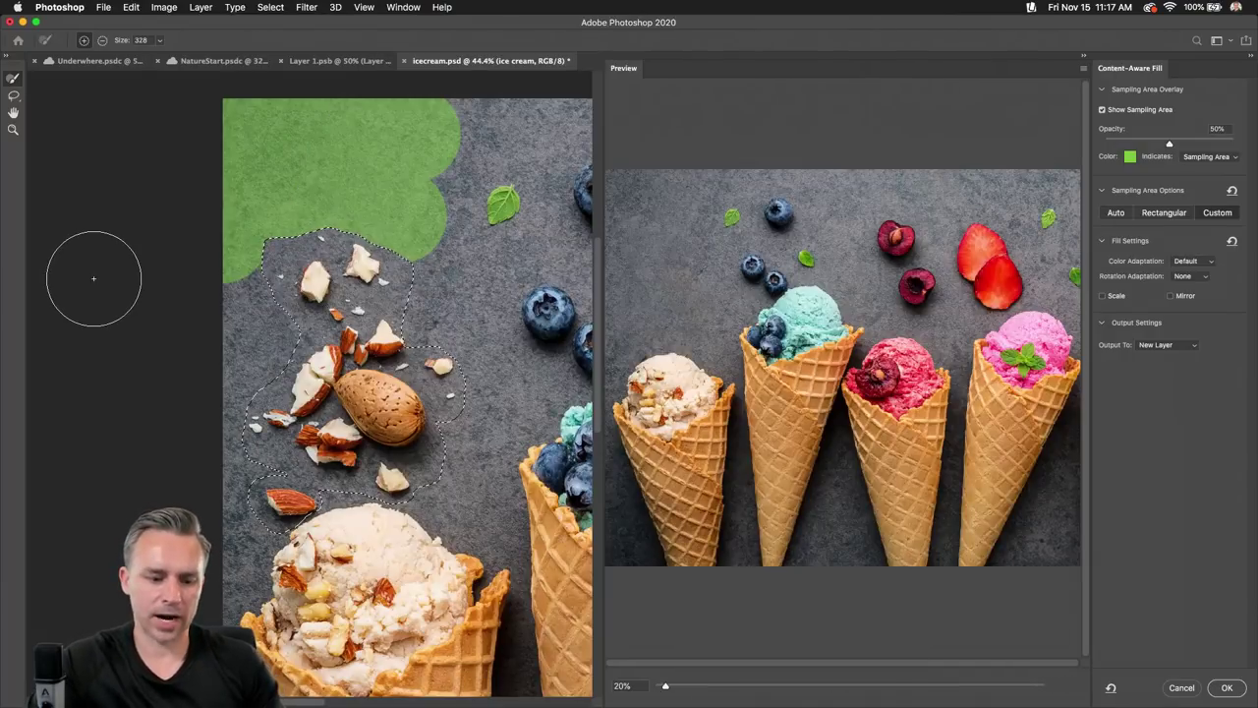
# Step: Extend the painted sampling area along the grey background above the blueberries and cherries, and down between them
pyautogui.press('super+0')
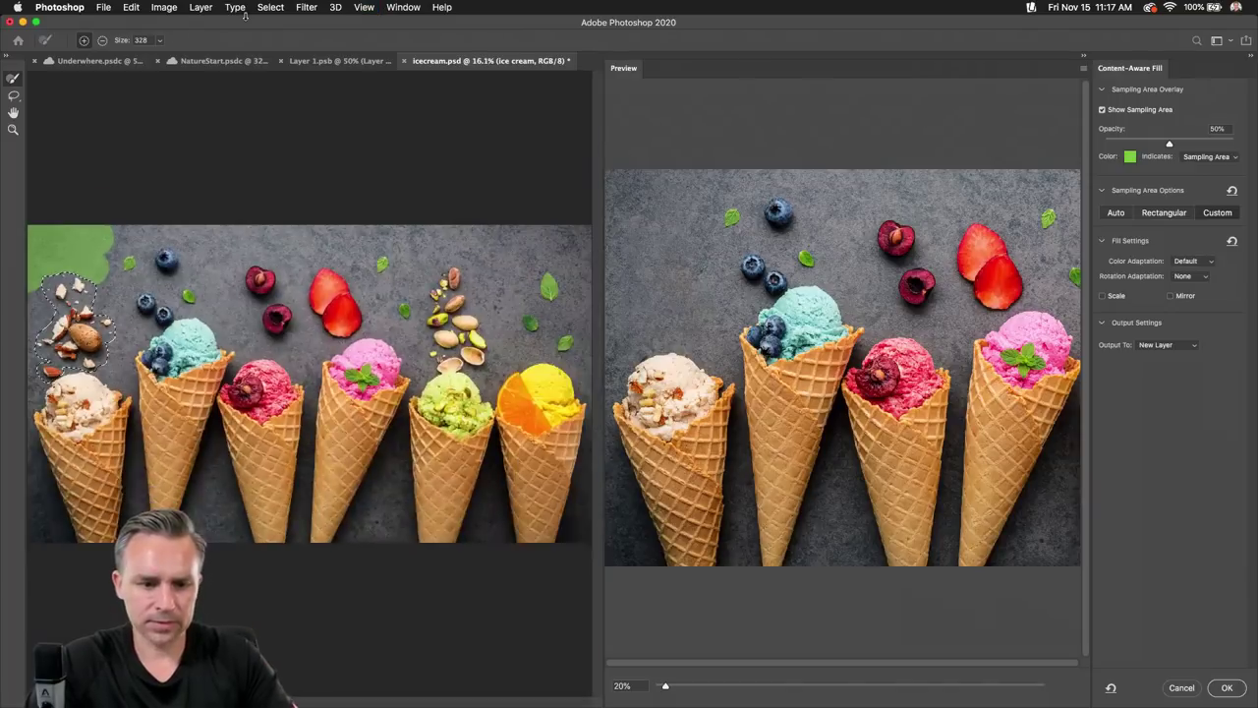
pyautogui.press('super+minus')
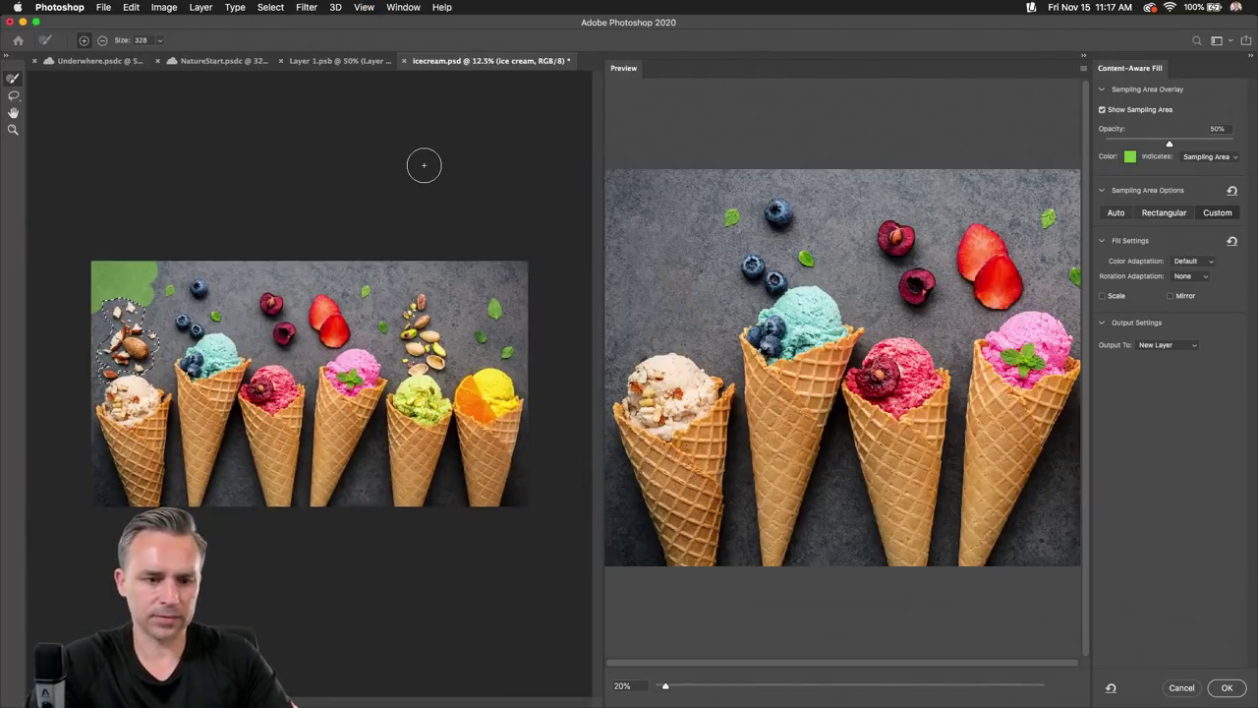
pyautogui.press('super+0')
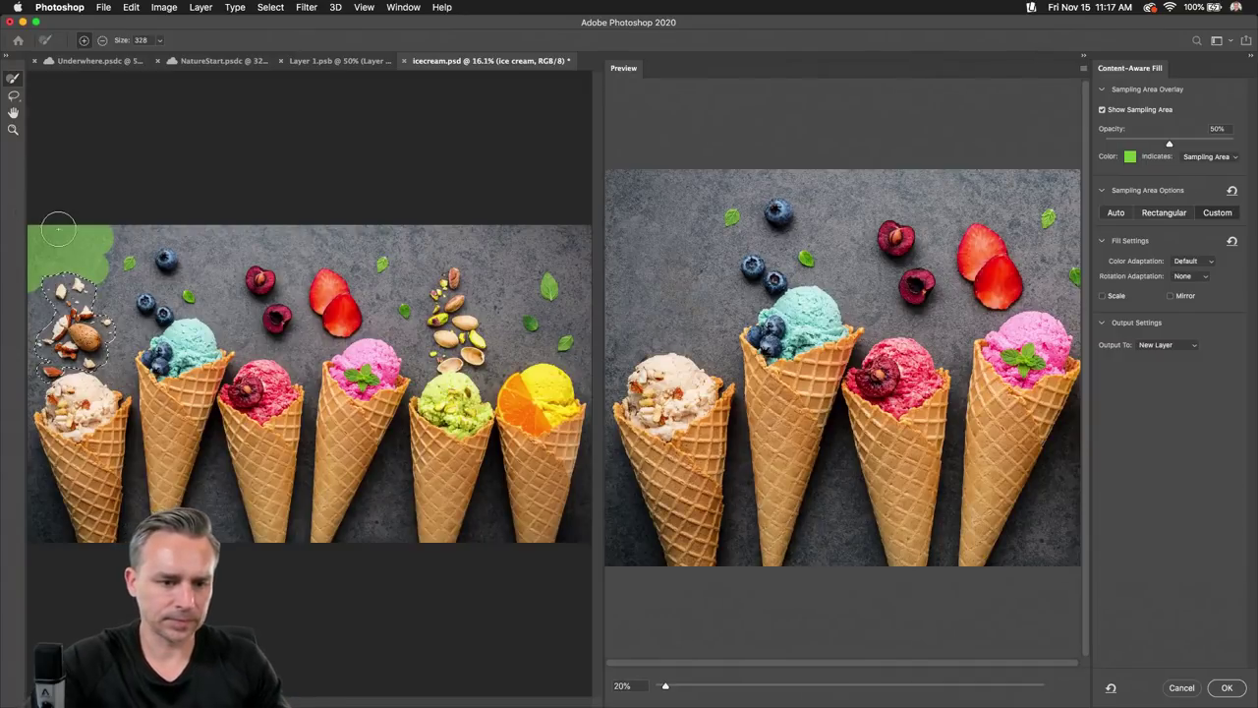
pyautogui.scroll(5, 45, 211)
pyautogui.hscroll(-5, 527, 354)
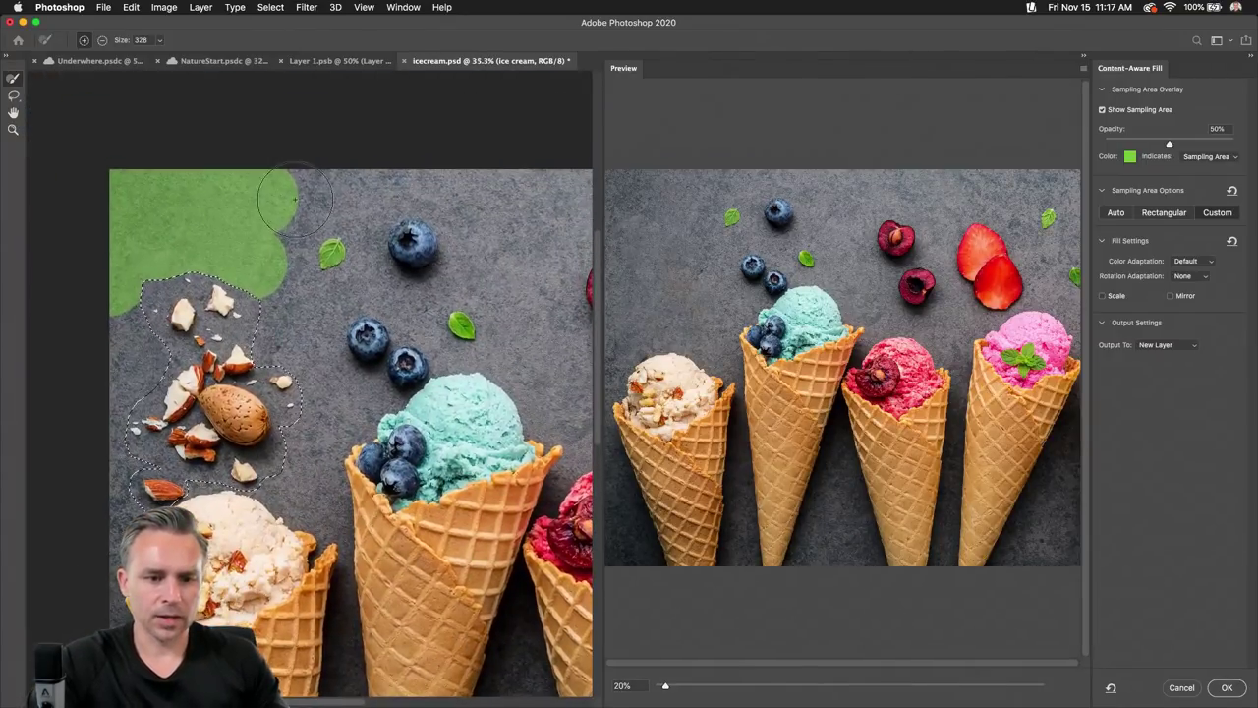
pyautogui.moveTo(225, 210); pyautogui.dragTo(415, 209)
pyautogui.hscroll(5, 415, 209)
pyautogui.moveTo(361, 162); pyautogui.dragTo(404, 391)
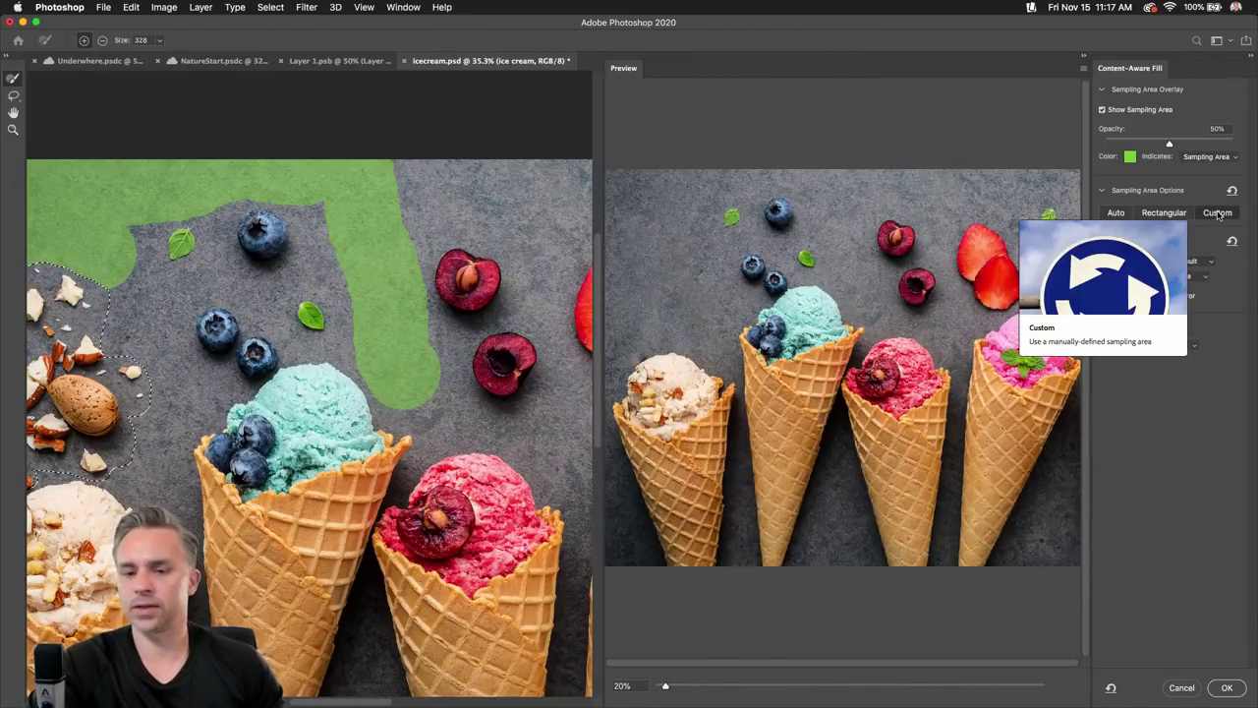
pyautogui.moveTo(370, 197)
pyautogui.mouseDown()
pyautogui.moveTo(396, 213)
pyautogui.moveTo(458, 208)
pyautogui.mouseUp()
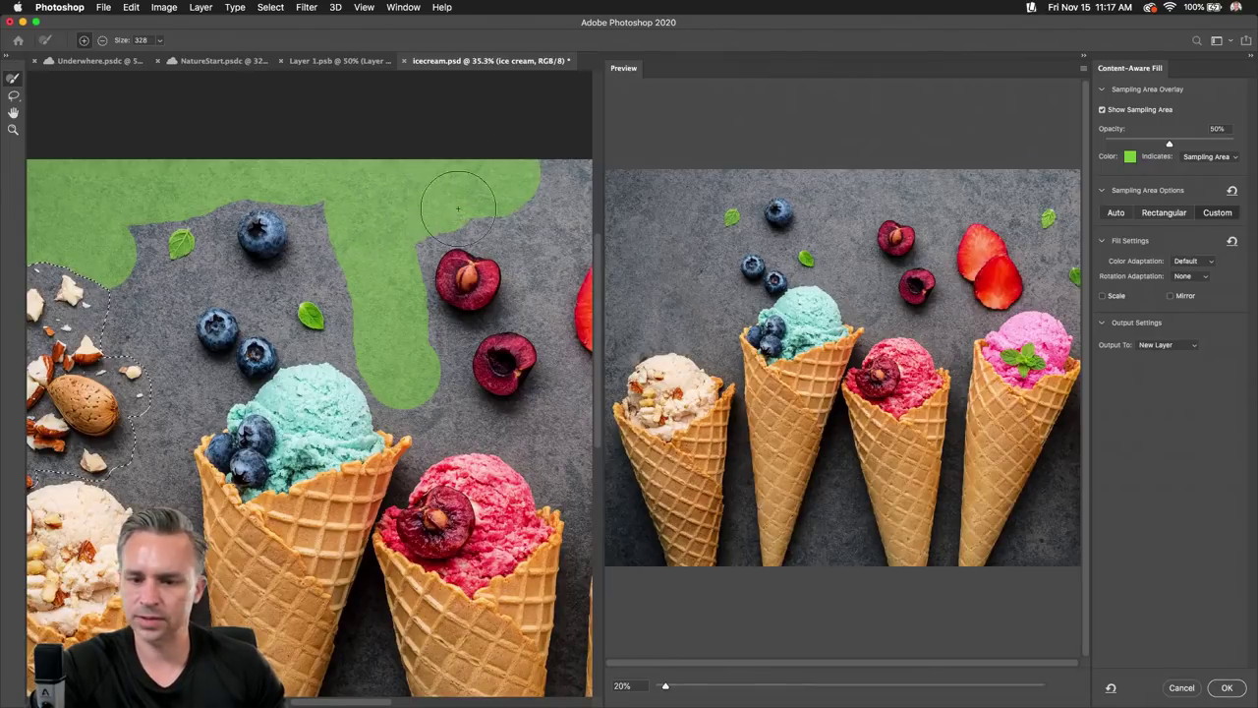
# Step: Set the Content-Aware Fill sampling area option to Auto
pyautogui.click(1116, 213)
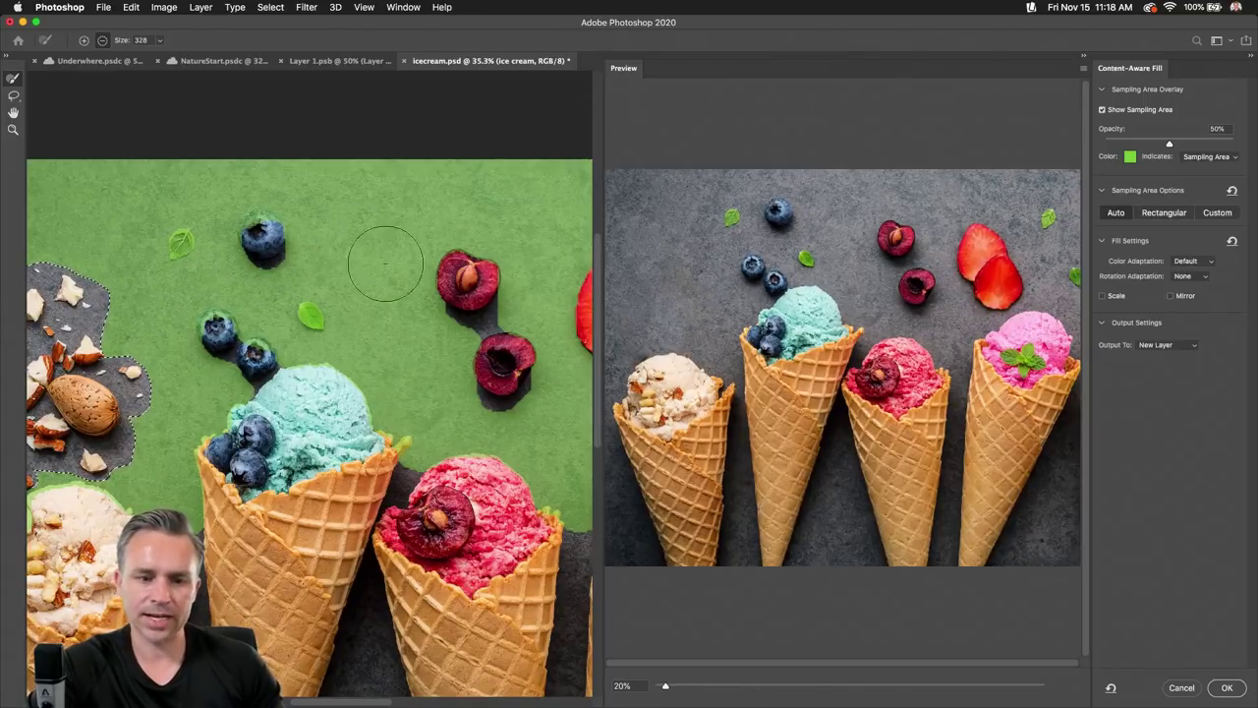
# Step: Exclude the blueberries, the leaf beside them and the edge of the turquoise cone from the sampling area, reducing the Sampling Brush to 200
pyautogui.click(266, 237)
pyautogui.press('[')
pyautogui.press('[')
pyautogui.press('[')
pyautogui.press('[')
pyautogui.press('[')
pyautogui.press('[')
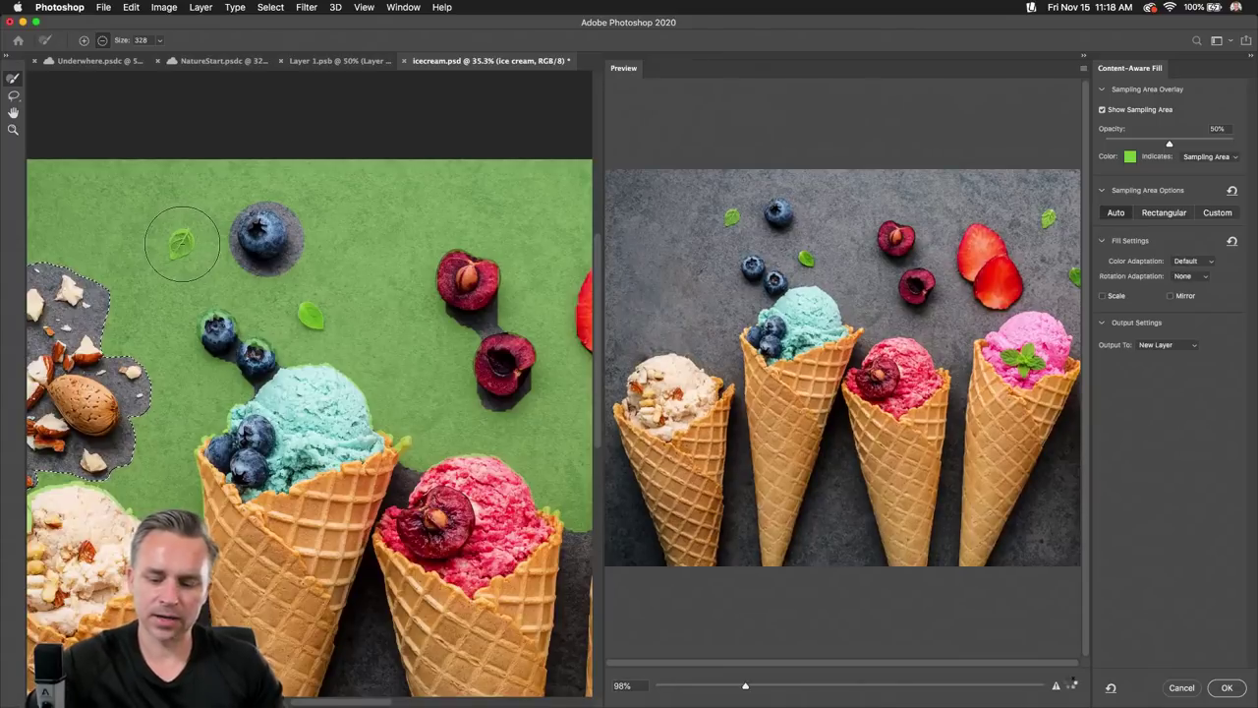
pyautogui.press(']')
pyautogui.click(181, 243)
pyautogui.moveTo(208, 322)
pyautogui.mouseDown()
pyautogui.moveTo(263, 359)
pyautogui.moveTo(270, 406)
pyautogui.moveTo(216, 470)
pyautogui.mouseUp()
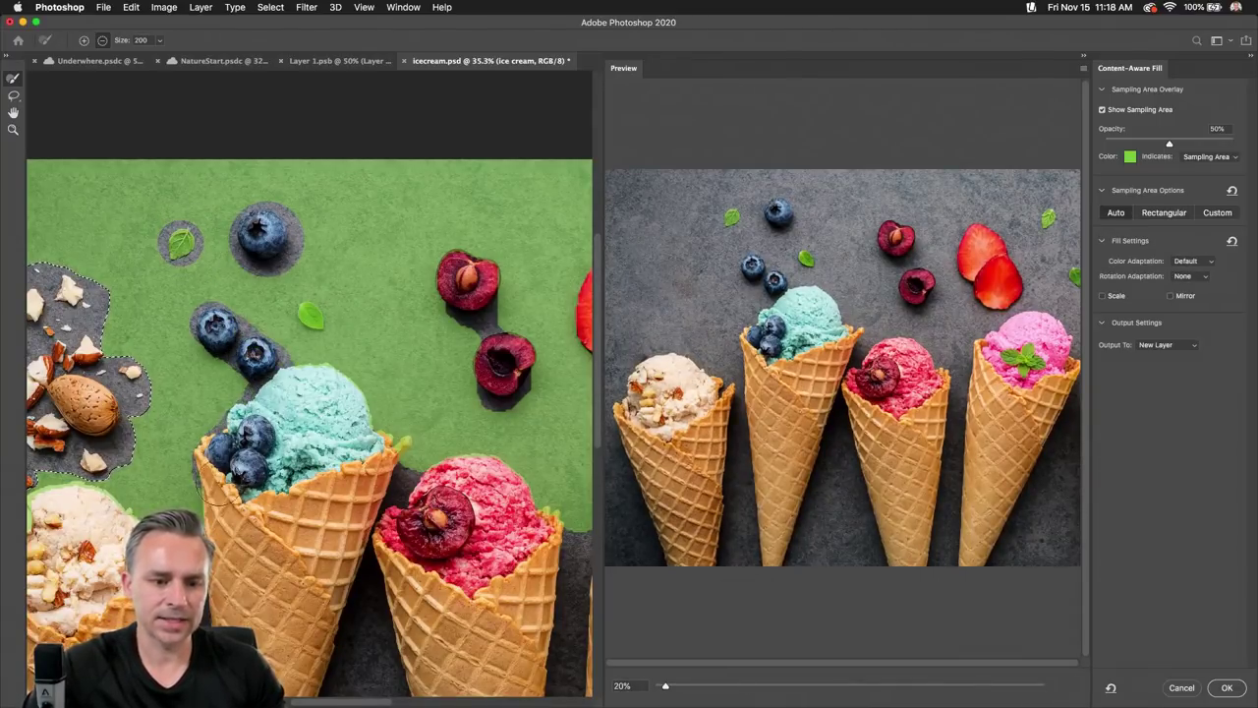
# Step: Exclude the cherries, the strawberries, the pink scoop's edge and the two leaves near it from the sampling area
pyautogui.moveTo(448, 264)
pyautogui.mouseDown()
pyautogui.moveTo(479, 280)
pyautogui.moveTo(471, 302)
pyautogui.moveTo(456, 280)
pyautogui.moveTo(498, 362)
pyautogui.moveTo(494, 386)
pyautogui.moveTo(524, 373)
pyautogui.moveTo(525, 352)
pyautogui.moveTo(493, 317)
pyautogui.mouseUp()
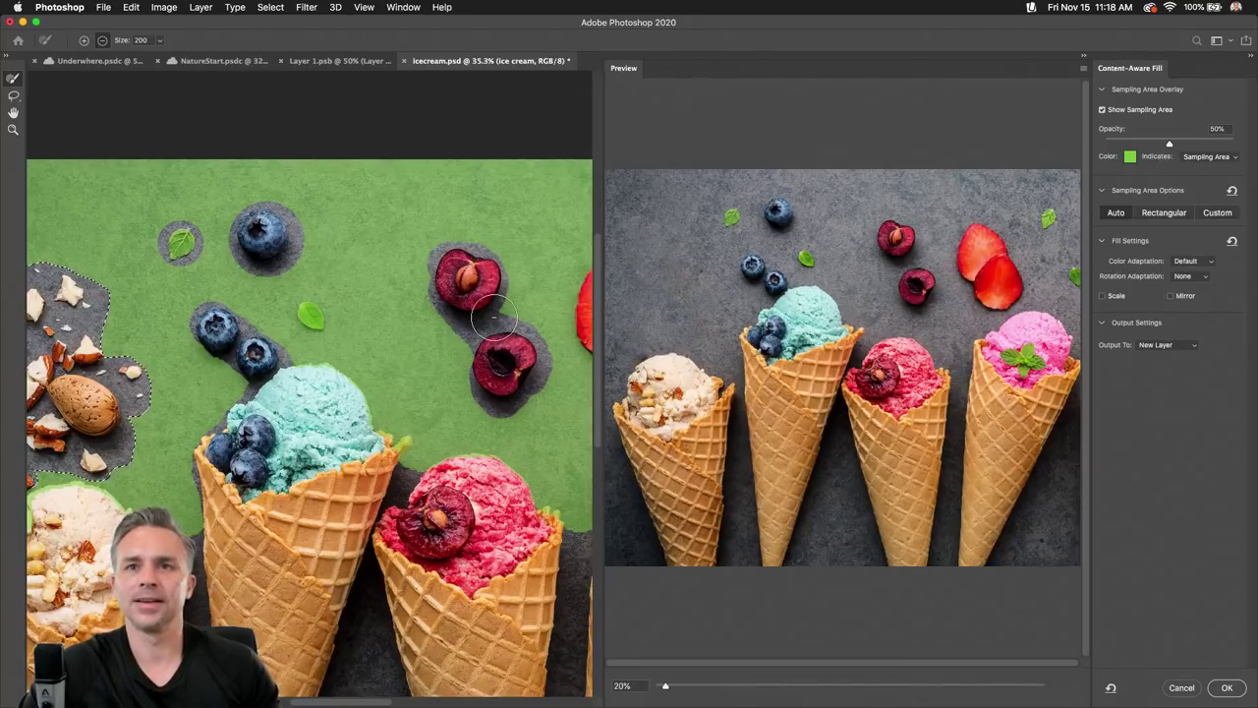
pyautogui.moveTo(422, 332); pyautogui.dragTo(135, 337)
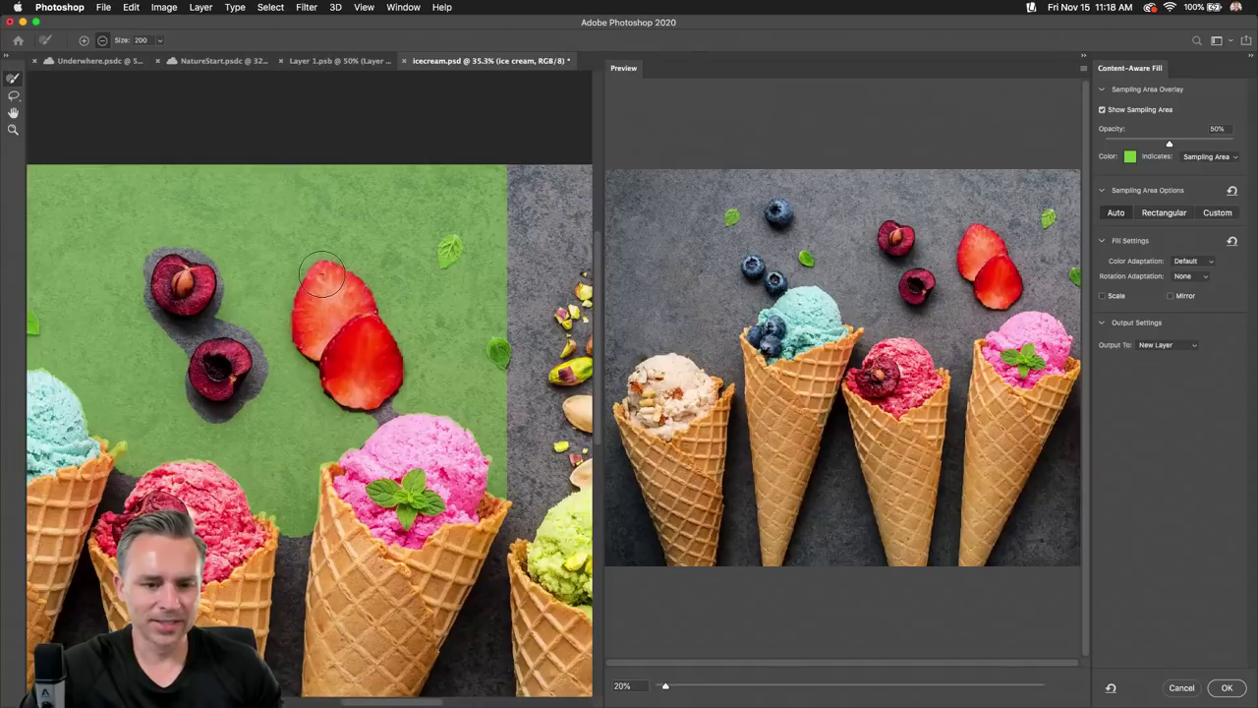
pyautogui.moveTo(351, 291)
pyautogui.mouseDown()
pyautogui.moveTo(393, 329)
pyautogui.moveTo(386, 379)
pyautogui.moveTo(370, 401)
pyautogui.moveTo(339, 405)
pyautogui.moveTo(293, 294)
pyautogui.moveTo(313, 261)
pyautogui.moveTo(339, 273)
pyautogui.moveTo(349, 312)
pyautogui.mouseUp()
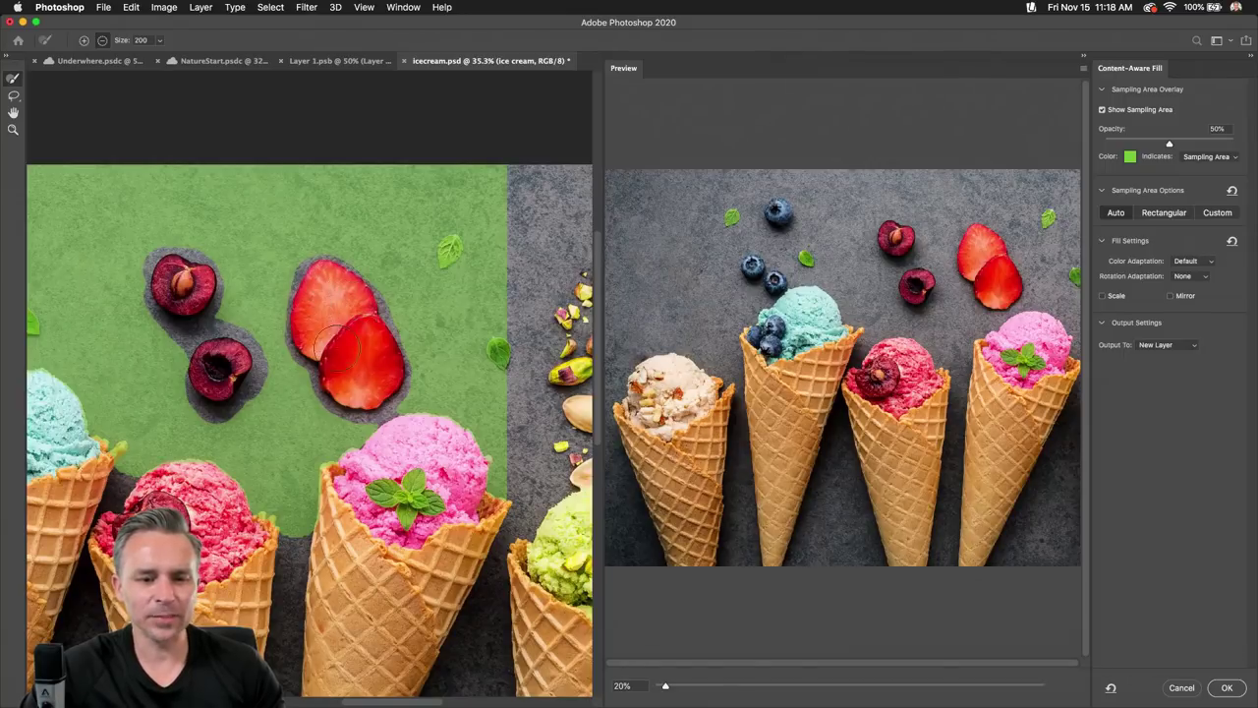
pyautogui.moveTo(372, 454)
pyautogui.mouseDown()
pyautogui.moveTo(404, 428)
pyautogui.moveTo(454, 443)
pyautogui.moveTo(486, 503)
pyautogui.mouseUp()
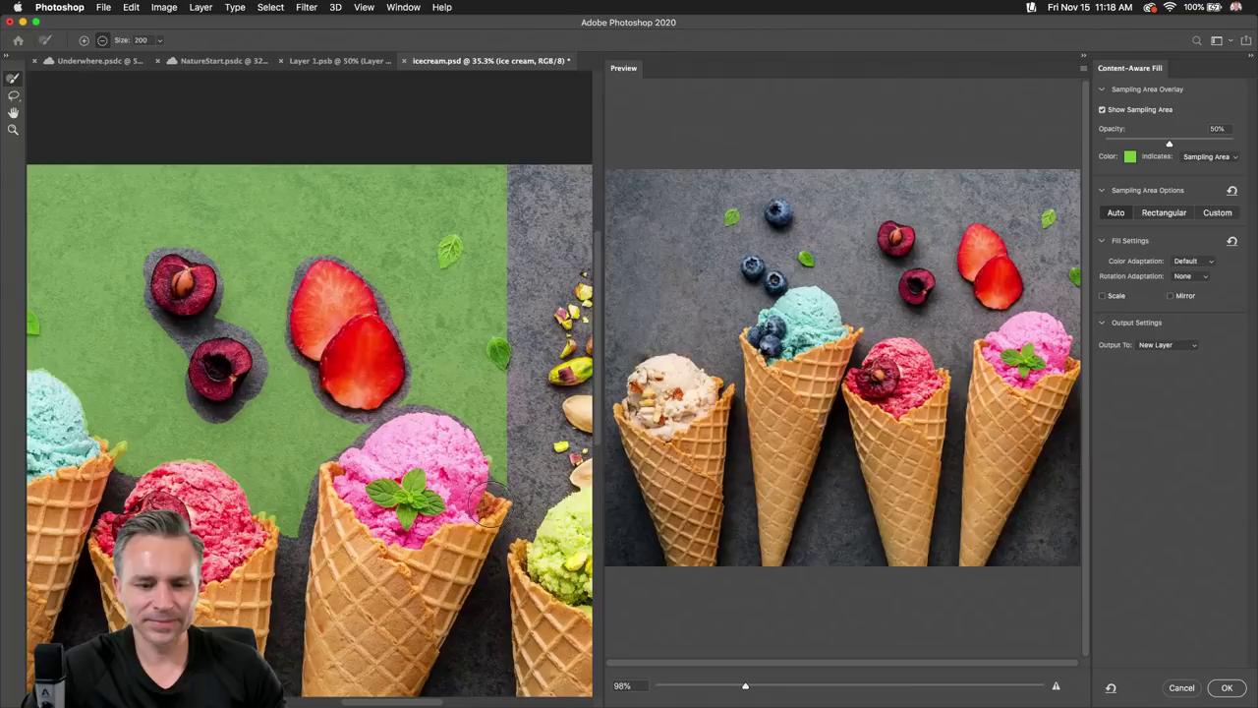
pyautogui.click(498, 353)
pyautogui.click(450, 251)
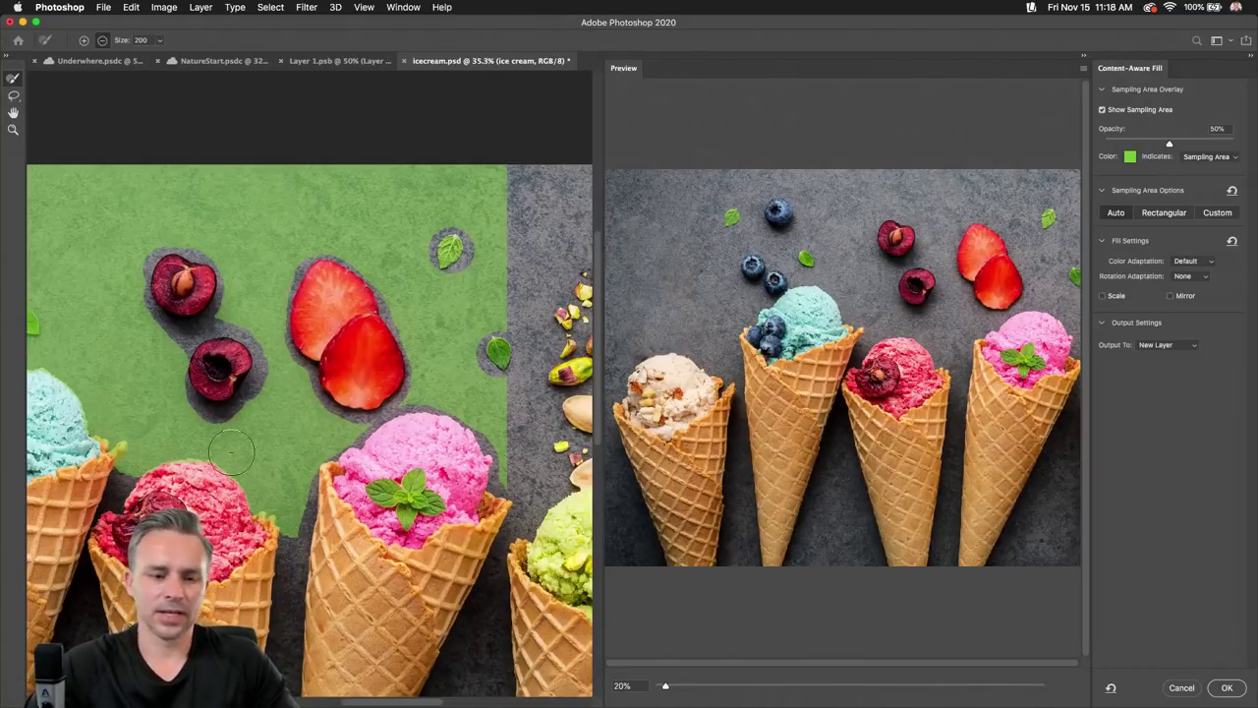
# Step: Apply the Content-Aware Fill to a new layer and deselect the filled area above the almond cone
pyautogui.click(1225, 688)
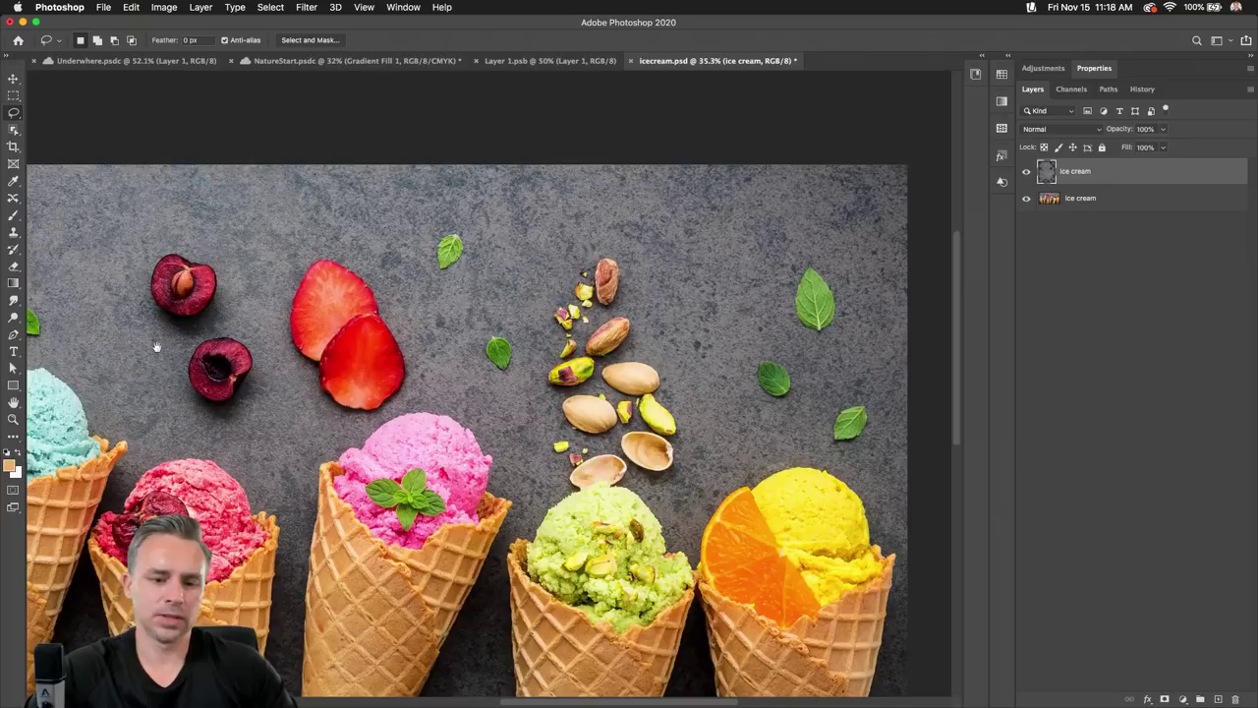
pyautogui.hscroll(-10, 286, 344)
pyautogui.moveTo(202, 224)
pyautogui.mouseDown()
pyautogui.moveTo(225, 324)
pyautogui.moveTo(202, 228)
pyautogui.mouseUp()
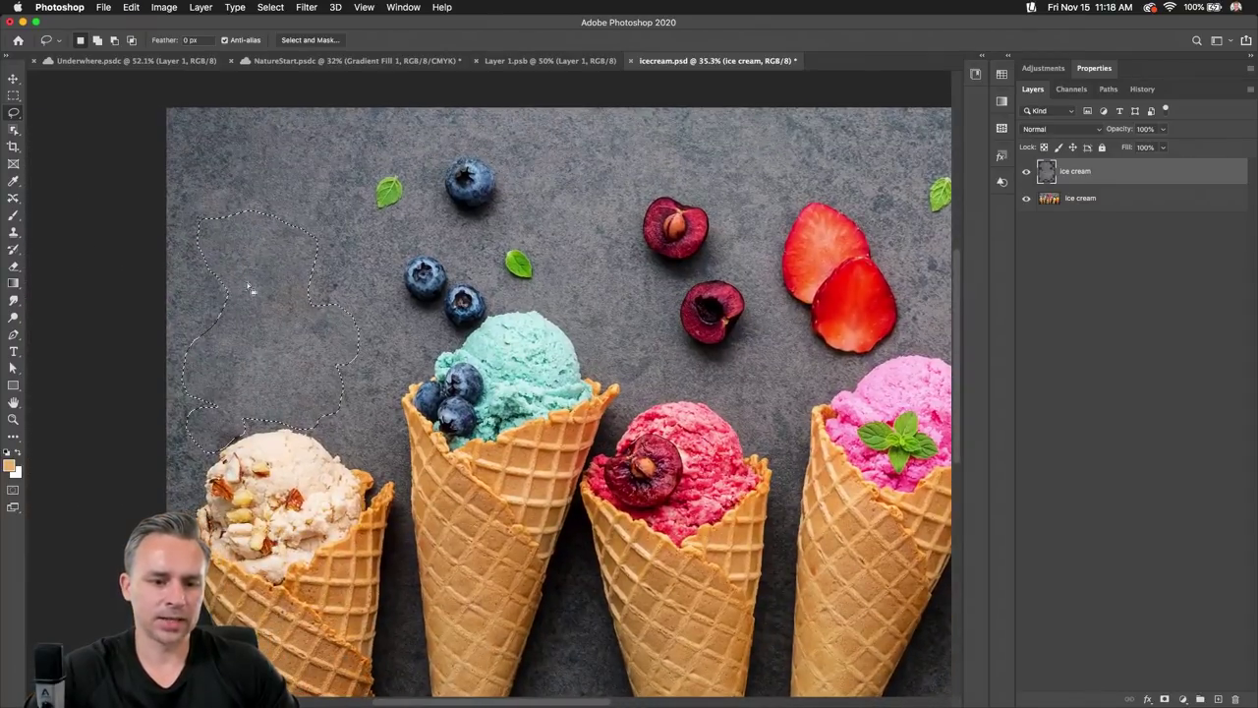
pyautogui.press('super+d')
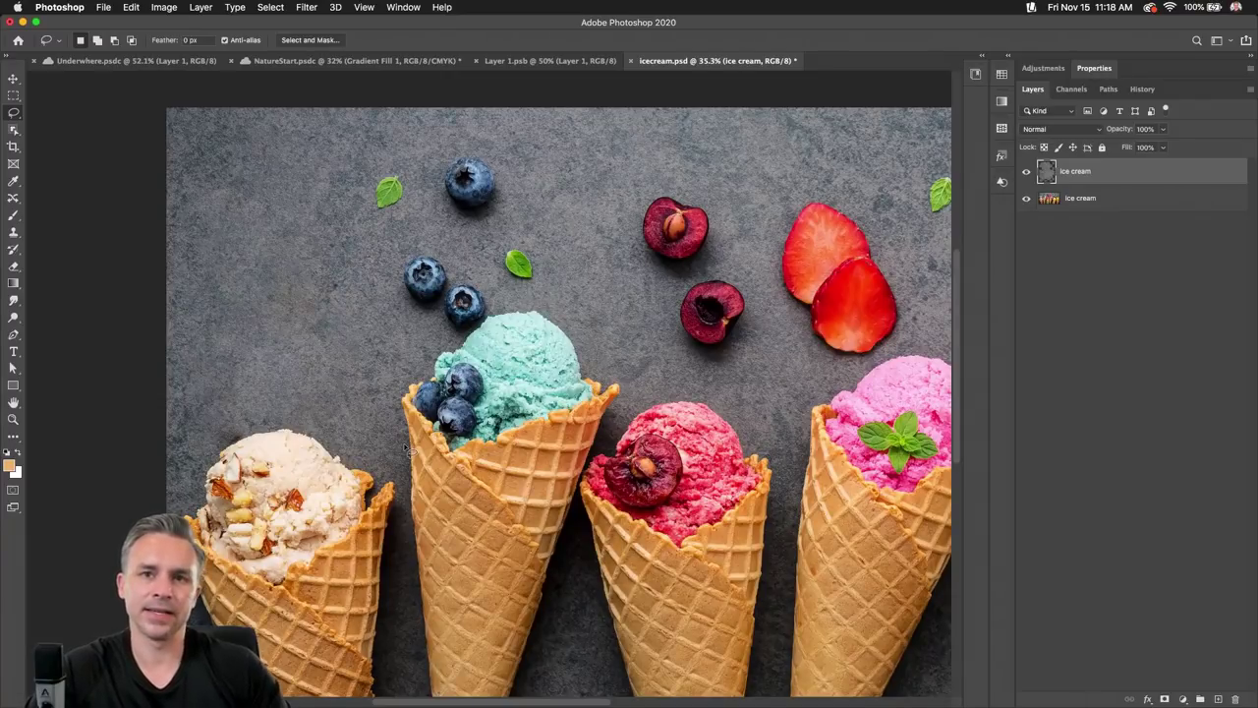
pyautogui.click(14, 130)
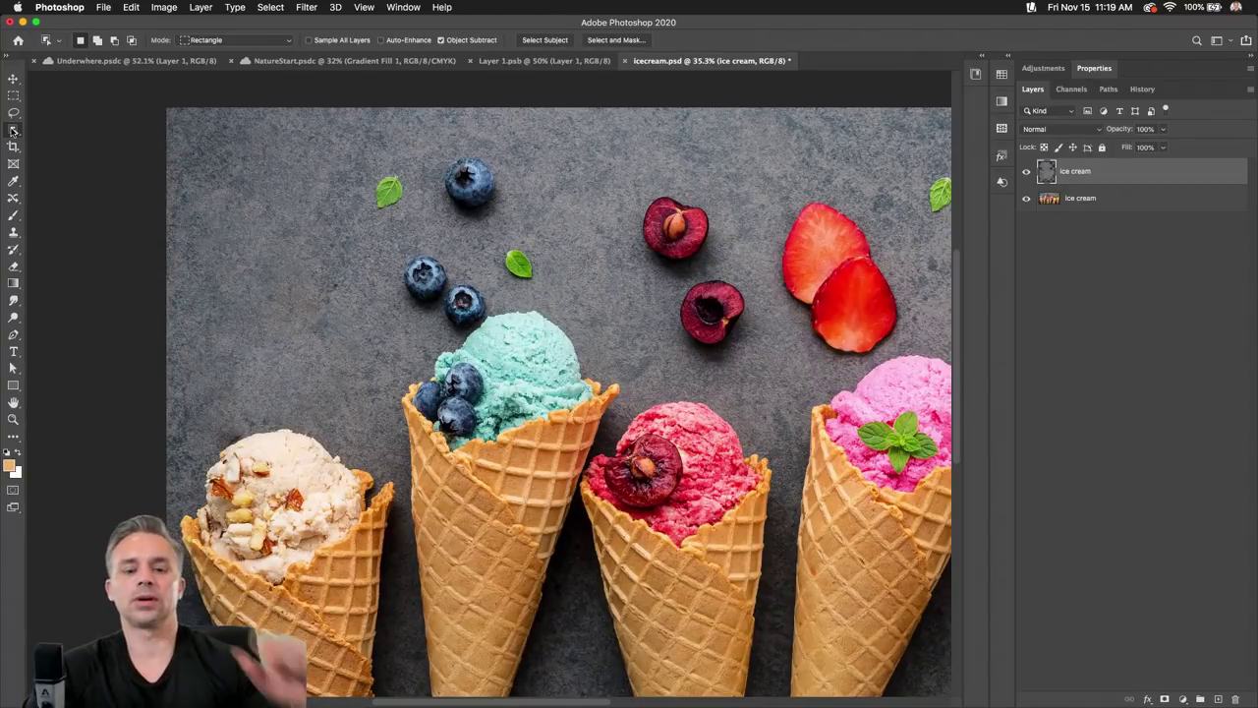
pyautogui.scroll(-3, 367, 284)
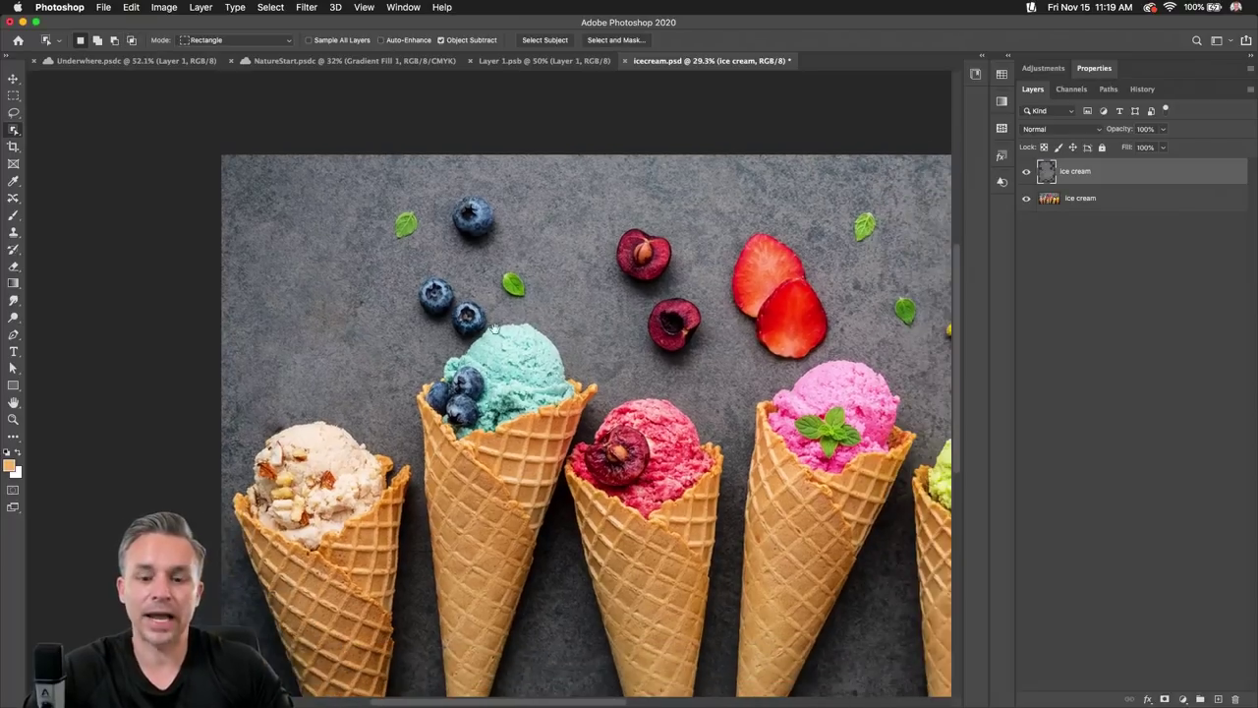
pyautogui.hscroll(2, 367, 284)
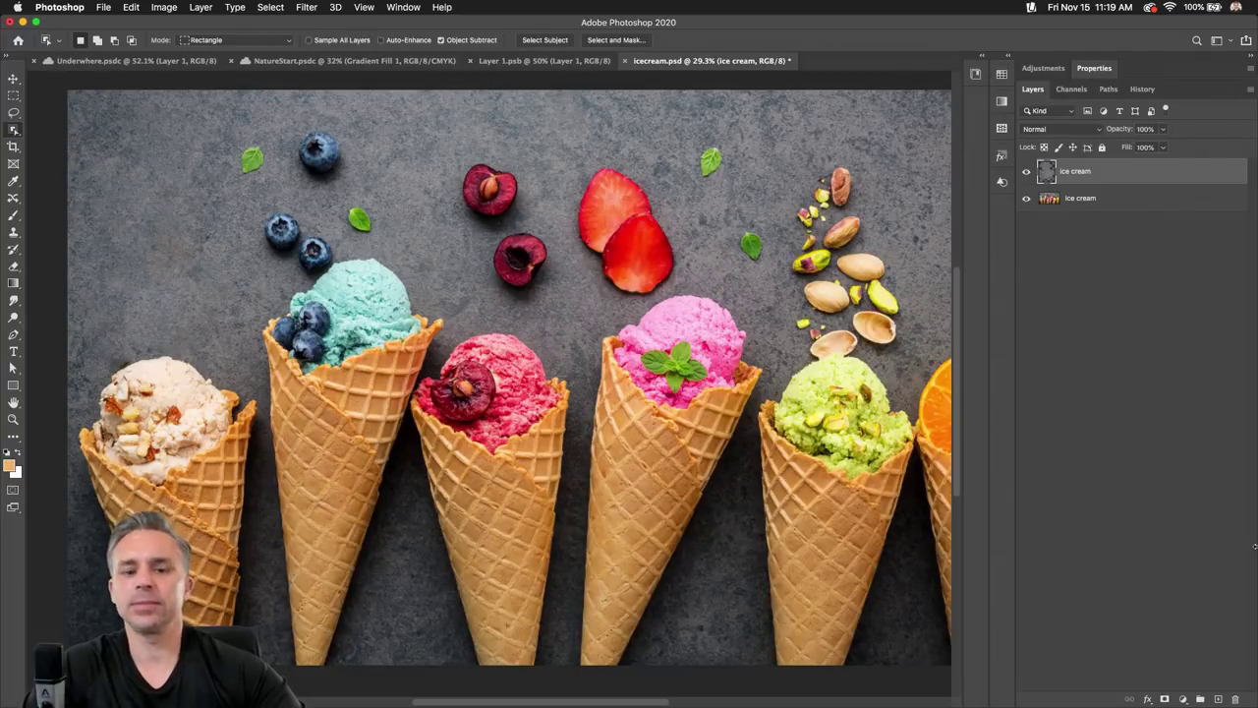
pyautogui.scroll(-2, 521, 5)
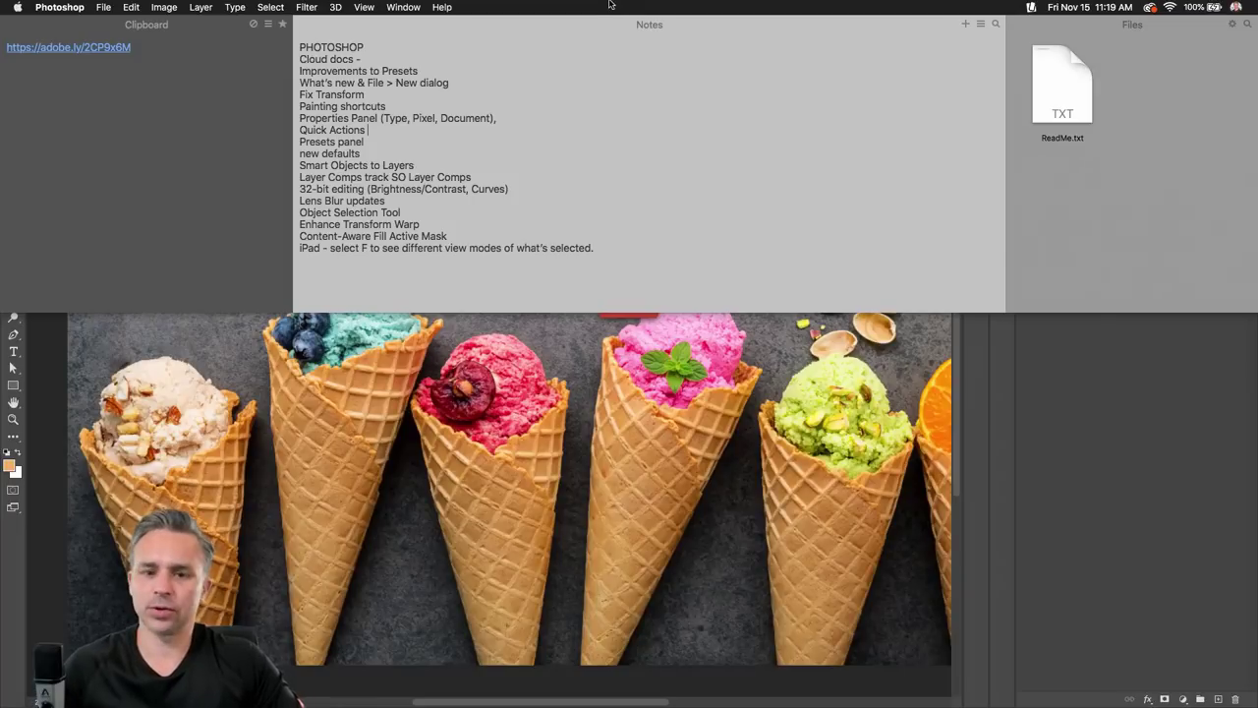
pyautogui.scroll(2, 595, 5)
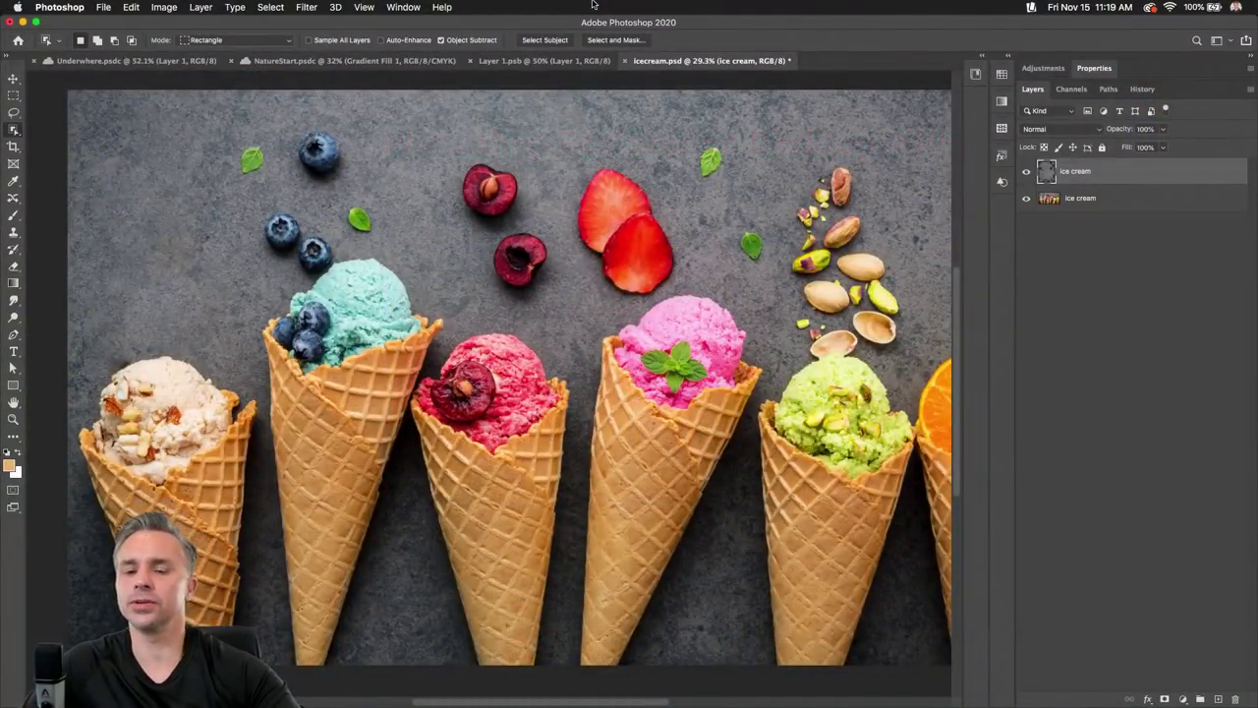
pyautogui.moveTo(732, 699)
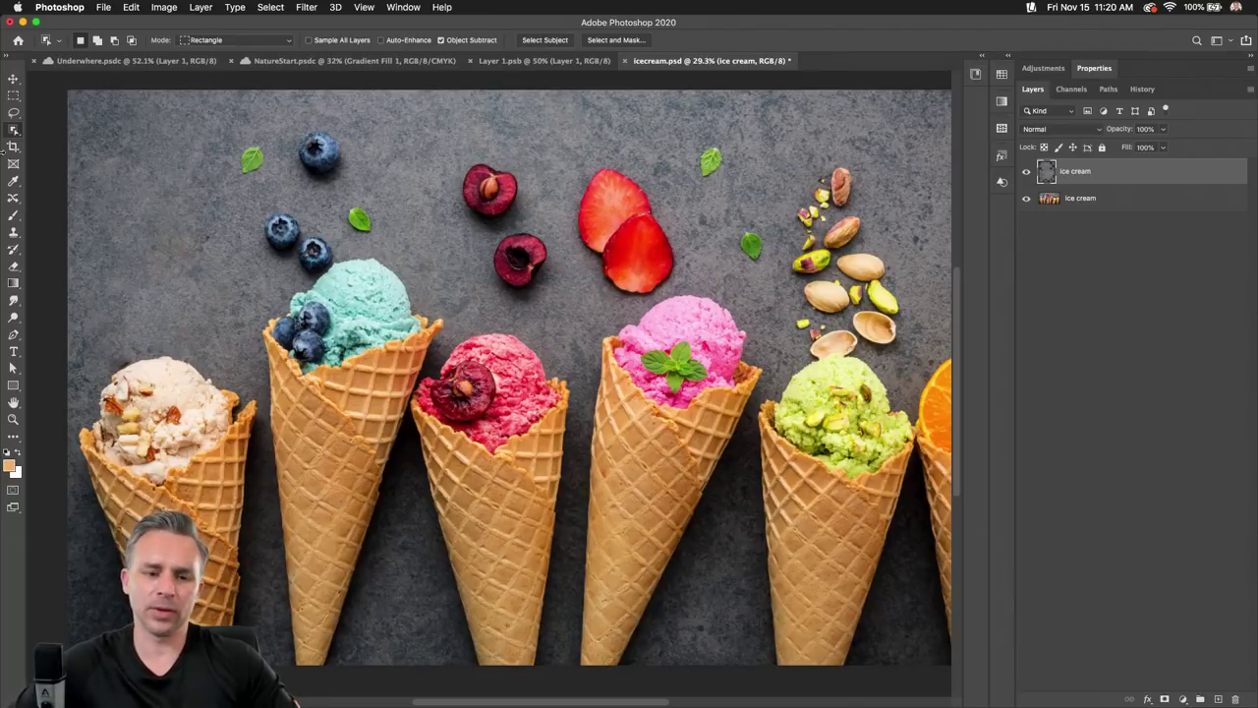
# Step: In the NatureStart document, choose the Brush tool with a textured splatter tip and enlarge it to size 500
pyautogui.click(13, 96)
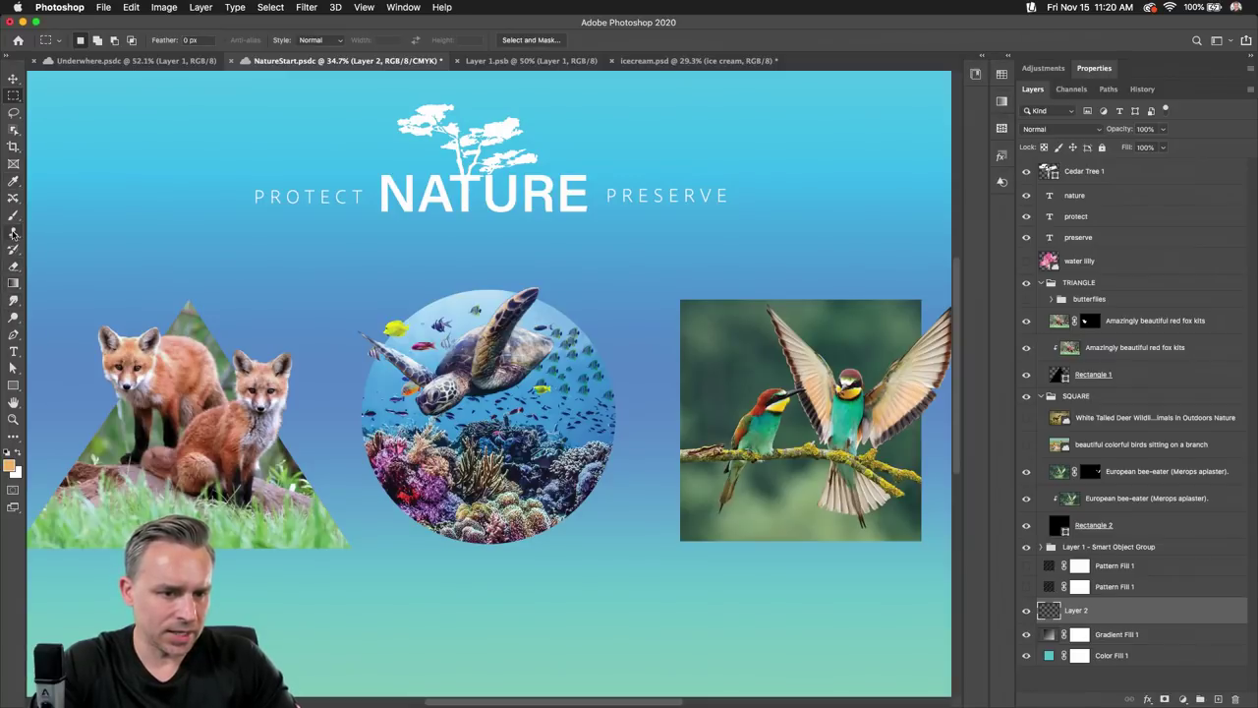
pyautogui.moveTo(13, 249)
pyautogui.mouseDown()
pyautogui.moveTo(59, 254)
pyautogui.moveTo(13, 265)
pyautogui.moveTo(14, 214)
pyautogui.moveTo(55, 220)
pyautogui.mouseUp()
pyautogui.click(61, 259)
pyautogui.click(59, 213)
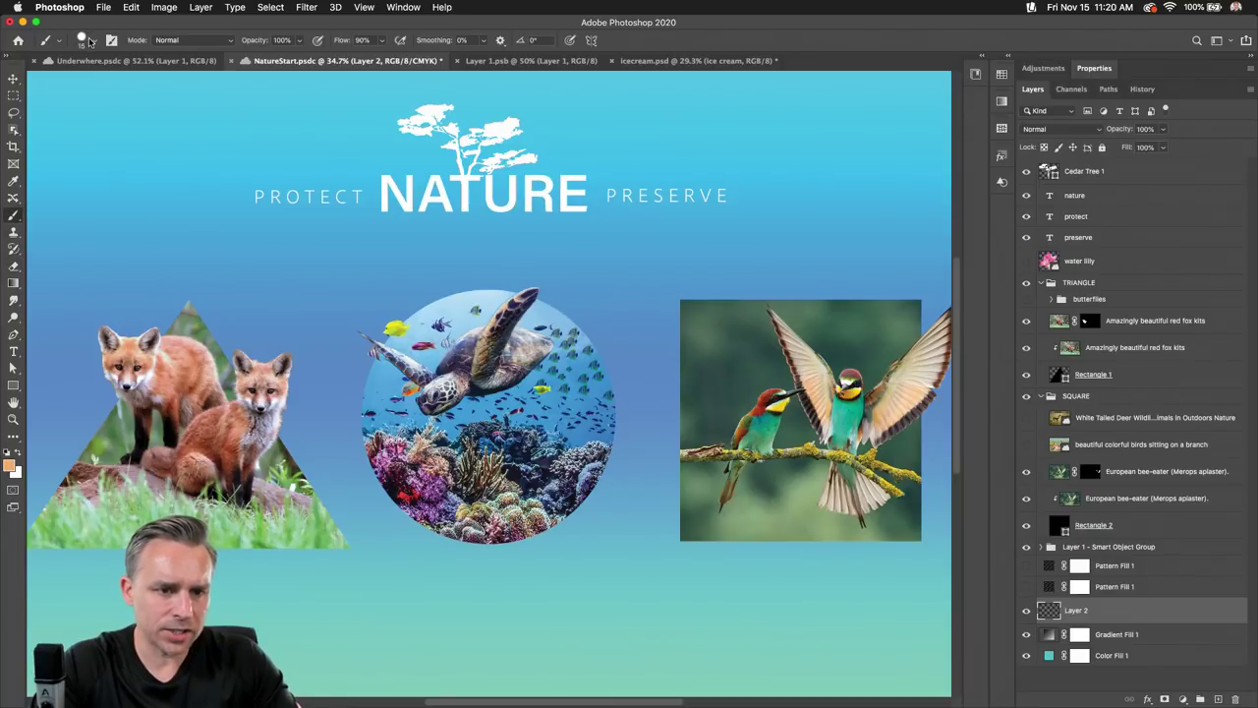
pyautogui.click(94, 43)
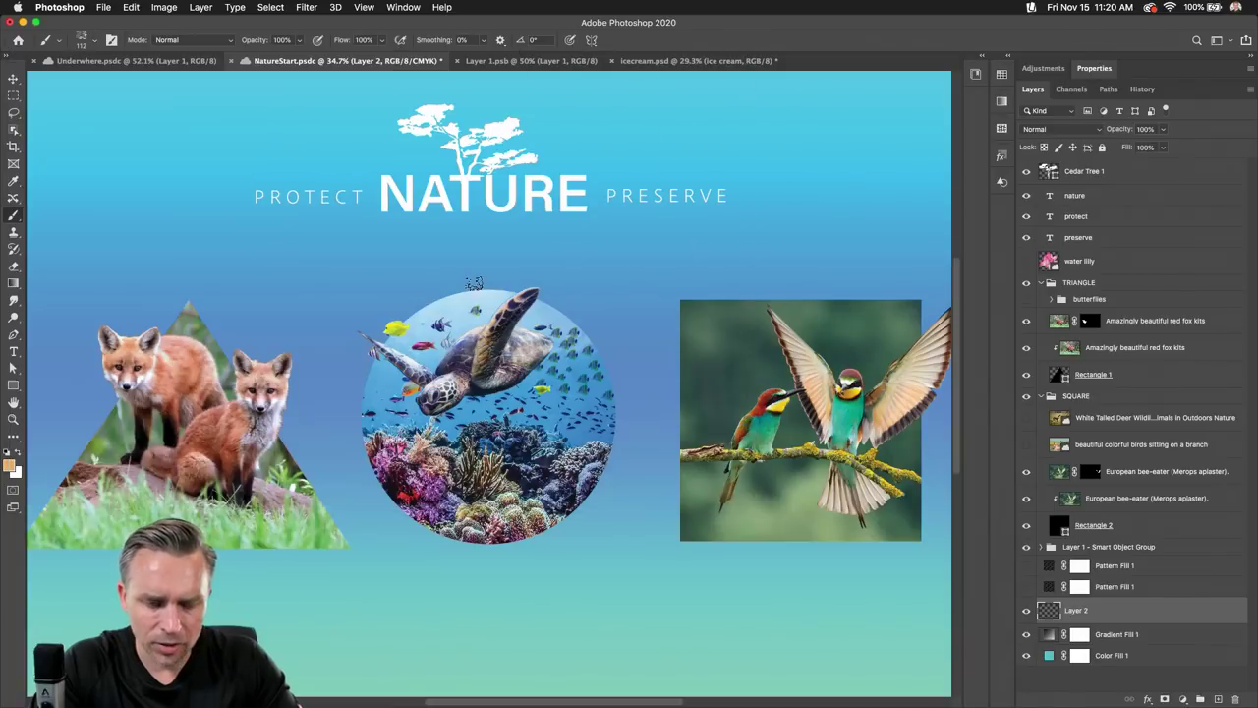
pyautogui.doubleClick(496, 279)
pyautogui.press(']')
pyautogui.press(']')
pyautogui.press(']')
pyautogui.press(']')
pyautogui.press(']')
pyautogui.press(']')
pyautogui.press(']')
pyautogui.press(']')
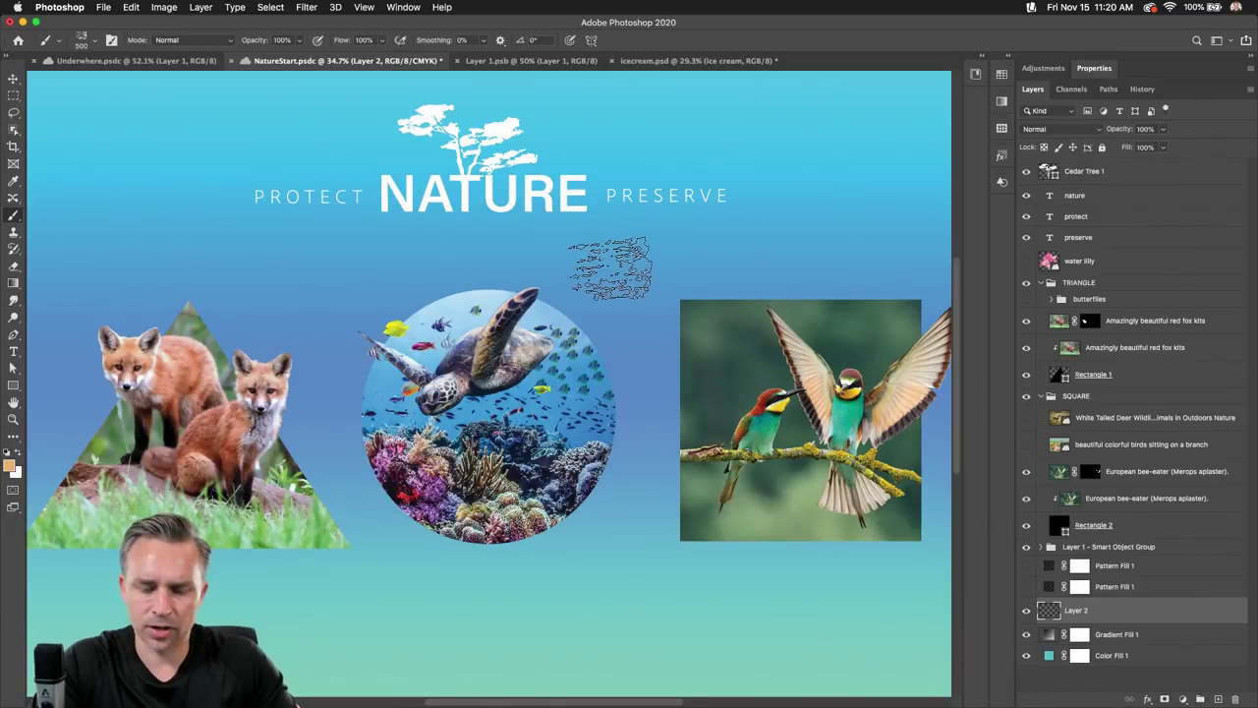
# Step: Rotate the textured brush tip back and forth and leave its angle at 22°
pyautogui.press('Right')
pyautogui.press('Right')
pyautogui.press('Right')
pyautogui.press('Right')
pyautogui.press('Right')
pyautogui.press('Right')
pyautogui.press('Right')
pyautogui.press('Right')
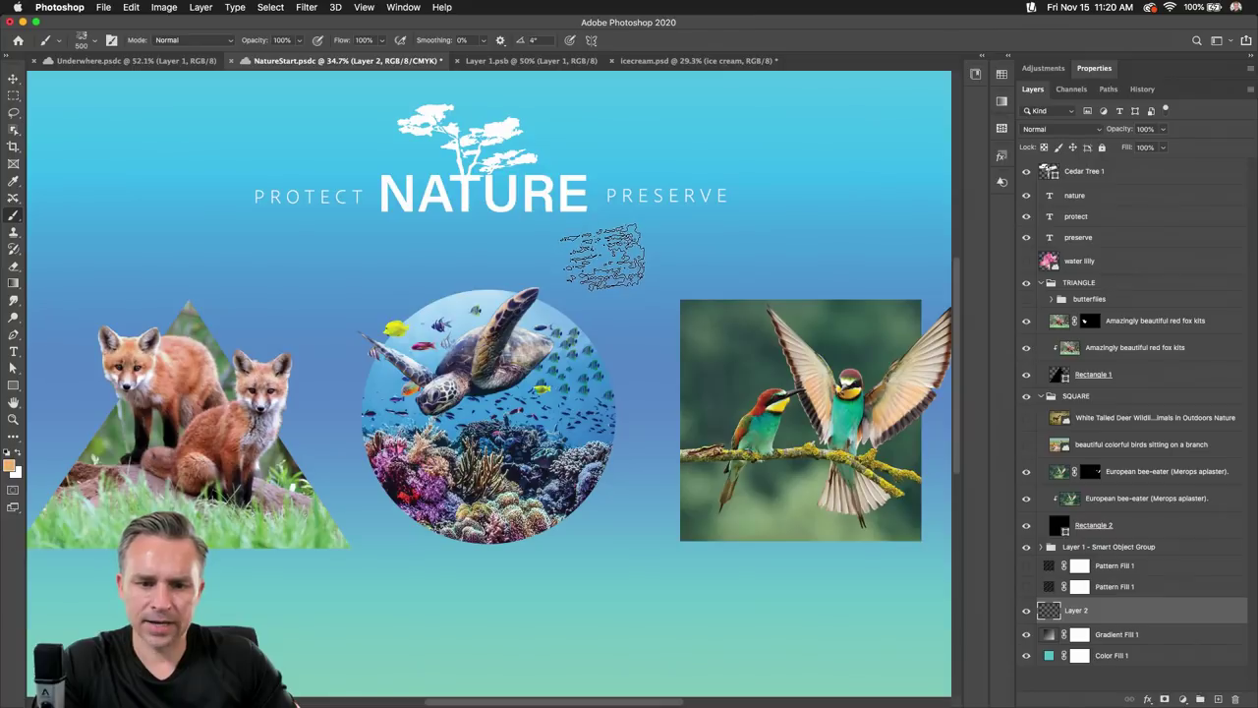
pyautogui.press('Left')
pyautogui.press('Left')
pyautogui.press('Left')
pyautogui.press('Left')
pyautogui.press('Left')
pyautogui.press('Left')
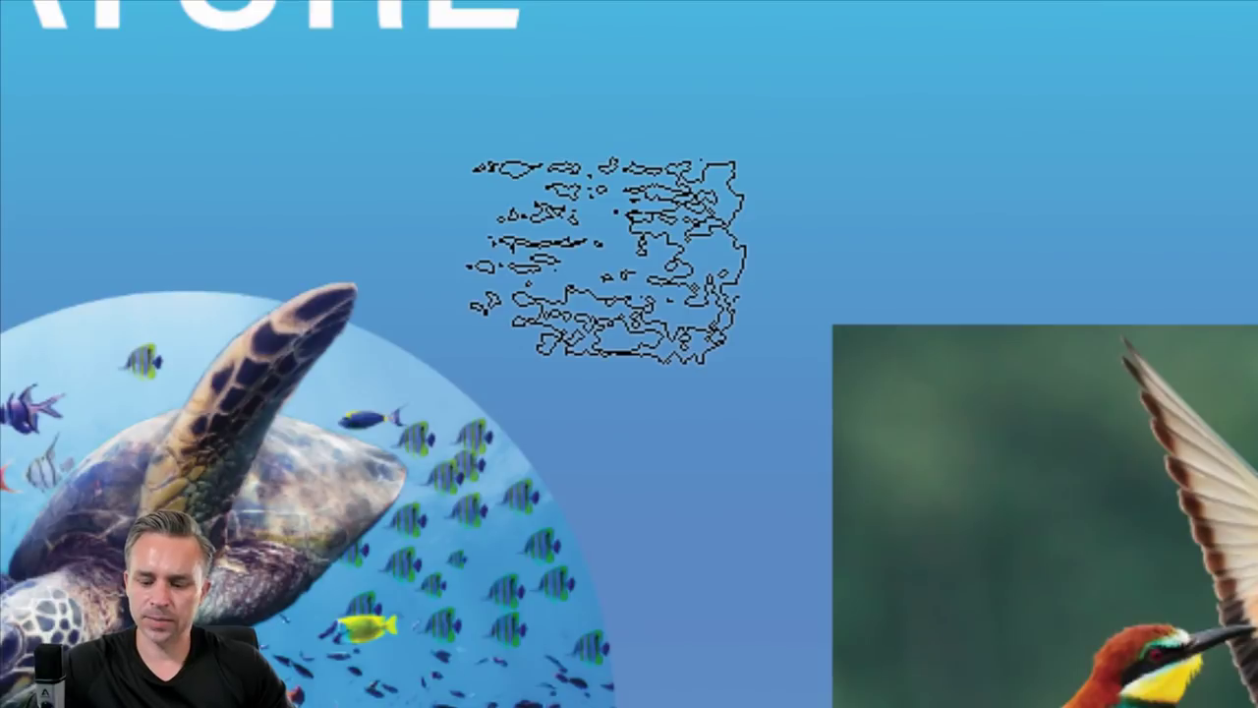
pyautogui.press('Left')
pyautogui.press('Left')
pyautogui.press('Left')
pyautogui.press('Left')
pyautogui.press('Left')
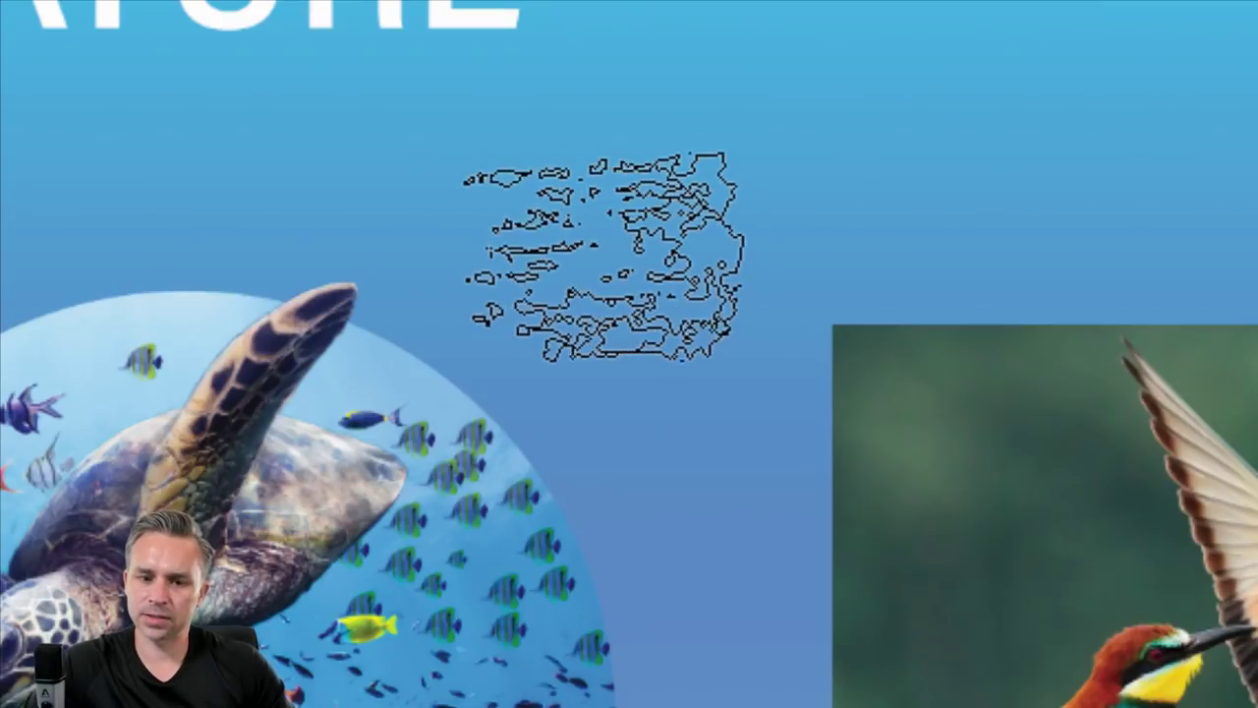
pyautogui.press('Right')
pyautogui.press('Right')
pyautogui.press('Right')
pyautogui.press('Right')
pyautogui.press('Right')
pyautogui.press('Right')
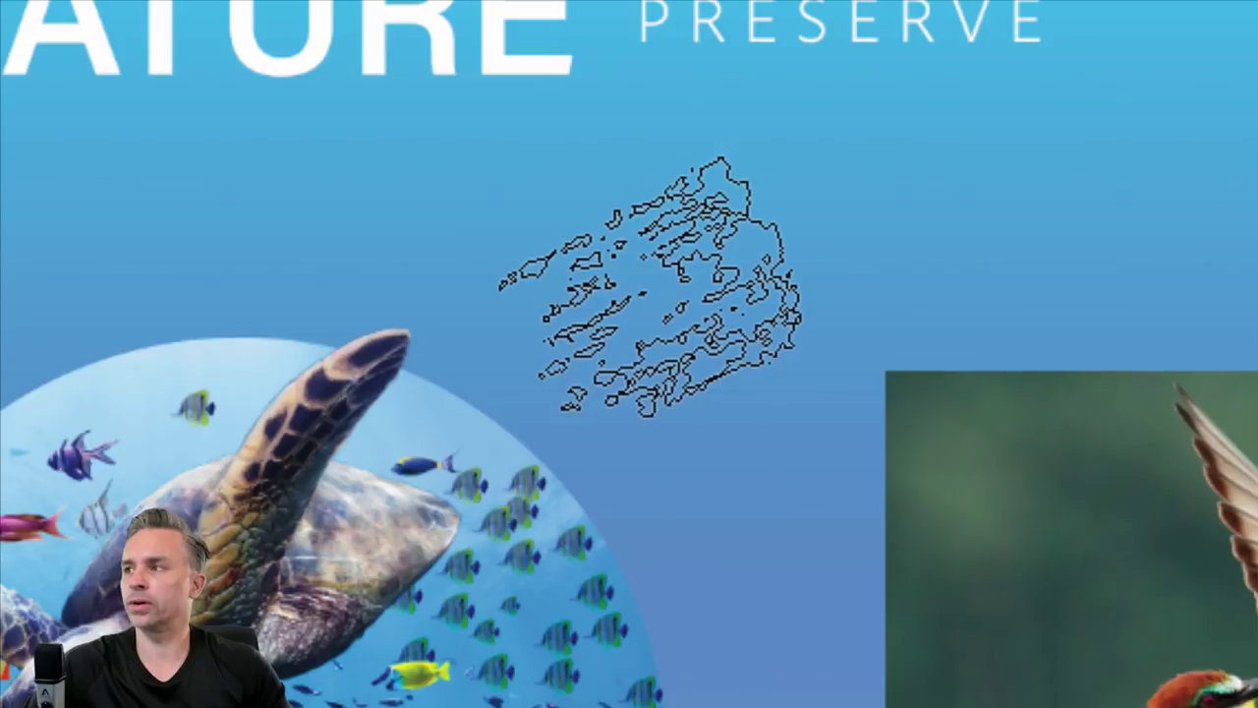
# Step: Paint a test splatter in orange between the turtle circle and the bird square, and clear it with a lasso selection
pyautogui.moveTo(656, 295)
pyautogui.mouseDown()
pyautogui.moveTo(758, 441)
pyautogui.moveTo(745, 403)
pyautogui.mouseUp()
pyautogui.hotkey('ctrl', 'space')
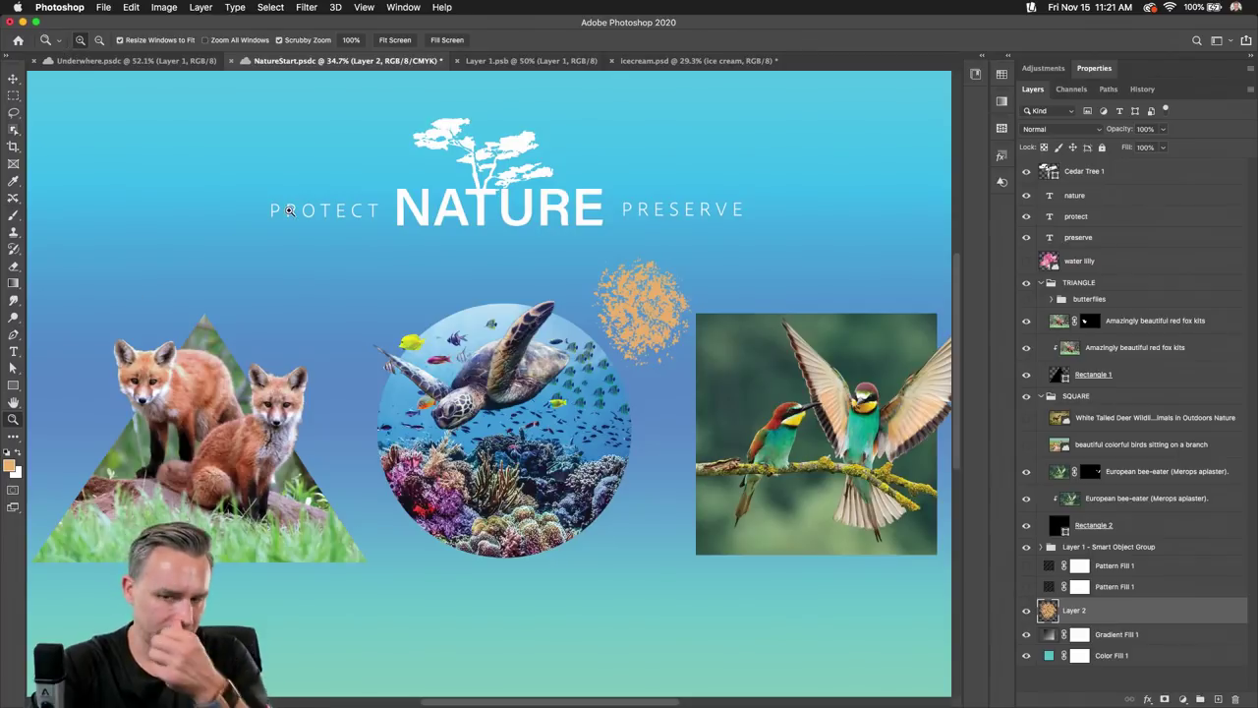
pyautogui.click(12, 96)
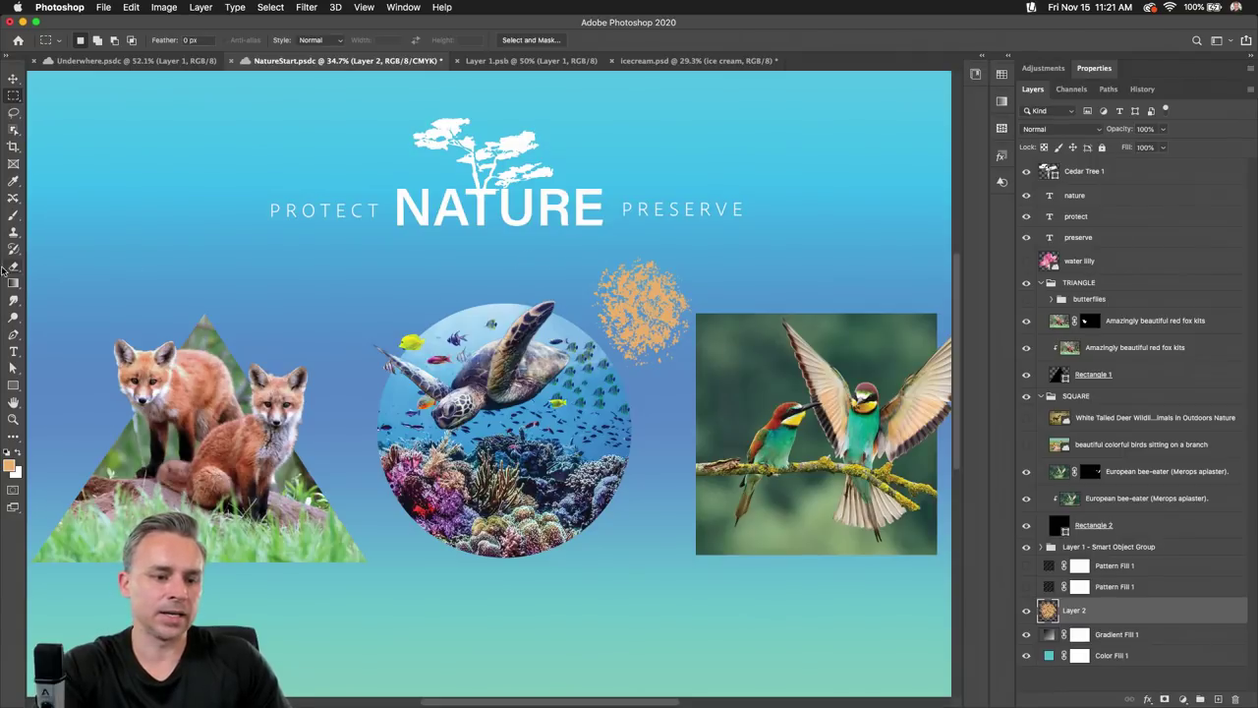
pyautogui.click(12, 112)
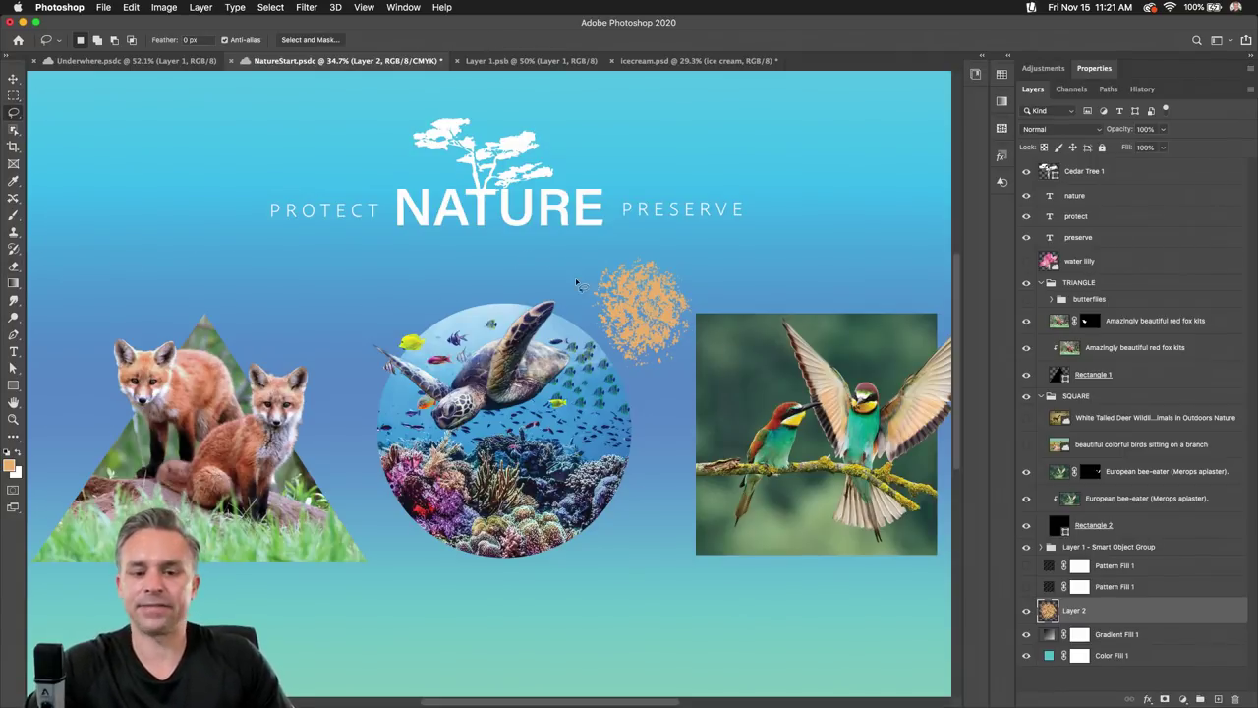
pyautogui.moveTo(657, 250)
pyautogui.mouseDown()
pyautogui.moveTo(667, 402)
pyautogui.moveTo(544, 398)
pyautogui.moveTo(531, 289)
pyautogui.mouseUp()
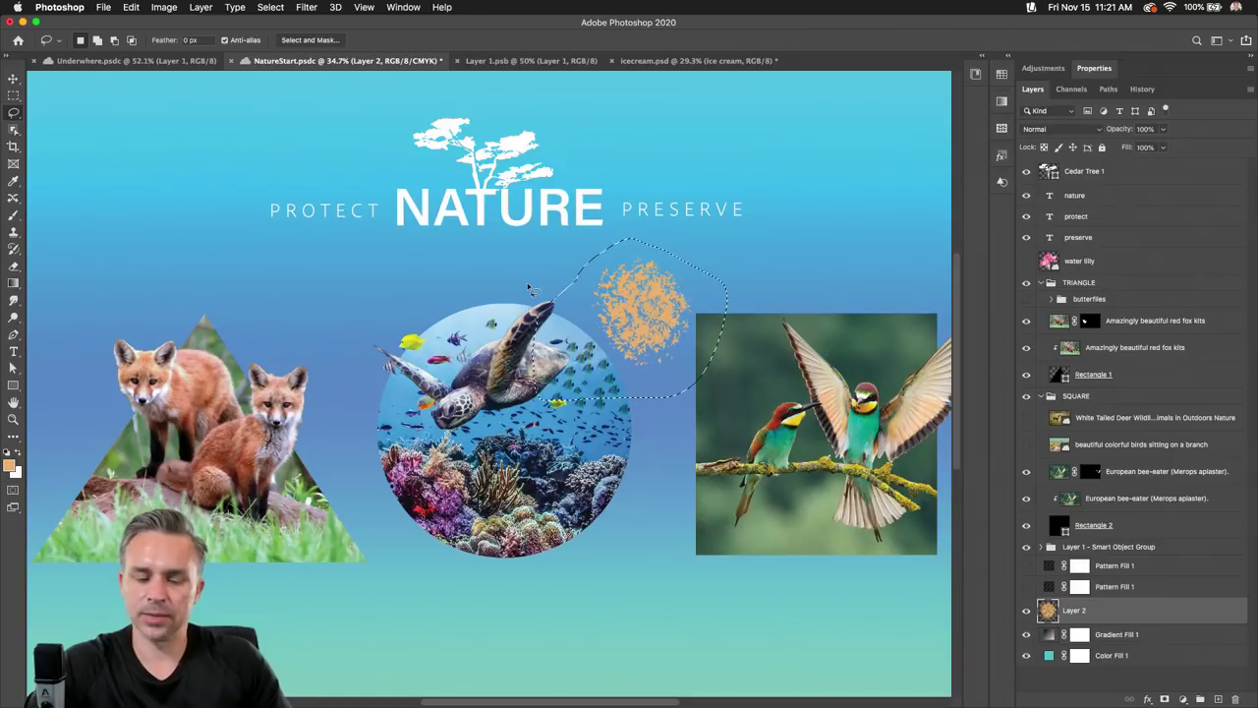
pyautogui.press('Delete')
pyautogui.press('b')
pyautogui.hotkey('ctrl', 'd')
# Step: Sample a light blue from the artwork and paint a soft splatter on Layer 2 outside the turtle circle's upper-right edge
pyautogui.scroll(4, 590, 281)
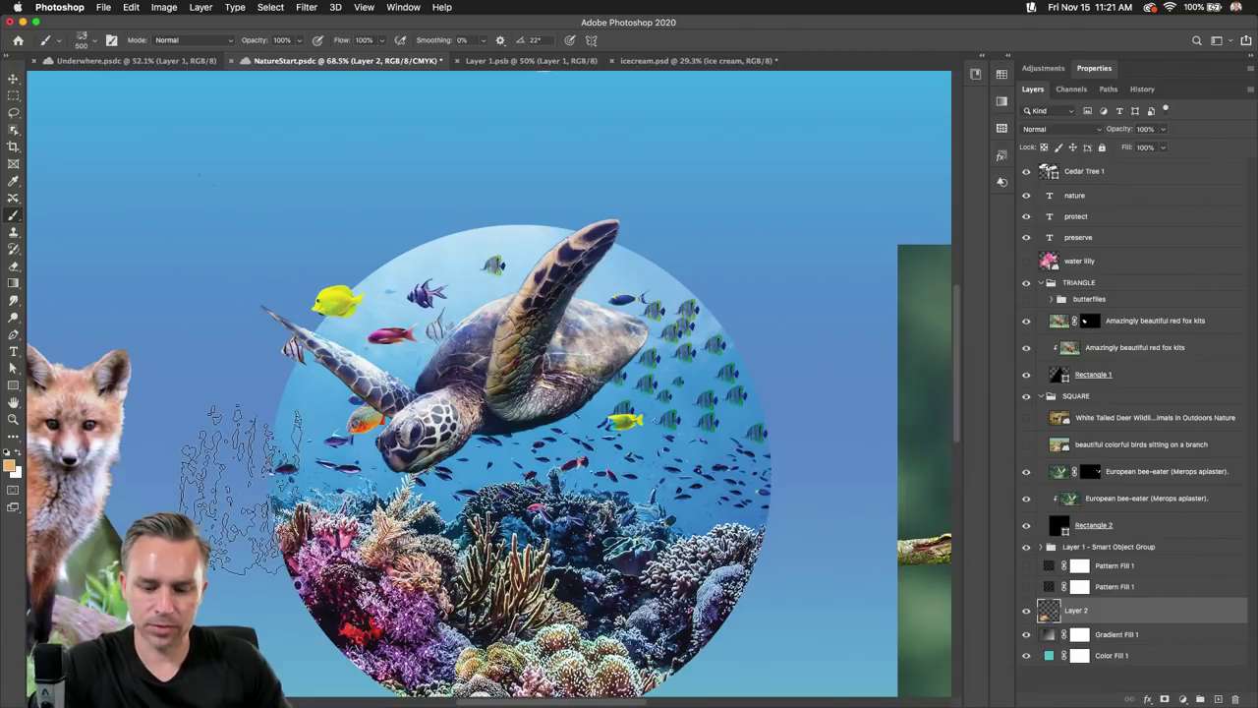
pyautogui.press('i')
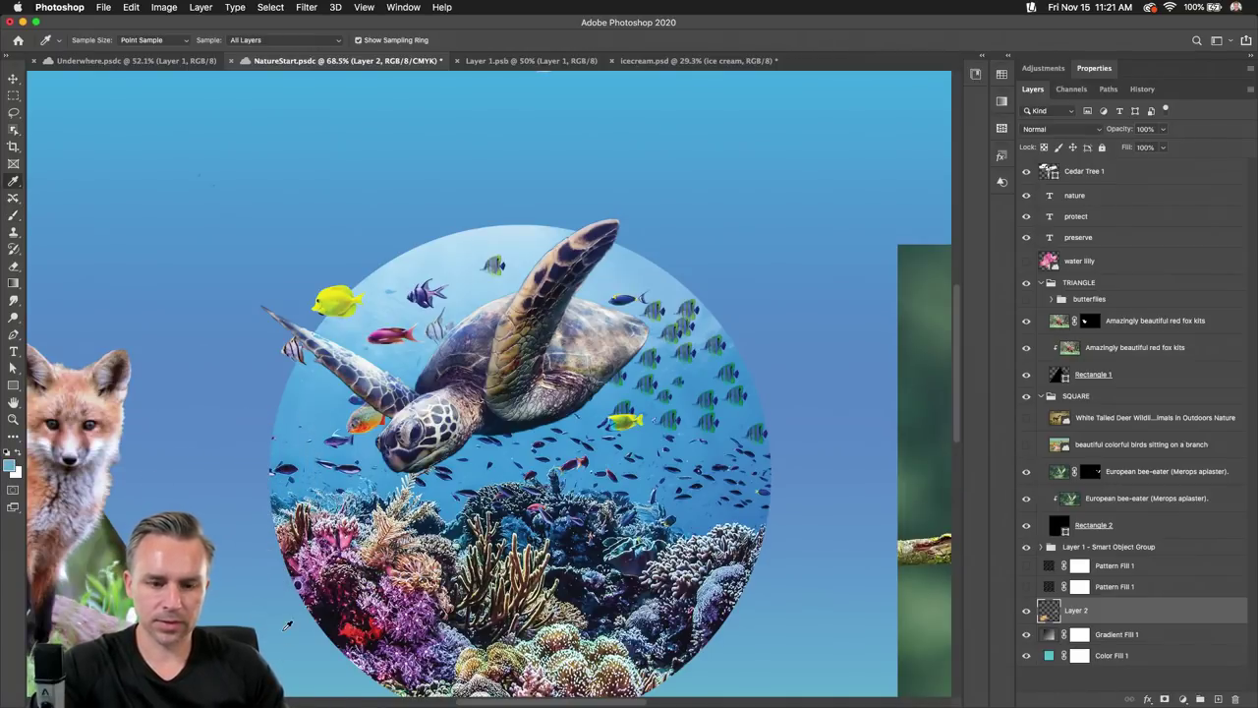
pyautogui.press('b')
pyautogui.moveTo(772, 210)
pyautogui.mouseDown()
pyautogui.moveTo(758, 197)
pyautogui.moveTo(744, 210)
pyautogui.mouseUp()
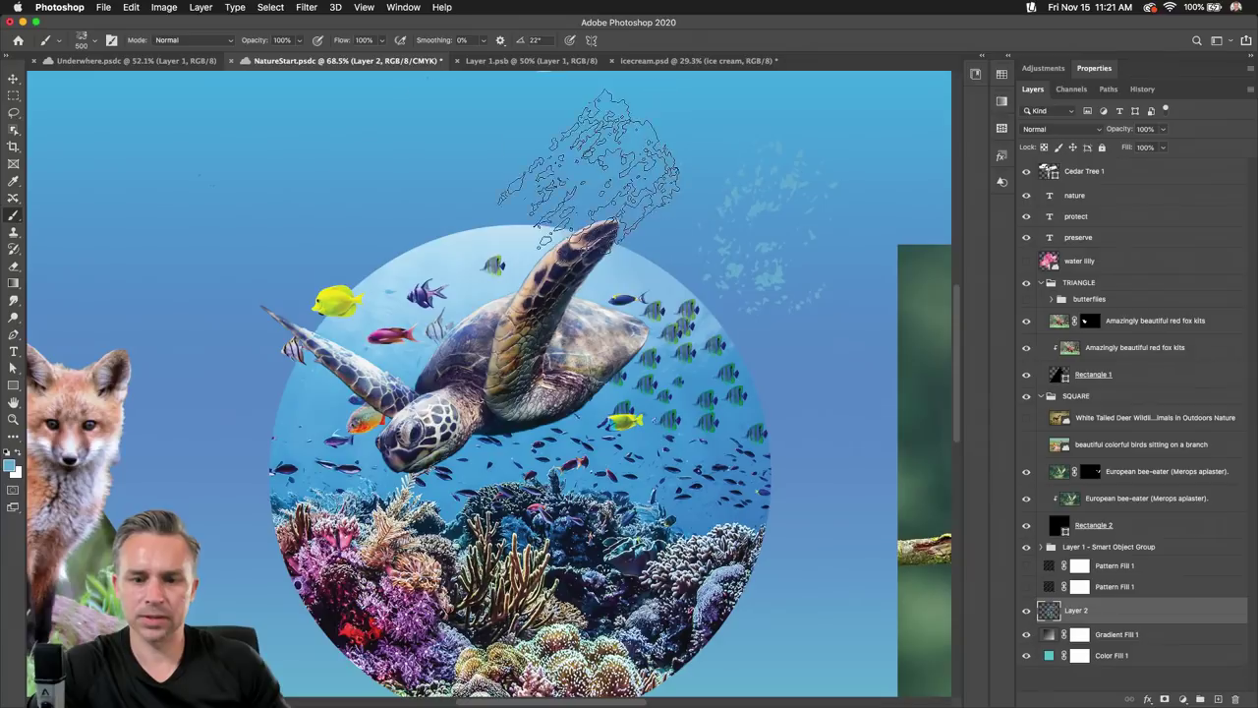
# Step: Enlarge the brush to 800, rotate its tip to 4°, and paint a blue splatter outside the turtle circle's upper-left edge
pyautogui.press(']')
pyautogui.press(']')
pyautogui.press(']')
pyautogui.press('Right')
pyautogui.press('Right')
pyautogui.press('Right')
pyautogui.press('Right')
pyautogui.press('Right')
pyautogui.press('Right')
pyautogui.press('Right')
pyautogui.press('Right')
pyautogui.press('Right')
pyautogui.press('Right')
pyautogui.press('Right')
pyautogui.press('Right')
pyautogui.press('Right')
pyautogui.press('Right')
pyautogui.press('Right')
pyautogui.press('Right')
pyautogui.press('Right')
pyautogui.press('Right')
pyautogui.click(221, 257)
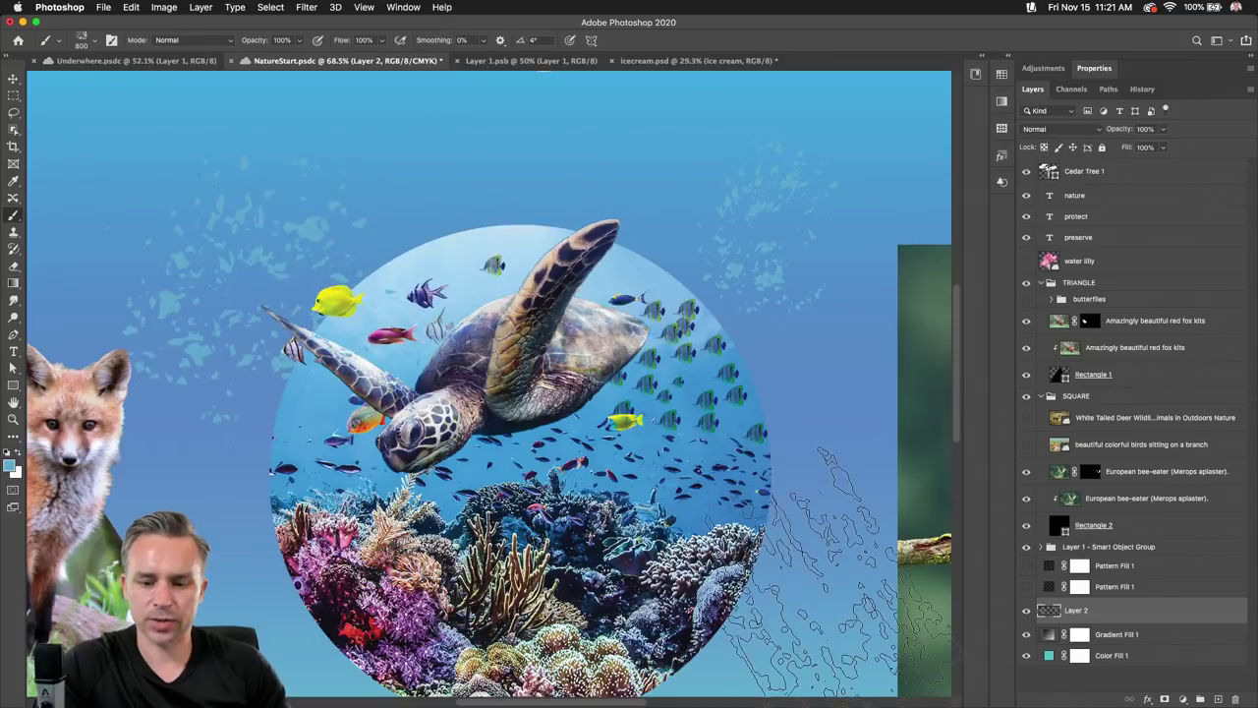
# Step: Paint further blue splatters on the background behind the fox triangle and around the turtle circle
pyautogui.press('super+minus')
pyautogui.press('super+minus')
pyautogui.moveTo(118, 344)
pyautogui.mouseDown()
pyautogui.moveTo(15, 425)
pyautogui.moveTo(182, 351)
pyautogui.moveTo(226, 353)
pyautogui.mouseUp()
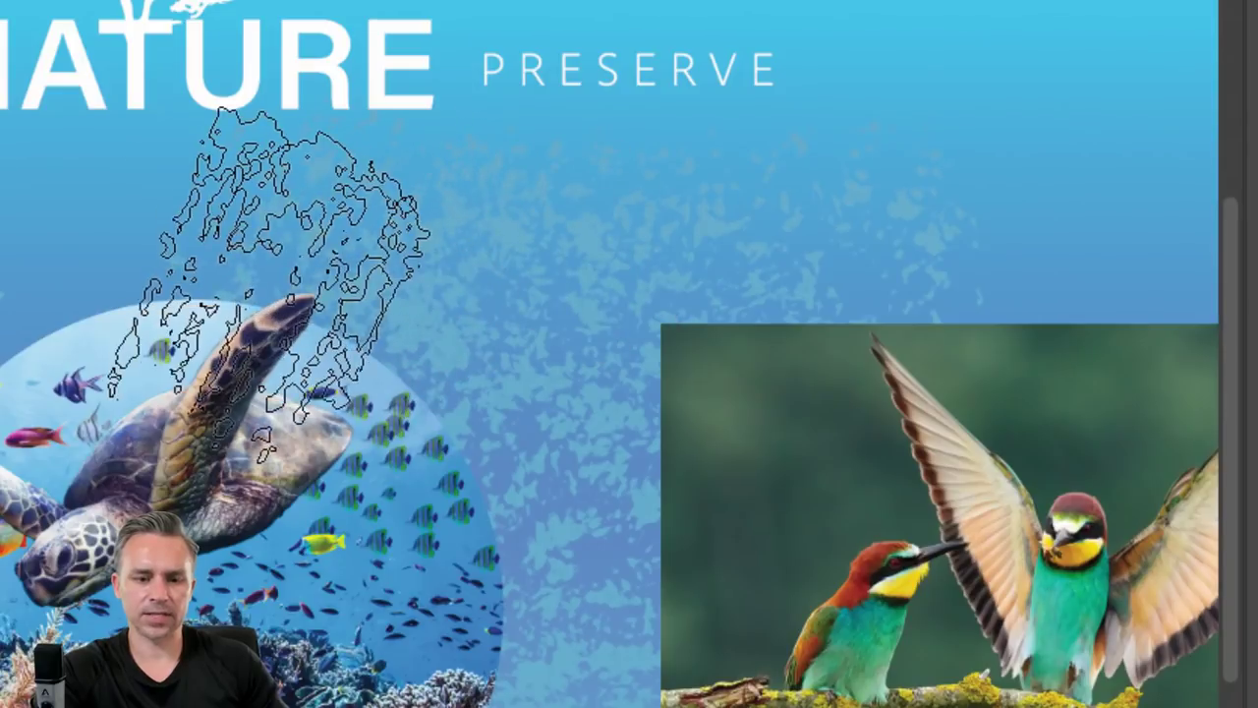
# Step: Try a blue splatter above the bird square and undo it
pyautogui.click(992, 202)
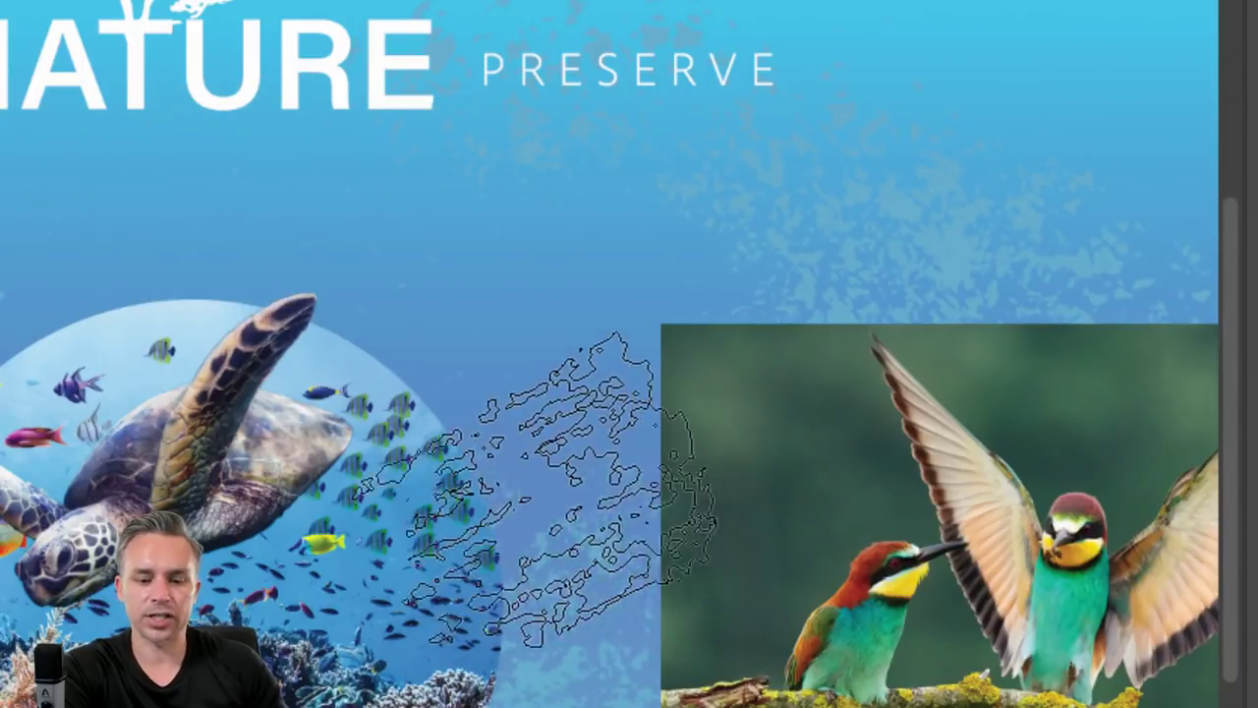
pyautogui.hotkey('ctrl', 'z')
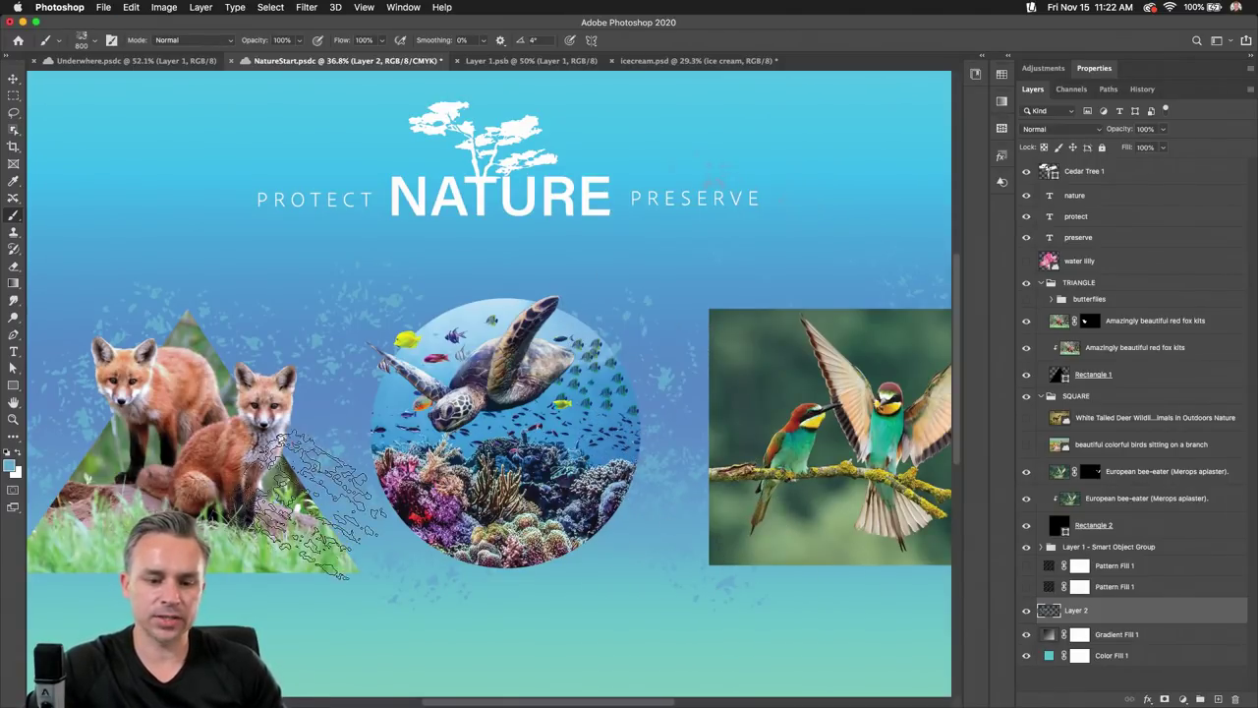
# Step: Set Layer 2's blend mode to Overlay and lower its opacity to 44% to soften the background splatters
pyautogui.scroll(-3, 103, 560)
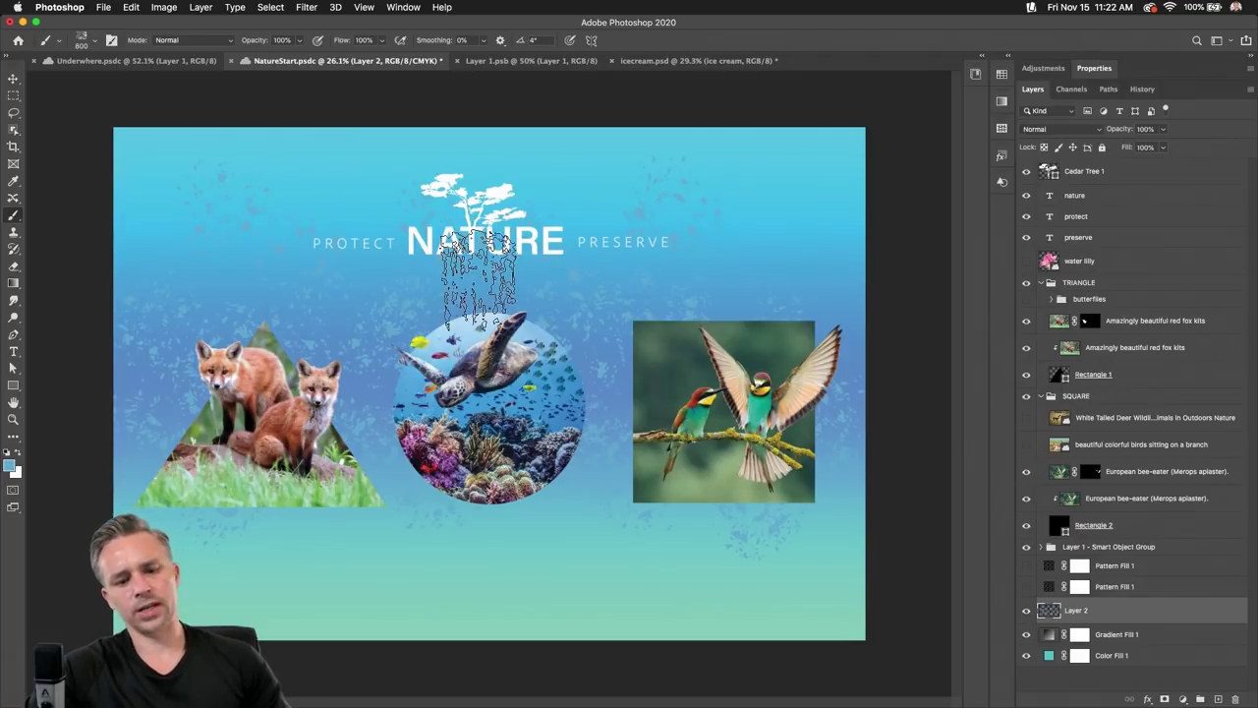
pyautogui.click(1069, 130)
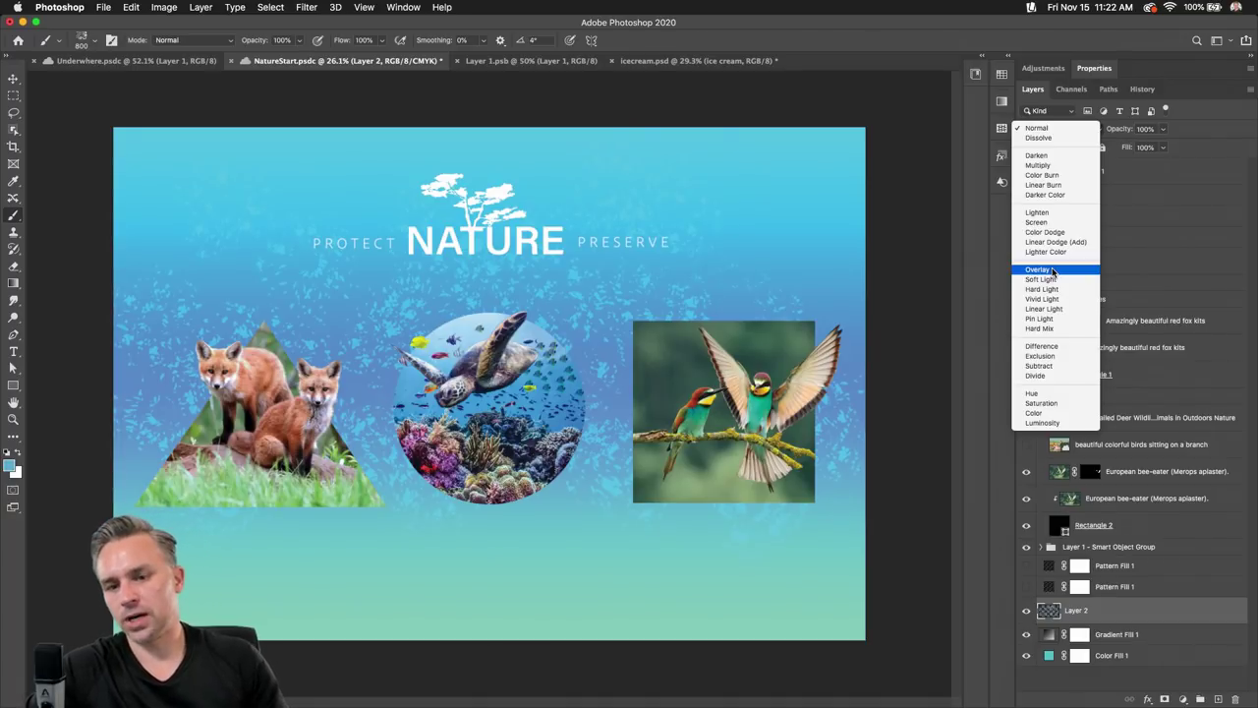
pyautogui.click(1053, 271)
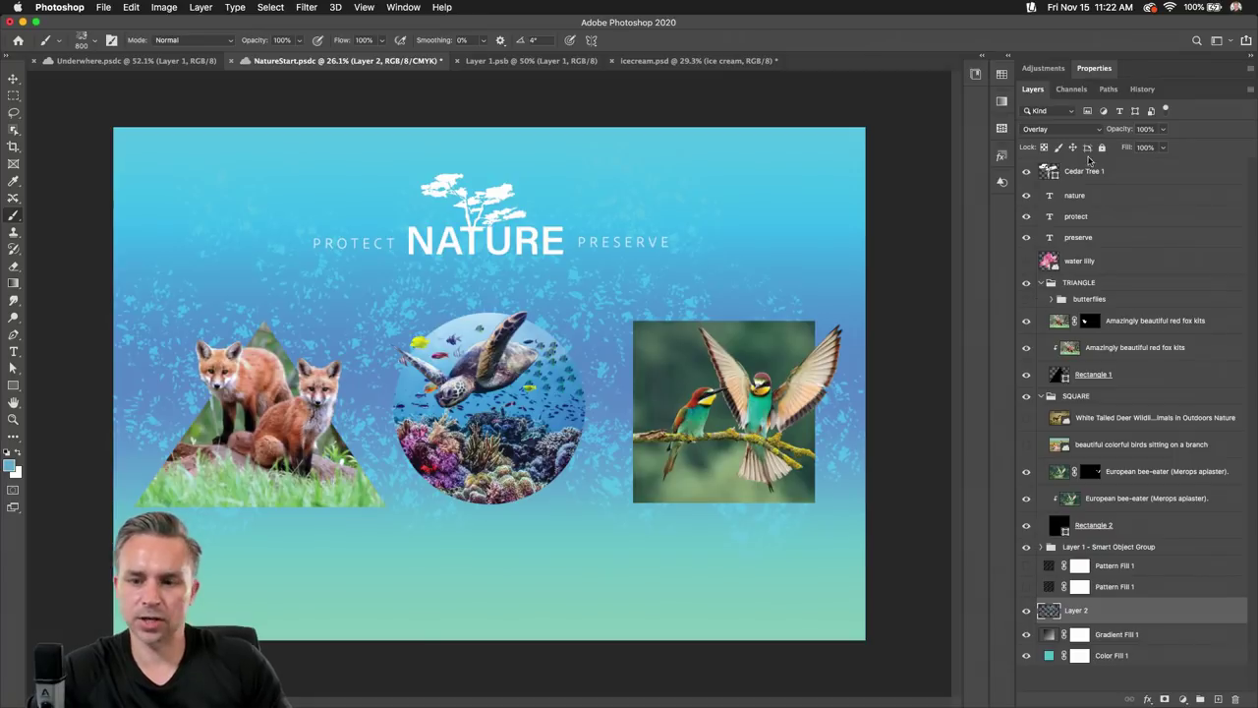
pyautogui.moveTo(1109, 131); pyautogui.dragTo(1077, 132)
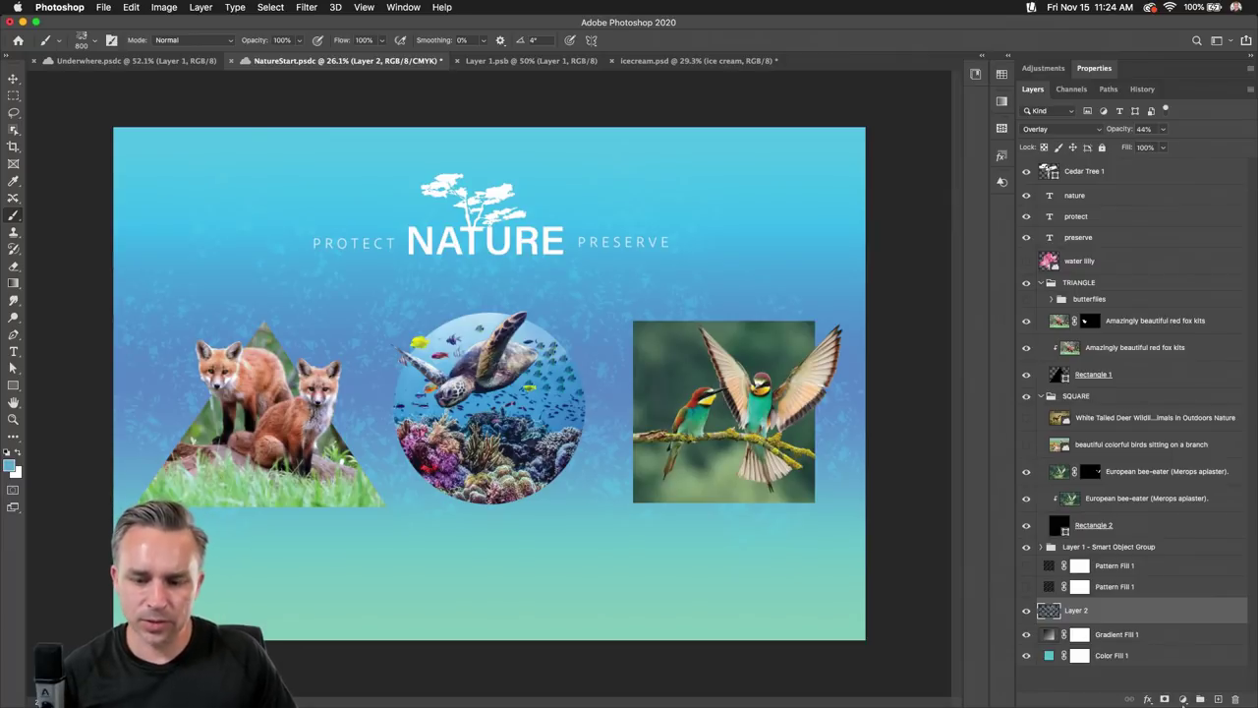
# Step: Switch to QuickTime Player and show the mirrored iPad version of Photoshop full screen
pyautogui.moveTo(796, 702)
pyautogui.click(1118, 686)
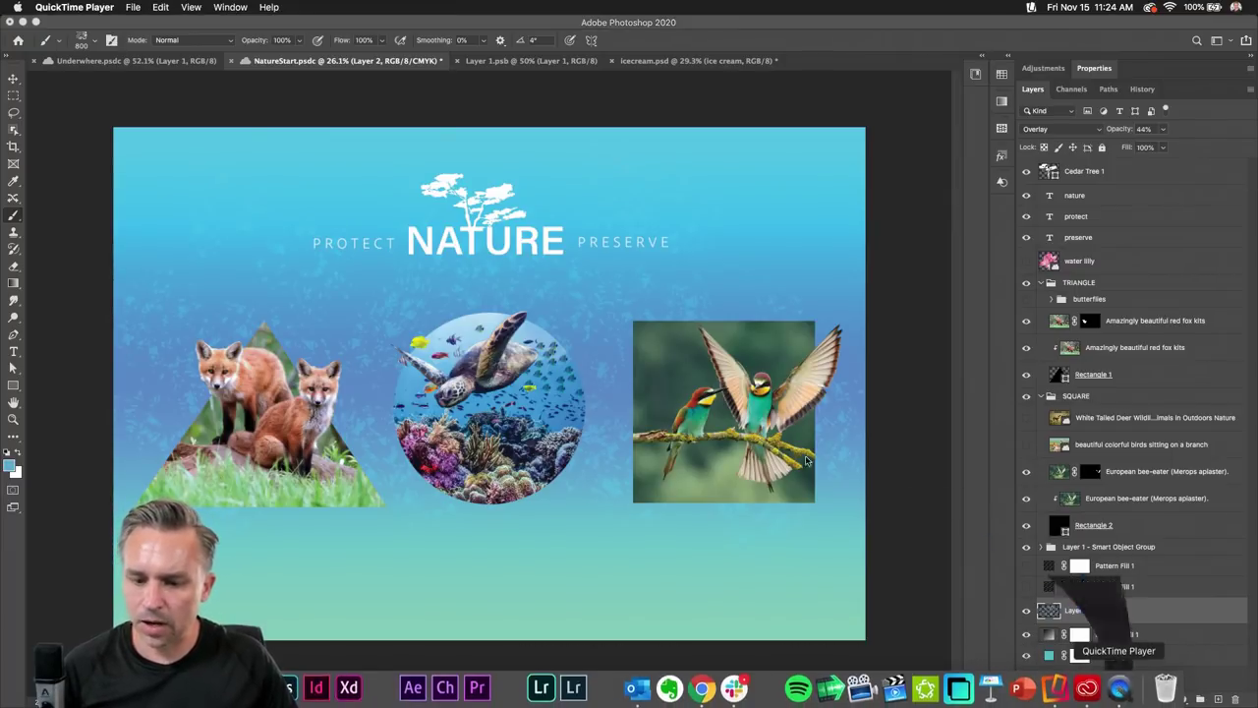
pyautogui.click(36, 21)
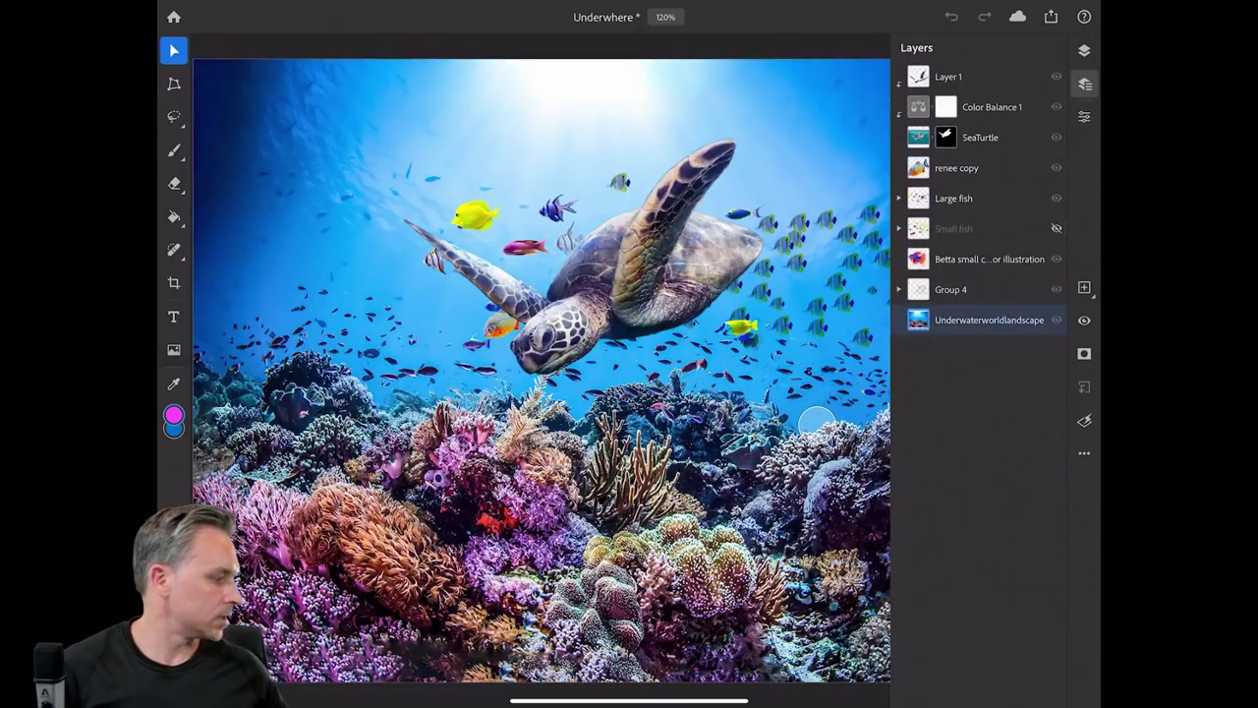
# Step: Try moving and free-transforming the Underwaterworldlandscape layer in the Underwhere document
pyautogui.click(174, 116)
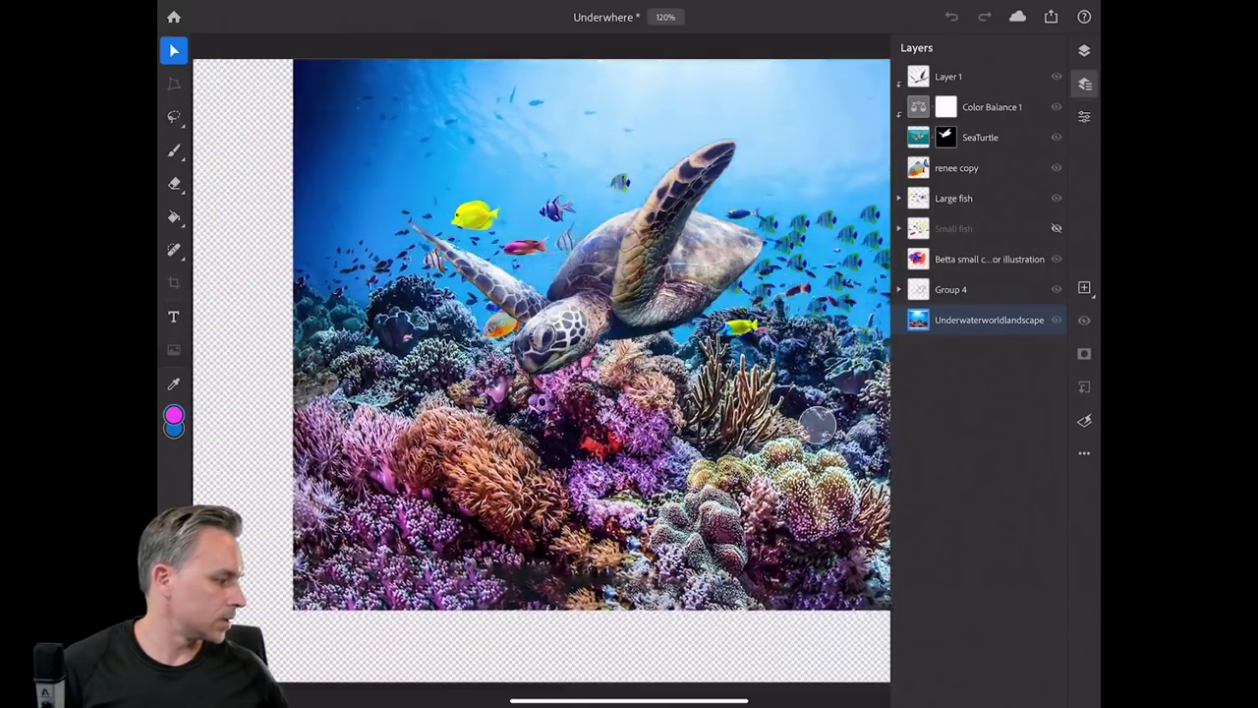
pyautogui.hotkey('ctrl', 't')
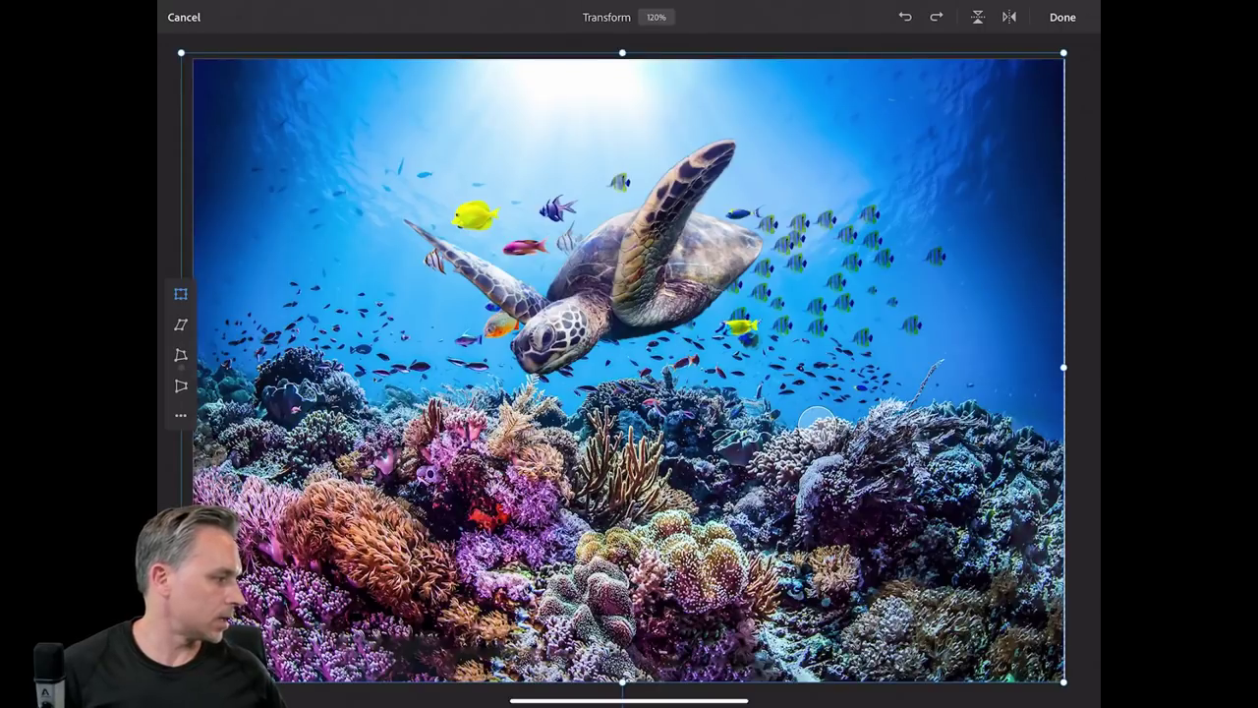
pyautogui.press('Escape')
# Step: Lasso an oval area of open water beside the turtle's fin and deselect it
pyautogui.press('l')
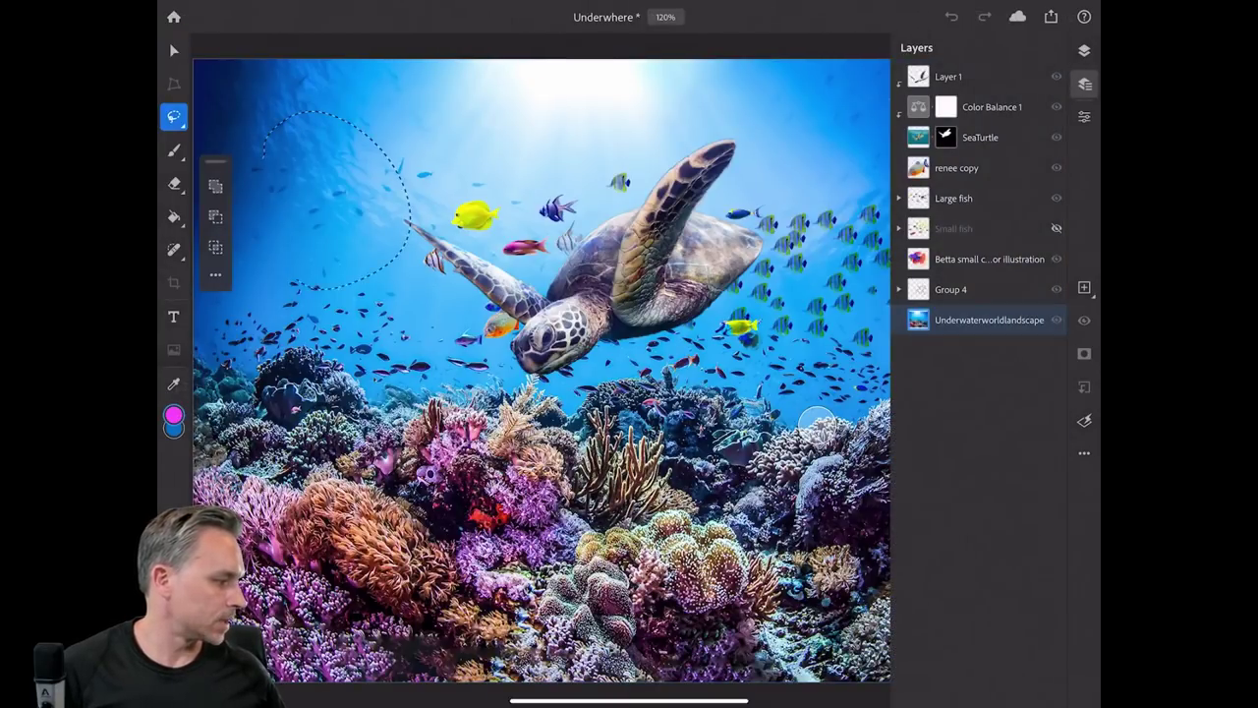
pyautogui.moveTo(293, 285); pyautogui.dragTo(293, 285)
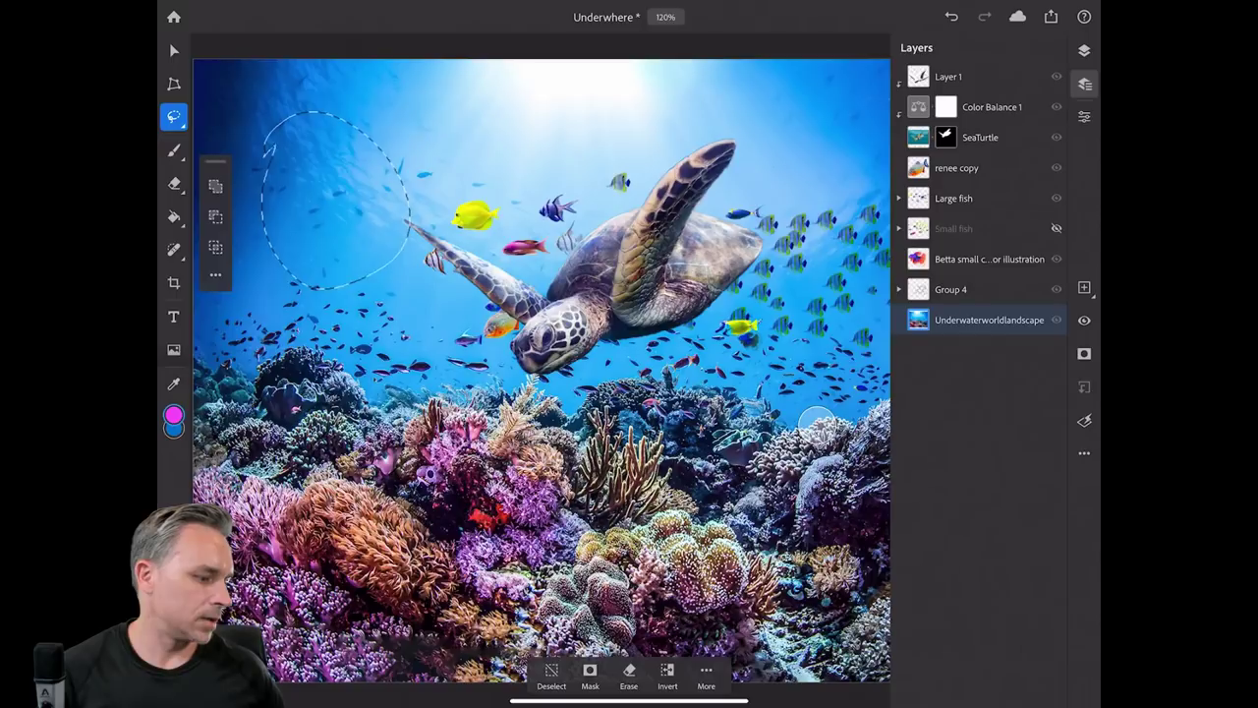
pyautogui.click(1083, 453)
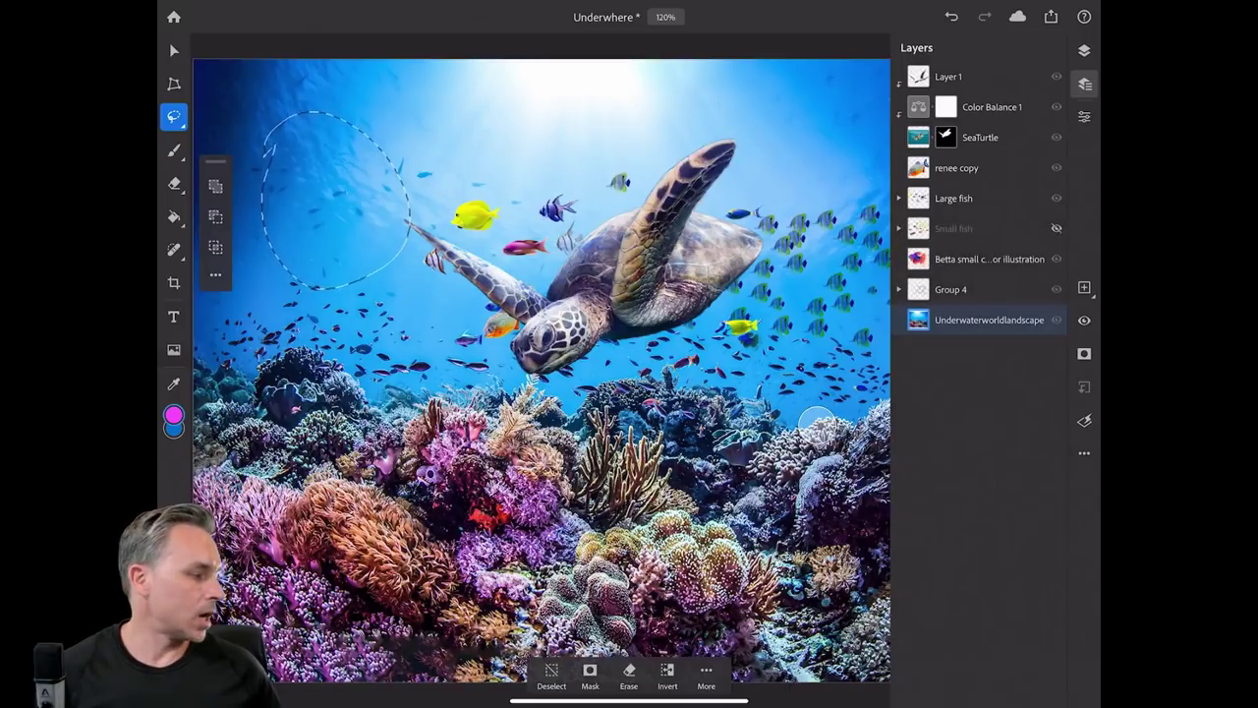
pyautogui.click(551, 676)
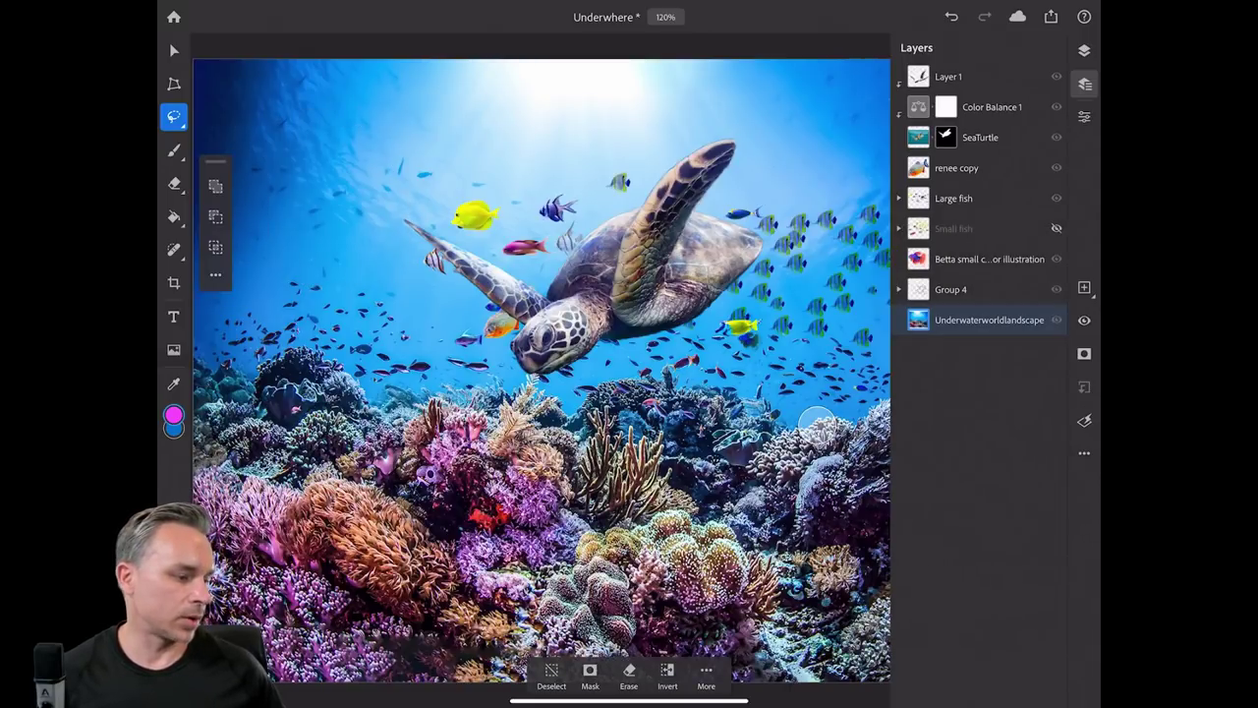
# Step: Try a Gaussian blur on the whole Underwaterworldlandscape layer
pyautogui.click(1084, 420)
pyautogui.click(926, 422)
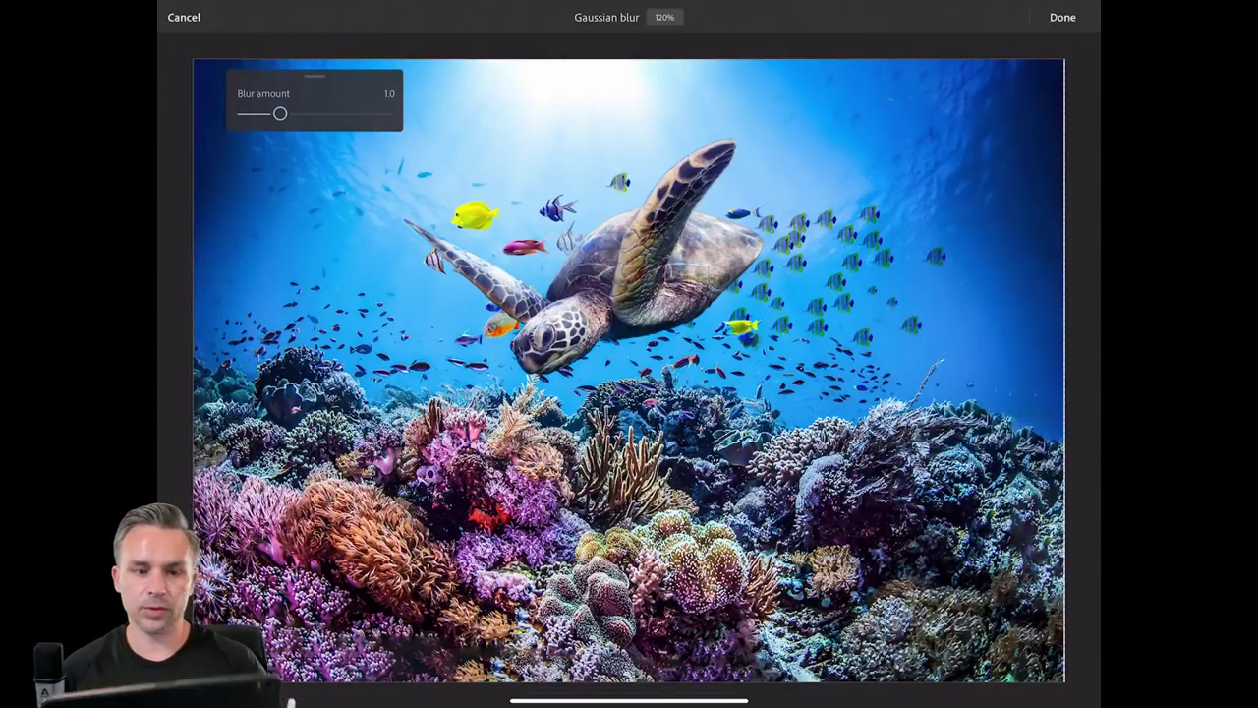
pyautogui.moveTo(280, 113)
pyautogui.mouseDown()
pyautogui.moveTo(365, 113)
pyautogui.moveTo(281, 113)
pyautogui.moveTo(303, 113)
pyautogui.mouseUp()
pyautogui.click(1062, 17)
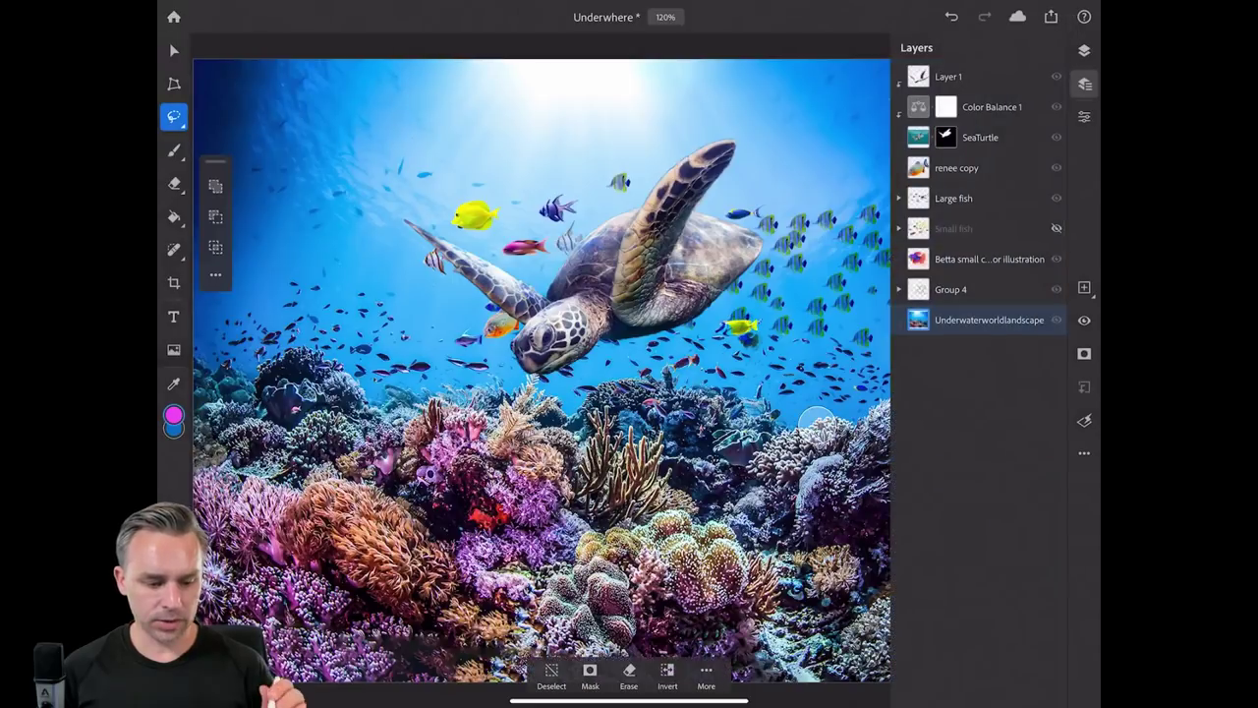
# Step: Hide and reshow the Underwaterworldlandscape layer to check the turtle and fish layers above it
pyautogui.click(173, 116)
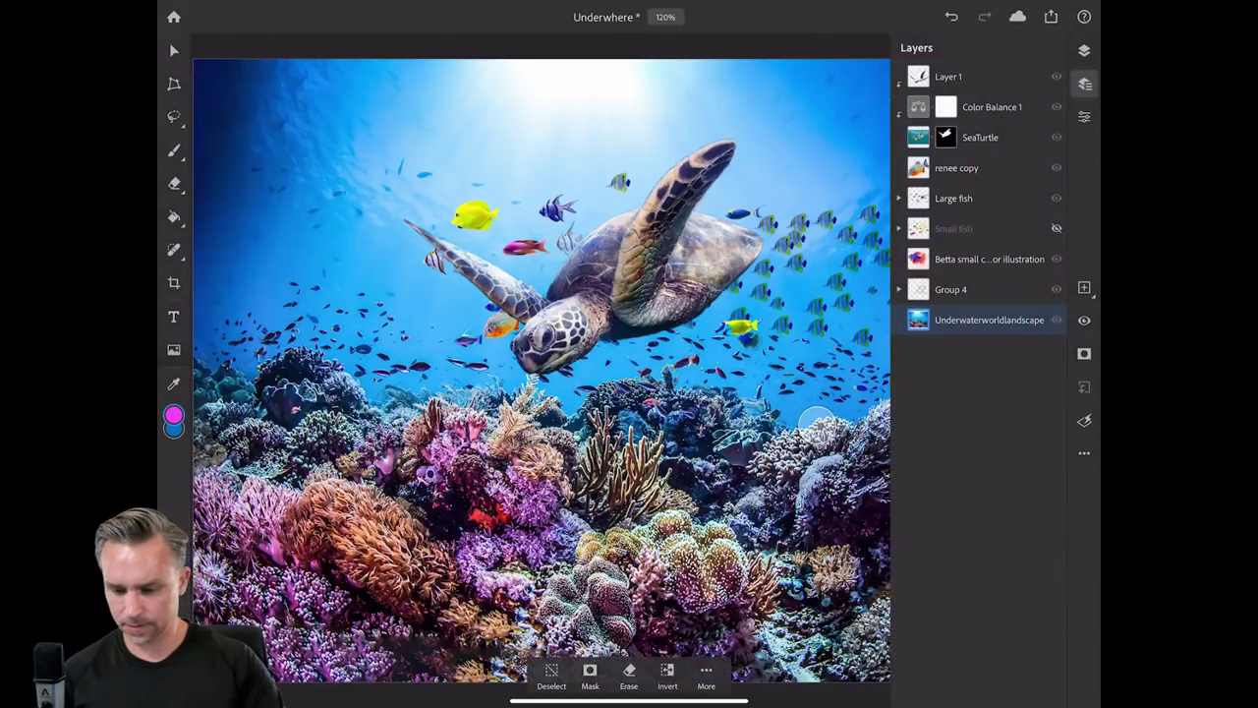
pyautogui.click(1084, 319)
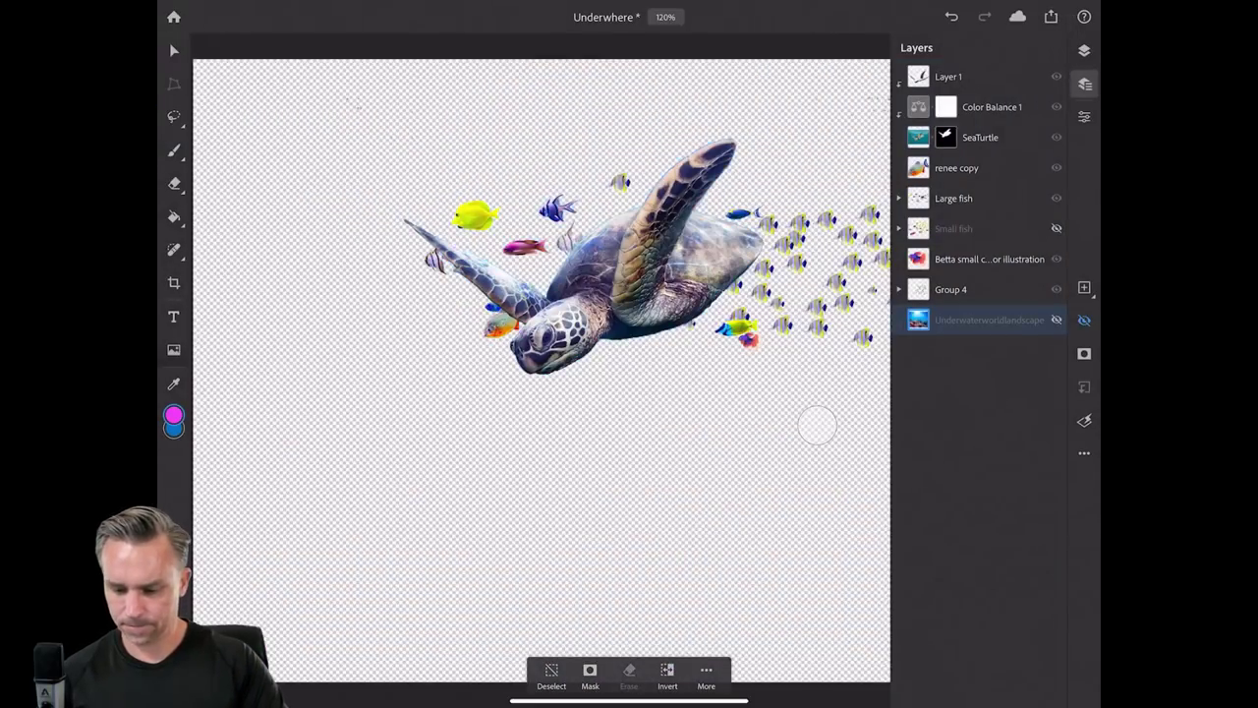
pyautogui.click(1084, 319)
pyautogui.scroll(-3, 540, 370)
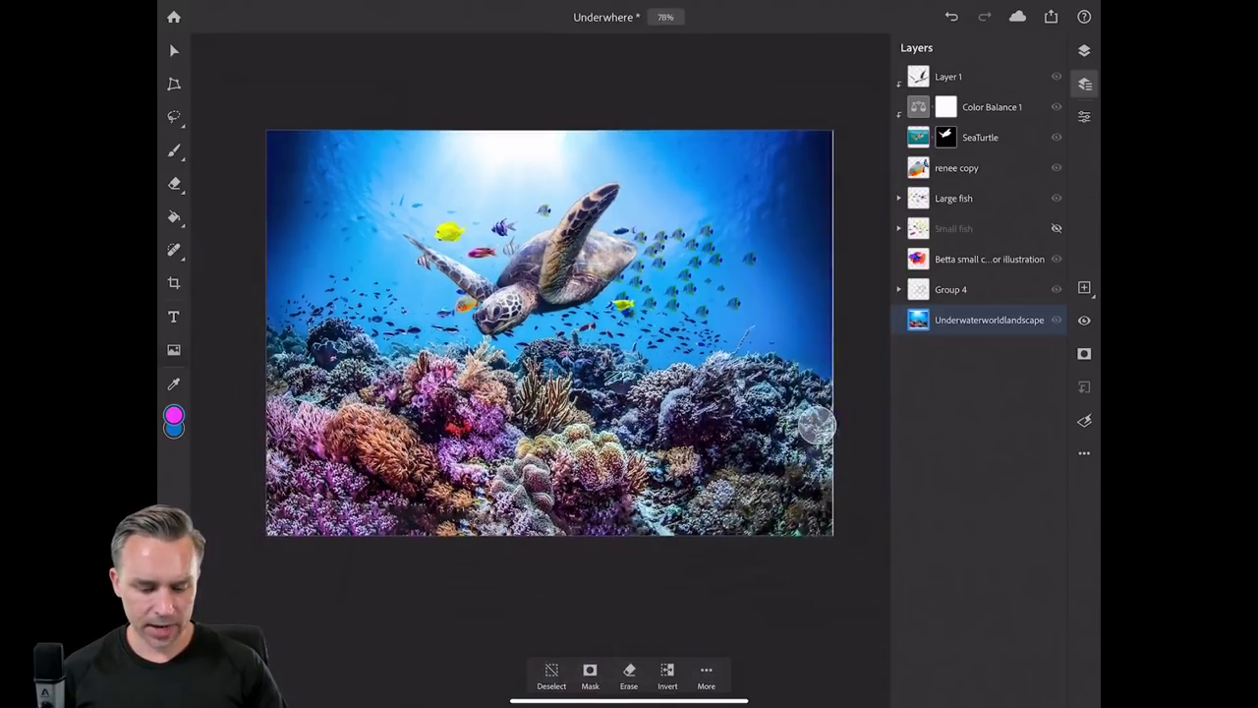
# Step: Select the entire underwater image with the rectangular marquee
pyautogui.click(173, 116)
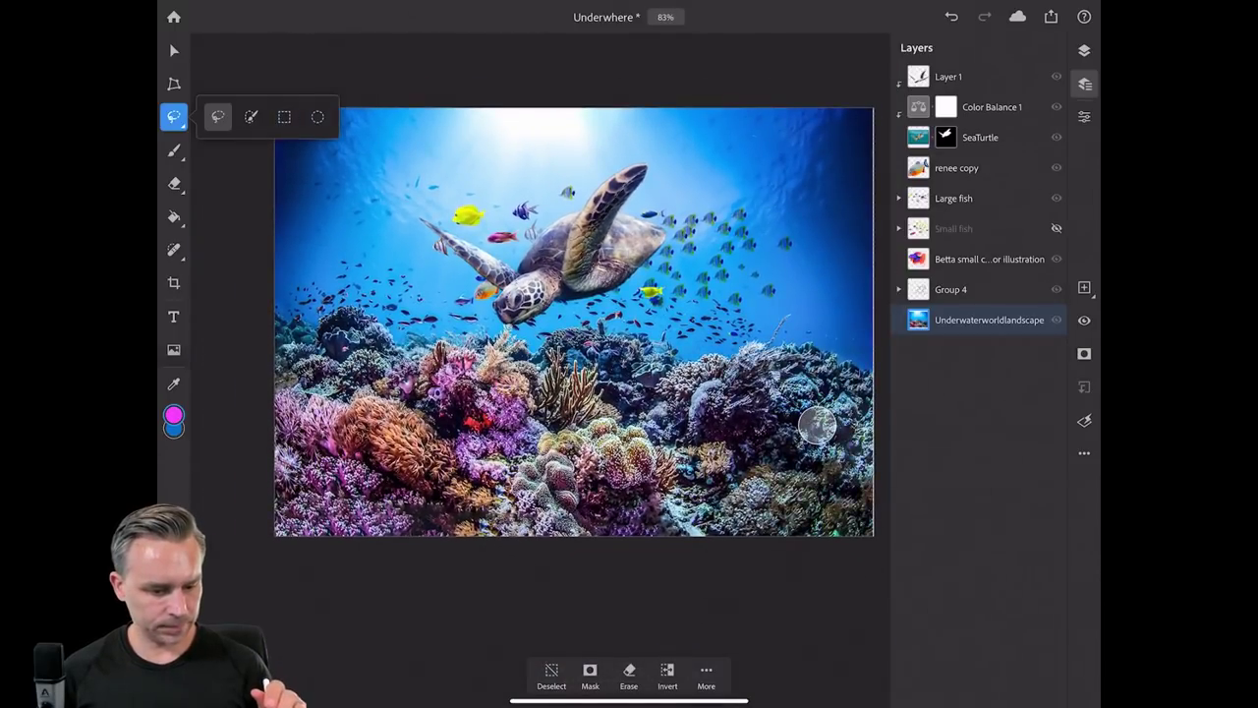
pyautogui.click(284, 118)
pyautogui.click(667, 674)
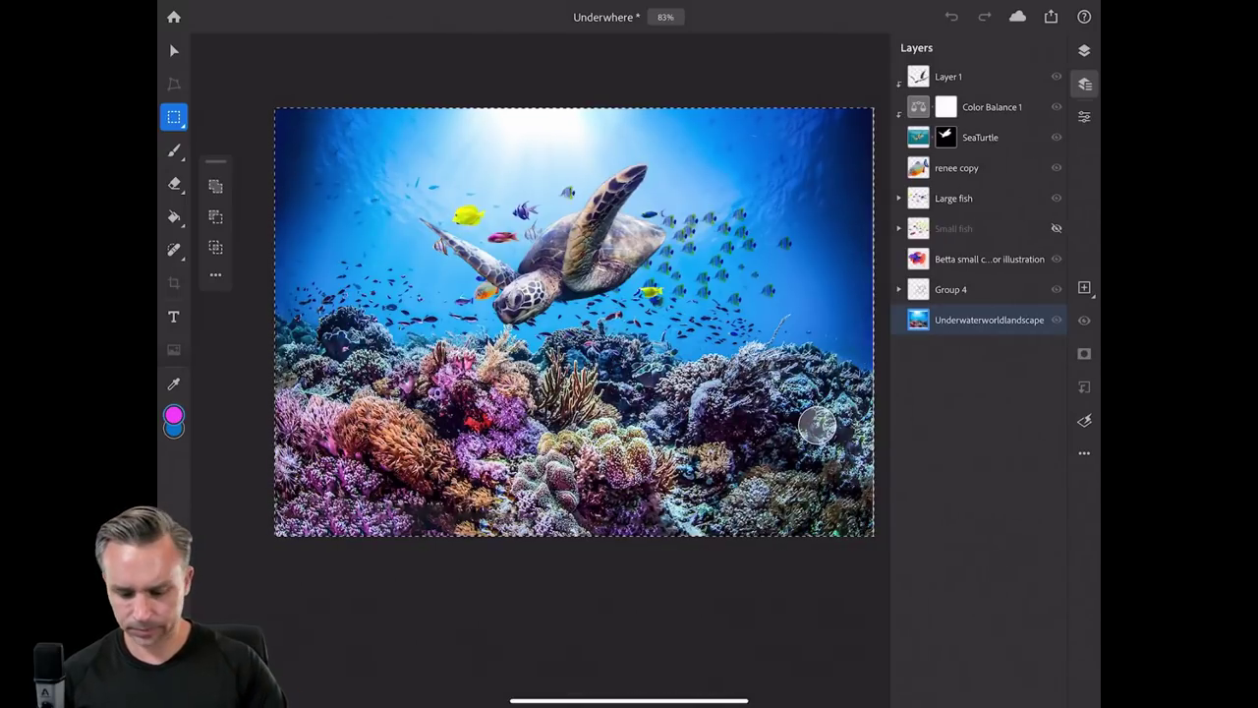
# Step: Try Gaussian blur amounts of 12.5 and 5.3 on the selected Underwaterworldlandscape image
pyautogui.click(1084, 420)
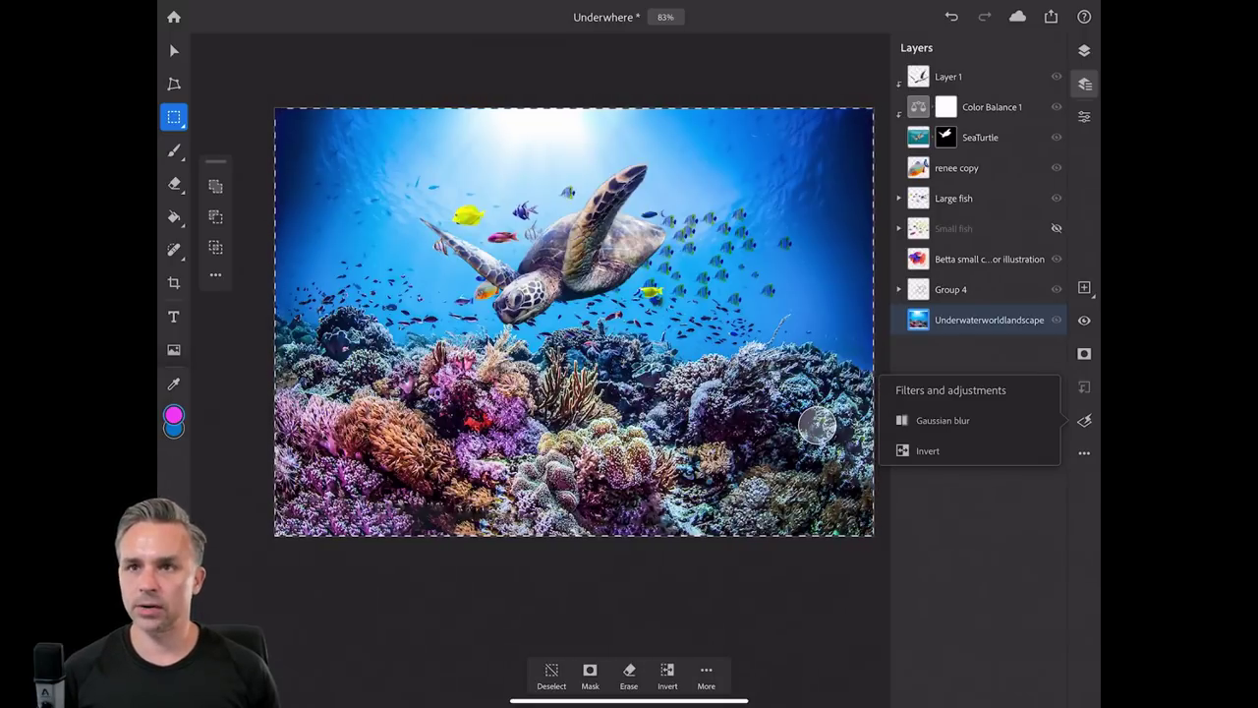
pyautogui.click(942, 420)
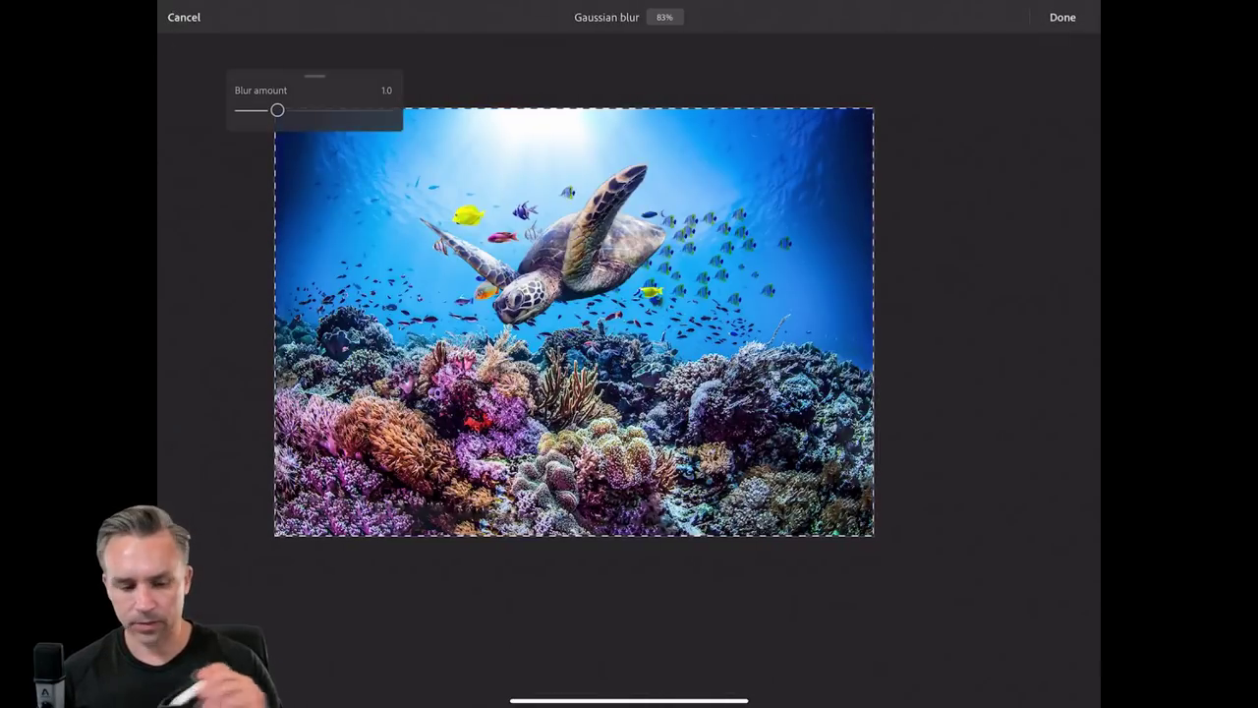
pyautogui.moveTo(277, 110); pyautogui.dragTo(316, 110)
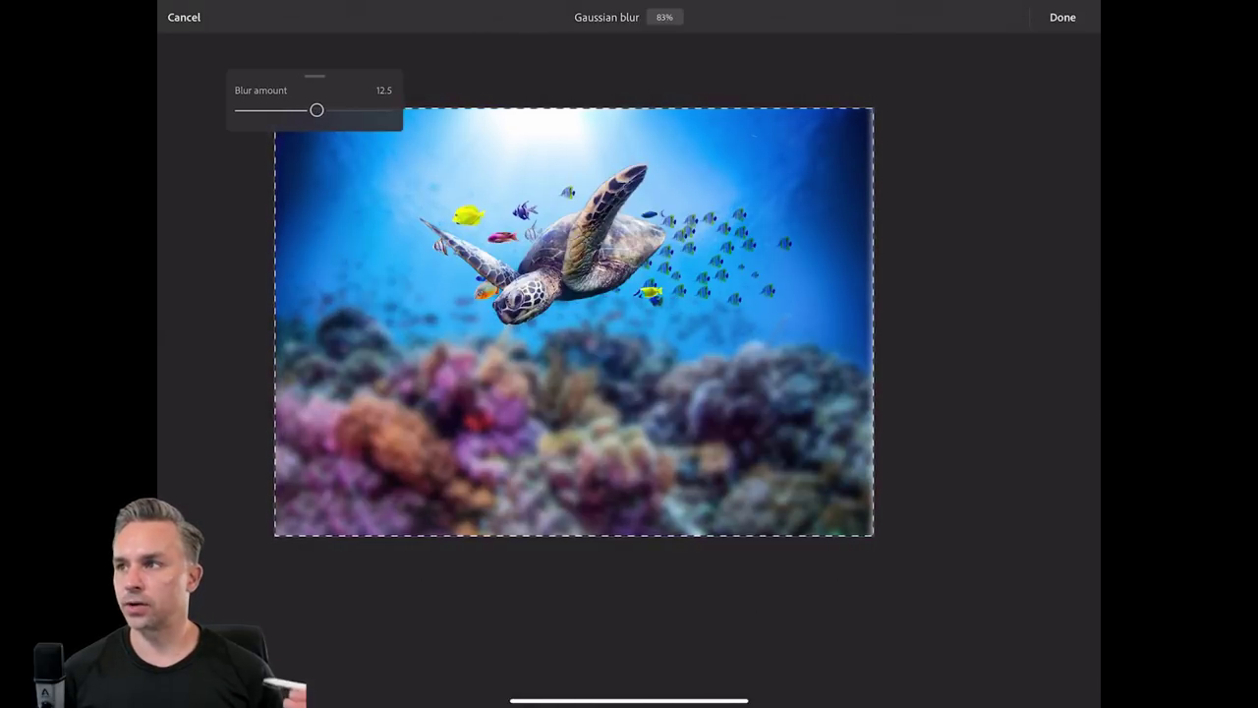
pyautogui.moveTo(316, 110)
pyautogui.mouseDown()
pyautogui.moveTo(292, 110)
pyautogui.moveTo(326, 110)
pyautogui.moveTo(303, 110)
pyautogui.mouseUp()
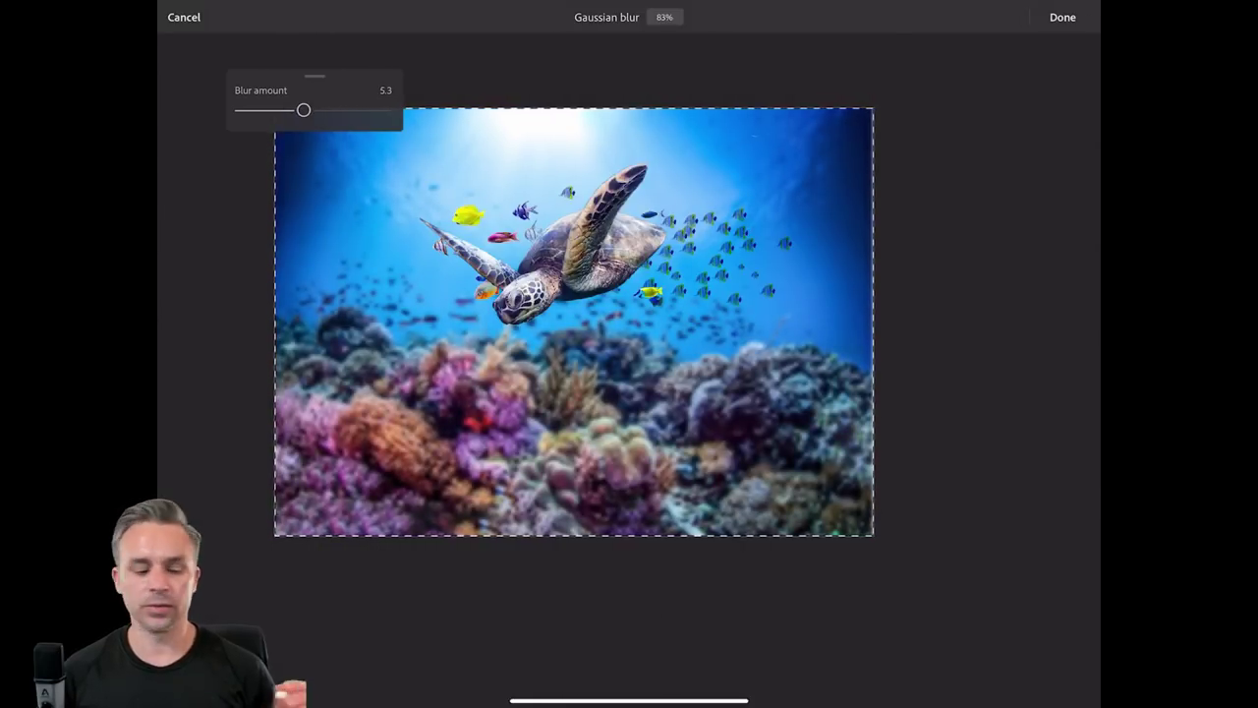
pyautogui.click(184, 17)
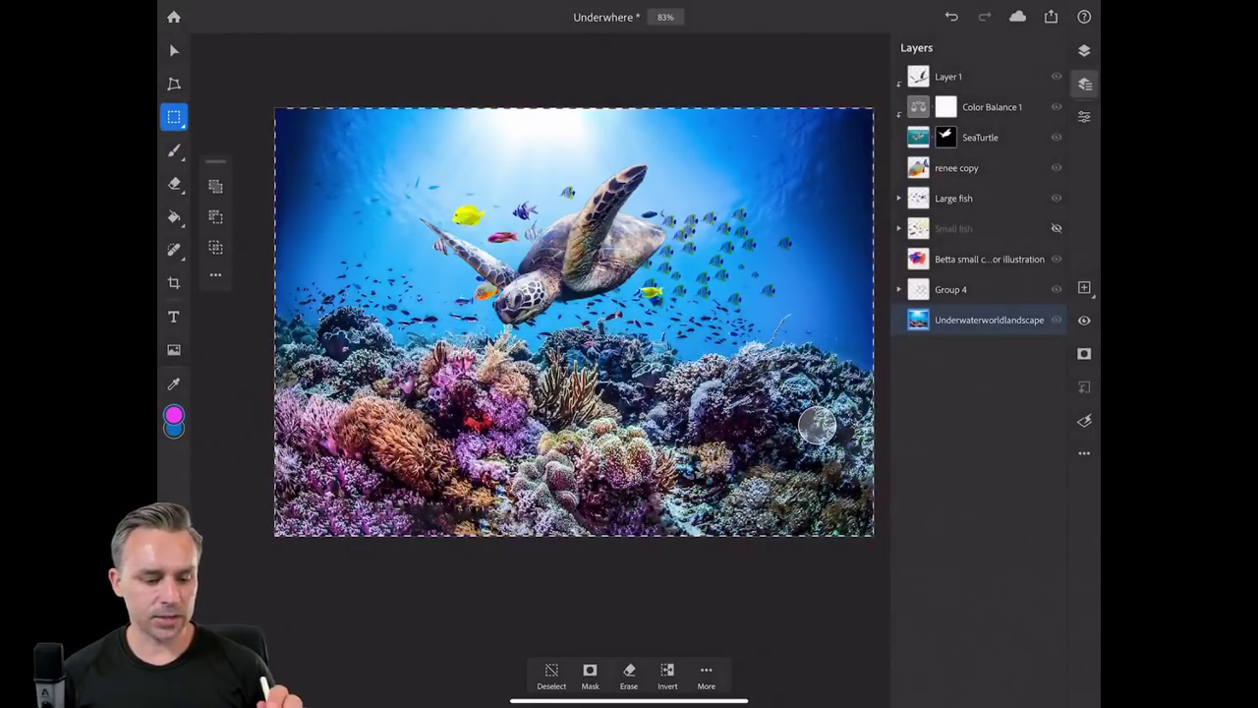
# Step: Clear the marquee selection and try a free transform on the Underwaterworldlandscape layer
pyautogui.hotkey('ctrl', 'd')
pyautogui.press('v')
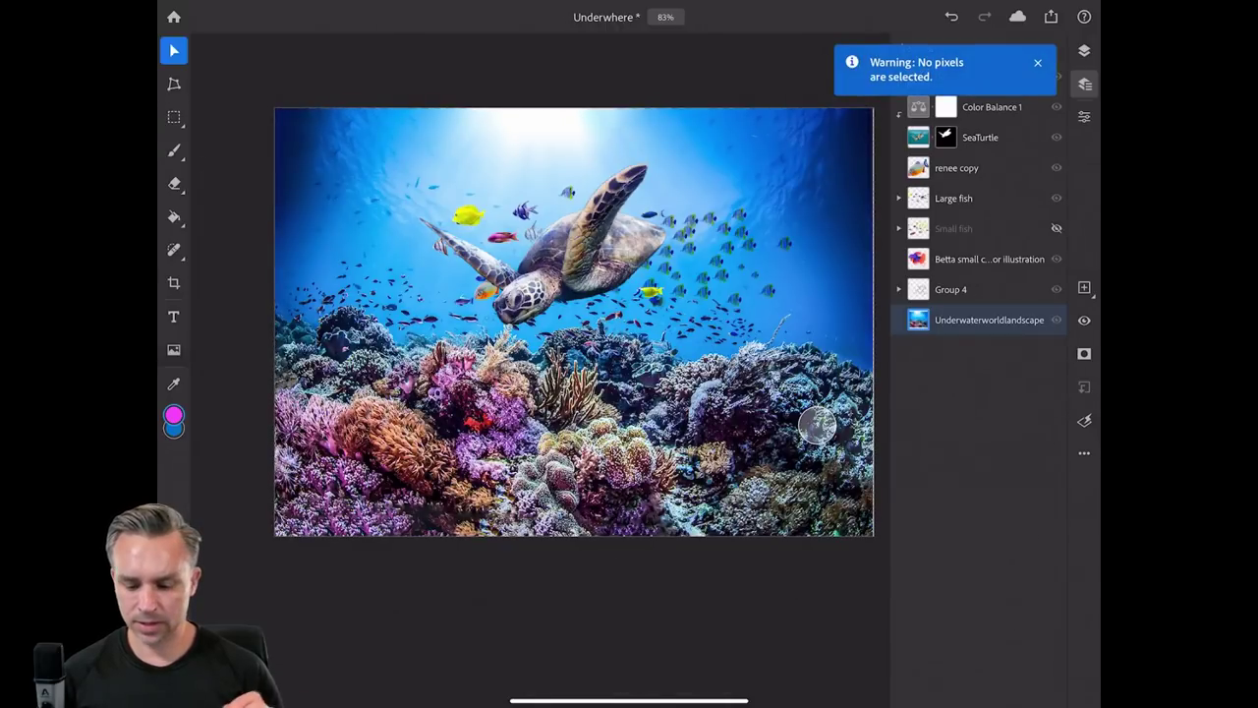
pyautogui.hotkey('ctrl', 't')
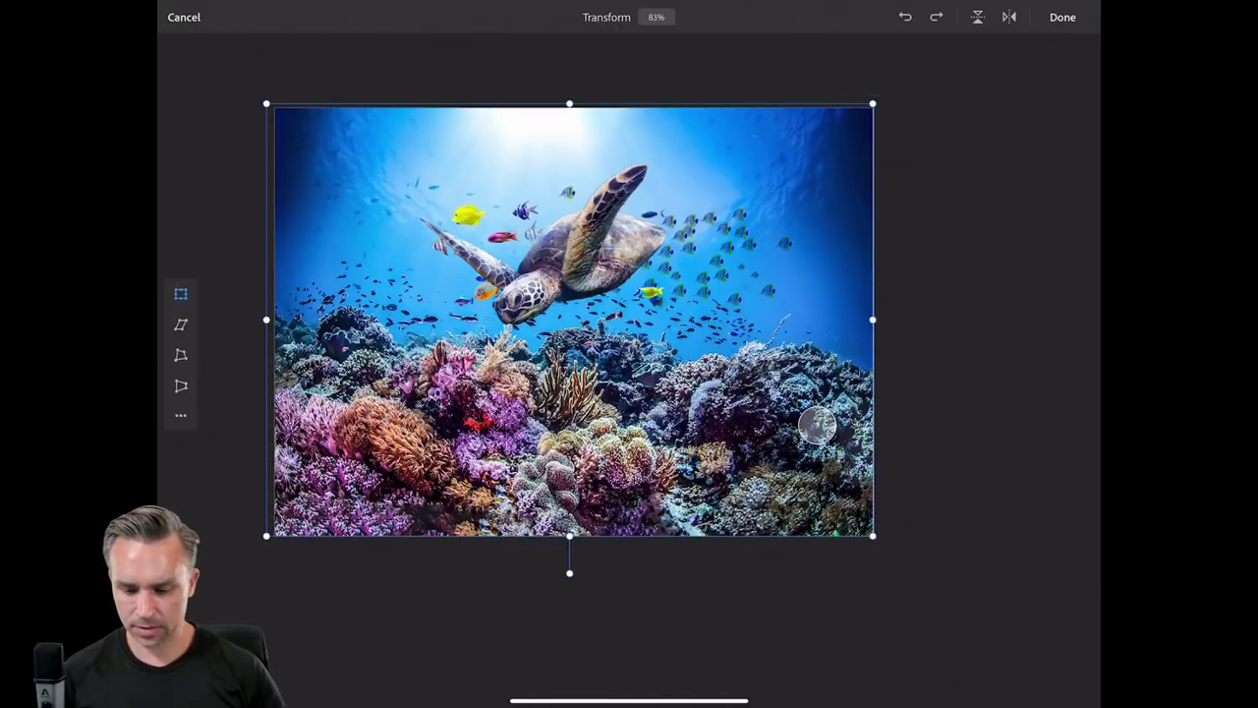
pyautogui.press('Escape')
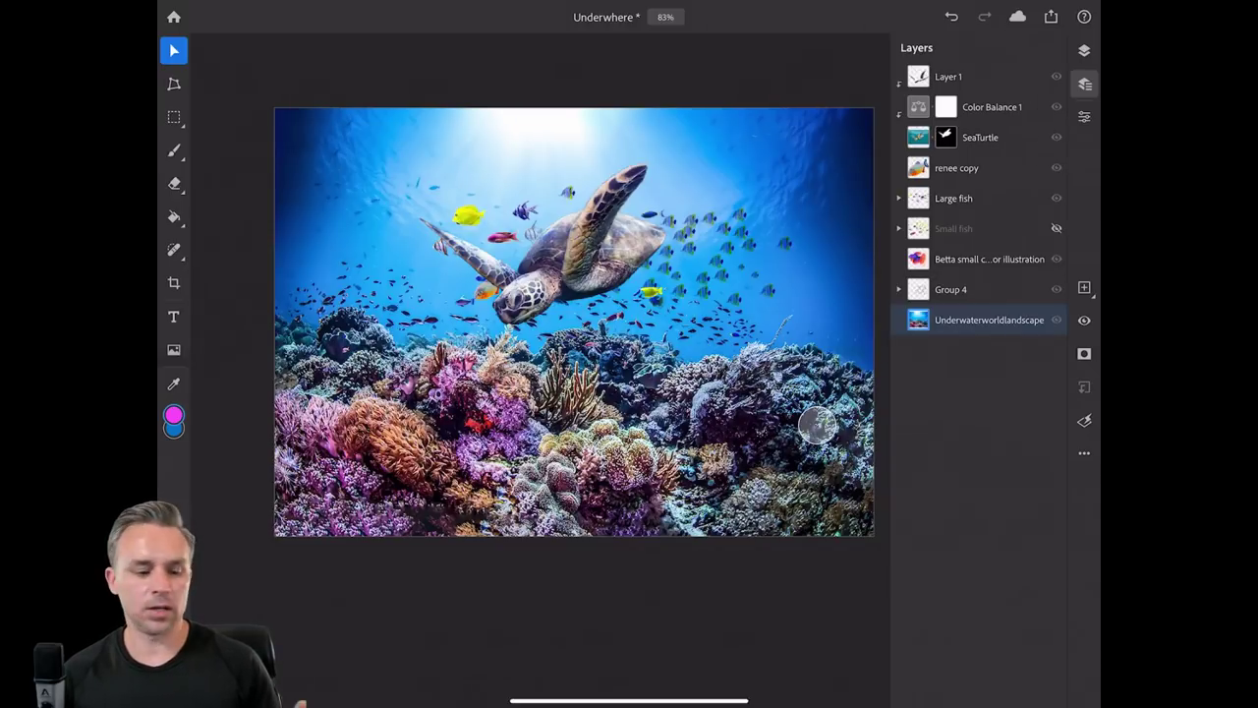
# Step: Close the Underwhere document and return to the home screen
pyautogui.click(174, 17)
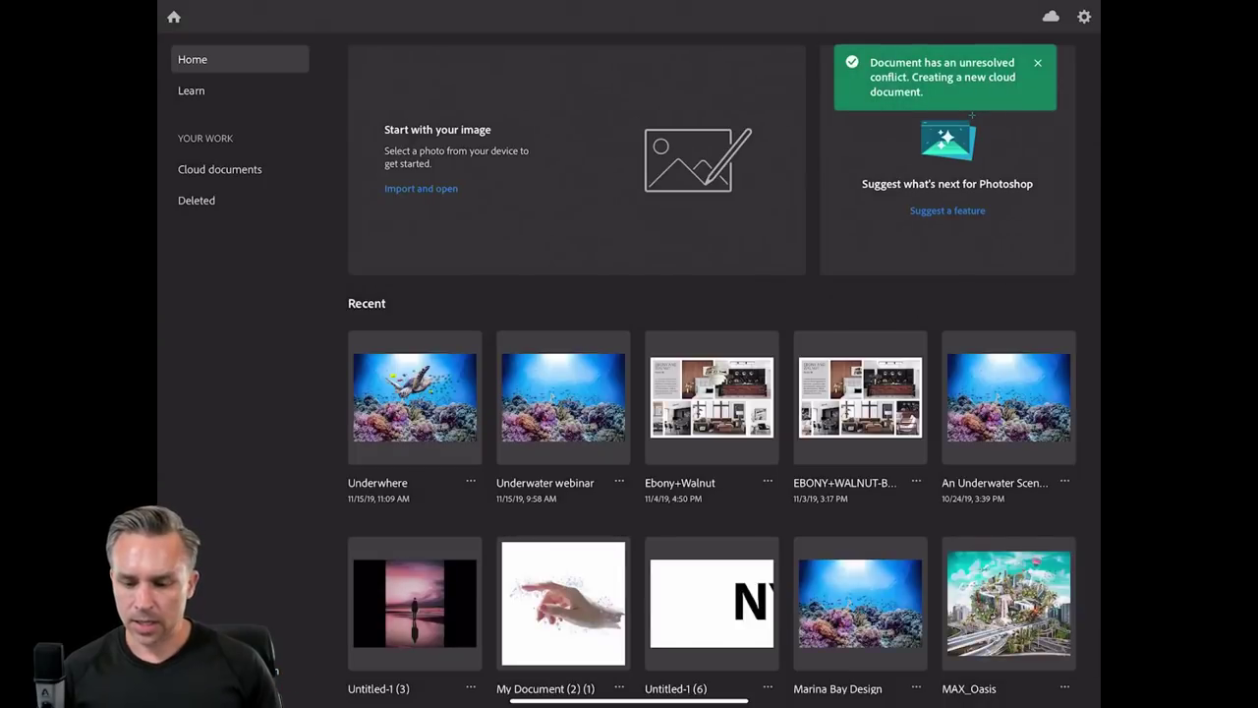